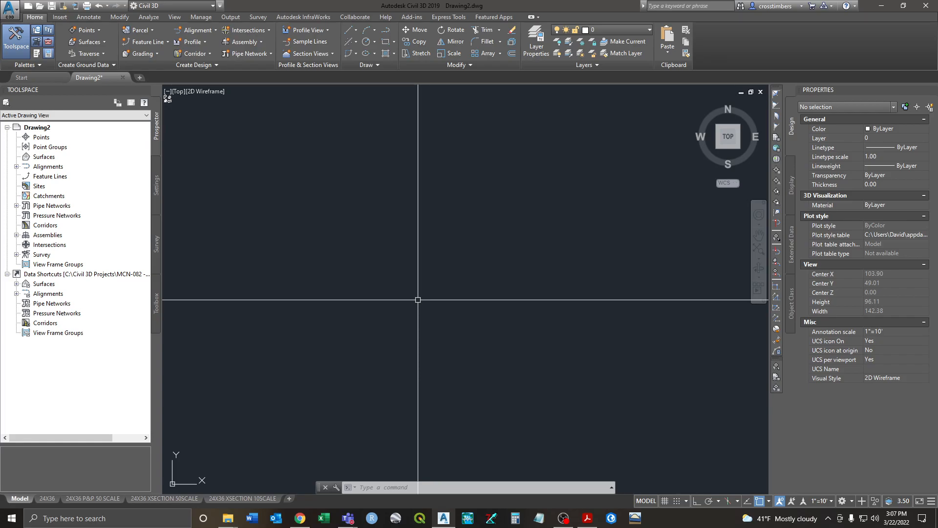
pyautogui.write('I')
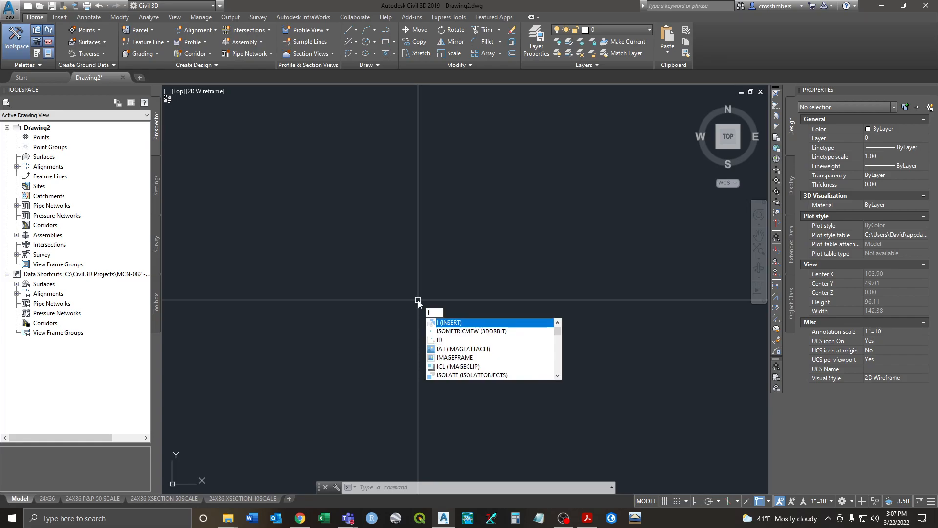
pyautogui.press('Return')
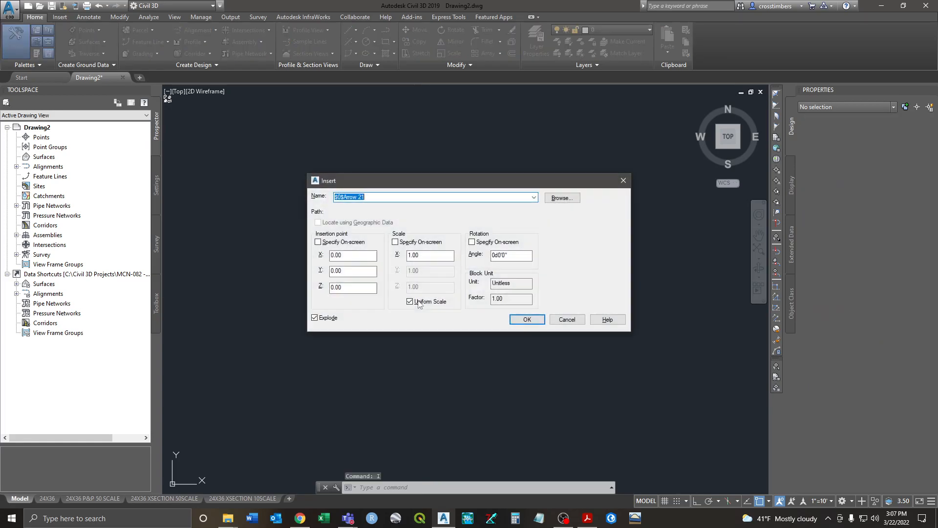
pyautogui.click(557, 201)
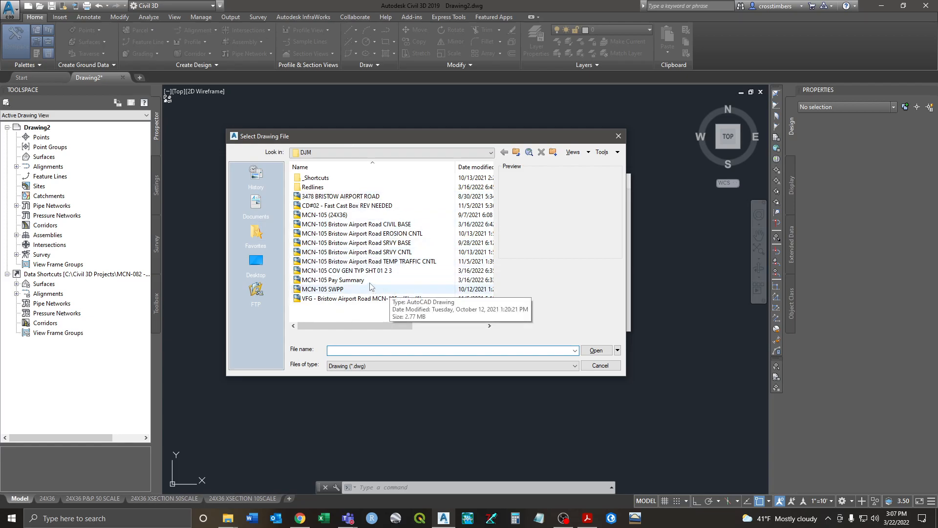
pyautogui.moveTo(342, 141); pyautogui.dragTo(366, 143)
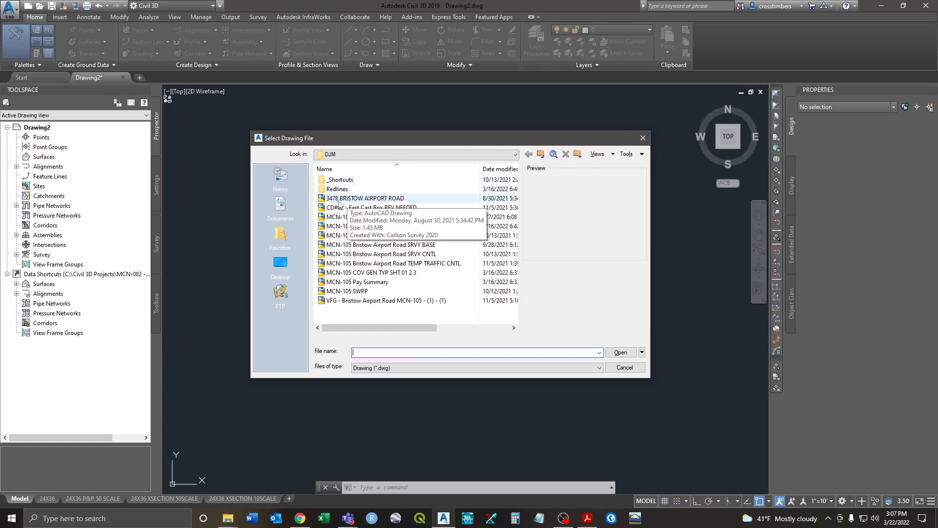
pyautogui.click(375, 199)
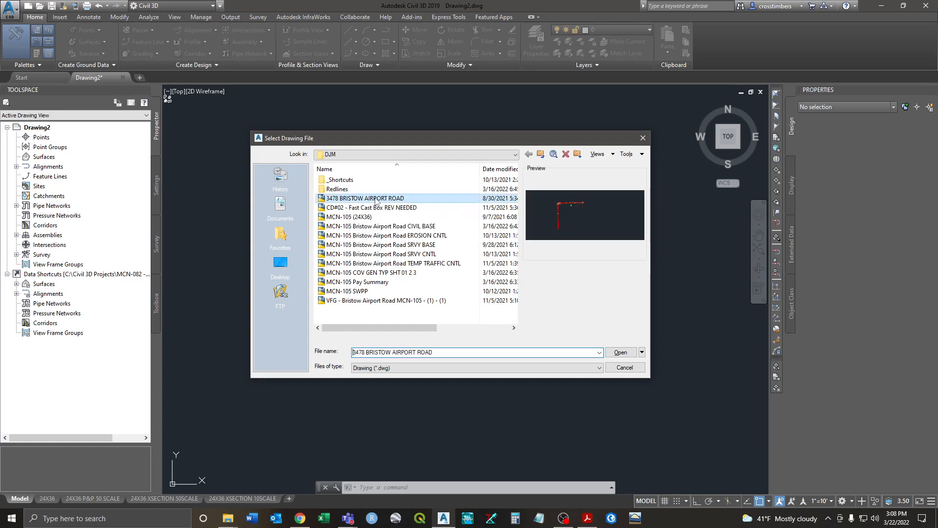
pyautogui.click(621, 353)
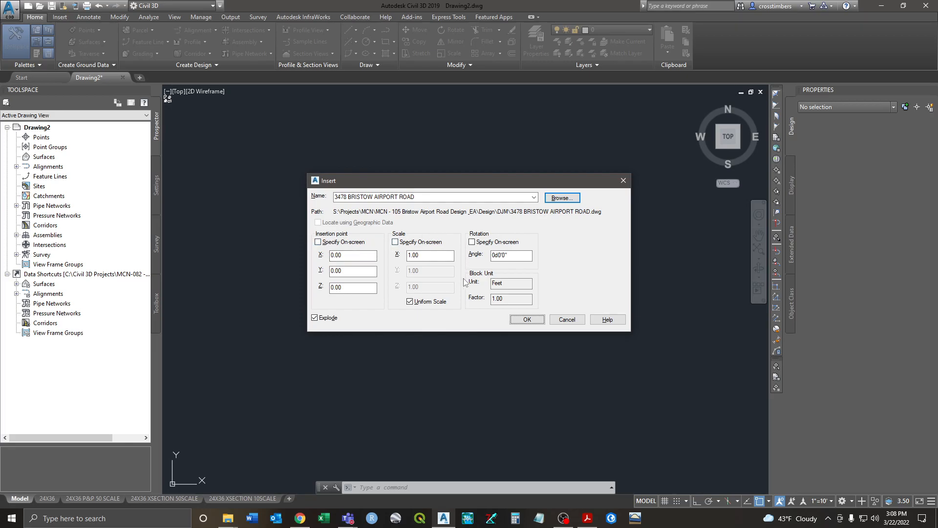
pyautogui.click(518, 321)
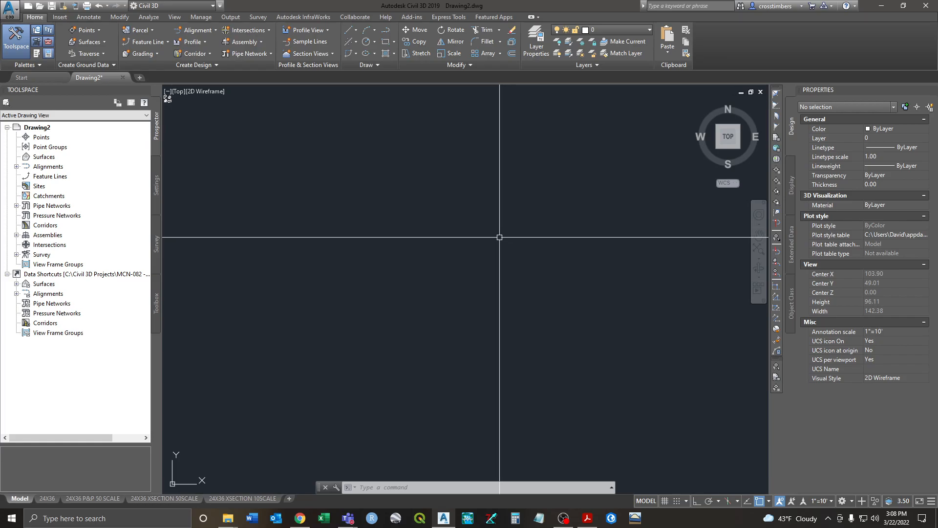
# Step: Zoom to extents, then window-select and erase the stray point near the origin
pyautogui.write('z')
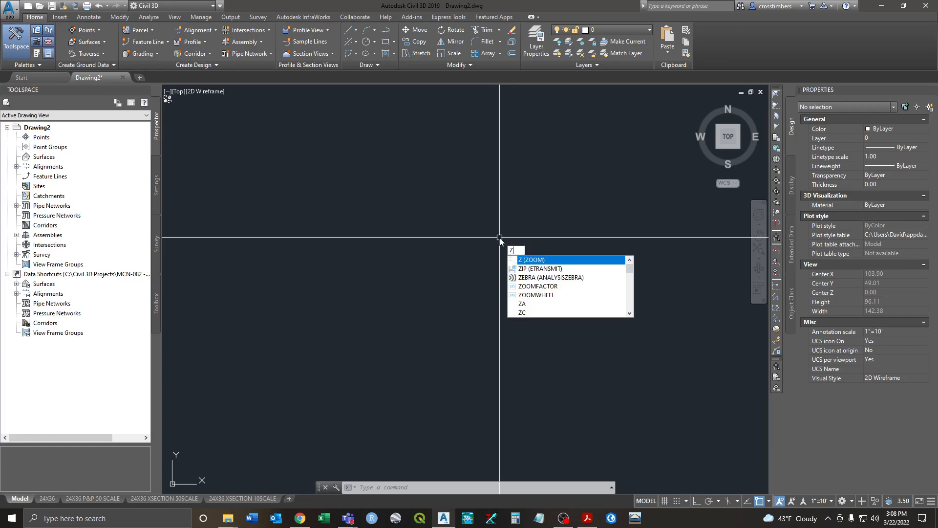
pyautogui.press('Return')
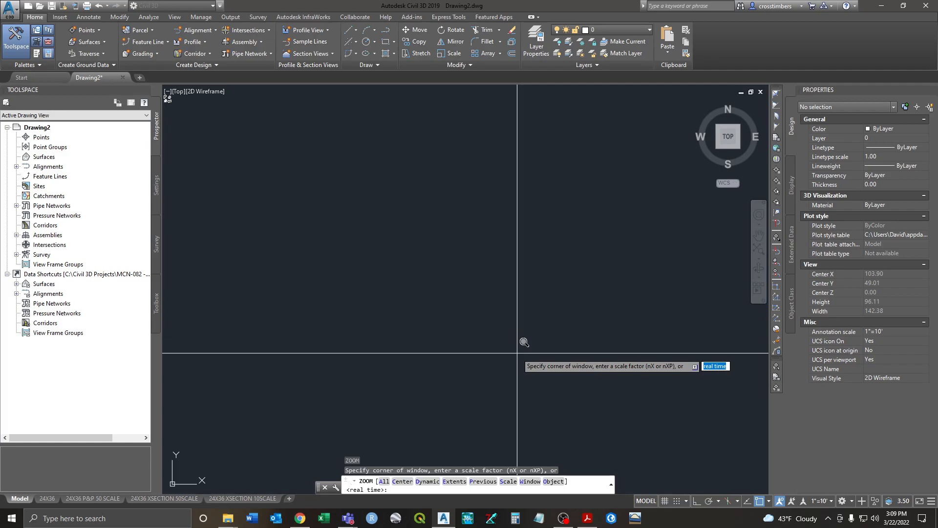
pyautogui.write('e')
pyautogui.press('Return')
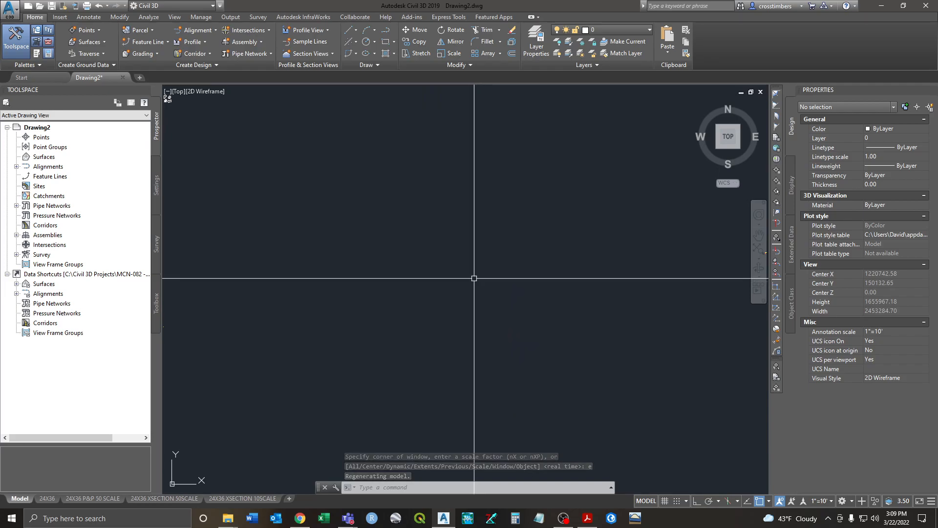
pyautogui.scroll(-2, 473, 272)
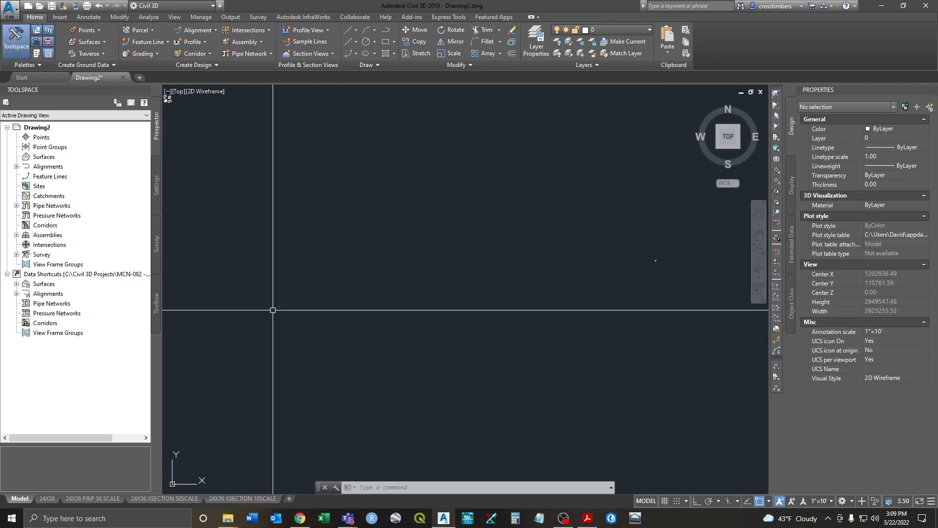
pyautogui.scroll(10, 271, 310)
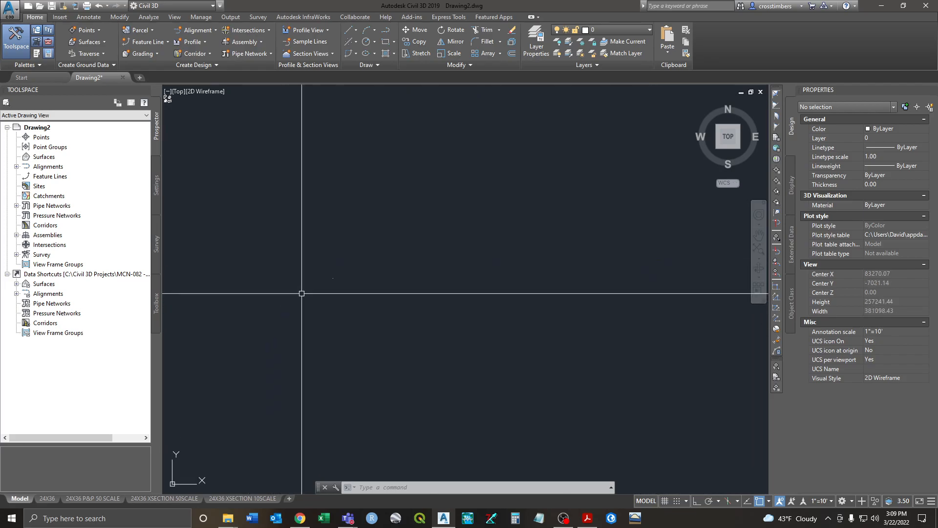
pyautogui.click(402, 189)
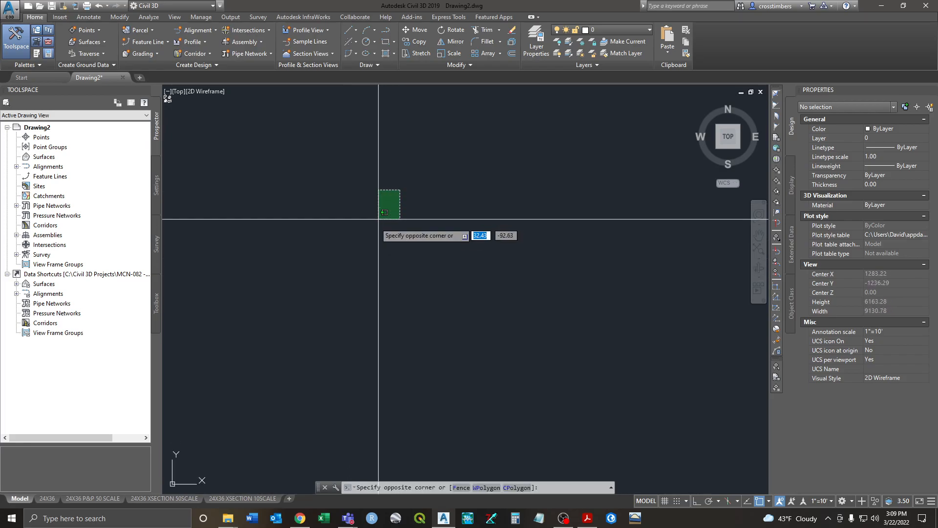
pyautogui.click(376, 212)
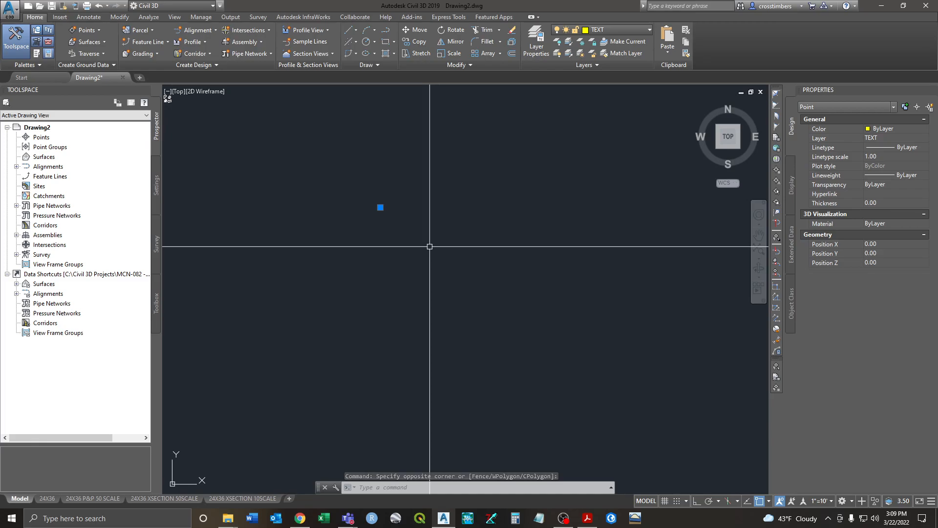
pyautogui.press('Delete')
# Step: Zoom to extents again to show the whole road drawing
pyautogui.write('z')
pyautogui.press('Return')
pyautogui.write('e')
pyautogui.press('Return')
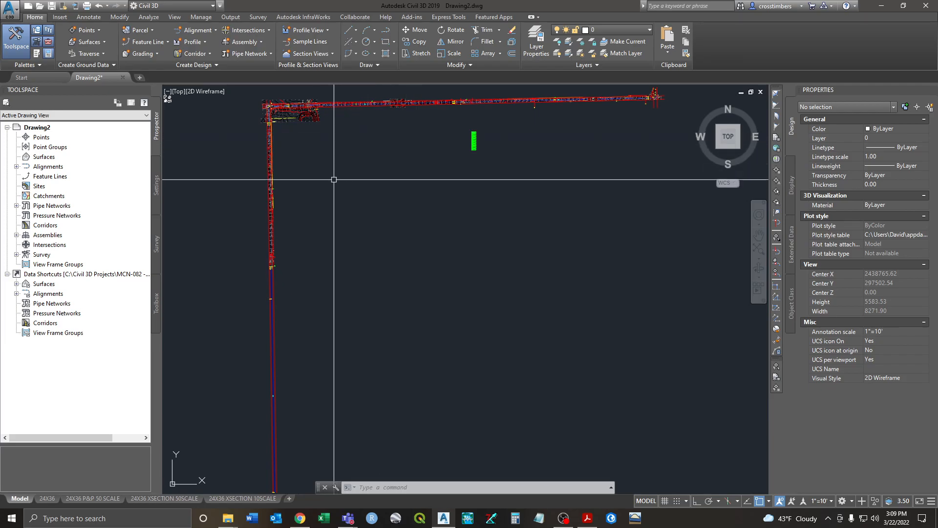
# Step: Zoom in on the road corner and open Layer Properties to list the 274 layers
pyautogui.moveTo(338, 158)
pyautogui.mouseDown(button='middle')
pyautogui.moveTo(425, 230)
pyautogui.moveTo(351, 236)
pyautogui.mouseUp(button='middle')
pyautogui.scroll(12, 319, 186)
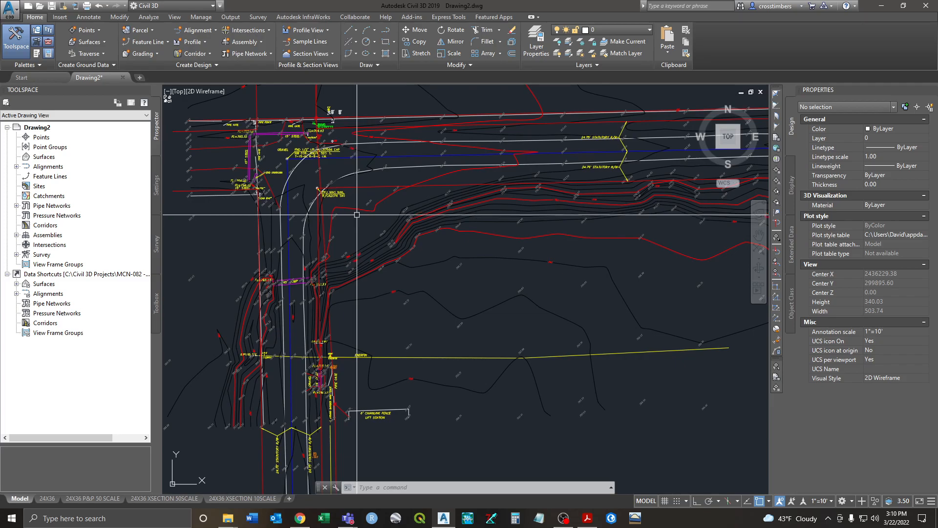
pyautogui.click(536, 48)
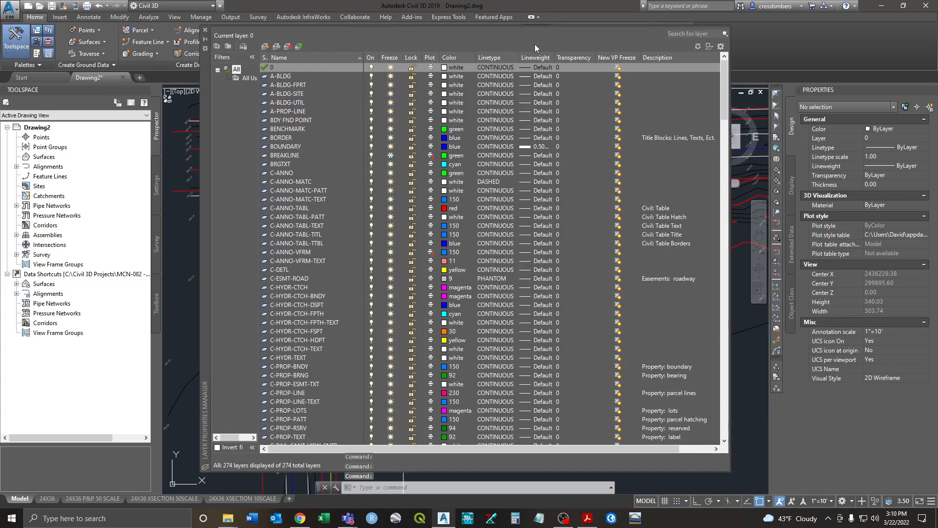
# Step: Create a new layer Sect_SROW, color it blue, and set it as the current layer
pyautogui.click(265, 47)
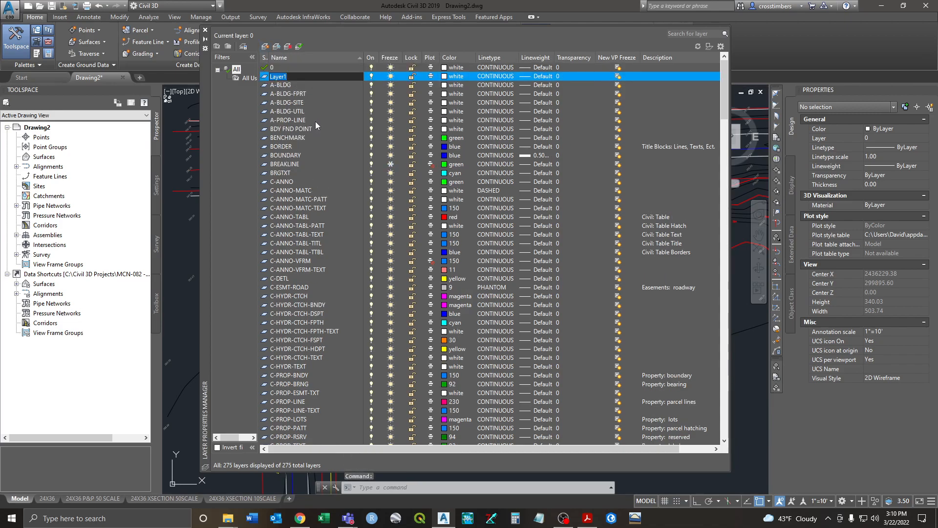
pyautogui.write('Sect_SROW')
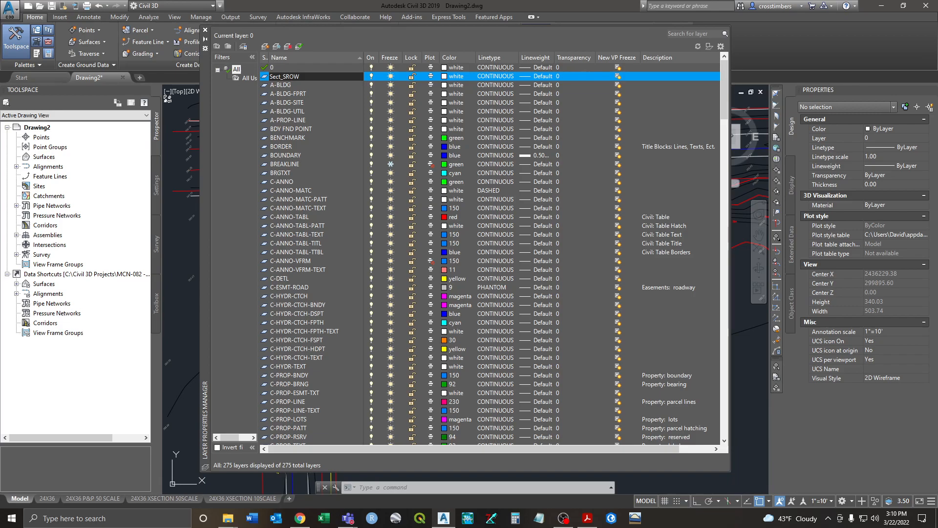
pyautogui.press('Return')
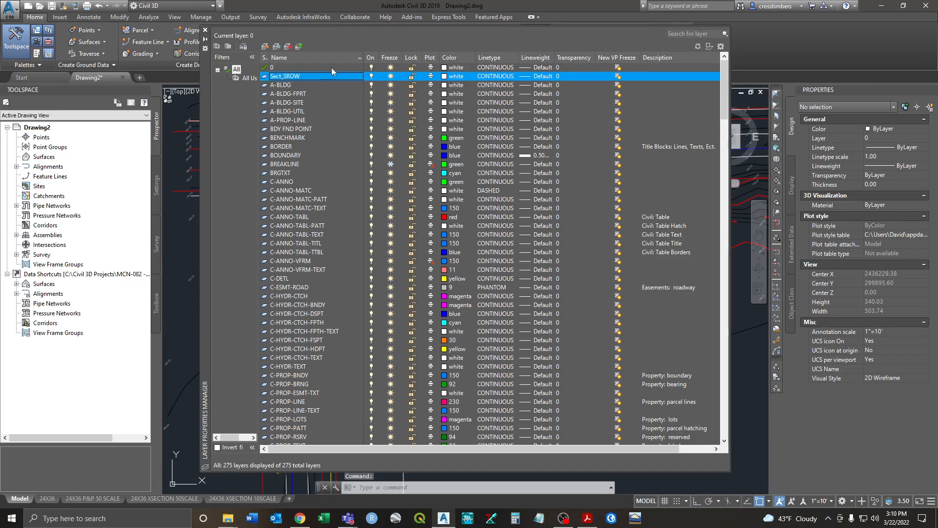
pyautogui.click(445, 77)
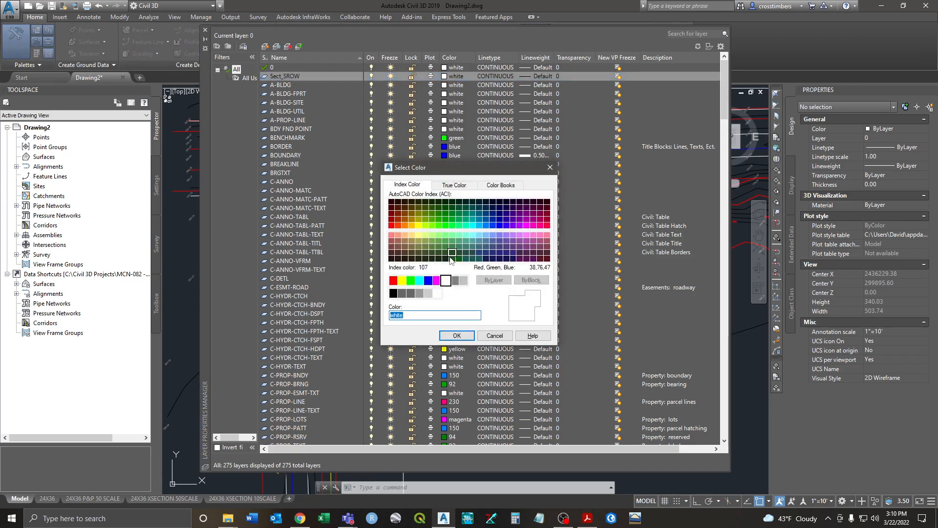
pyautogui.click(457, 336)
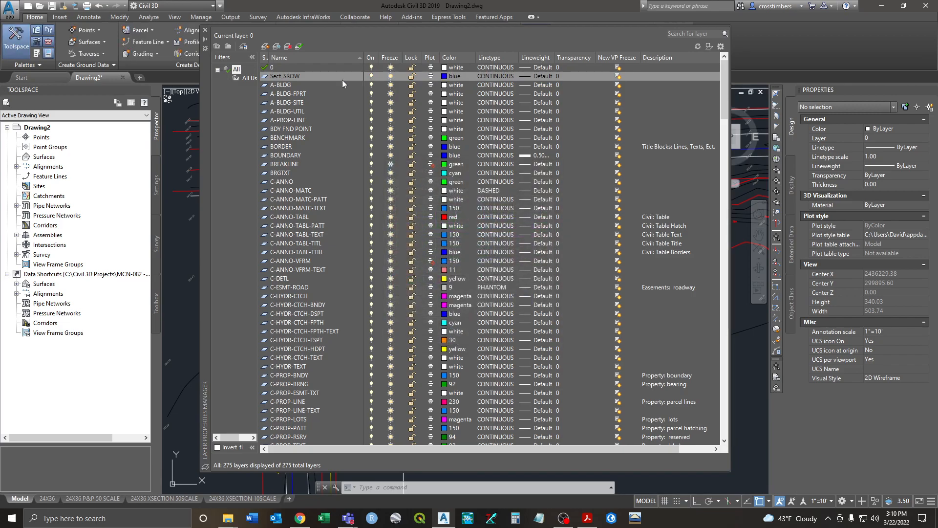
pyautogui.doubleClick(264, 76)
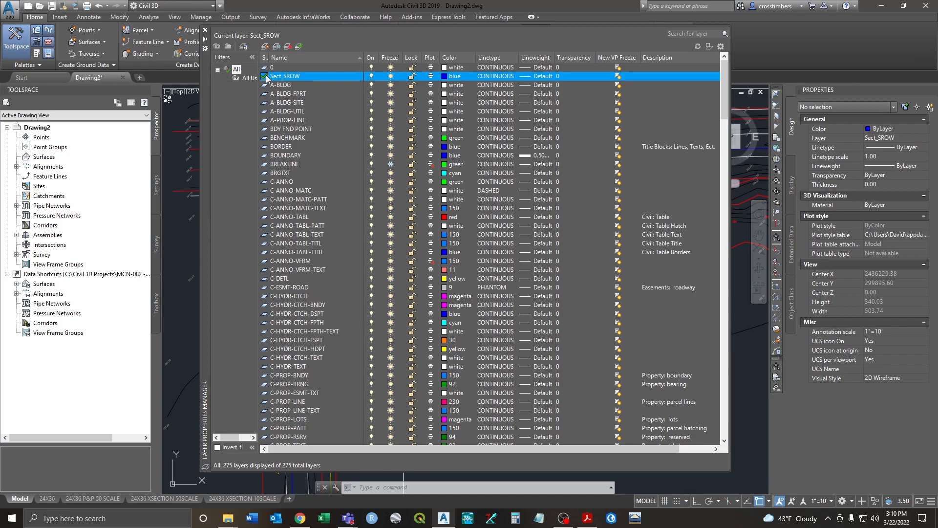
pyautogui.click(205, 30)
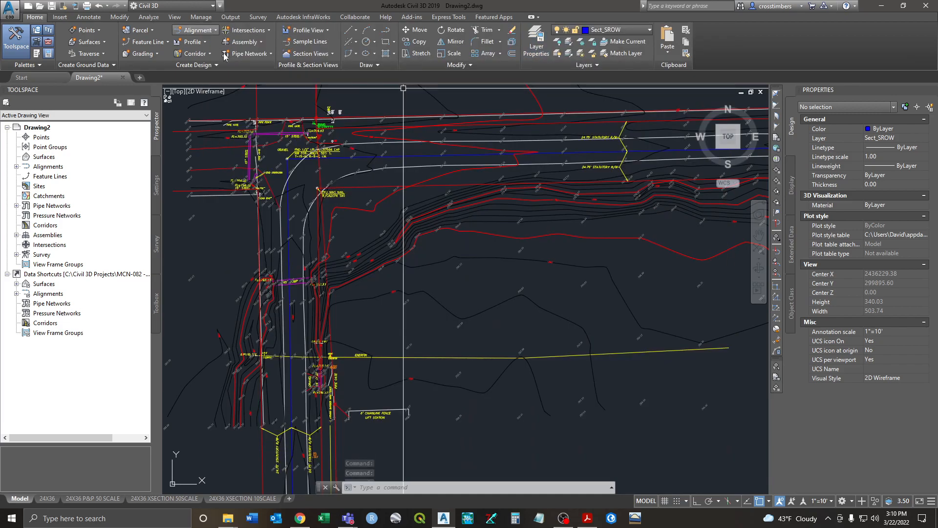
# Step: Change the blue boundary polyline's color to yellow
pyautogui.click(408, 155)
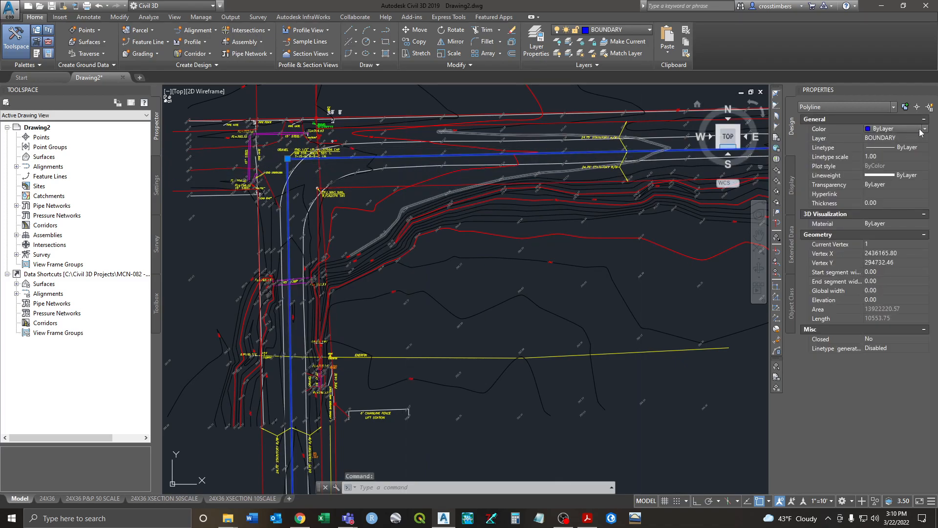
pyautogui.click(923, 129)
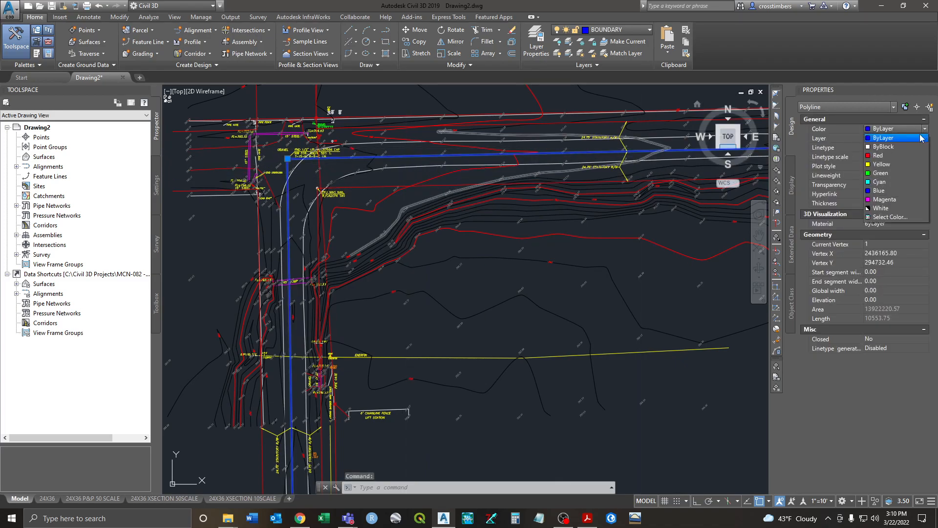
pyautogui.click(897, 163)
pyautogui.press('Escape')
pyautogui.press('Escape')
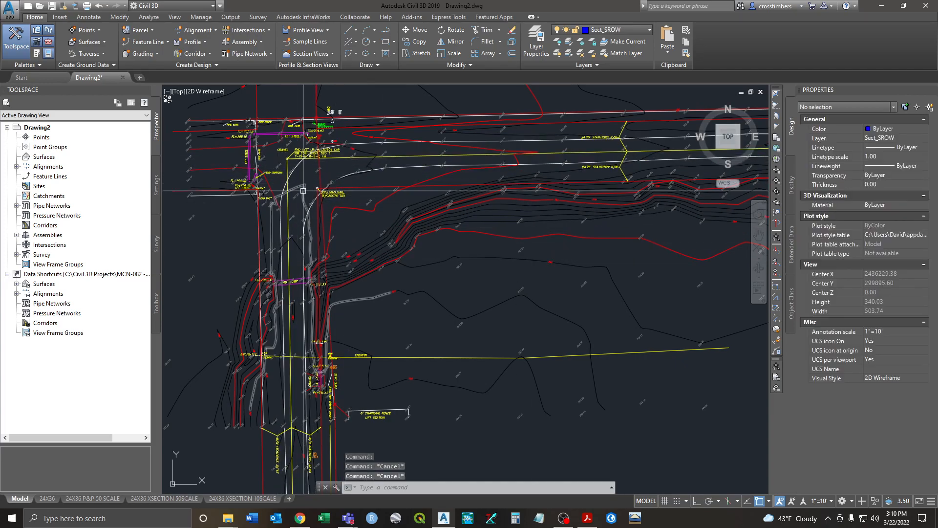
# Step: Pan and zoom until the road intersection and its pipe labels are centred
pyautogui.scroll(-2, 306, 297)
pyautogui.moveTo(307, 317); pyautogui.dragTo(306, 231, button='middle')
pyautogui.scroll(-1, 307, 232)
pyautogui.moveTo(308, 381); pyautogui.dragTo(307, 268, button='middle')
pyautogui.moveTo(317, 166); pyautogui.dragTo(328, 278, button='middle')
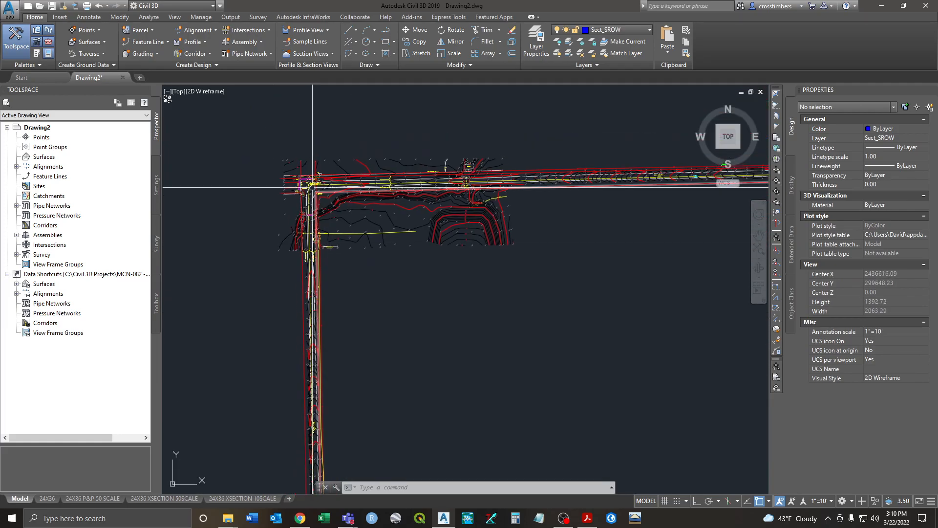
pyautogui.scroll(3, 313, 191)
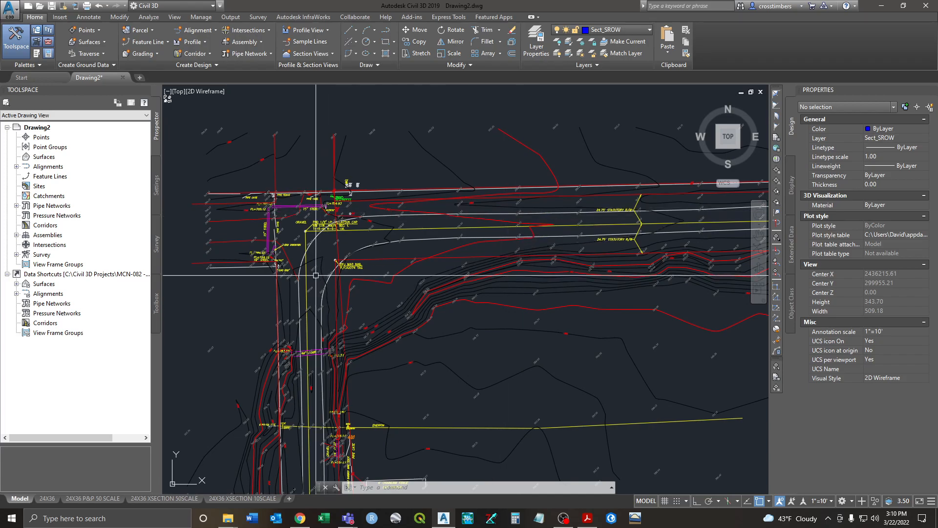
pyautogui.scroll(3, 314, 259)
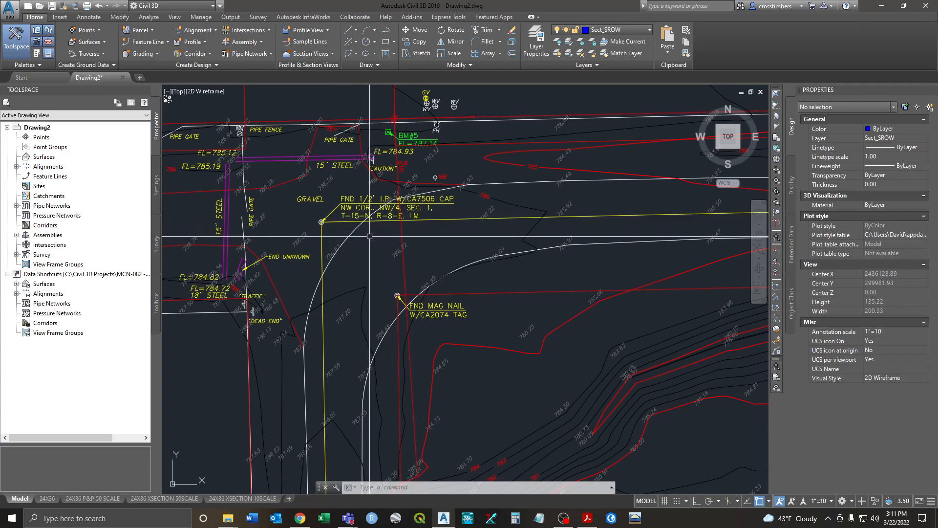
pyautogui.scroll(-5, 328, 236)
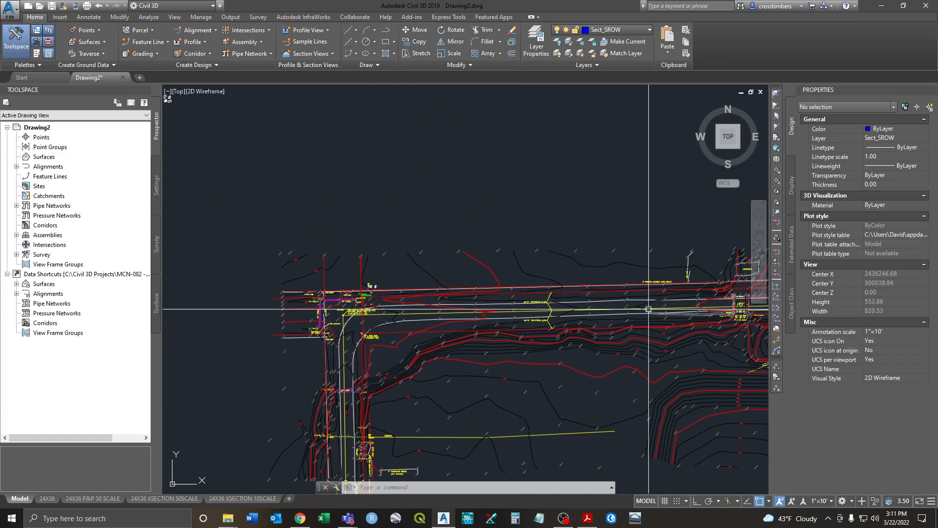
pyautogui.scroll(-4, 649, 309)
pyautogui.scroll(9, 555, 293)
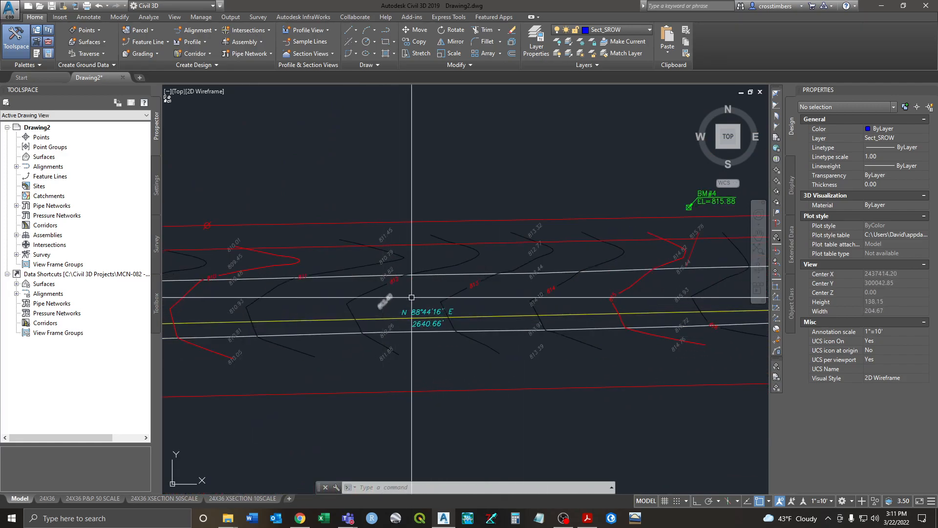
pyautogui.scroll(-2, 444, 338)
pyautogui.moveTo(316, 360); pyautogui.dragTo(746, 301, button='middle')
pyautogui.moveTo(406, 314); pyautogui.dragTo(674, 307, button='middle')
pyautogui.moveTo(297, 322); pyautogui.dragTo(488, 313, button='middle')
pyautogui.moveTo(258, 342)
pyautogui.mouseDown(button='middle')
pyautogui.moveTo(377, 308)
pyautogui.moveTo(389, 286)
pyautogui.mouseUp(button='middle')
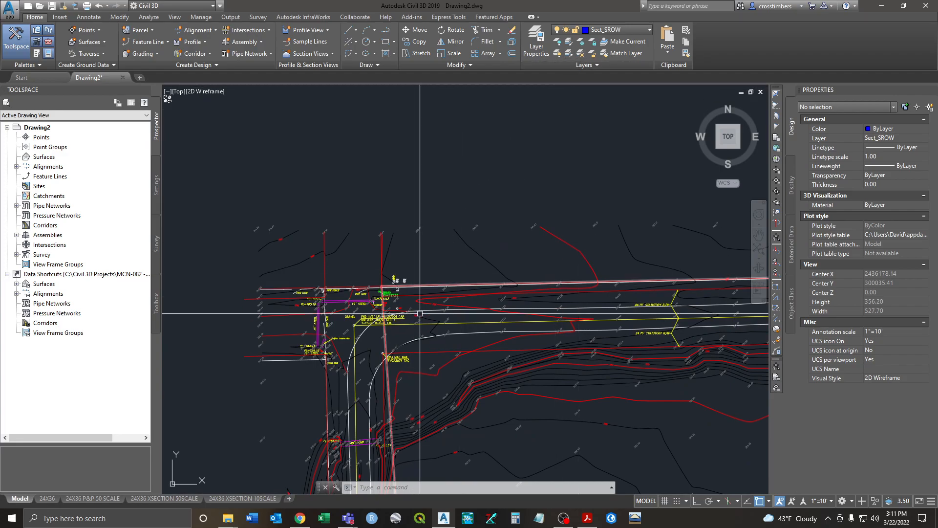
# Step: Freeze the index contour, regular contour and spot elevation layers with Layer Freeze
pyautogui.click(581, 44)
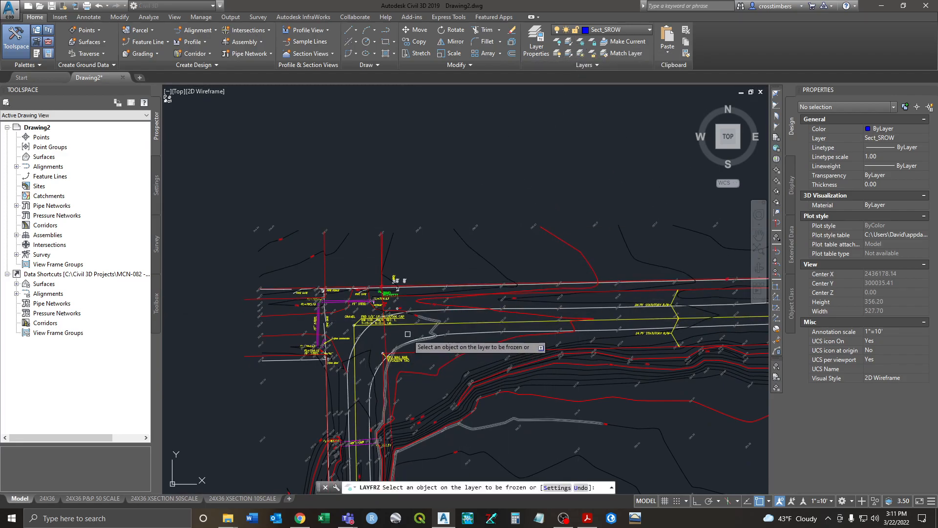
pyautogui.click(426, 301)
pyautogui.click(431, 303)
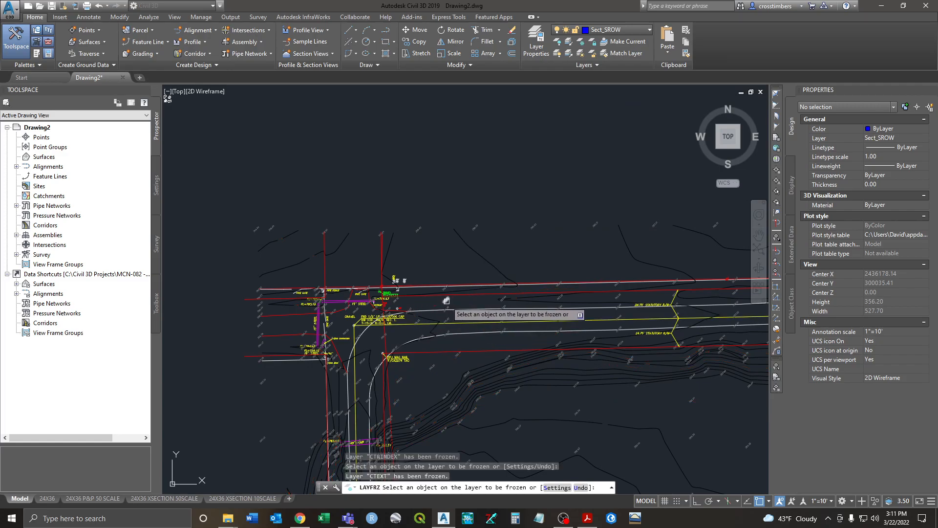
pyautogui.click(480, 254)
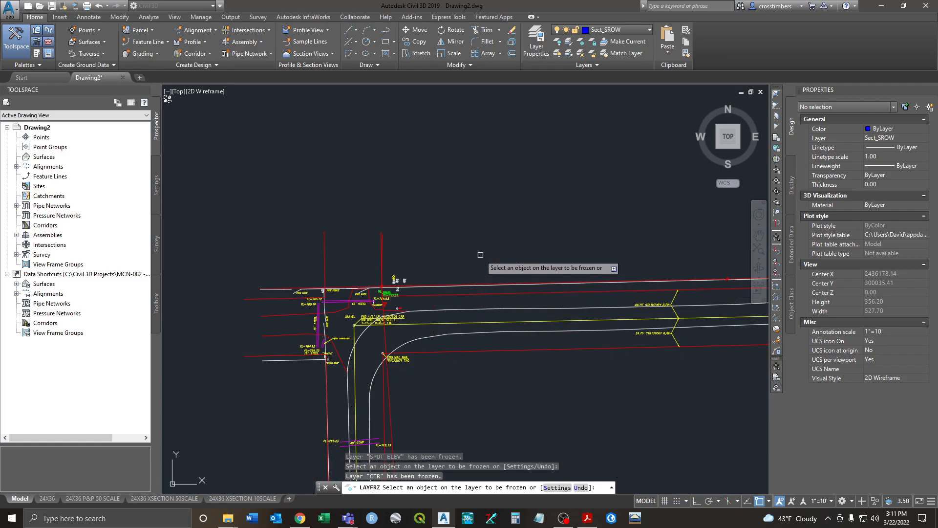
pyautogui.rightClick(444, 238)
pyautogui.click(449, 242)
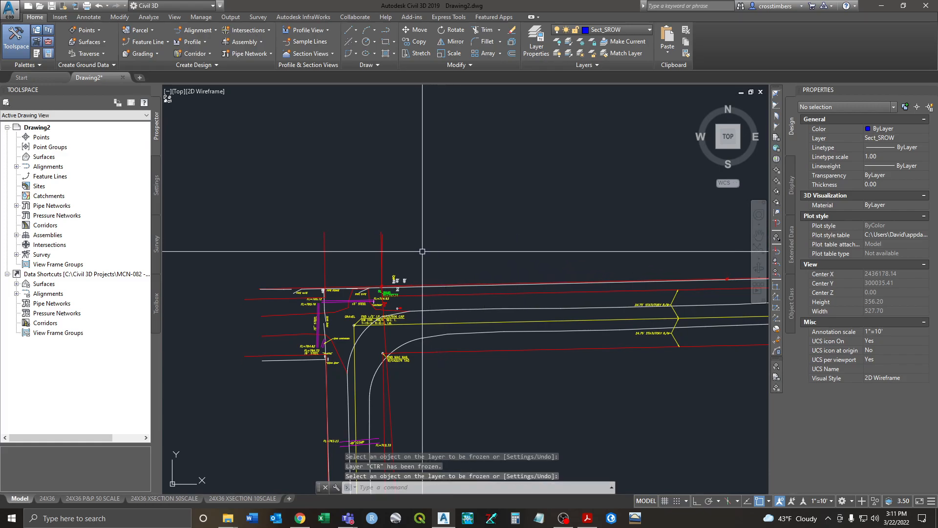
pyautogui.moveTo(448, 243); pyautogui.dragTo(470, 214, button='middle')
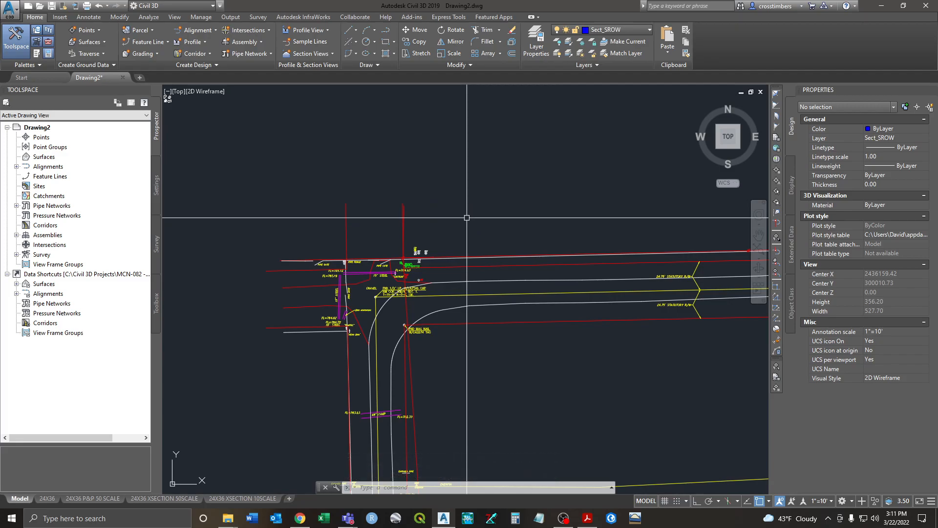
# Step: Start a line at the found iron pin using Endpoint snap
pyautogui.write('l')
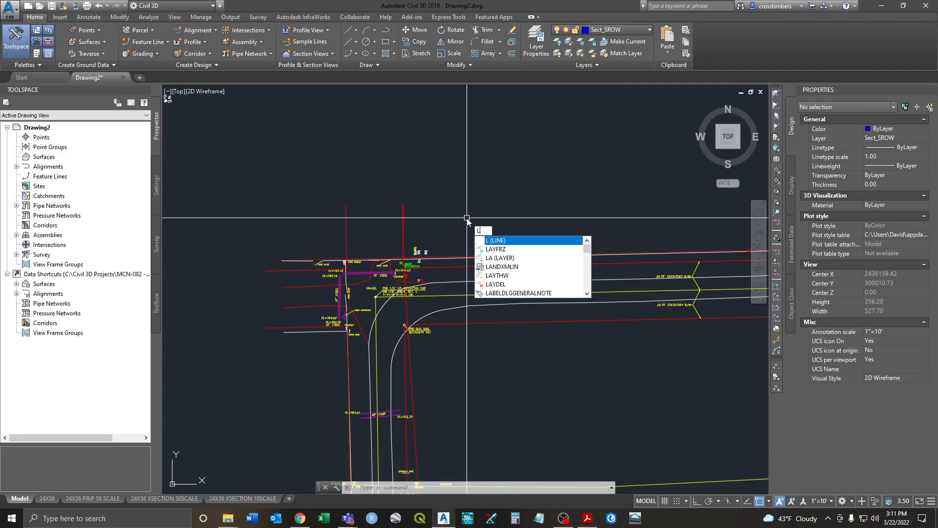
pyautogui.press('Return')
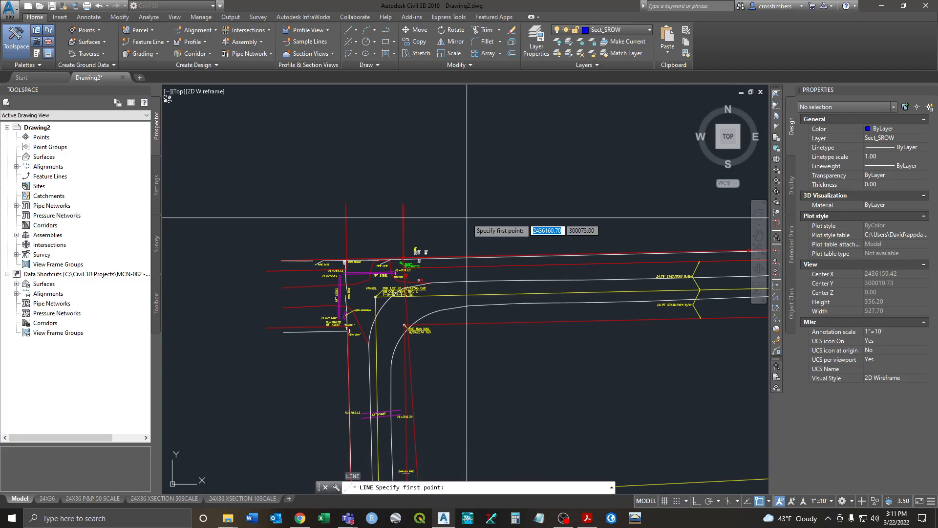
pyautogui.click(770, 501)
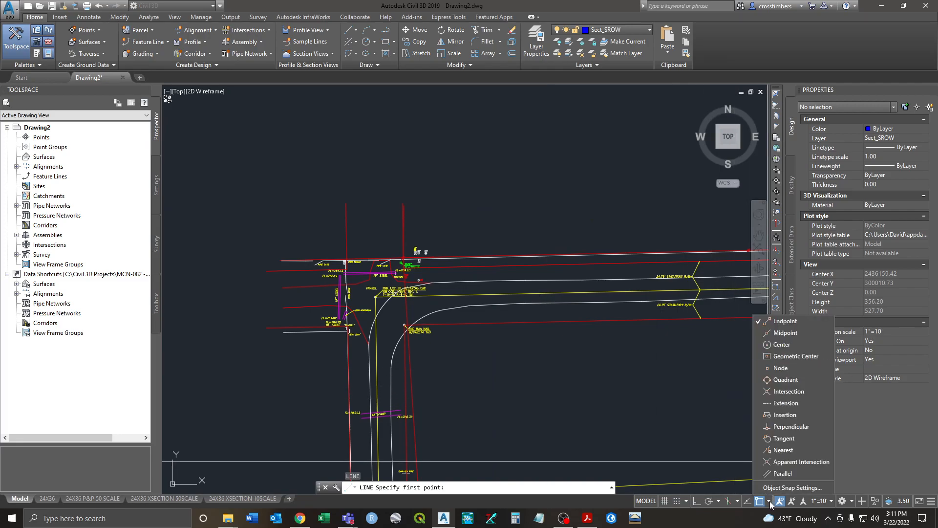
pyautogui.click(656, 362)
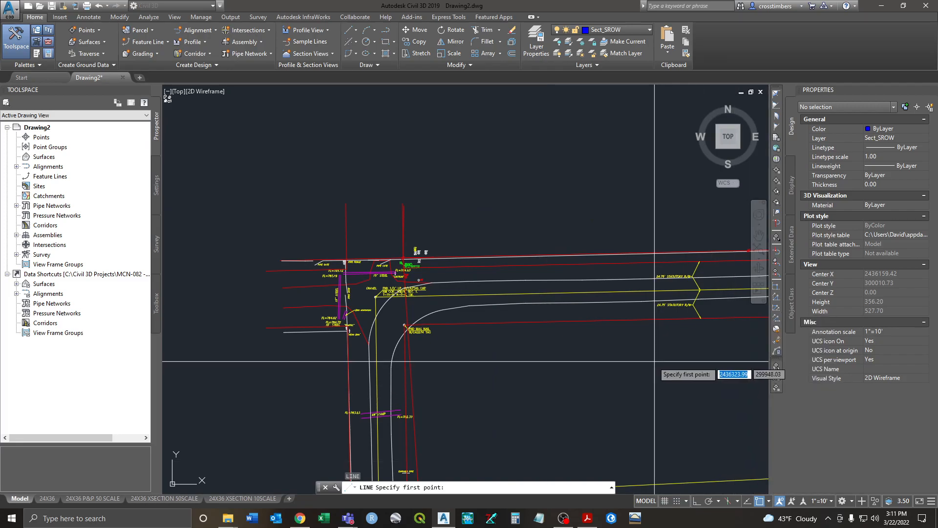
pyautogui.scroll(8, 375, 315)
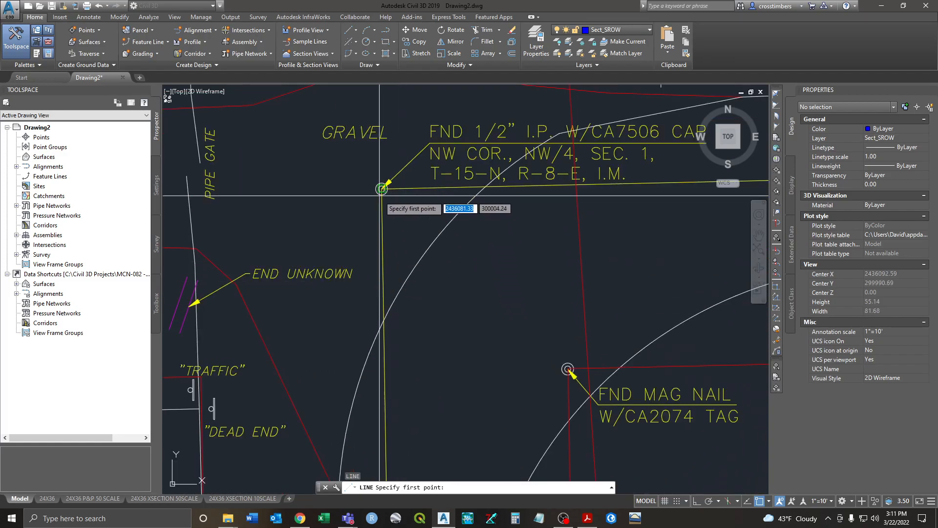
pyautogui.scroll(5, 382, 188)
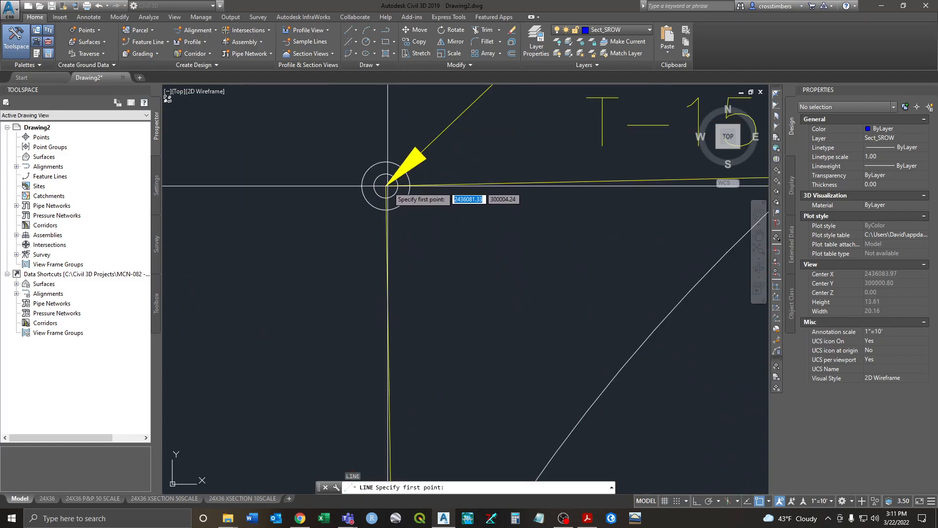
pyautogui.click(386, 185)
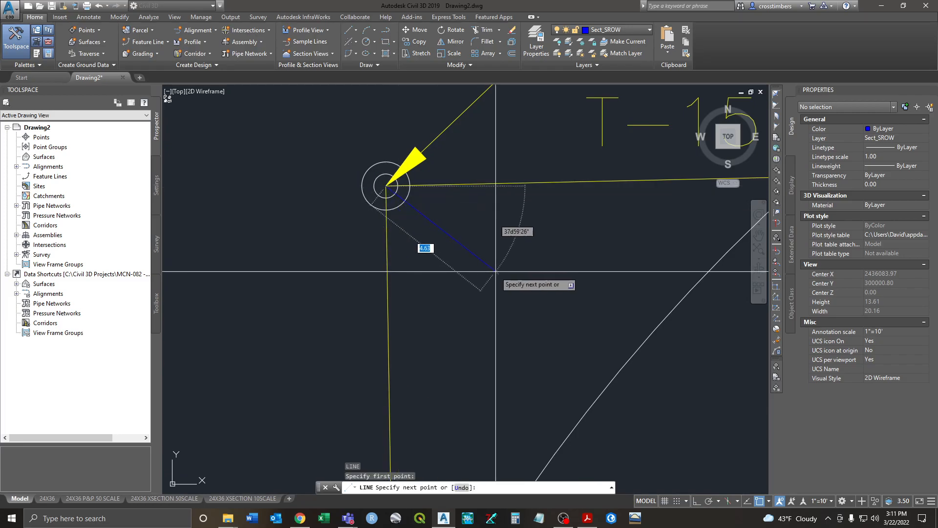
# Step: End the line at the FND ODOT BRASS COR corner, 2632.76 long, and select it
pyautogui.scroll(-9, 447, 267)
pyautogui.moveTo(473, 323); pyautogui.dragTo(473, 238, button='middle')
pyautogui.scroll(-5, 474, 273)
pyautogui.moveTo(481, 349)
pyautogui.mouseDown(button='middle')
pyautogui.moveTo(467, 164)
pyautogui.moveTo(455, 141)
pyautogui.mouseUp(button='middle')
pyautogui.moveTo(458, 333); pyautogui.dragTo(459, 238, button='middle')
pyautogui.moveTo(484, 359)
pyautogui.mouseDown(button='middle')
pyautogui.moveTo(478, 223)
pyautogui.moveTo(483, 316)
pyautogui.moveTo(473, 256)
pyautogui.mouseUp(button='middle')
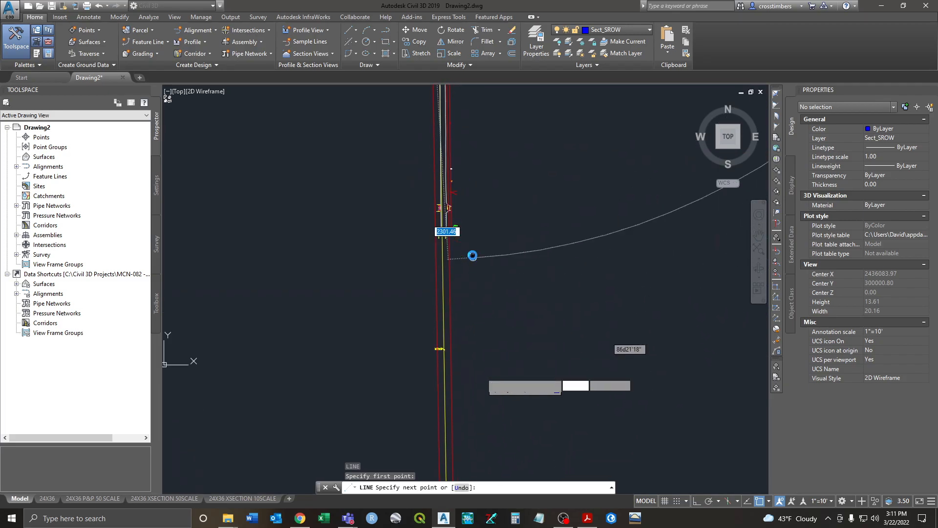
pyautogui.moveTo(468, 208); pyautogui.dragTo(498, 400, button='middle')
pyautogui.moveTo(501, 204); pyautogui.dragTo(498, 253, button='middle')
pyautogui.scroll(8, 484, 220)
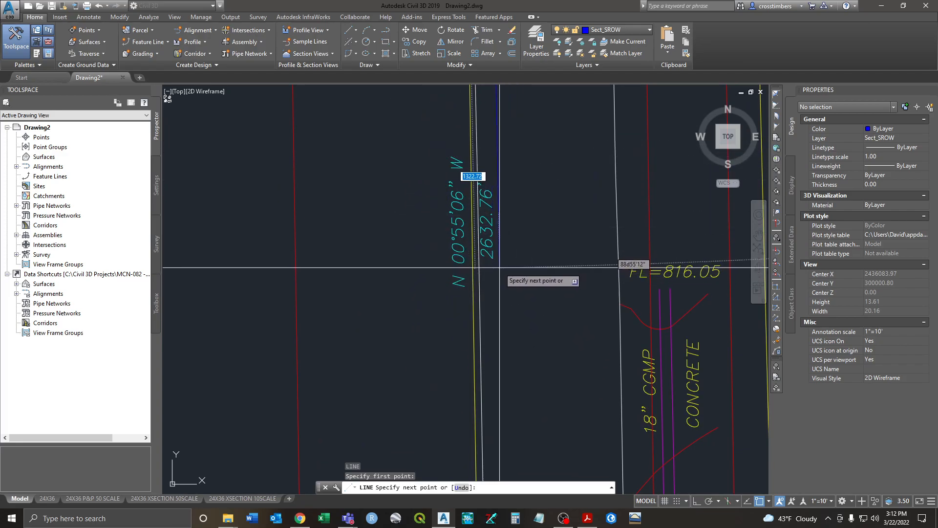
pyautogui.scroll(-3, 494, 230)
pyautogui.scroll(-4, 495, 381)
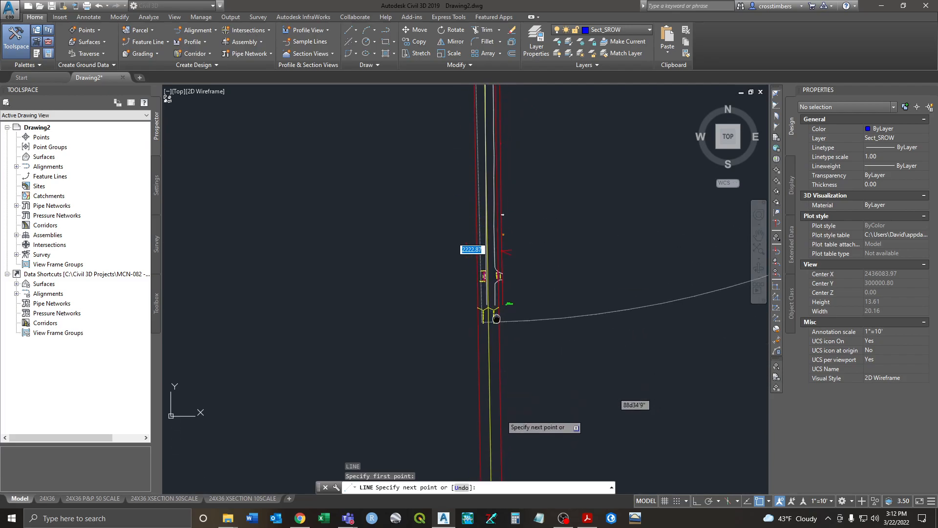
pyautogui.scroll(3, 490, 249)
pyautogui.moveTo(504, 318); pyautogui.dragTo(501, 199, button='middle')
pyautogui.moveTo(492, 387)
pyautogui.mouseDown(button='middle')
pyautogui.moveTo(478, 219)
pyautogui.moveTo(476, 259)
pyautogui.mouseUp(button='middle')
pyautogui.scroll(6, 442, 305)
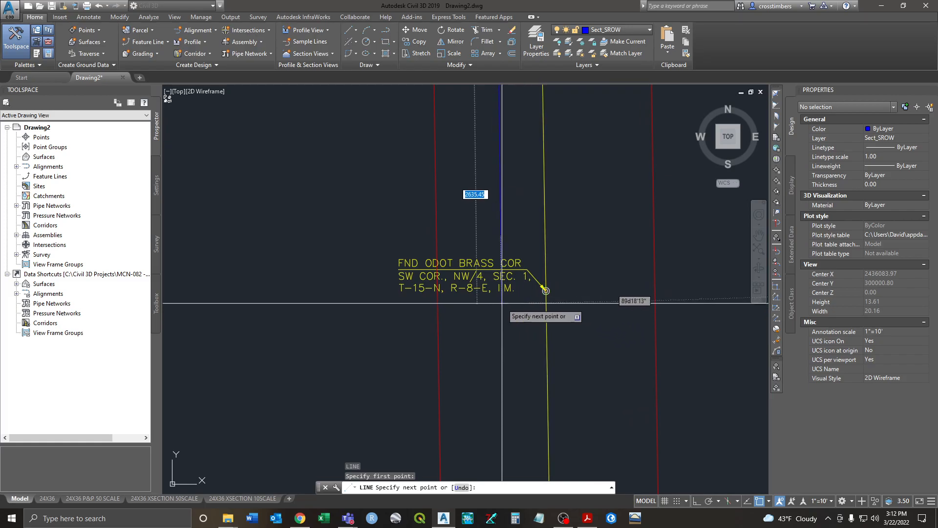
pyautogui.click(546, 290)
pyautogui.rightClick(575, 266)
pyautogui.click(597, 271)
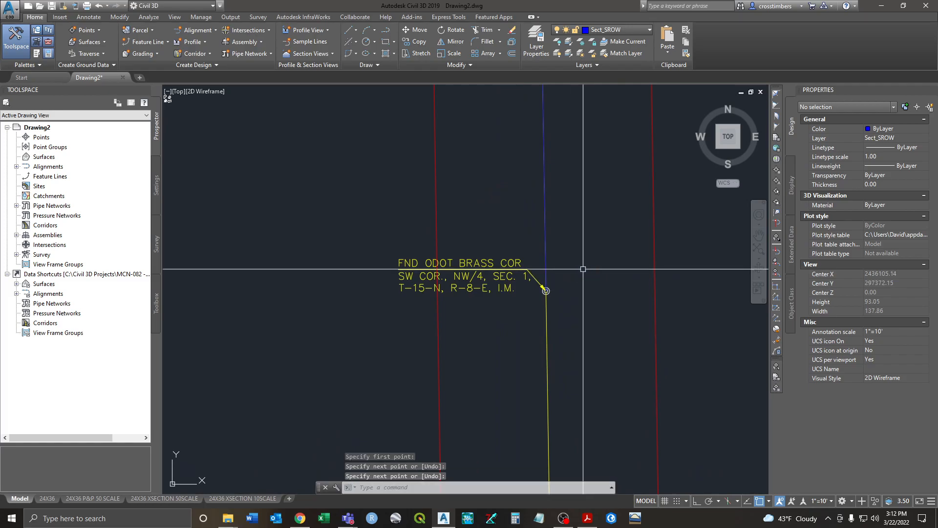
pyautogui.click(546, 235)
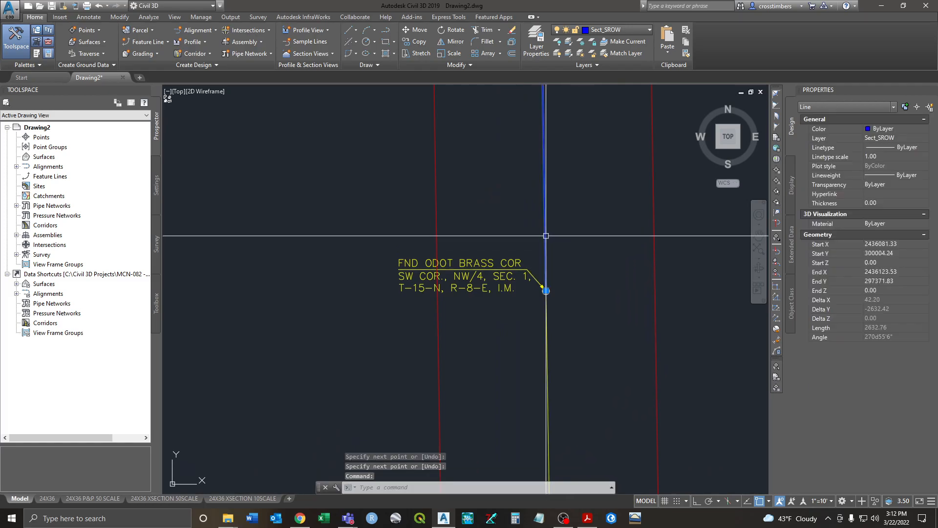
pyautogui.scroll(-12, 566, 230)
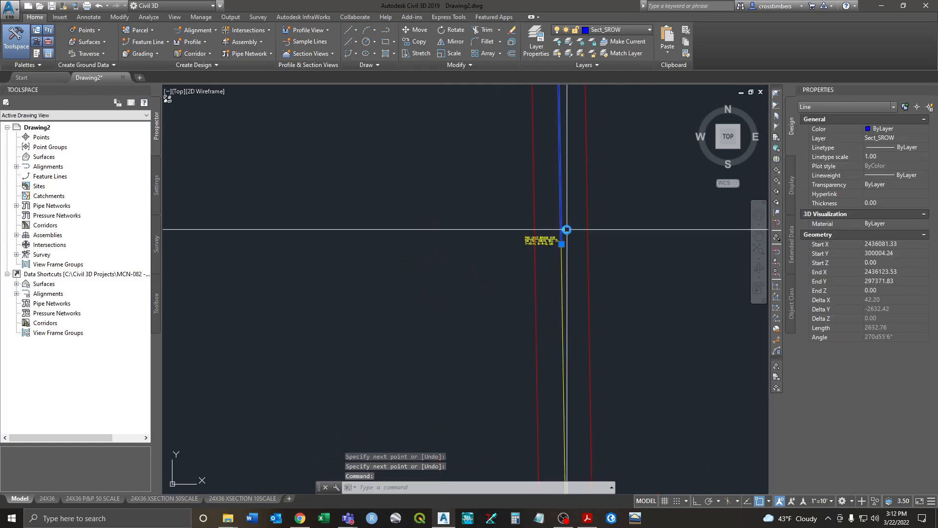
pyautogui.scroll(10, 565, 299)
pyautogui.scroll(-2, 555, 320)
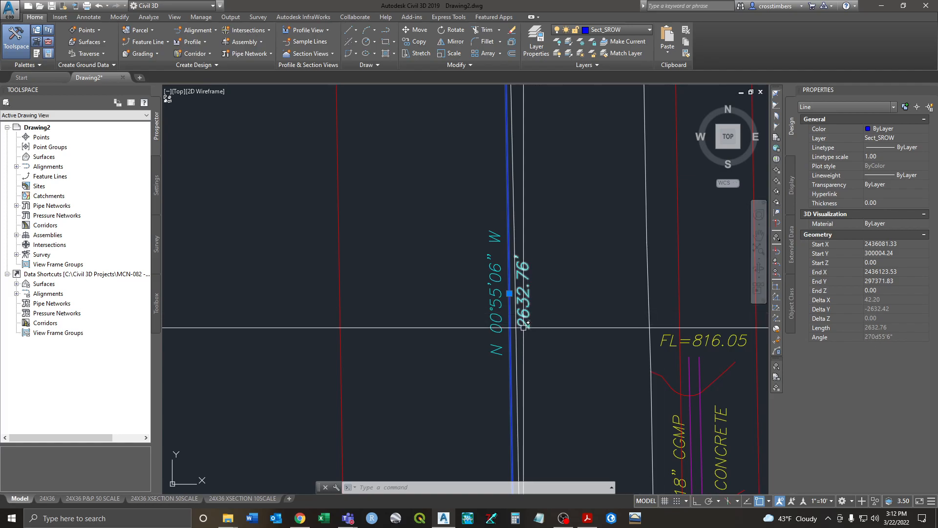
pyautogui.moveTo(561, 319); pyautogui.dragTo(557, 326, button='middle')
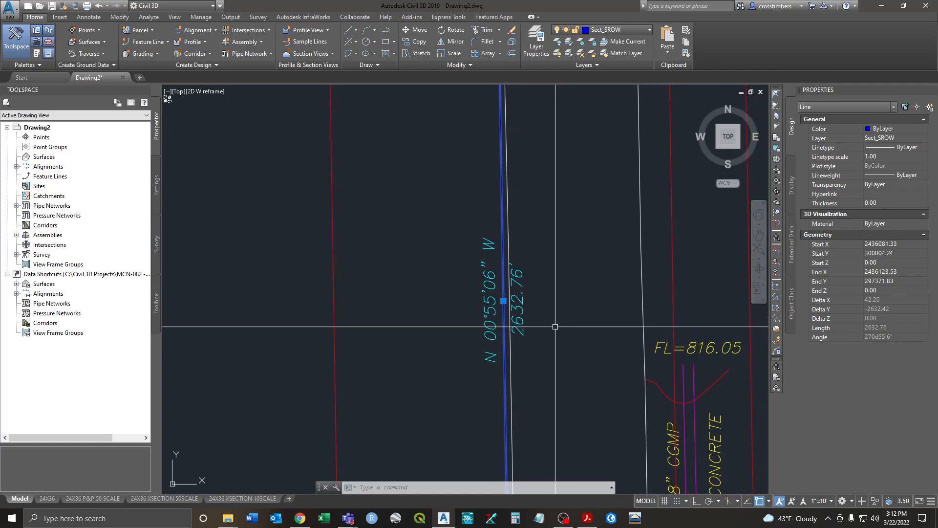
pyautogui.press('Escape')
pyautogui.press('Escape')
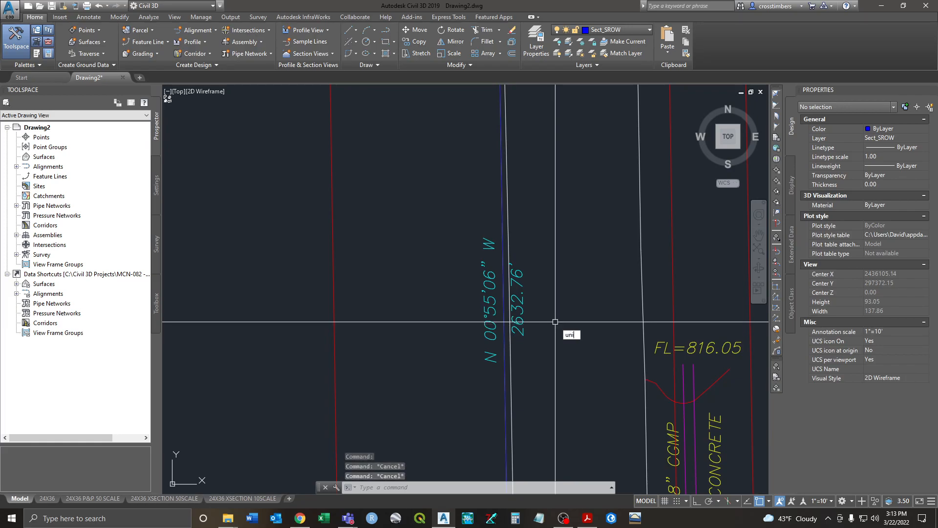
# Step: Set angle type to Surveyor's Units and check the line's bearing reads S 0d55'6" E
pyautogui.press('Return')
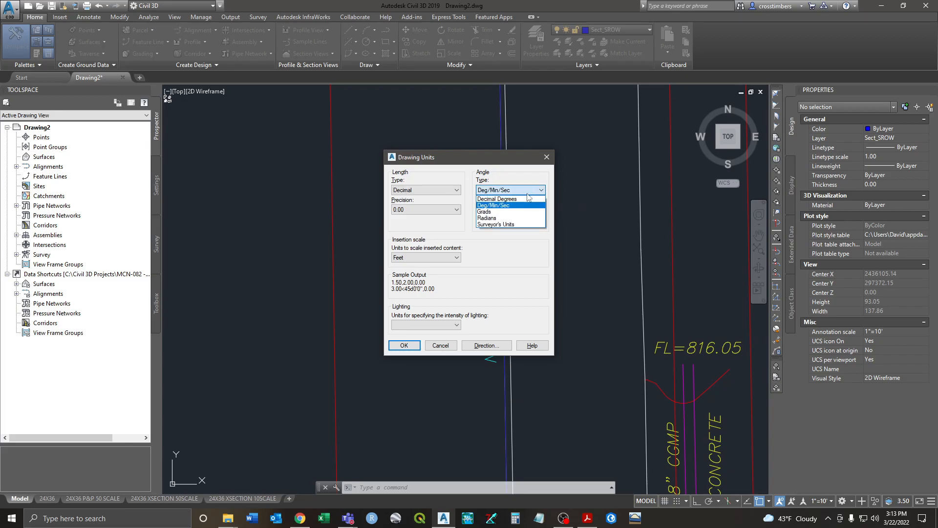
pyautogui.click(511, 224)
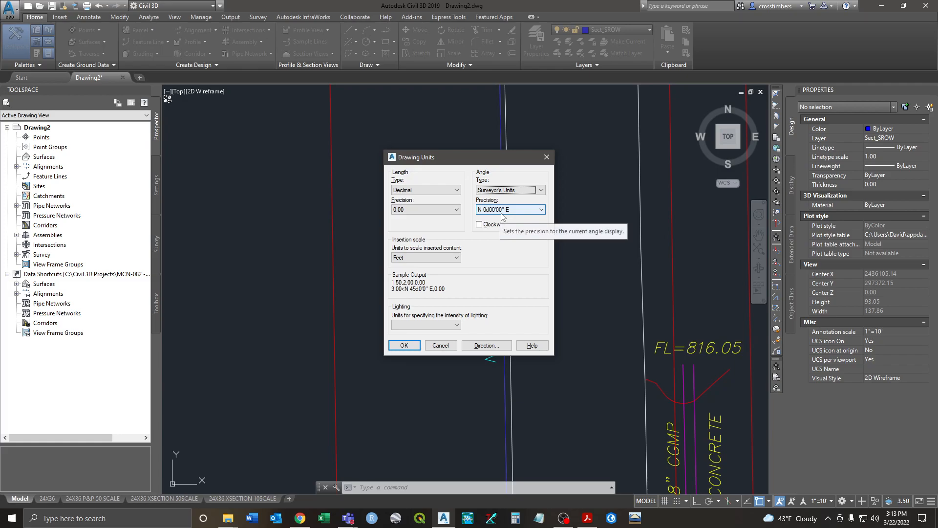
pyautogui.click(402, 345)
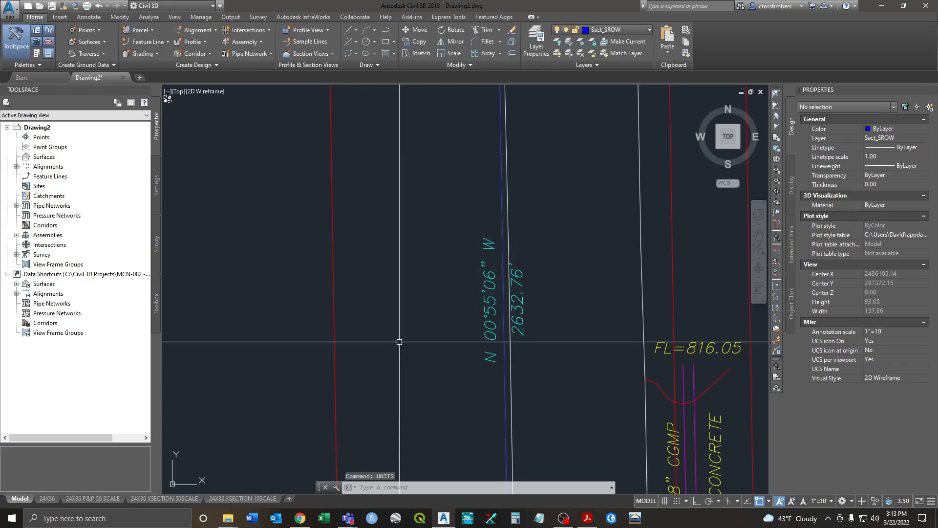
pyautogui.click(501, 228)
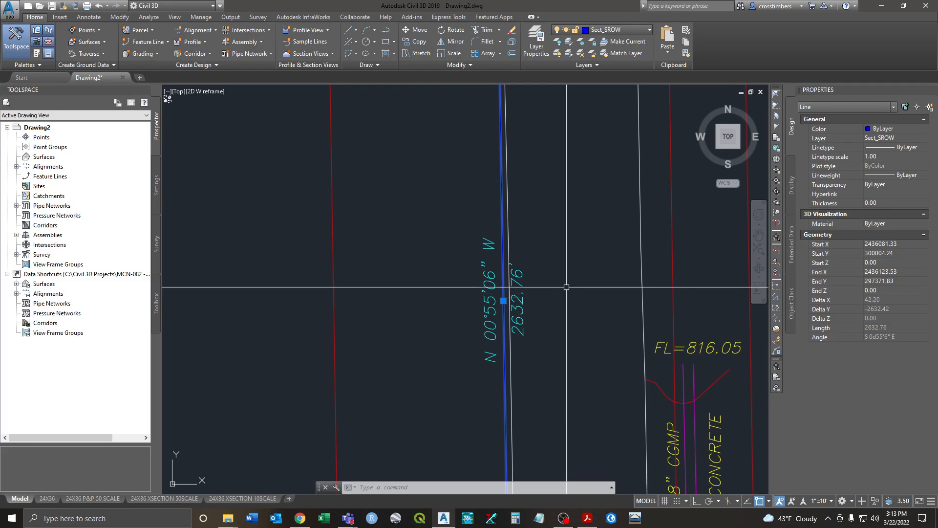
# Step: Start a new line at the NW corner iron pin
pyautogui.press('Escape')
pyautogui.press('Escape')
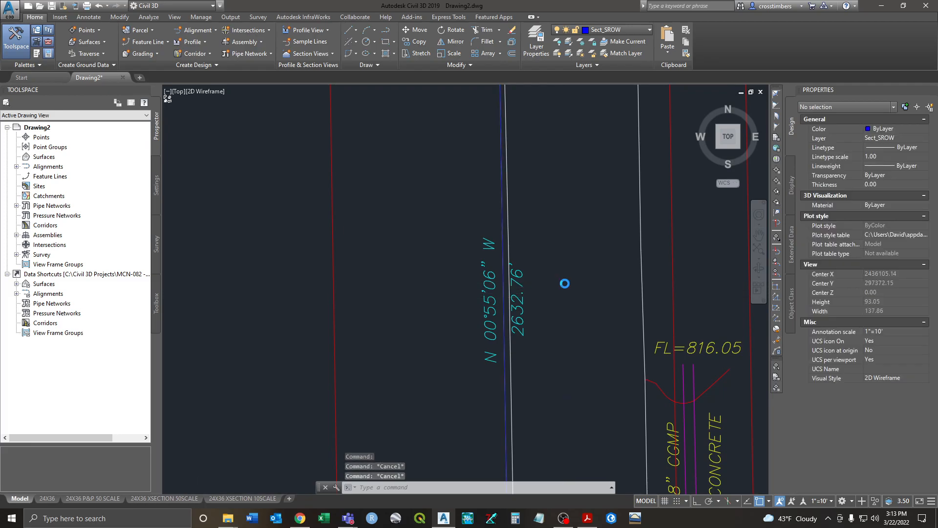
pyautogui.scroll(-6, 564, 287)
pyautogui.moveTo(562, 287); pyautogui.dragTo(559, 371, button='middle')
pyautogui.moveTo(567, 284); pyautogui.dragTo(564, 464, button='middle')
pyautogui.moveTo(554, 123); pyautogui.dragTo(561, 428, button='middle')
pyautogui.scroll(3, 543, 278)
pyautogui.scroll(2, 523, 276)
pyautogui.write('l')
pyautogui.press('Return')
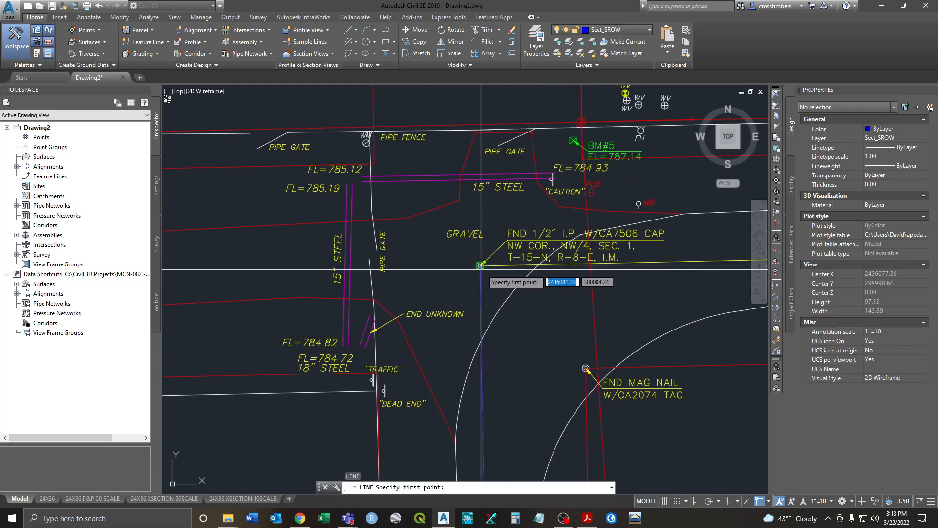
pyautogui.scroll(4, 480, 265)
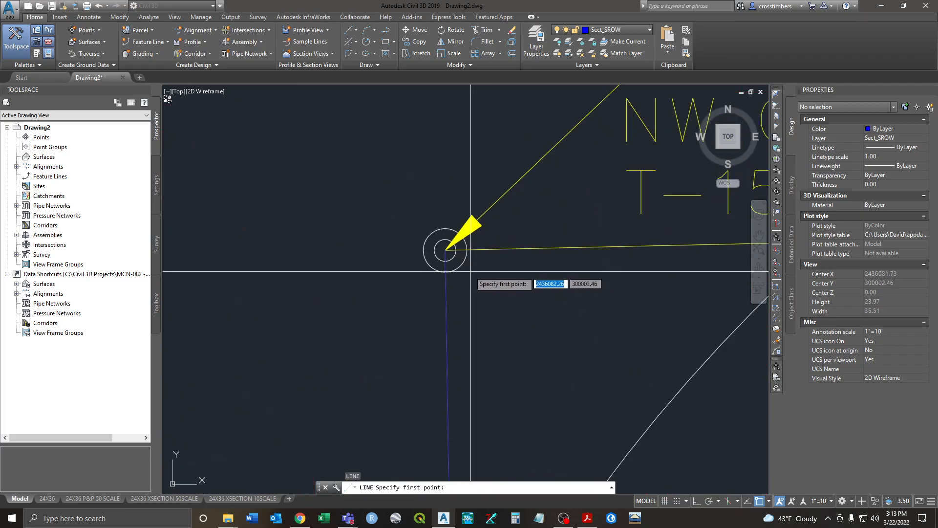
pyautogui.click(445, 250)
# Step: End the line at the FND MAG NAIL point to the east
pyautogui.scroll(-5, 447, 259)
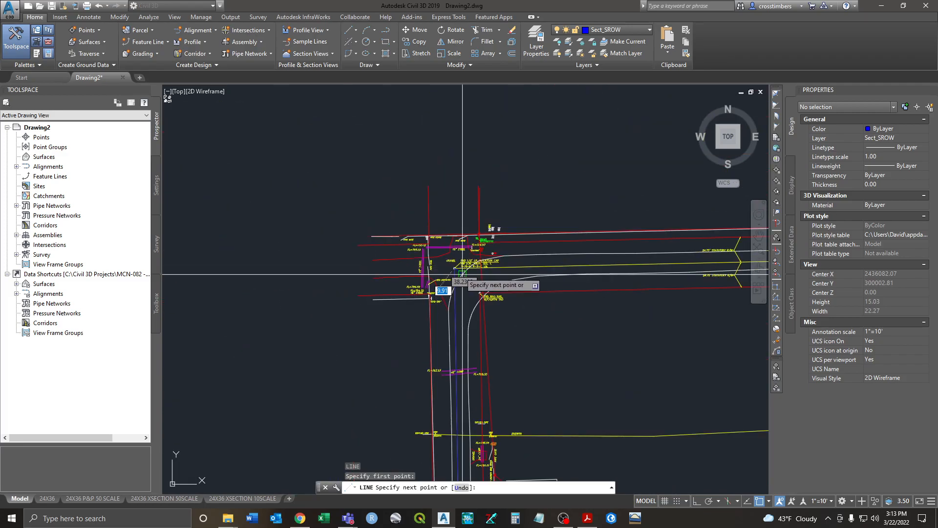
pyautogui.scroll(5, 397, 271)
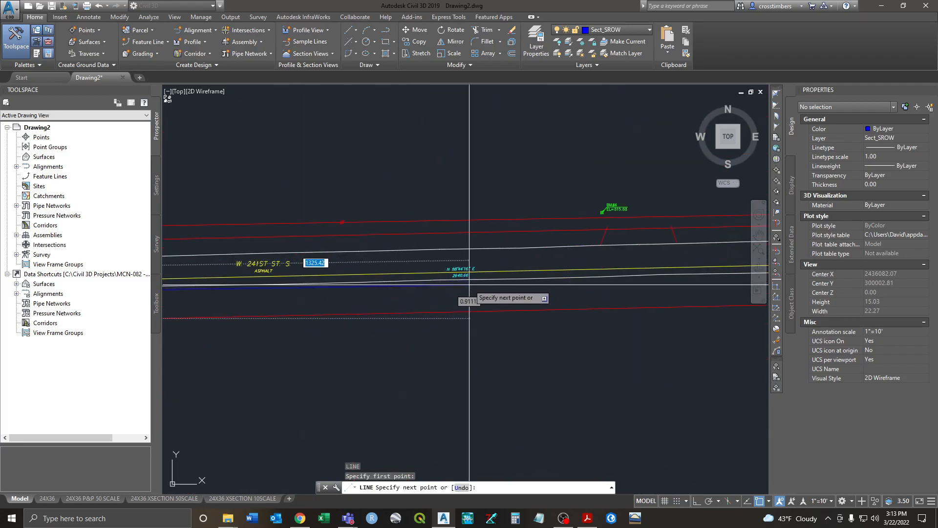
pyautogui.moveTo(509, 266); pyautogui.dragTo(255, 268, button='middle')
pyautogui.moveTo(593, 269)
pyautogui.mouseDown(button='middle')
pyautogui.moveTo(325, 281)
pyautogui.moveTo(204, 272)
pyautogui.mouseUp(button='middle')
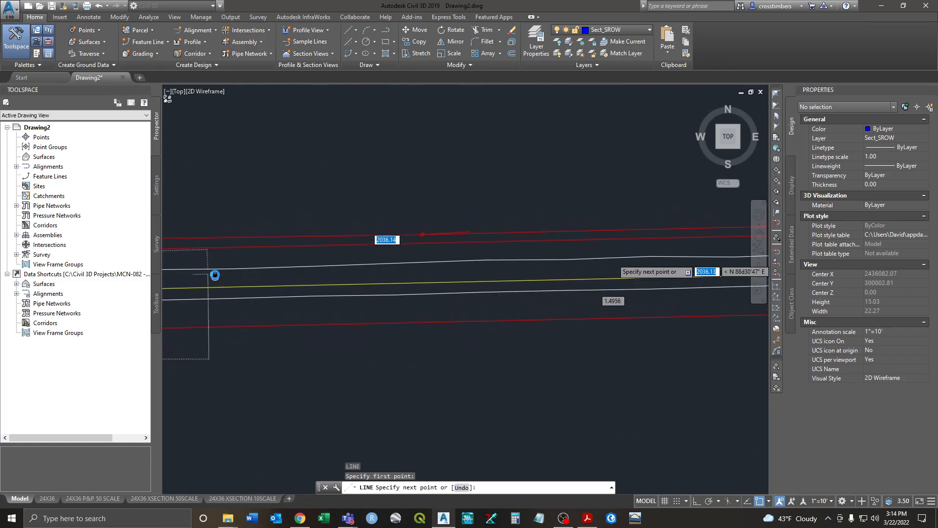
pyautogui.moveTo(718, 274); pyautogui.dragTo(268, 282, button='middle')
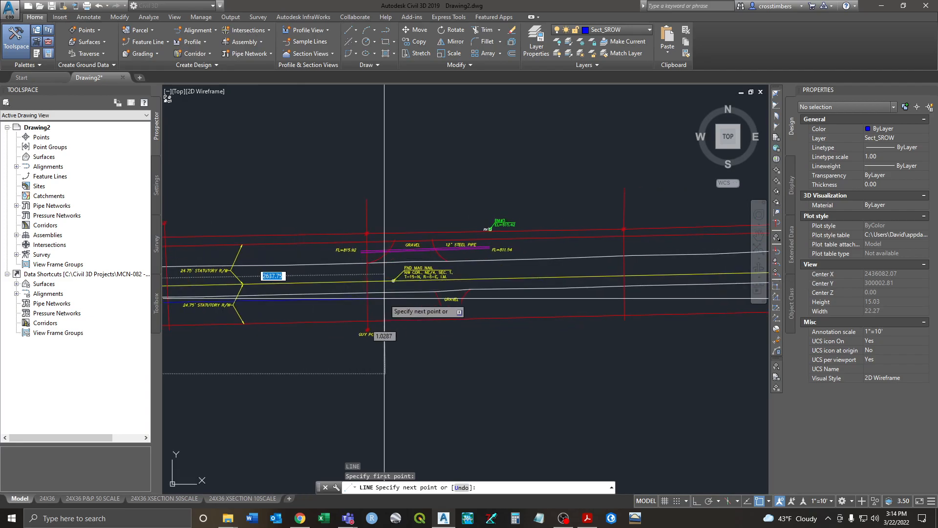
pyautogui.scroll(6, 392, 284)
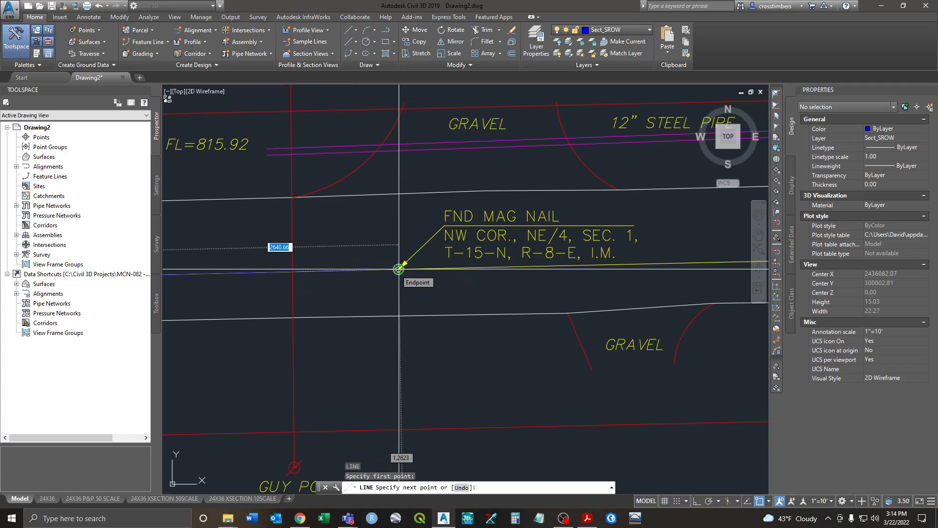
pyautogui.click(399, 269)
pyautogui.rightClick(429, 293)
pyautogui.click(441, 299)
# Step: Check the new line reads 2640.66 long at bearing N 88d44'16" E
pyautogui.scroll(-14, 435, 300)
pyautogui.scroll(-2, 435, 300)
pyautogui.moveTo(301, 327); pyautogui.dragTo(563, 301, button='middle')
pyautogui.moveTo(310, 302); pyautogui.dragTo(484, 321, button='middle')
pyautogui.scroll(12, 352, 311)
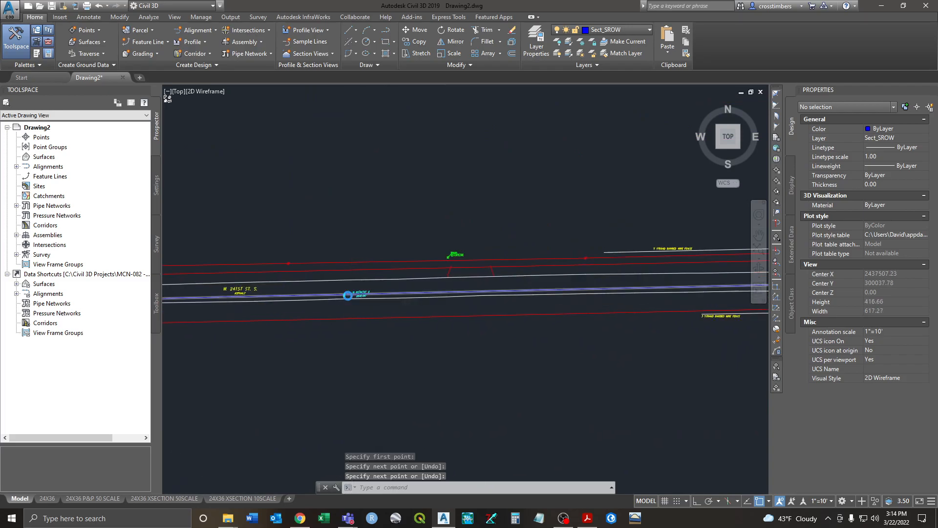
pyautogui.click(483, 288)
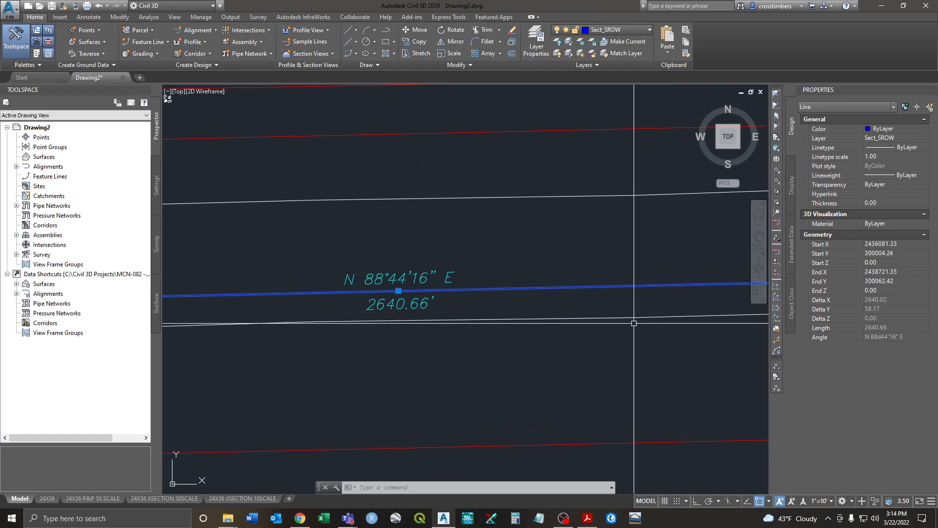
pyautogui.press('Escape')
pyautogui.press('Escape')
pyautogui.press('Escape')
pyautogui.scroll(-5, 544, 324)
pyautogui.scroll(12, 371, 313)
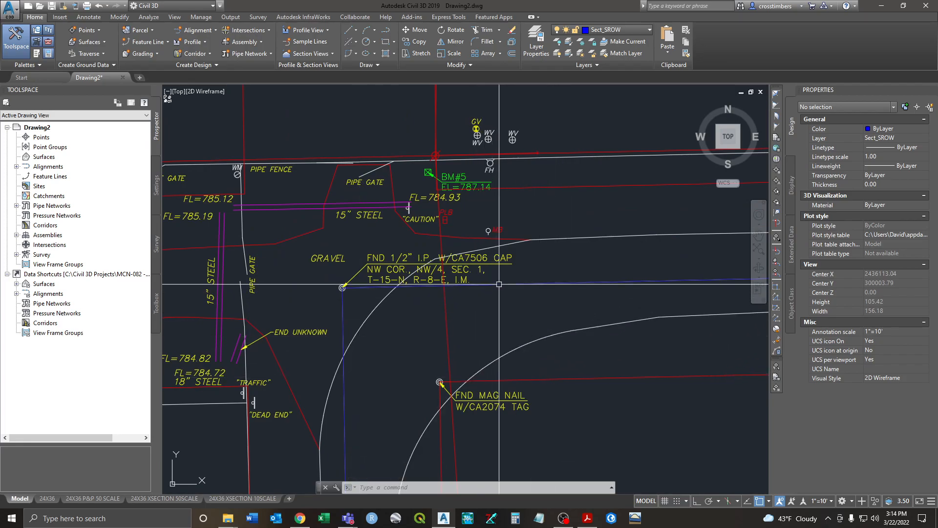
# Step: Inspect the two red easement polylines at the road corner
pyautogui.click(520, 185)
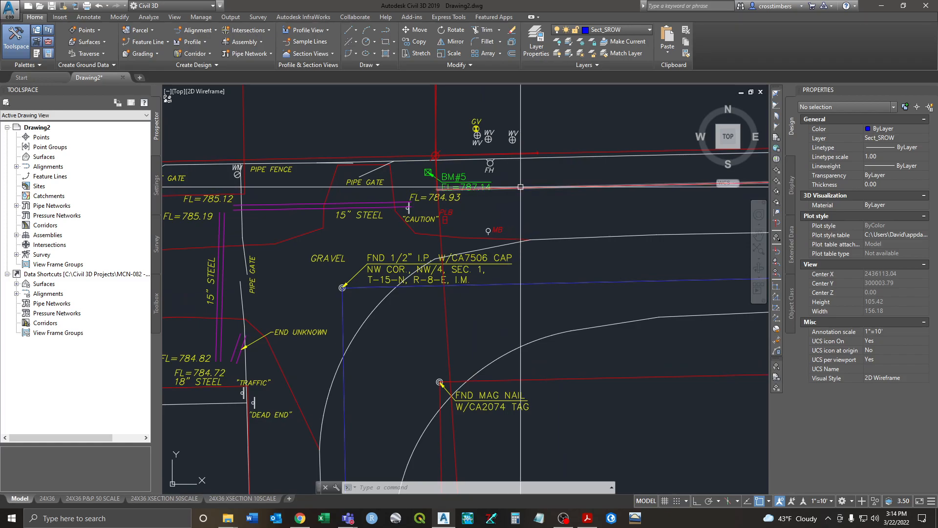
pyautogui.click(595, 378)
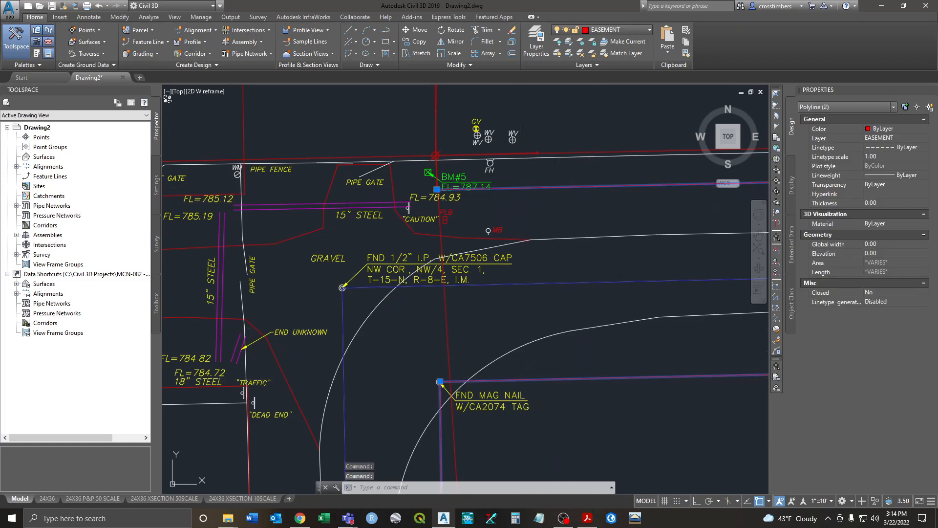
pyautogui.scroll(-3, 606, 351)
pyautogui.moveTo(612, 395); pyautogui.dragTo(548, 326, button='middle')
pyautogui.scroll(-2, 548, 327)
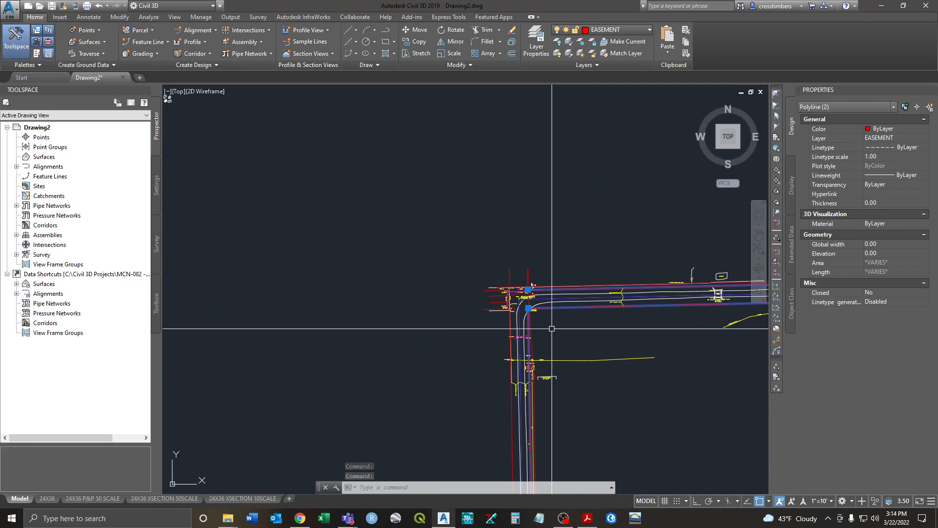
pyautogui.press('Escape')
pyautogui.scroll(4, 561, 291)
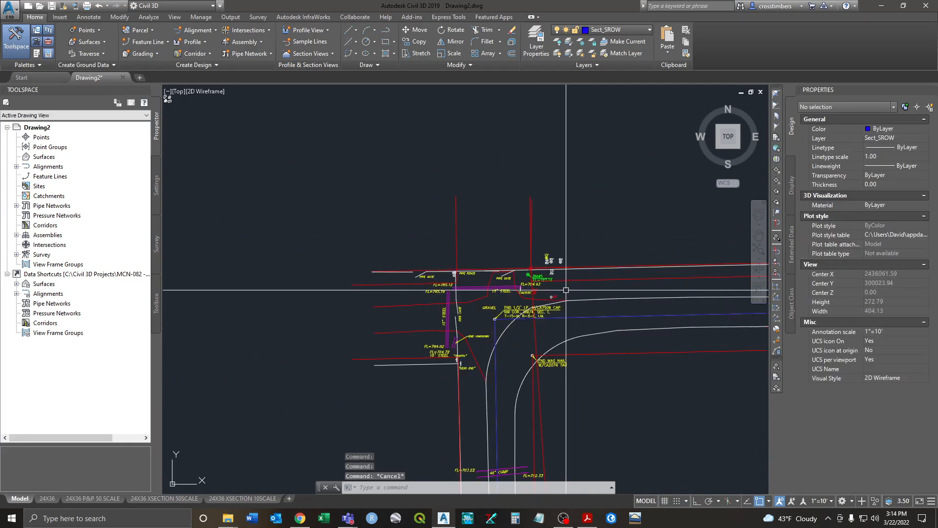
# Step: Offset the east–west section line 24.75 to the south with snapping off
pyautogui.write('o')
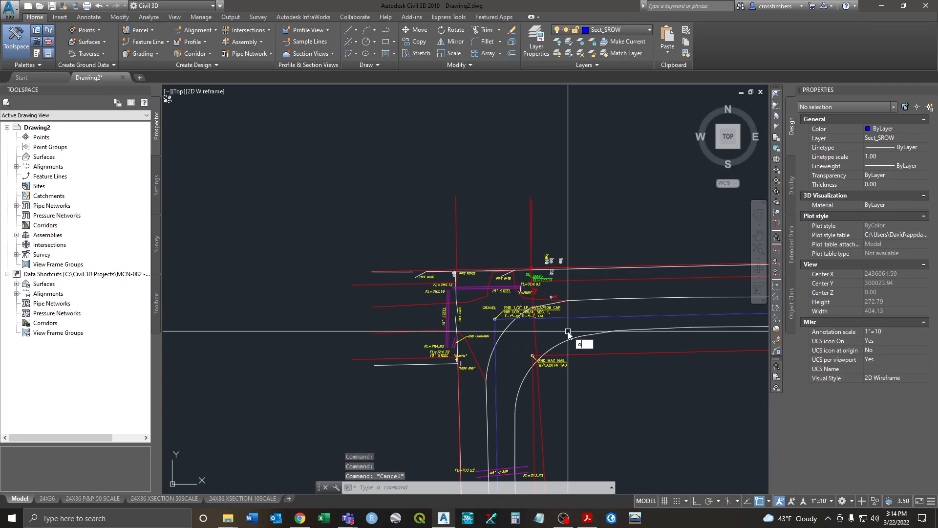
pyautogui.press('Return')
pyautogui.write('24.')
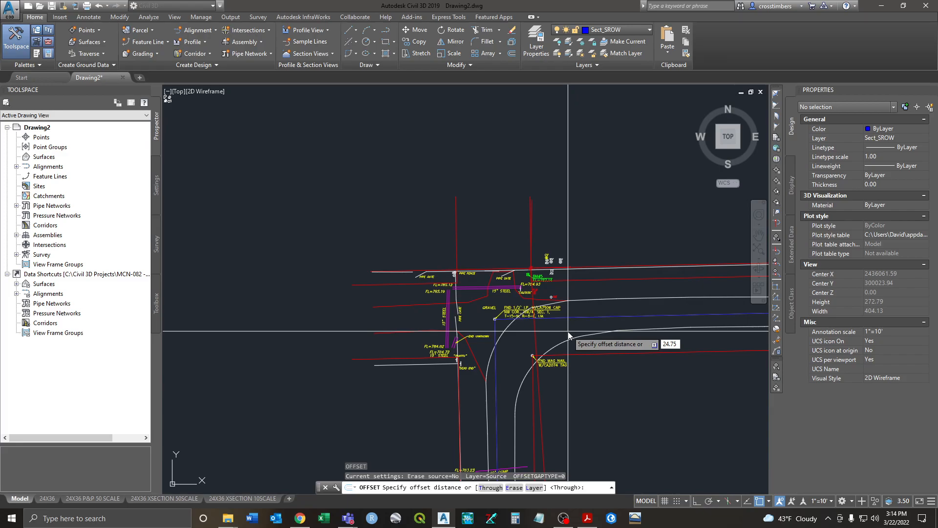
pyautogui.write('75')
pyautogui.press('Return')
pyautogui.scroll(2, 567, 331)
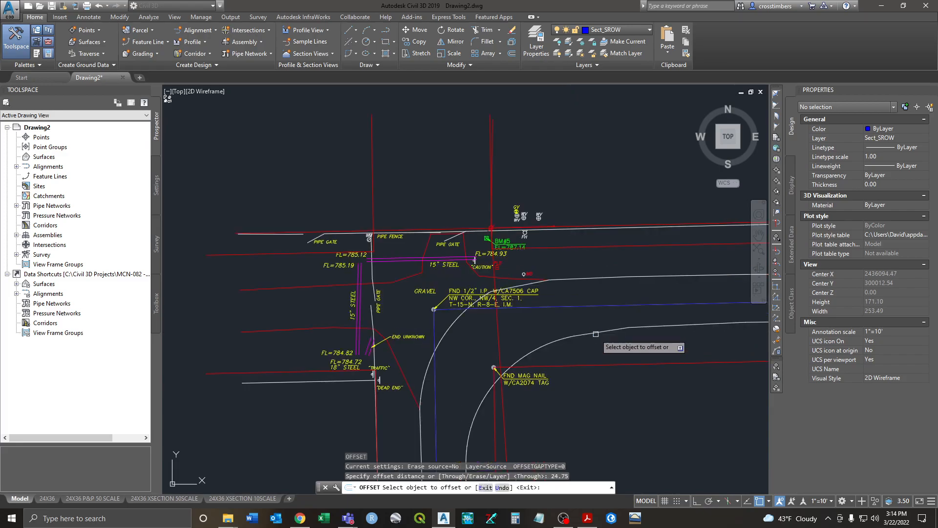
pyautogui.click(527, 313)
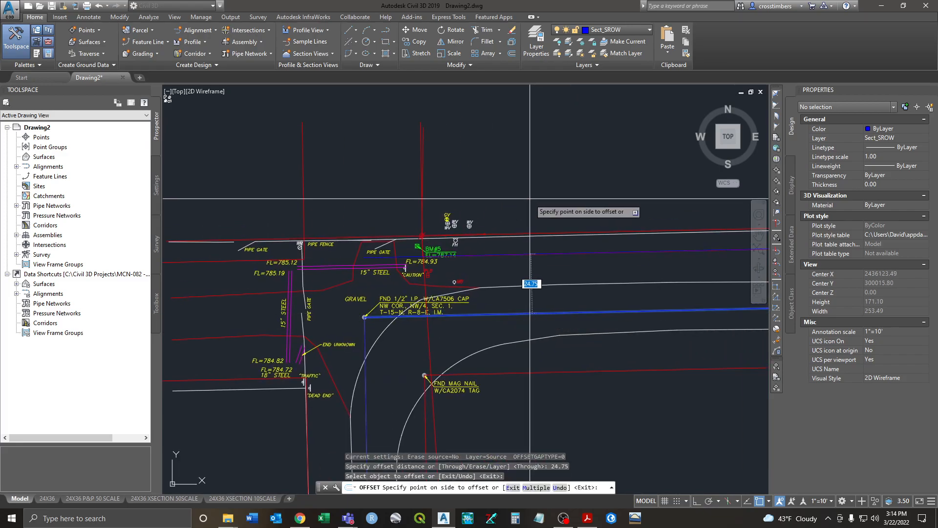
pyautogui.press('F3')
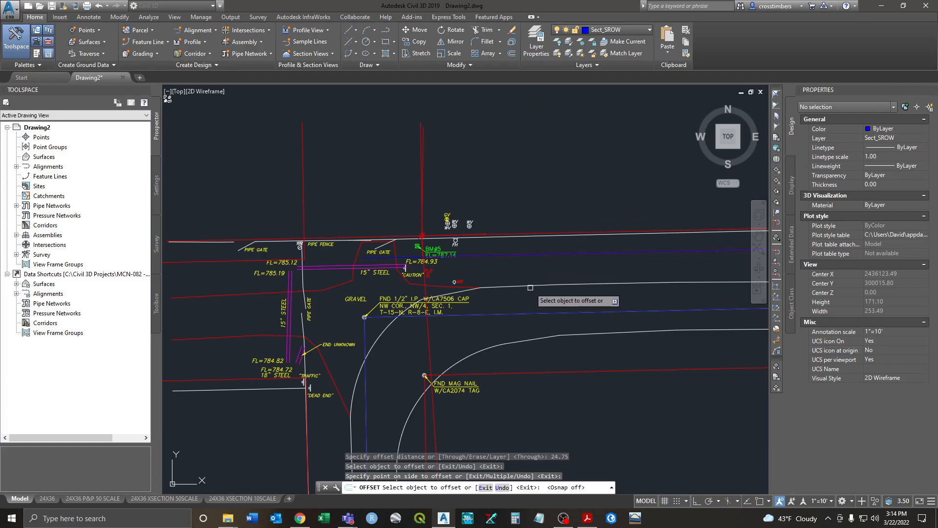
pyautogui.click(531, 313)
pyautogui.click(561, 342)
pyautogui.moveTo(365, 448); pyautogui.dragTo(409, 327, button='middle')
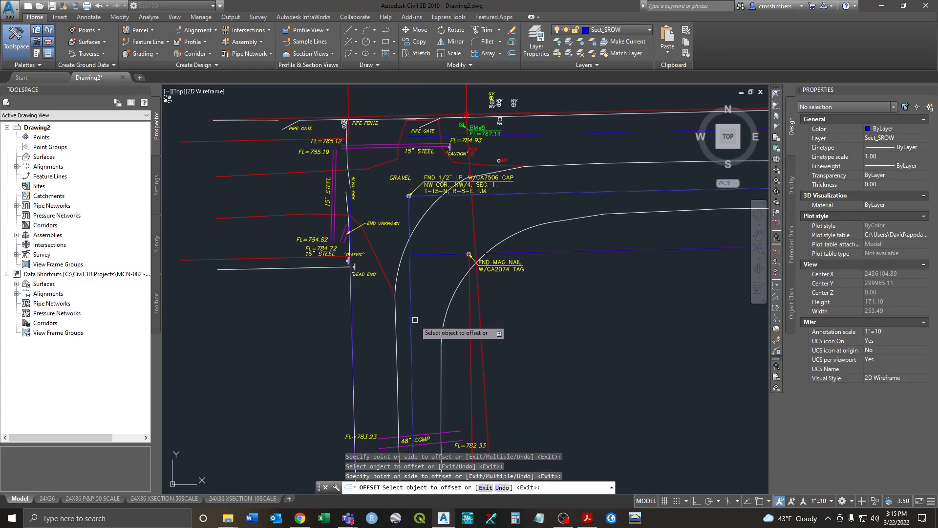
pyautogui.press('Escape')
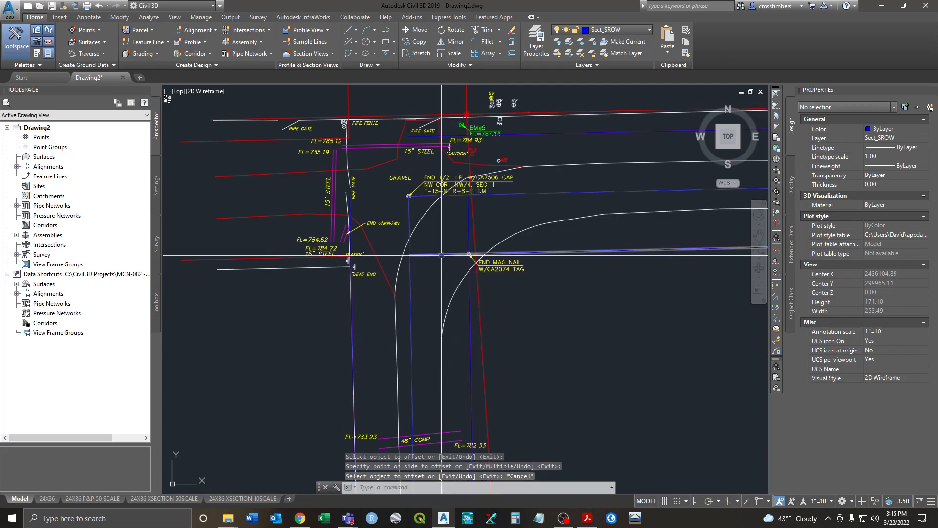
pyautogui.moveTo(441, 155); pyautogui.dragTo(405, 186, button='middle')
pyautogui.scroll(-6, 405, 186)
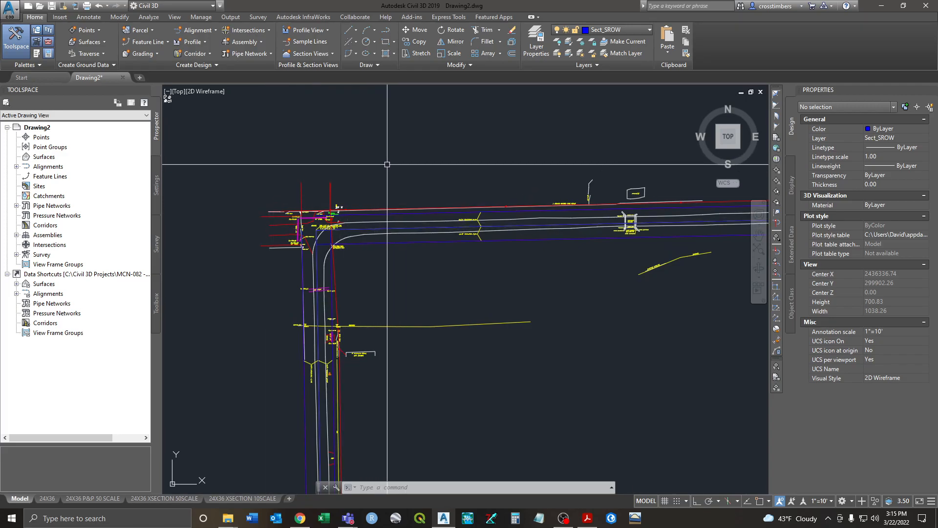
# Step: Select all 275 layers and freeze them, leaving the current Sect_SROW layer thawed
pyautogui.click(536, 40)
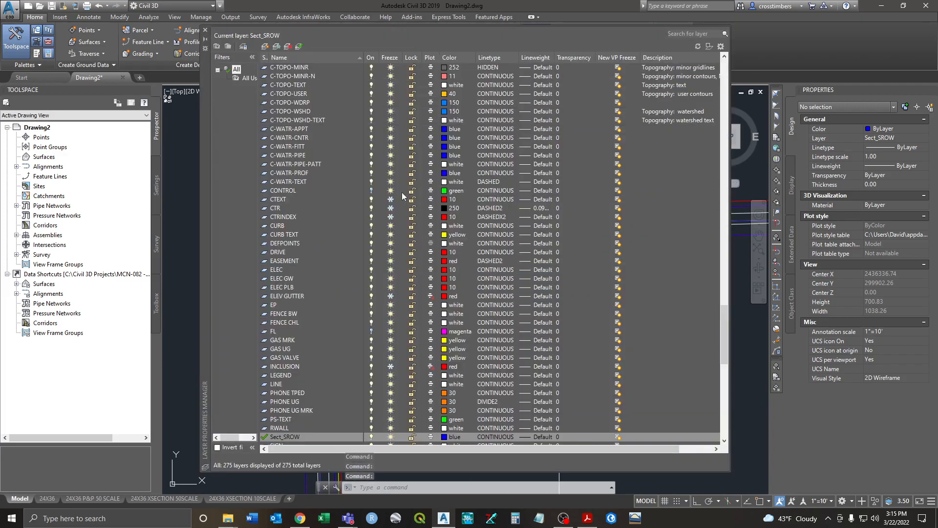
pyautogui.click(284, 182)
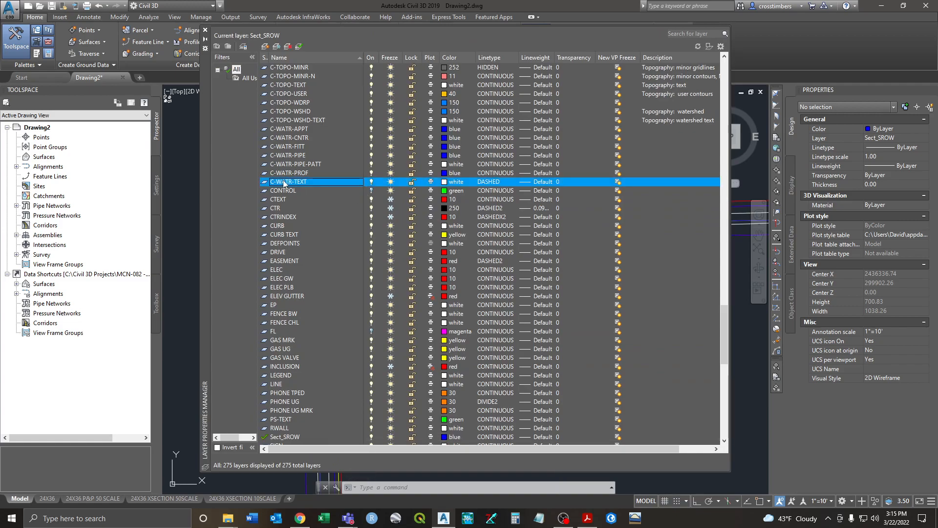
pyautogui.hotkey('ctrl', 'a')
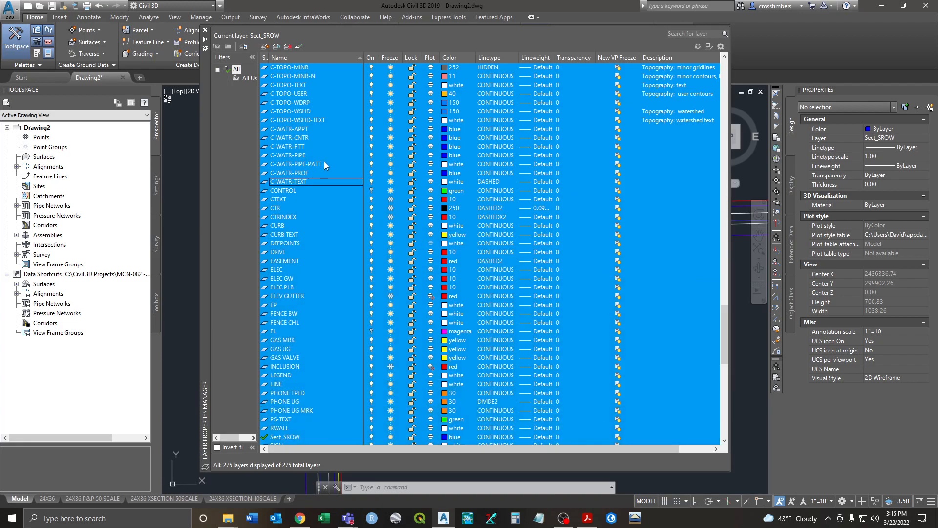
pyautogui.click(391, 104)
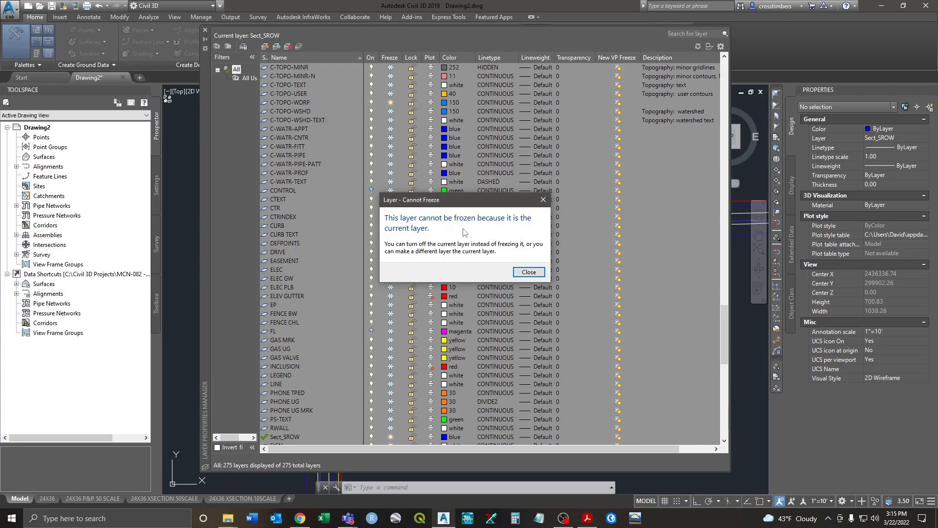
pyautogui.click(528, 273)
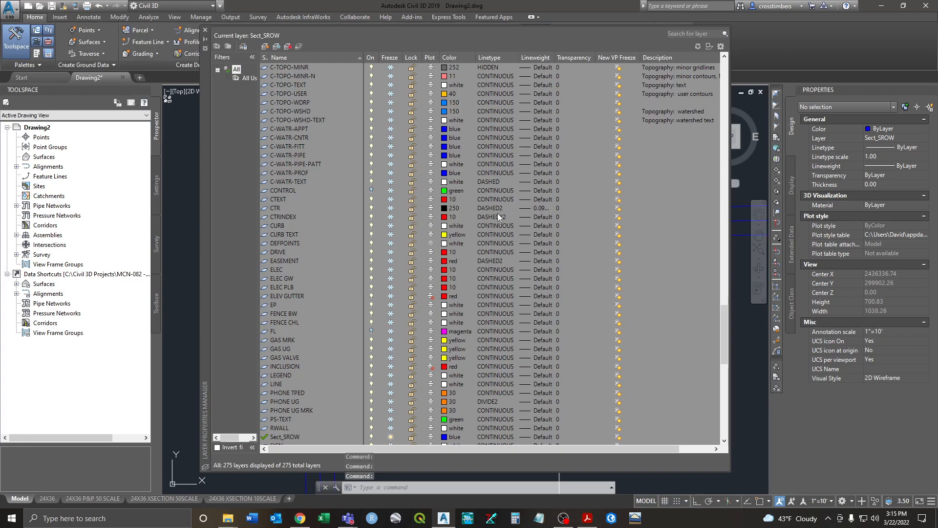
# Step: Pan to the remaining right-of-way linework and reopen the Layer Properties Manager
pyautogui.click(205, 29)
pyautogui.scroll(-3, 429, 283)
pyautogui.moveTo(465, 339); pyautogui.dragTo(394, 219, button='middle')
pyautogui.scroll(-2, 433, 226)
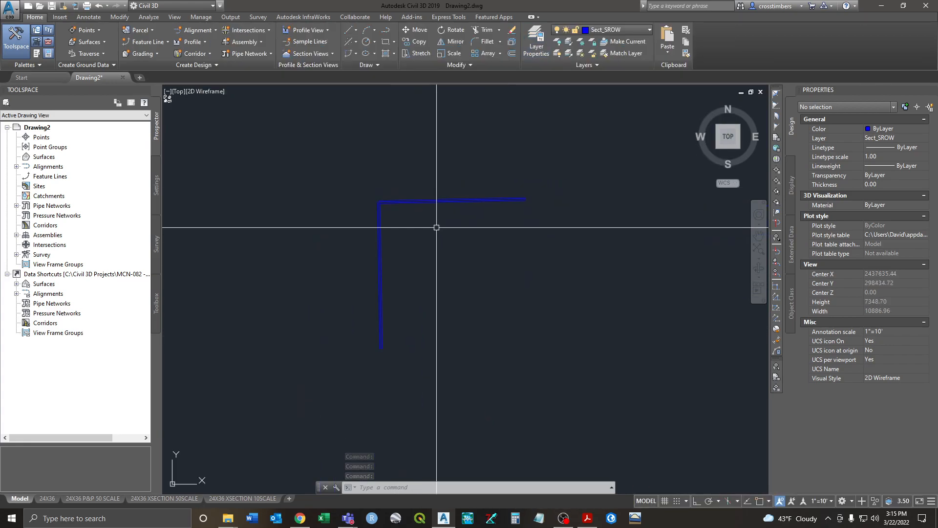
pyautogui.scroll(10, 389, 203)
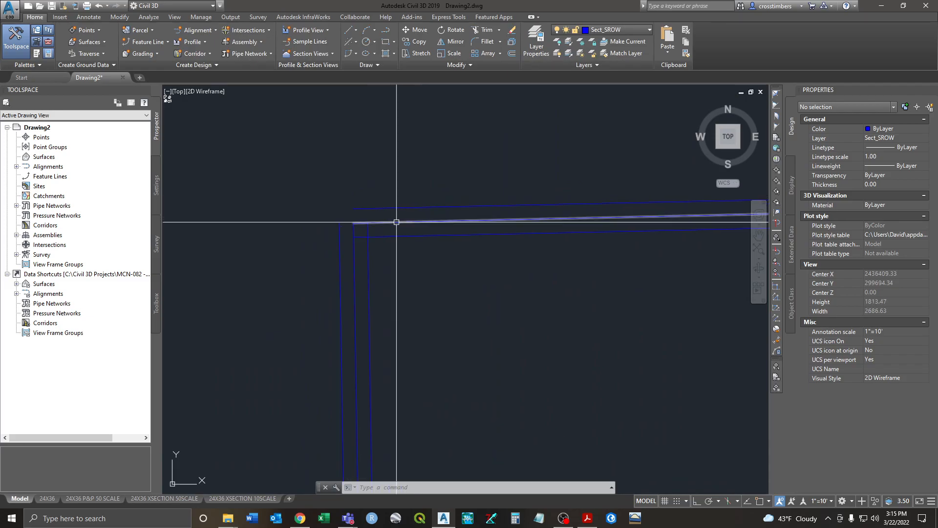
pyautogui.scroll(4, 346, 224)
pyautogui.scroll(-4, 335, 207)
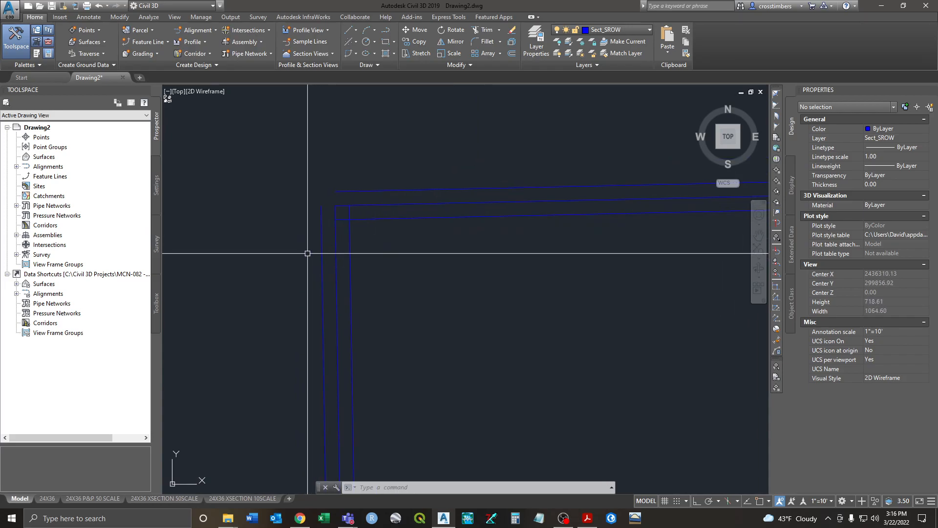
pyautogui.moveTo(412, 195); pyautogui.dragTo(405, 246, button='middle')
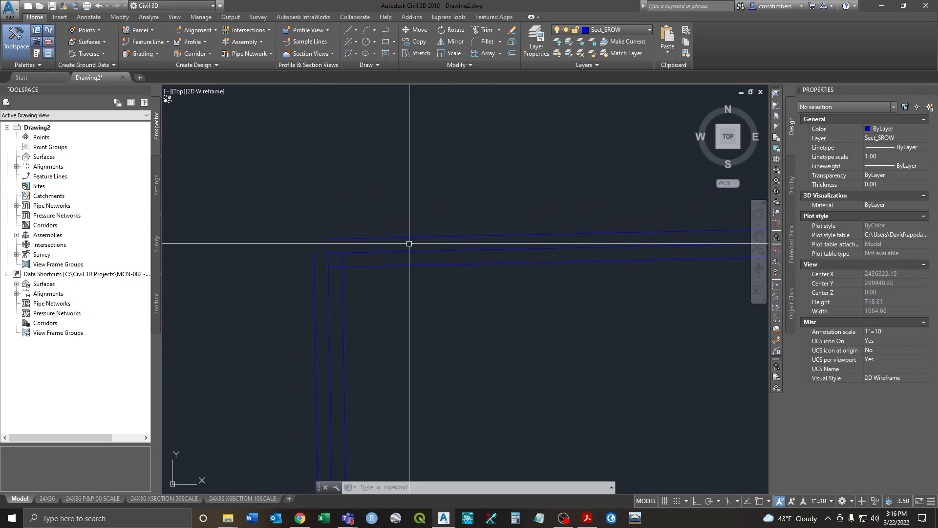
pyautogui.click(531, 57)
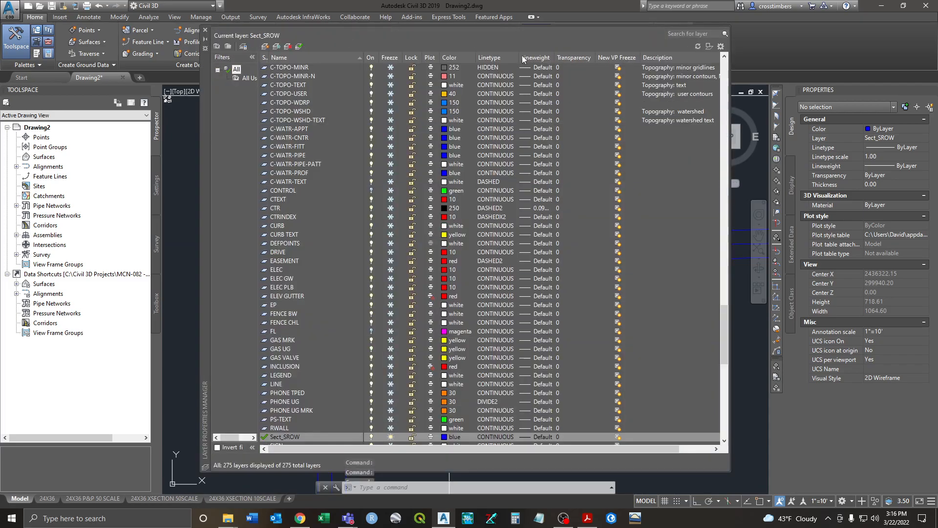
# Step: Scroll to the top of the layer list, set layer 0 current, and close the palette
pyautogui.moveTo(725, 335); pyautogui.dragTo(722, 66)
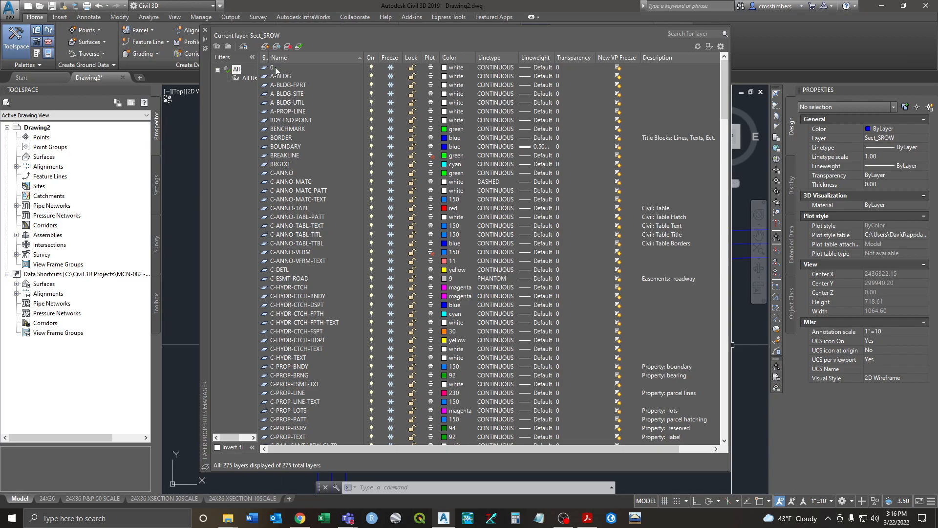
pyautogui.click(391, 69)
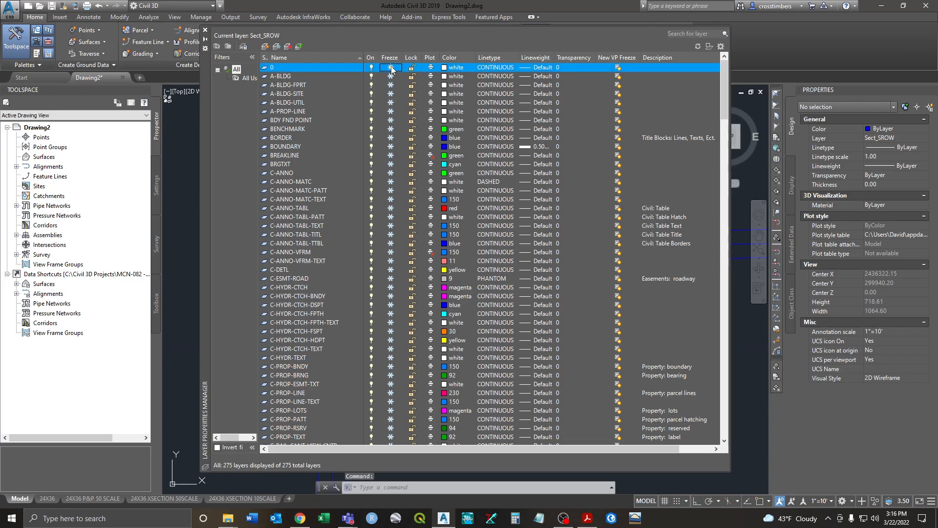
pyautogui.doubleClick(264, 68)
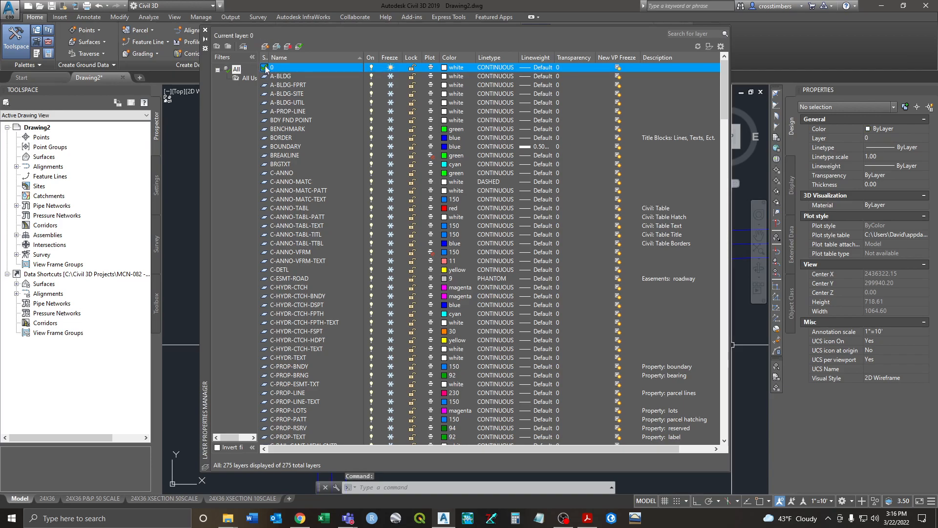
pyautogui.click(205, 30)
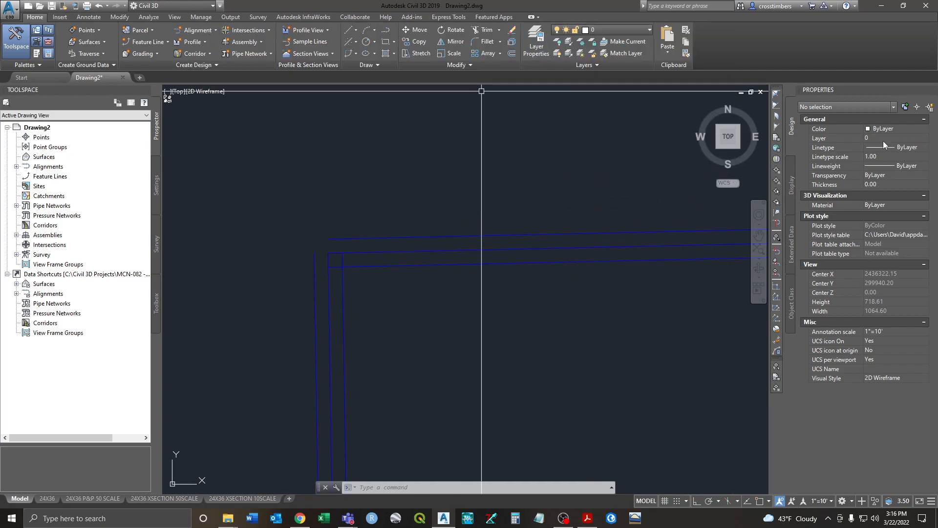
pyautogui.scroll(-5, 514, 250)
pyautogui.moveTo(569, 301); pyautogui.dragTo(391, 276, button='middle')
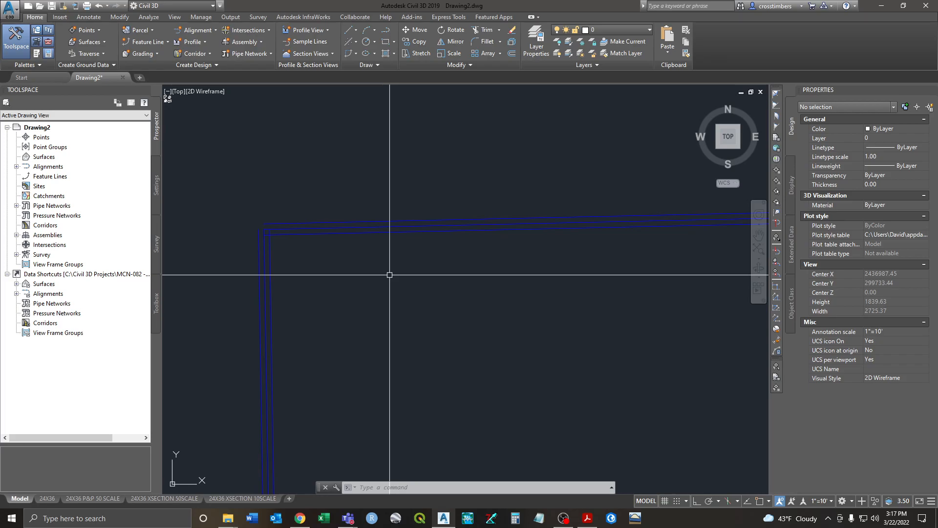
# Step: Run XREF and choose Attach DWG in the External References palette
pyautogui.write('XREF')
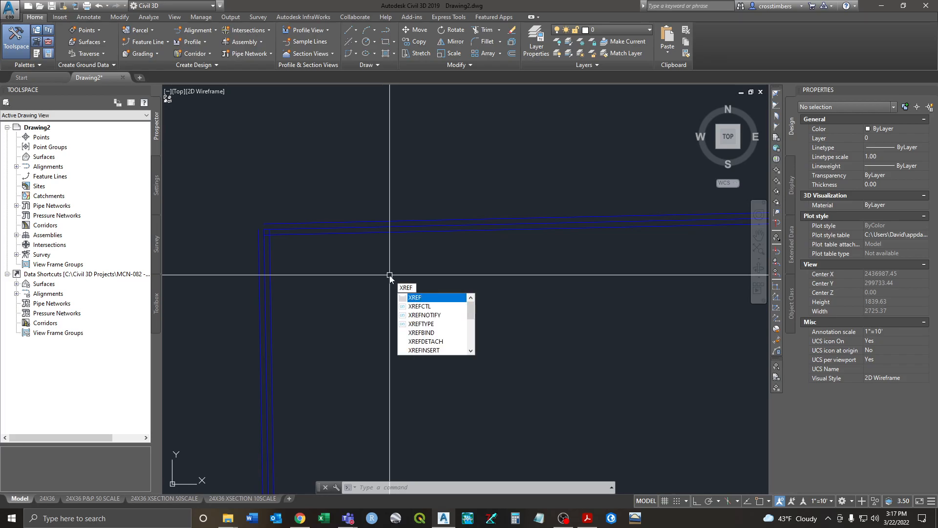
pyautogui.press('Return')
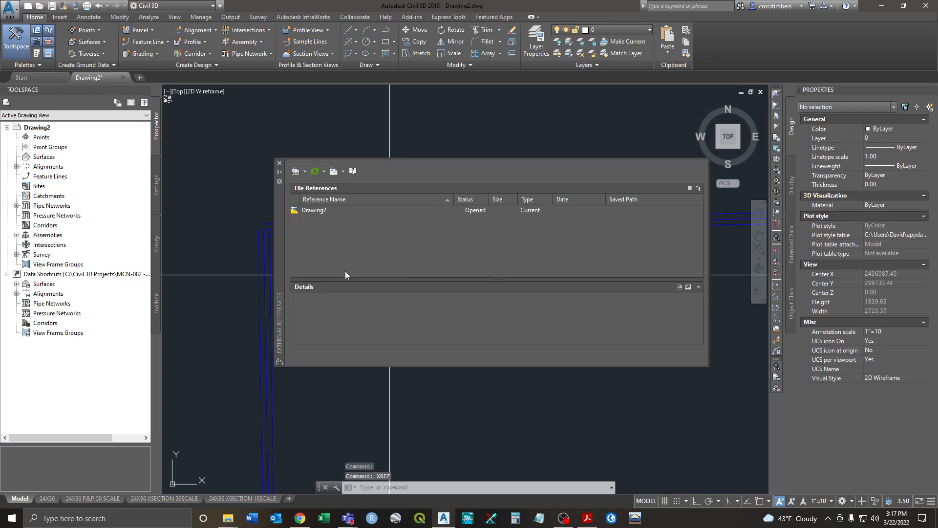
pyautogui.click(304, 173)
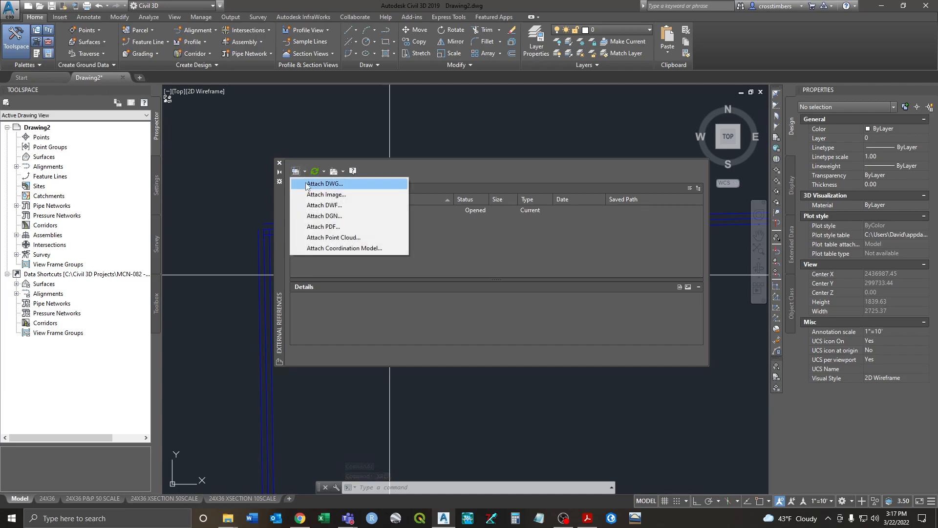
pyautogui.click(331, 184)
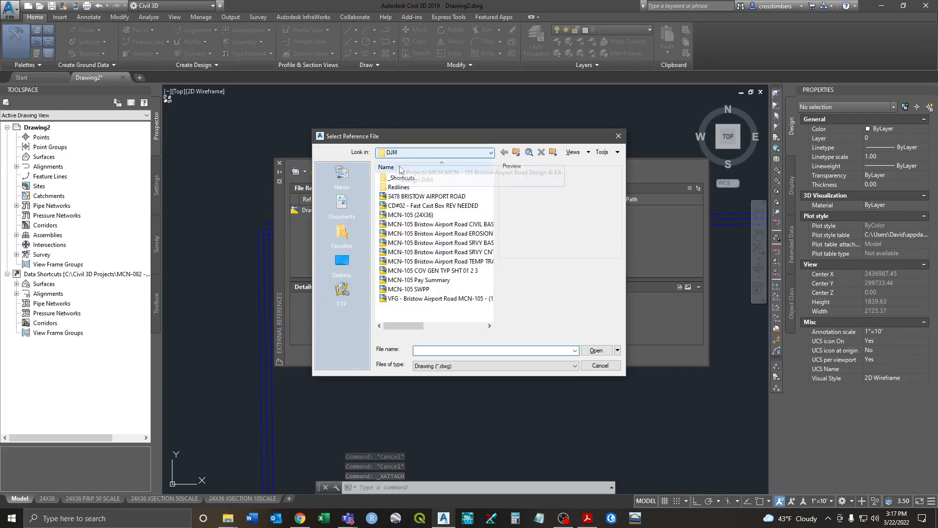
# Step: Attach the MCN-105 Bristow Airport Road CIVIL BASE drawing as an xref with default settings
pyautogui.click(453, 225)
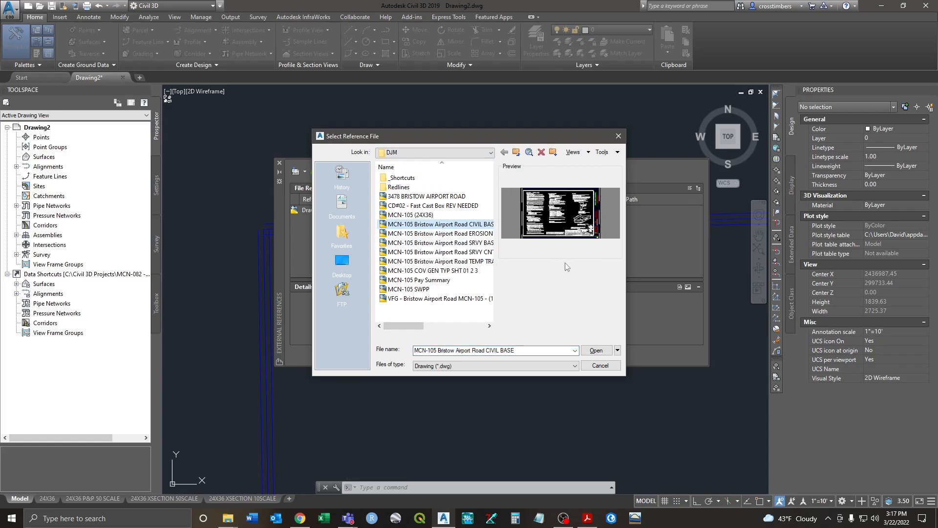
pyautogui.click(596, 350)
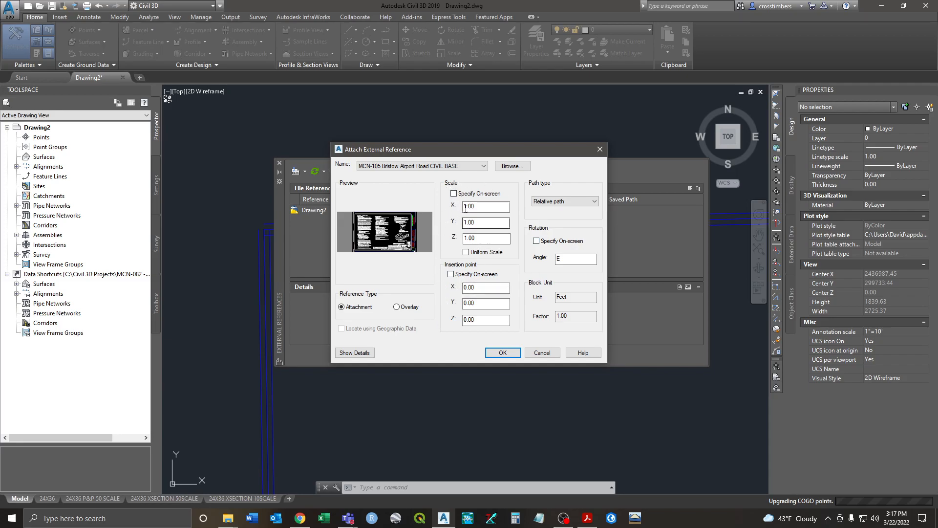
pyautogui.click(500, 356)
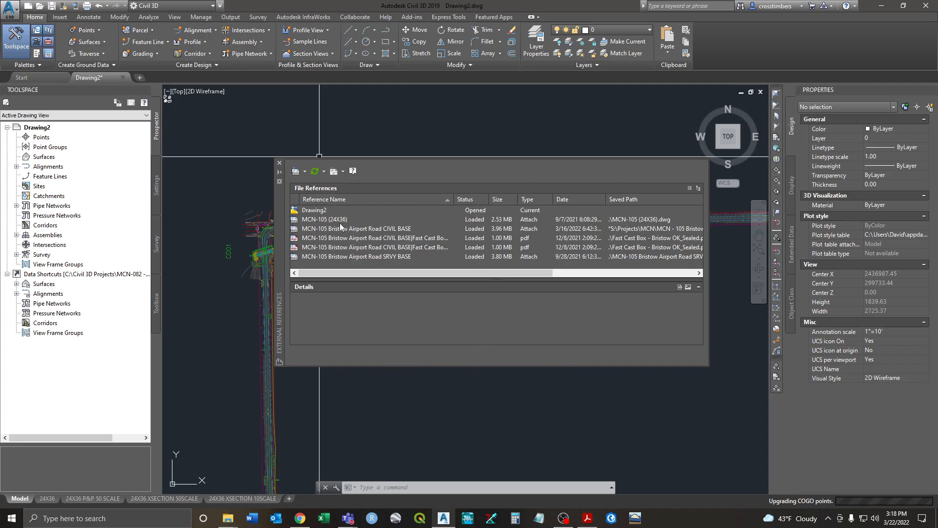
# Step: Close the External References palette and zoom to the CD01 culvert at the road bend
pyautogui.click(280, 163)
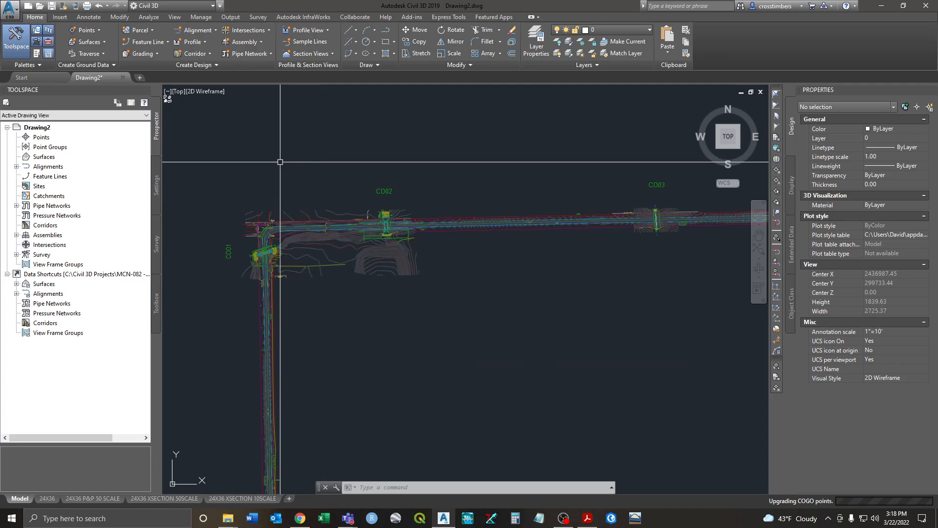
pyautogui.moveTo(356, 270); pyautogui.dragTo(382, 279, button='middle')
pyautogui.scroll(8, 325, 251)
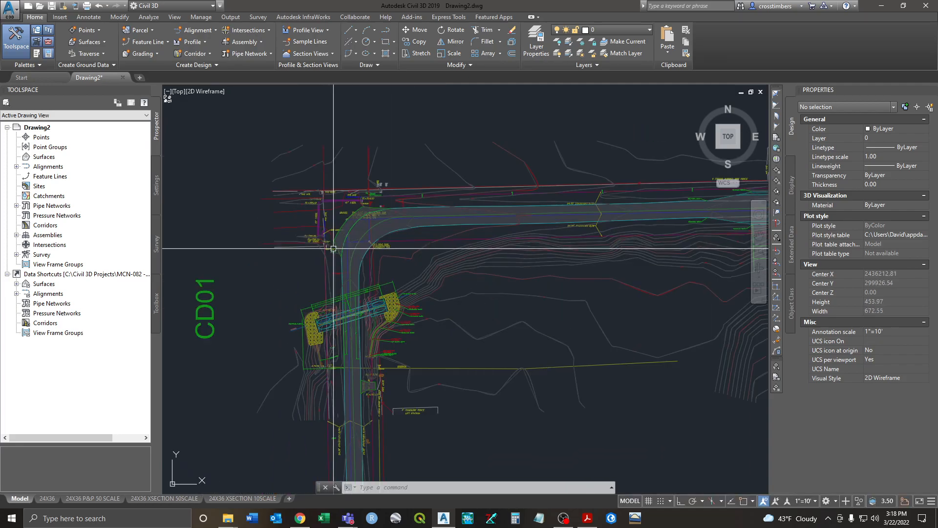
pyautogui.scroll(2, 360, 235)
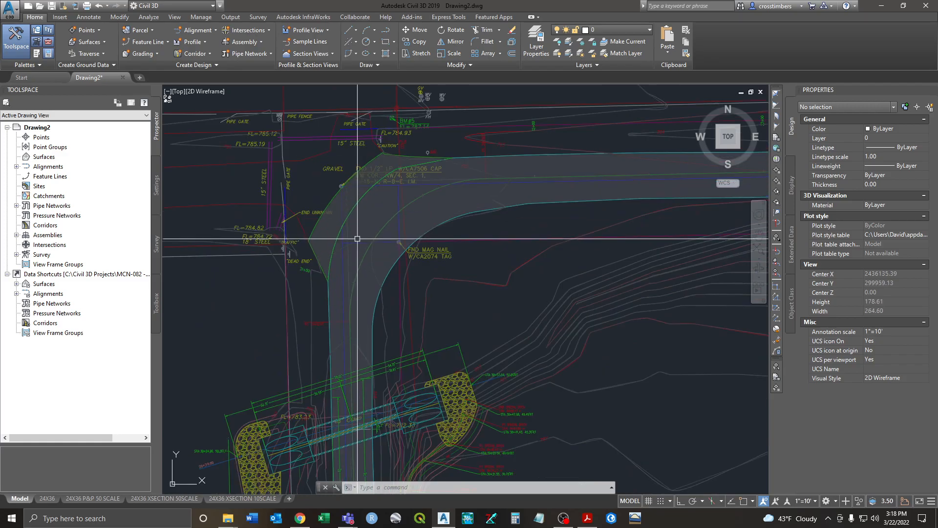
pyautogui.scroll(2, 347, 252)
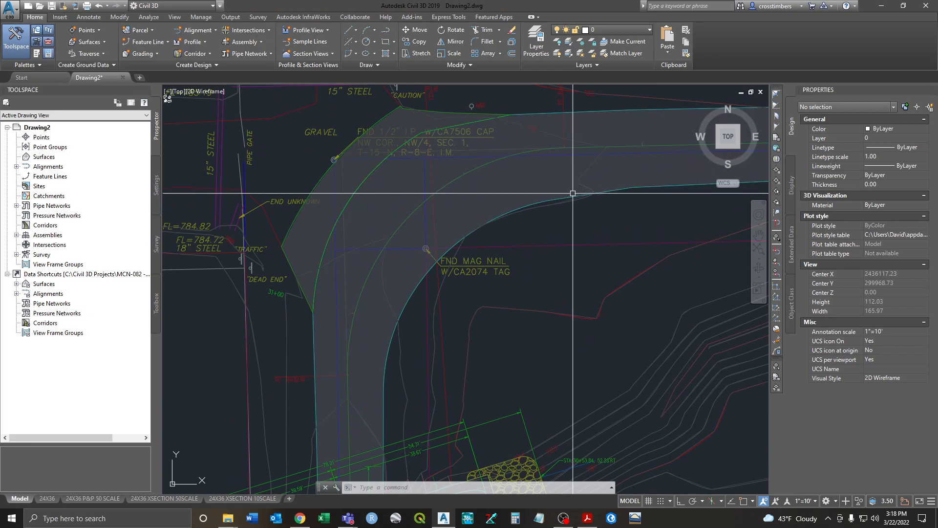
pyautogui.scroll(-6, 576, 215)
pyautogui.moveTo(578, 222); pyautogui.dragTo(377, 200, button='middle')
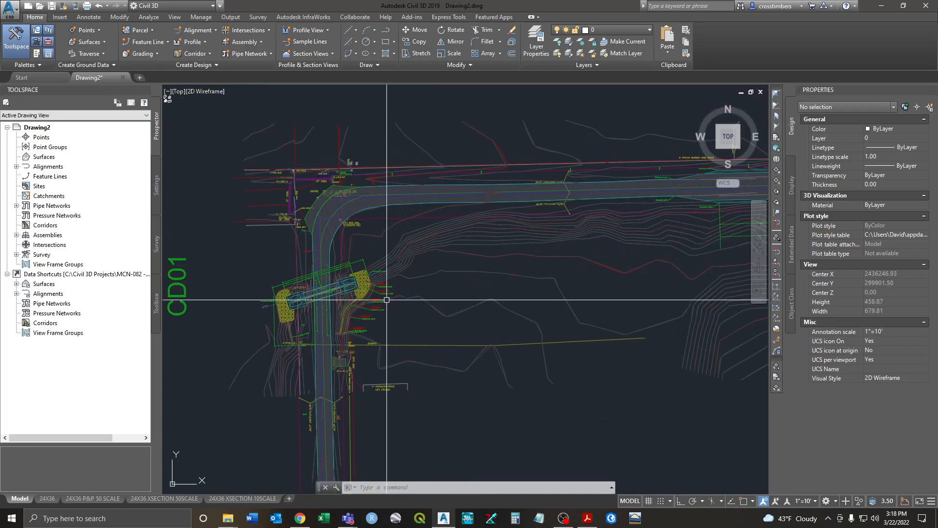
# Step: Select the attached MCN-105 base drawing to check it, then clear the selection
pyautogui.click(413, 276)
pyautogui.scroll(-2, 453, 282)
pyautogui.scroll(-3, 359, 270)
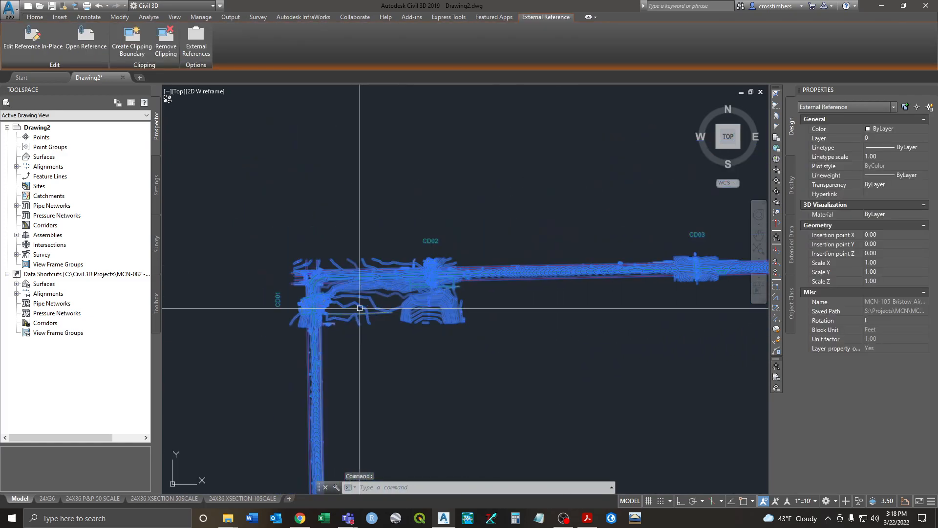
pyautogui.scroll(5, 359, 270)
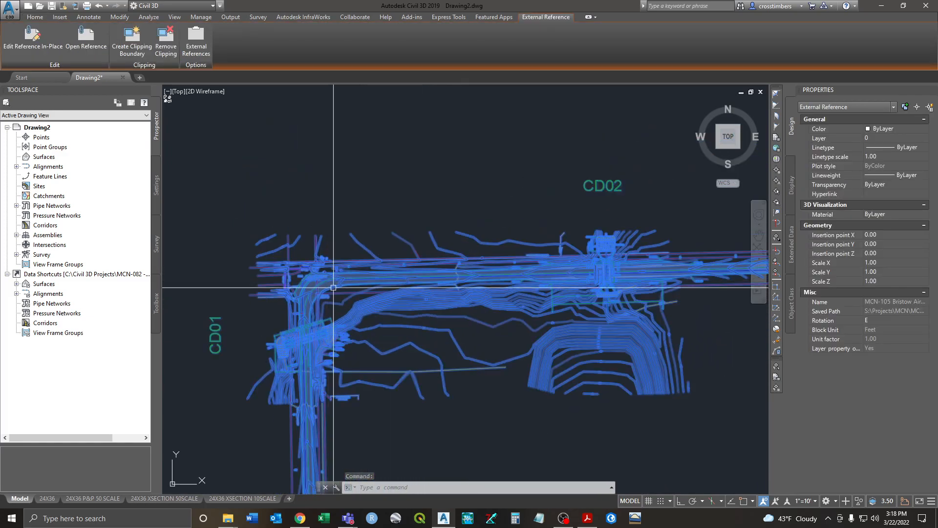
pyautogui.press('Escape')
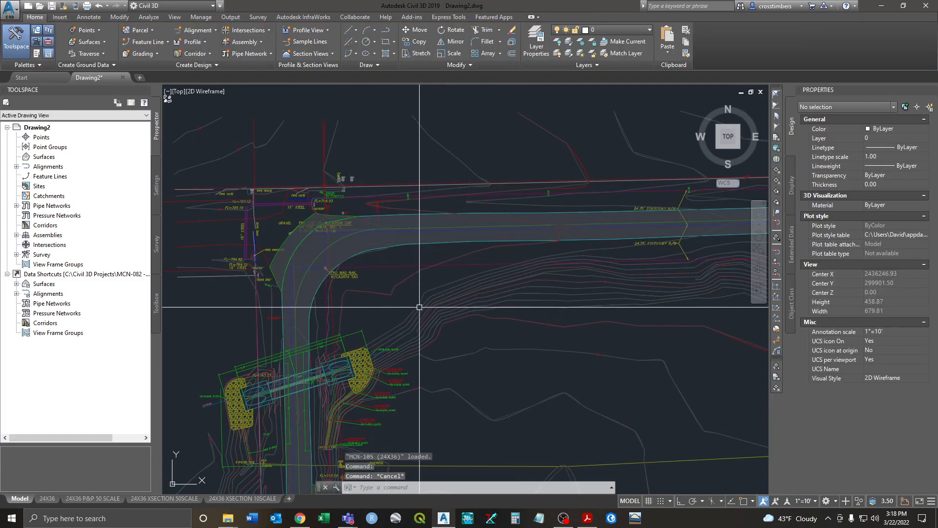
pyautogui.moveTo(419, 307)
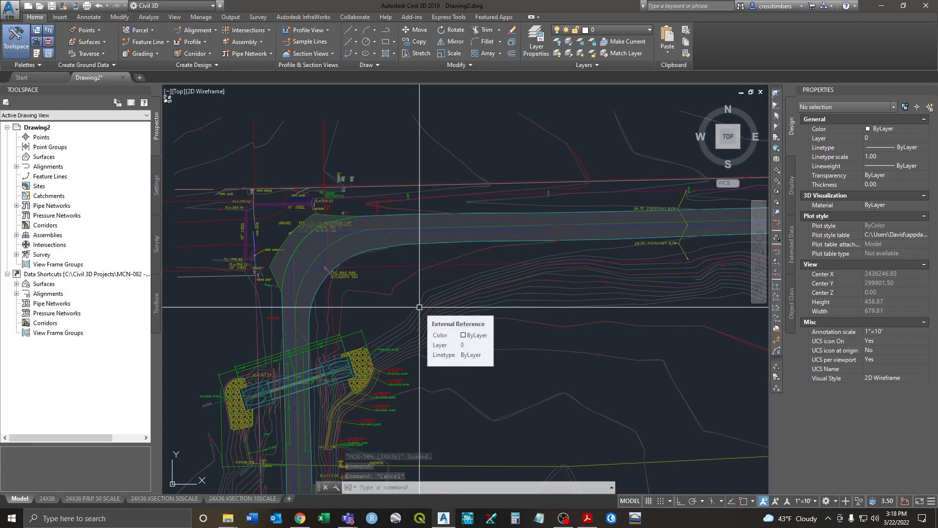
# Step: Regenerate with REA, then use DRAWORDER to send the attached MCN-105 base to the back
pyautogui.write('rea')
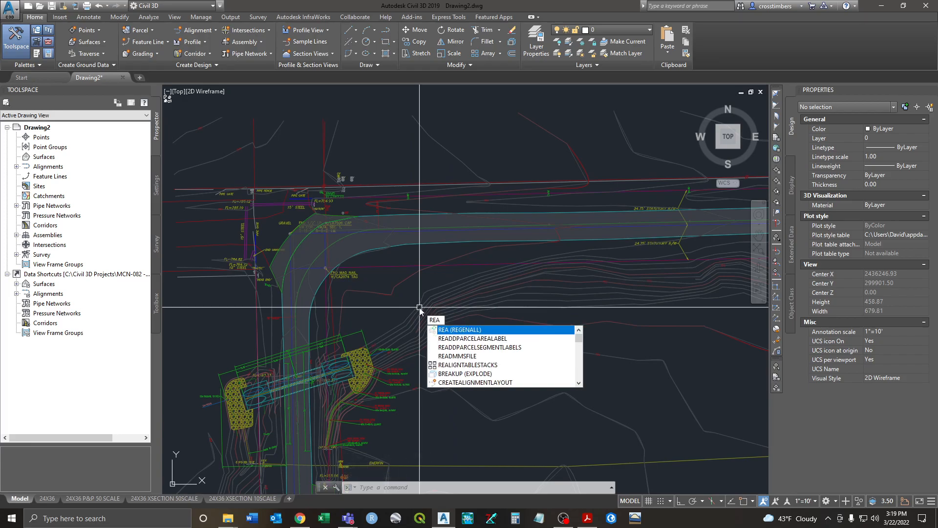
pyautogui.press('Return')
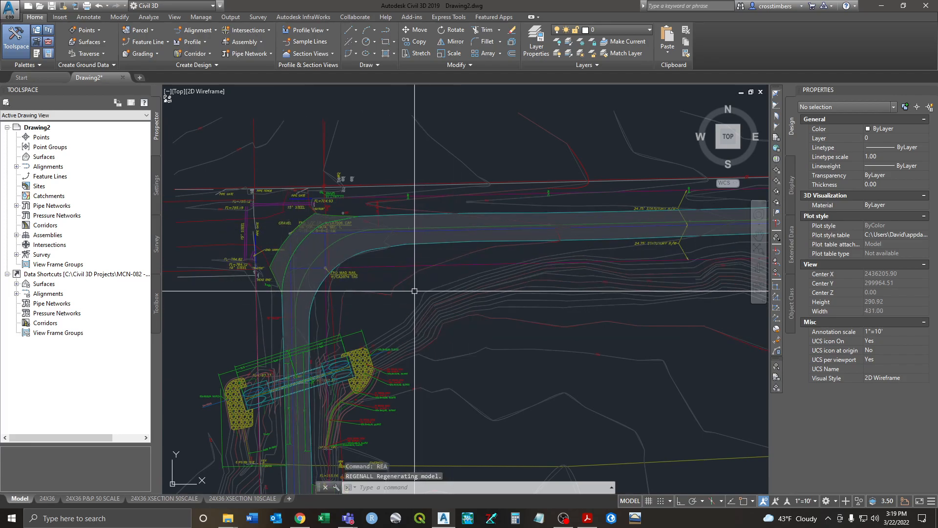
pyautogui.write('draworder')
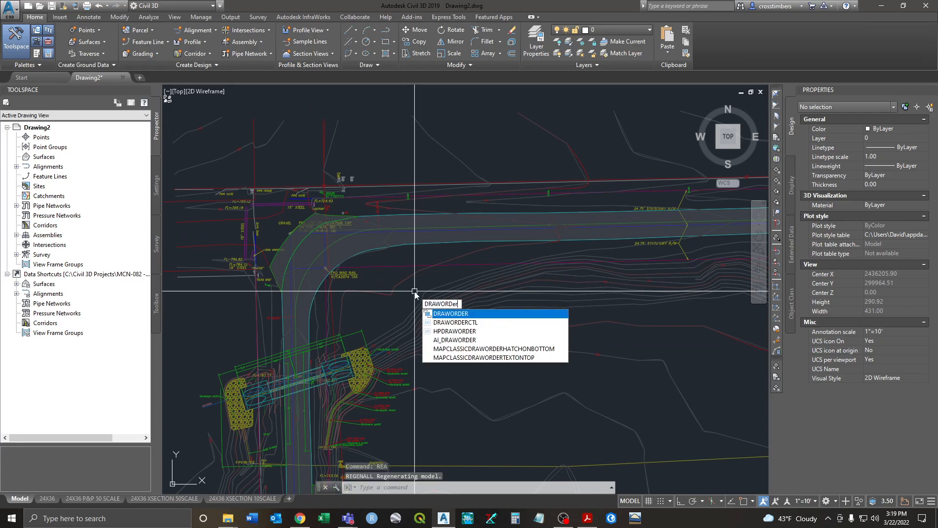
pyautogui.press('Return')
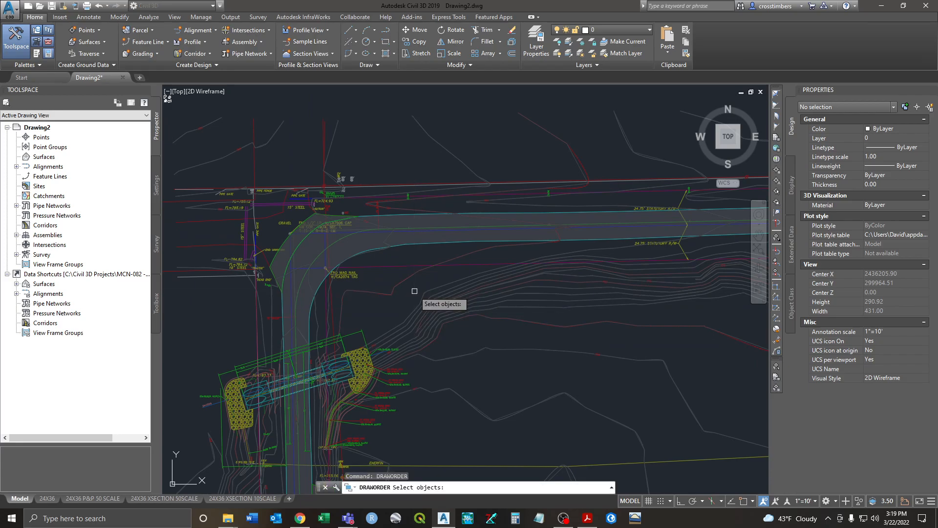
pyautogui.click(433, 288)
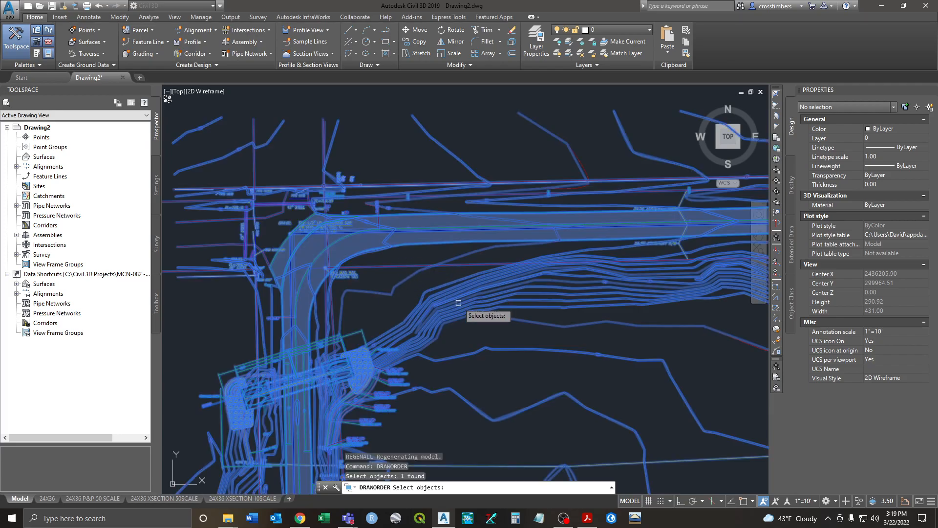
pyautogui.press('Return')
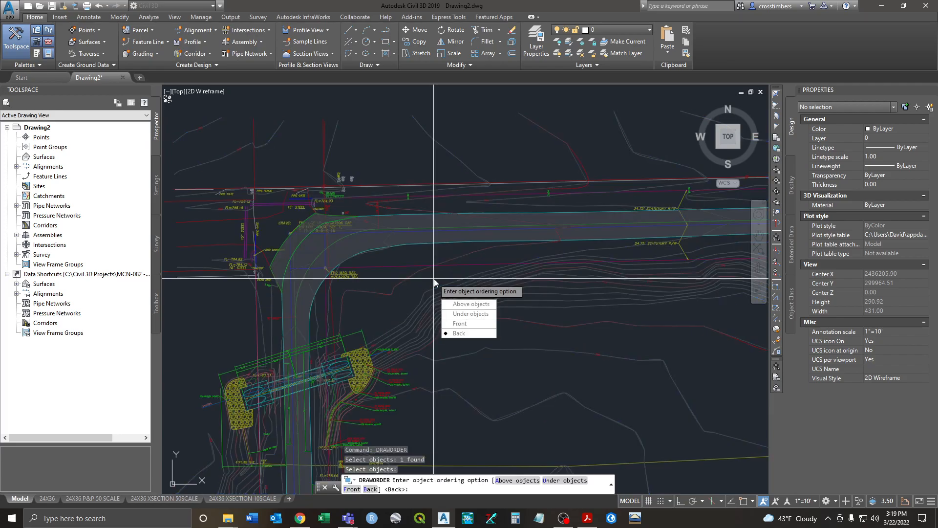
pyautogui.click(459, 333)
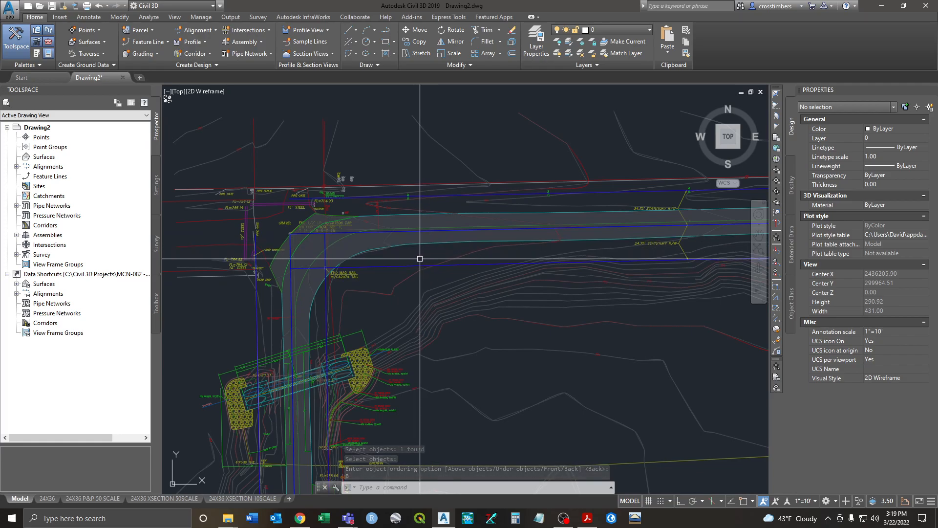
pyautogui.scroll(-2, 361, 320)
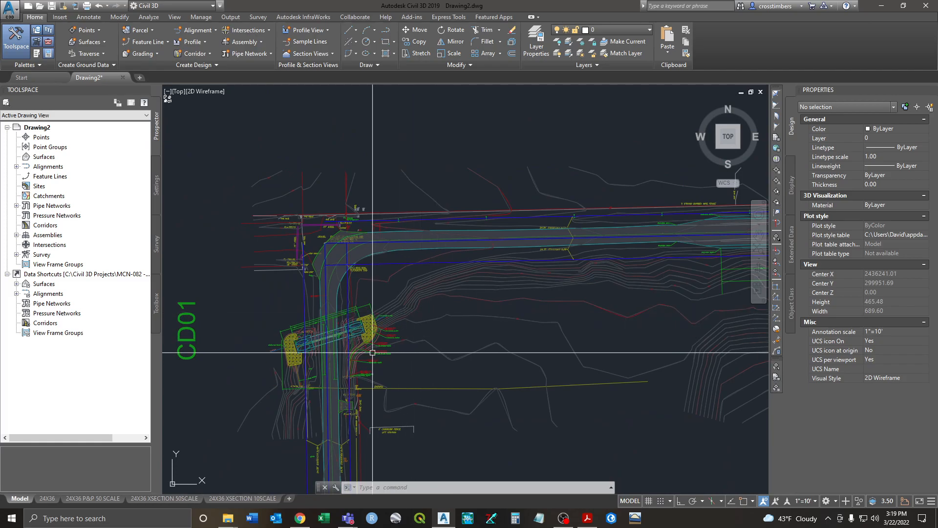
pyautogui.scroll(2, 274, 358)
pyautogui.scroll(3, 274, 358)
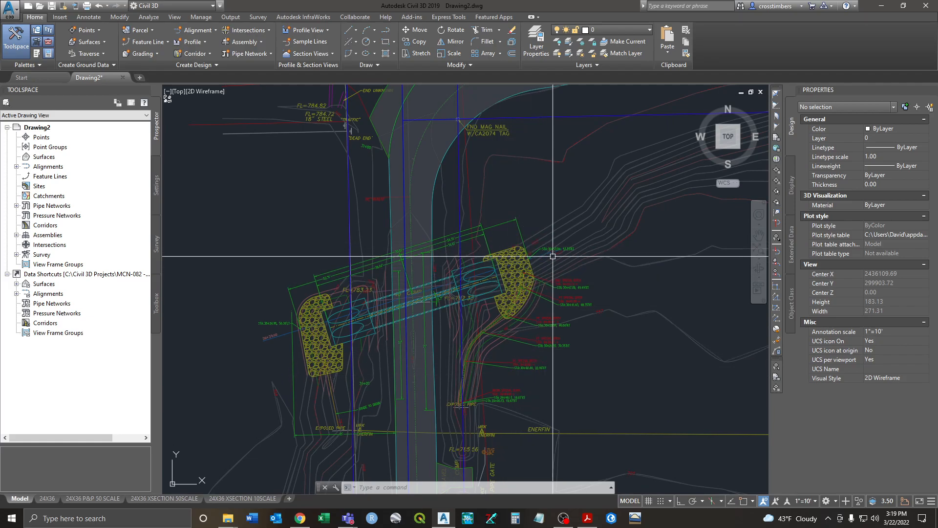
pyautogui.scroll(-2, 498, 248)
pyautogui.moveTo(572, 260); pyautogui.dragTo(546, 316, button='middle')
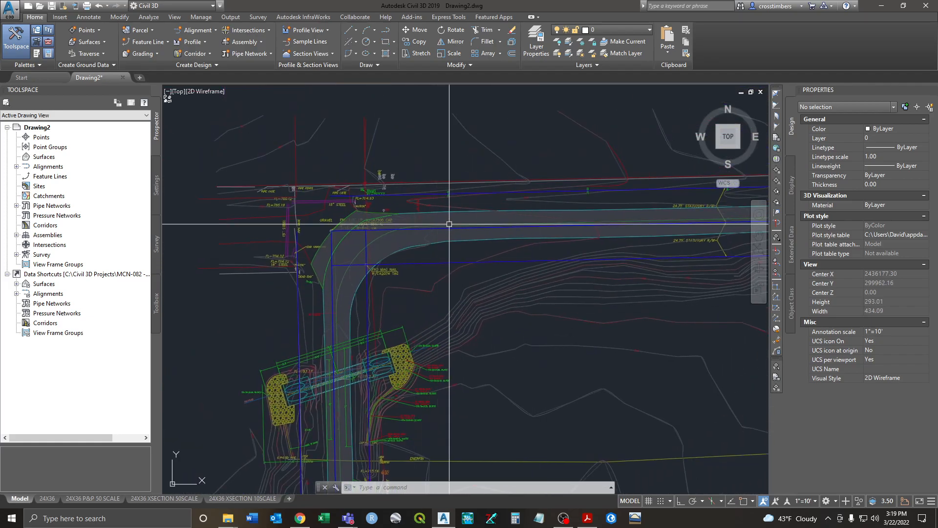
pyautogui.scroll(-2, 450, 222)
pyautogui.moveTo(534, 283); pyautogui.dragTo(464, 270, button='middle')
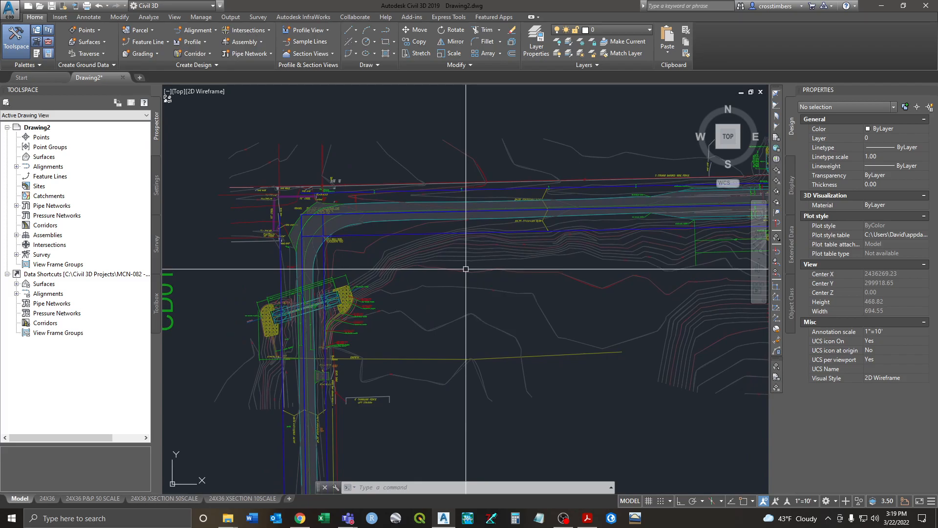
pyautogui.click(446, 242)
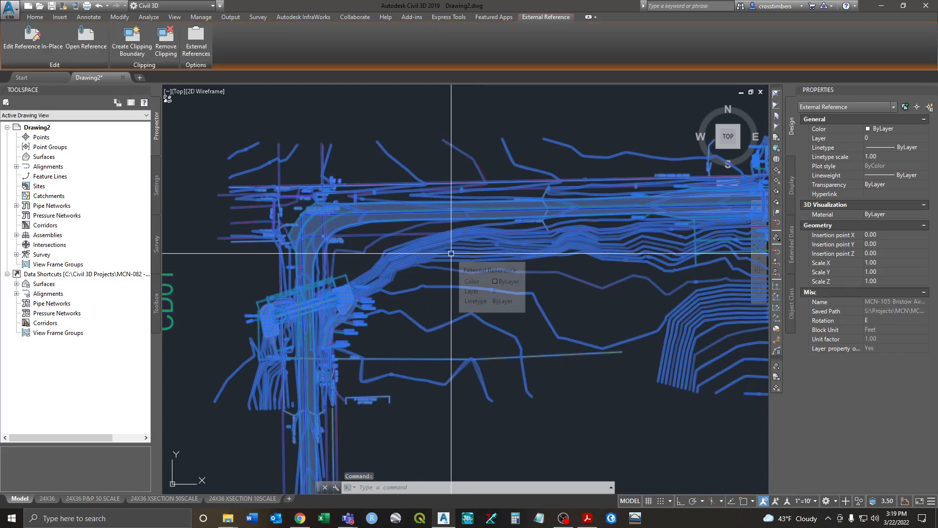
pyautogui.press('Escape')
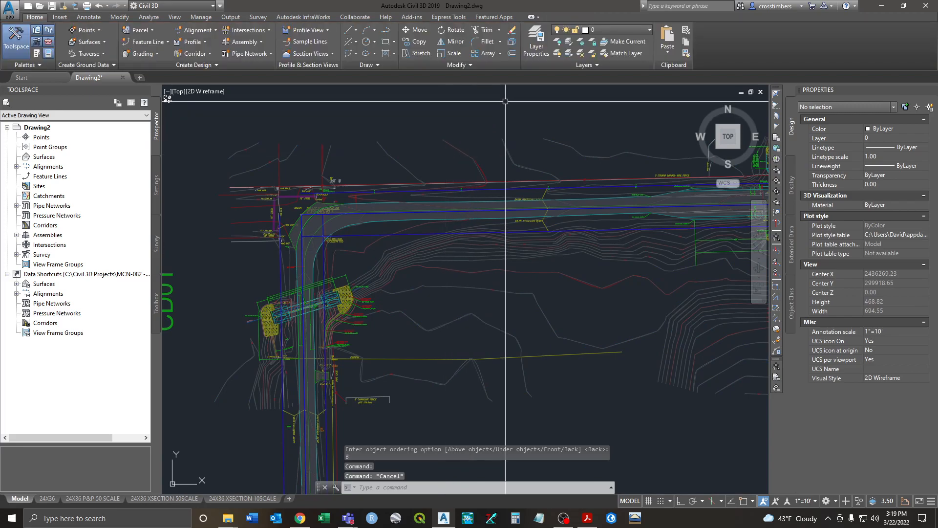
# Step: Use LAYFRZ to freeze the index contour, site scan, contour, contour text and underground gas layers
pyautogui.click(581, 43)
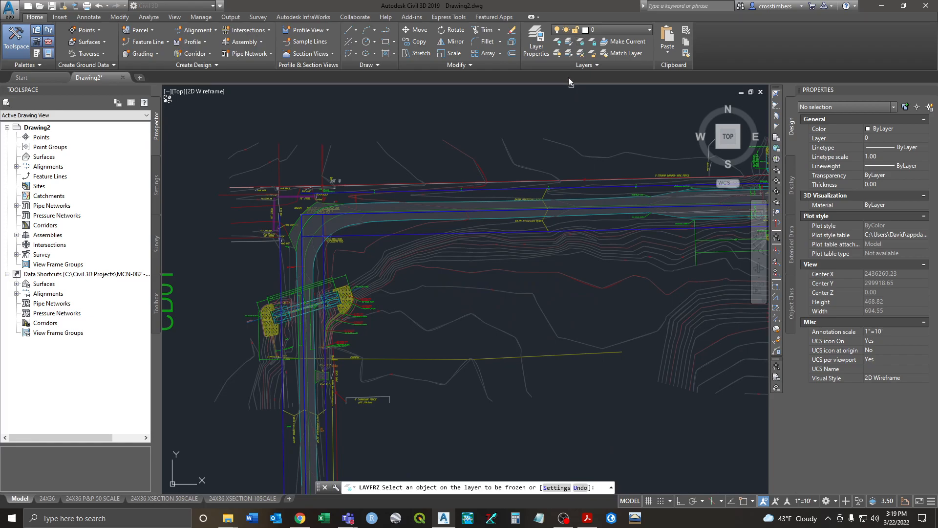
pyautogui.click(485, 270)
pyautogui.click(484, 269)
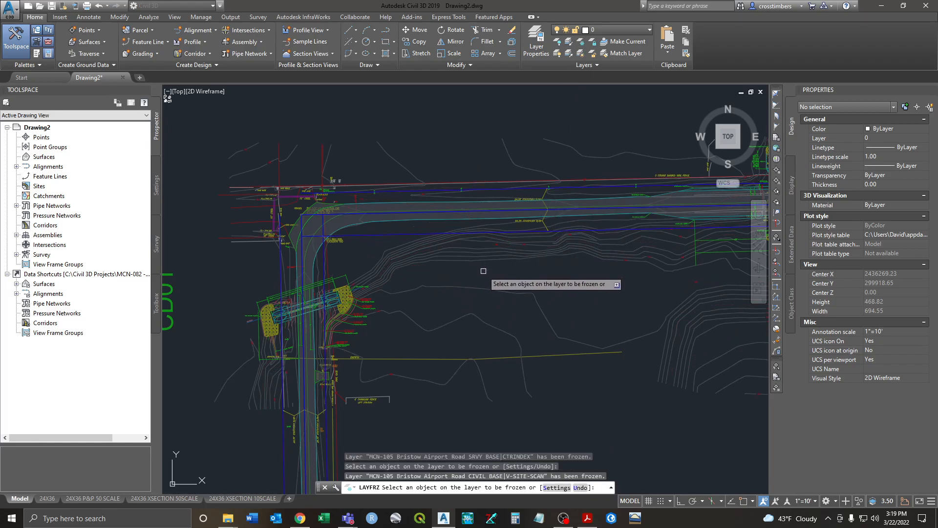
pyautogui.click(478, 259)
pyautogui.click(496, 244)
pyautogui.moveTo(437, 264); pyautogui.dragTo(505, 208, button='middle')
pyautogui.click(461, 303)
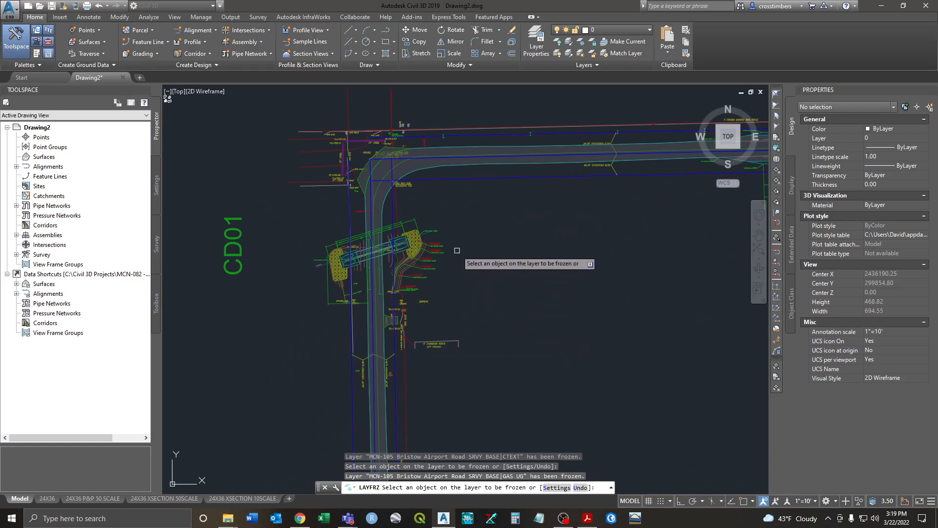
# Step: Freeze the green storm text layer, then finish the layer freeze command
pyautogui.scroll(6, 459, 257)
pyautogui.moveTo(304, 306); pyautogui.dragTo(555, 274, button='middle')
pyautogui.scroll(-2, 551, 275)
pyautogui.click(551, 274)
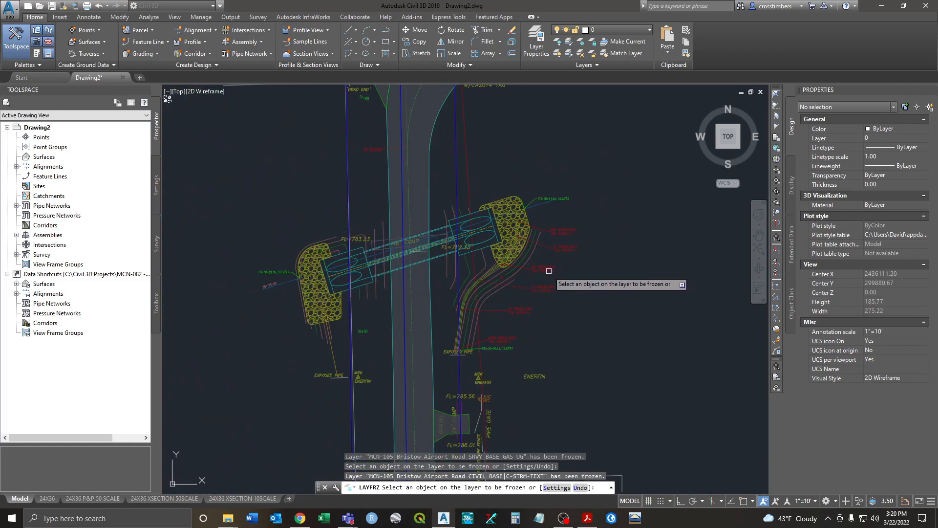
pyautogui.click(546, 271)
pyautogui.click(545, 271)
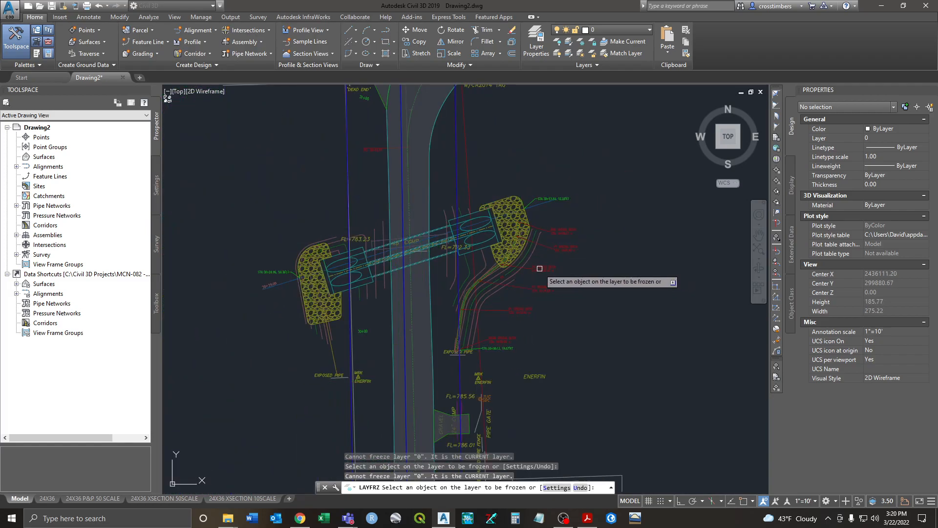
pyautogui.scroll(-5, 590, 226)
pyautogui.moveTo(591, 227); pyautogui.dragTo(333, 261, button='middle')
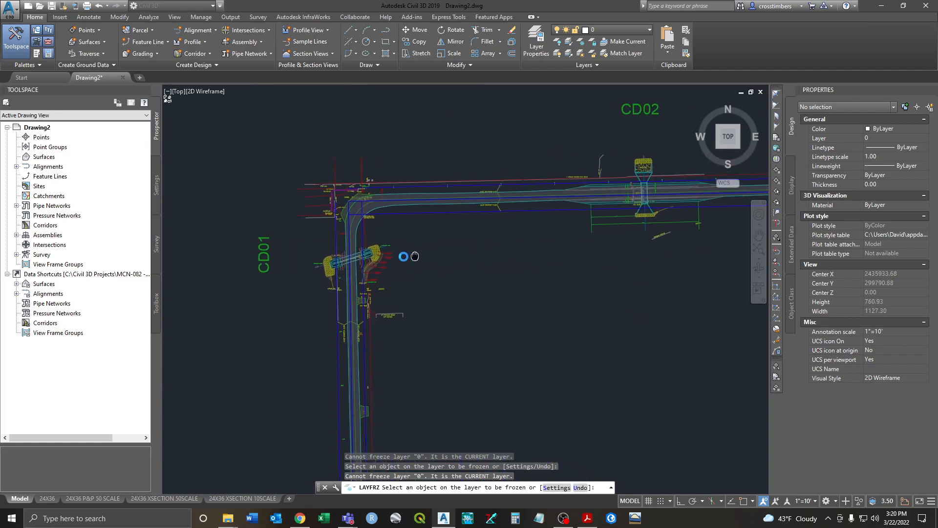
pyautogui.rightClick(484, 265)
pyautogui.click(492, 272)
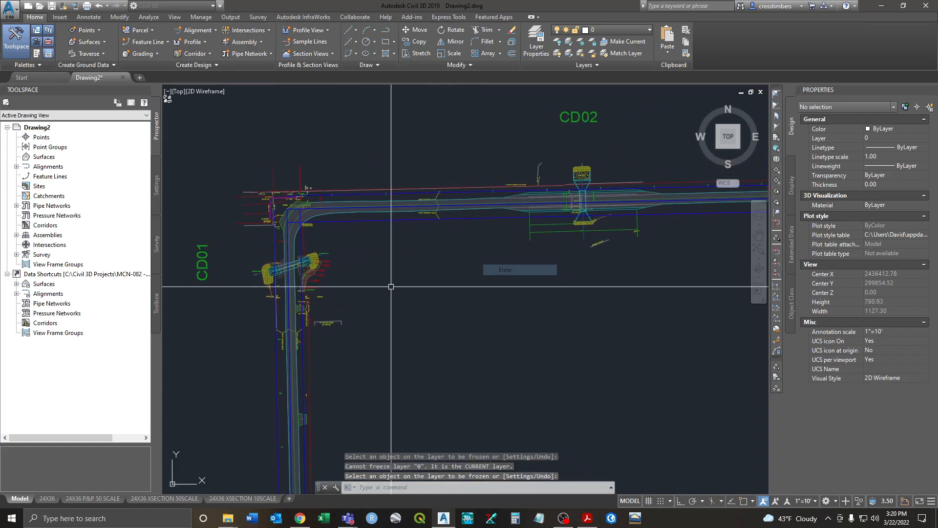
pyautogui.scroll(5, 242, 281)
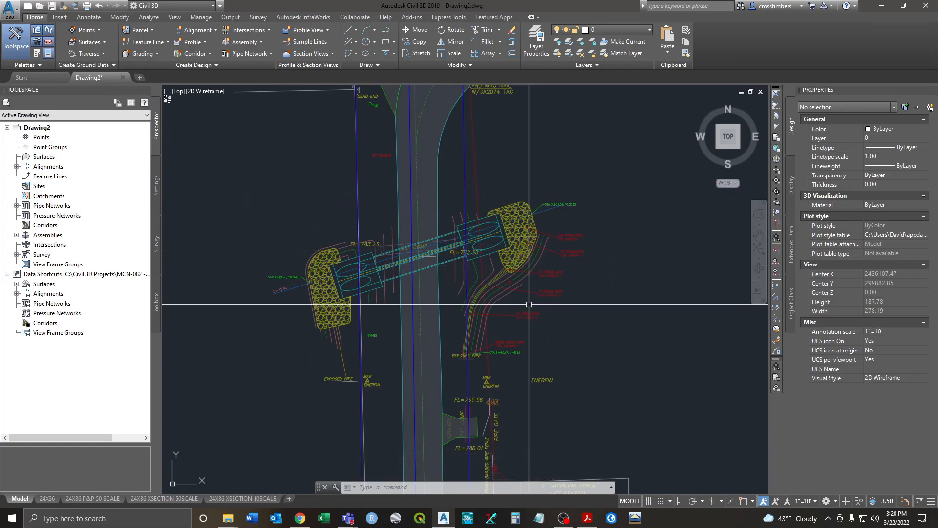
pyautogui.scroll(-2, 529, 303)
pyautogui.moveTo(529, 300); pyautogui.dragTo(526, 288, button='middle')
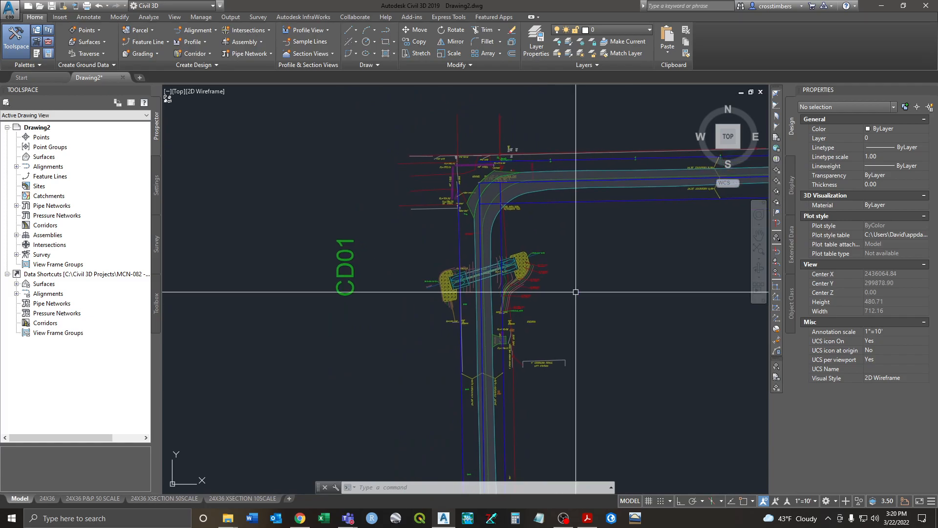
# Step: Save Drawing2.dwg to the Desktop as an AutoCAD 2018 drawing
pyautogui.click(52, 6)
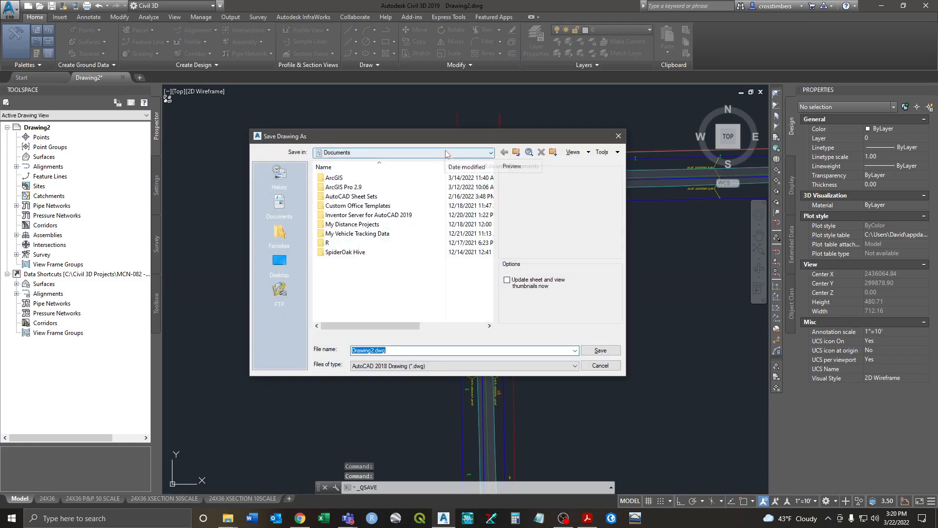
pyautogui.click(278, 262)
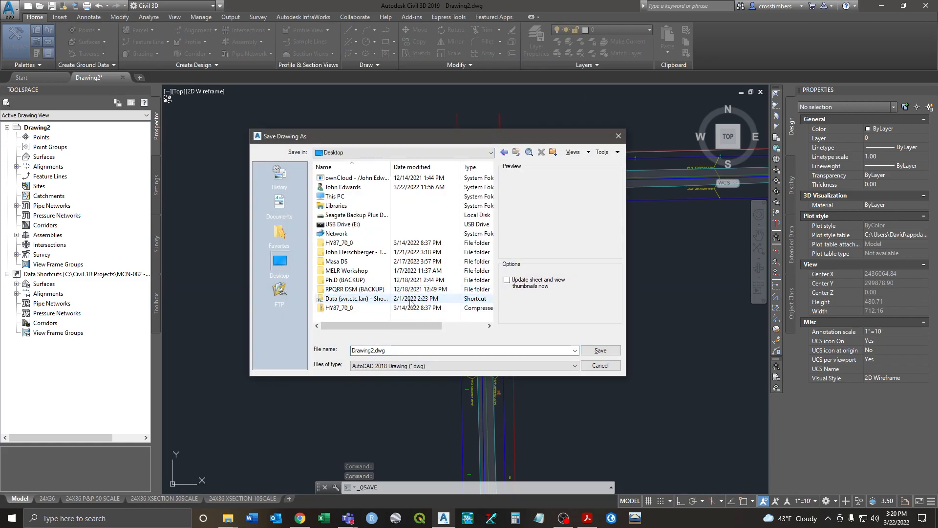
pyautogui.click(606, 352)
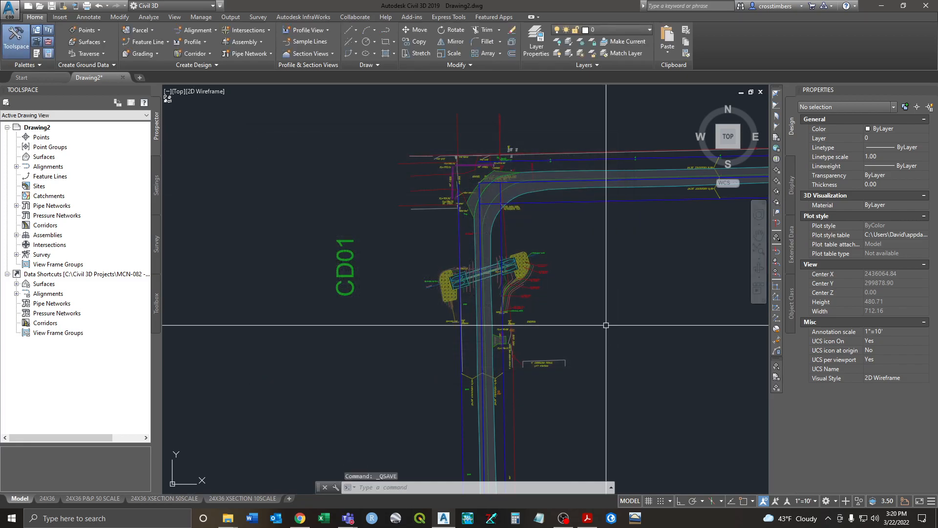
# Step: Pan east along the road toward CD02, then back to the CD01 corner
pyautogui.moveTo(604, 352); pyautogui.dragTo(587, 328, button='middle')
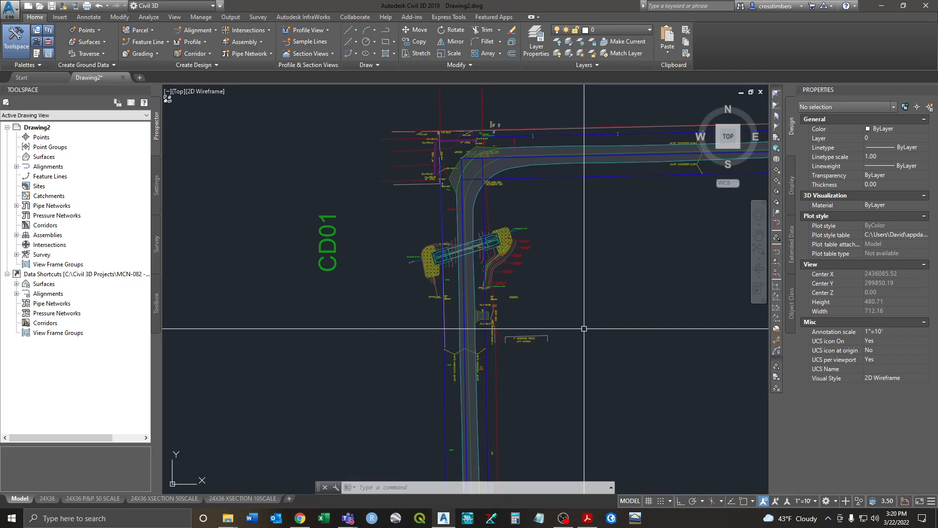
pyautogui.moveTo(541, 263); pyautogui.dragTo(427, 289, button='middle')
pyautogui.moveTo(571, 213); pyautogui.dragTo(251, 252, button='middle')
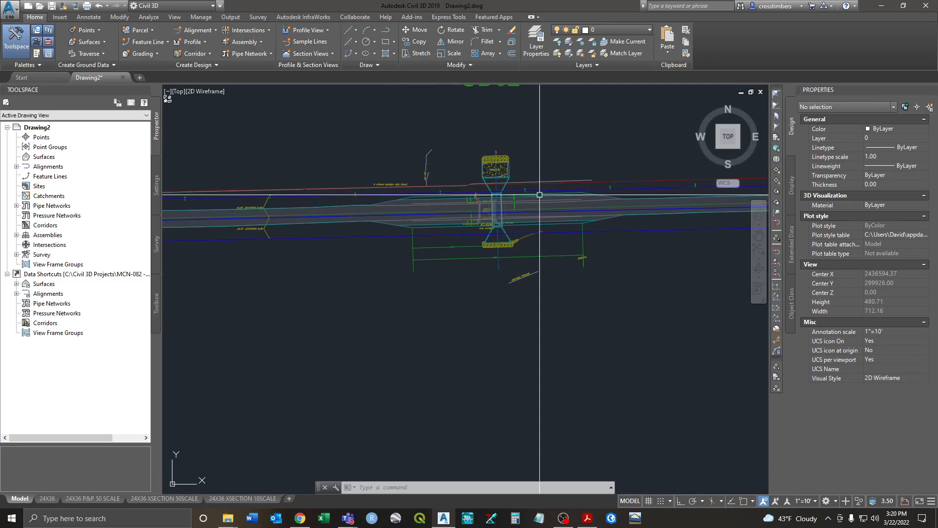
pyautogui.moveTo(539, 194)
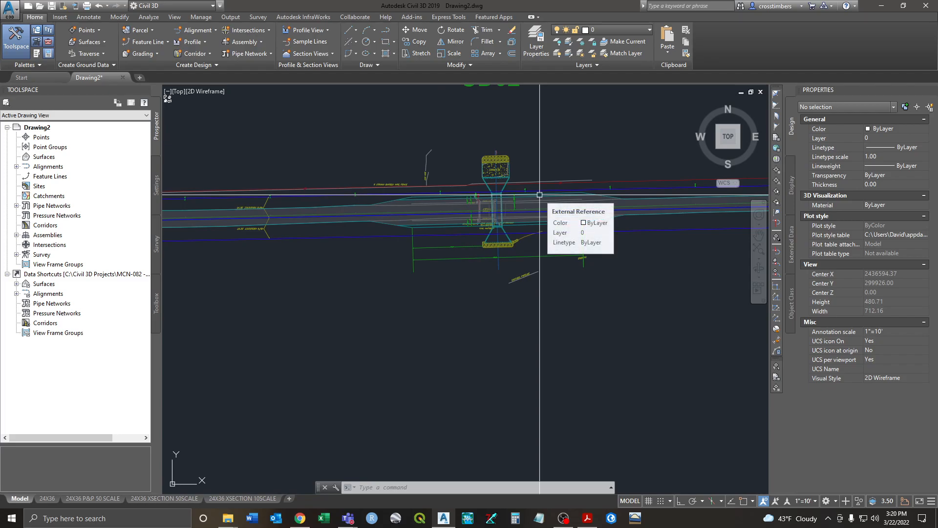
pyautogui.scroll(5, 509, 242)
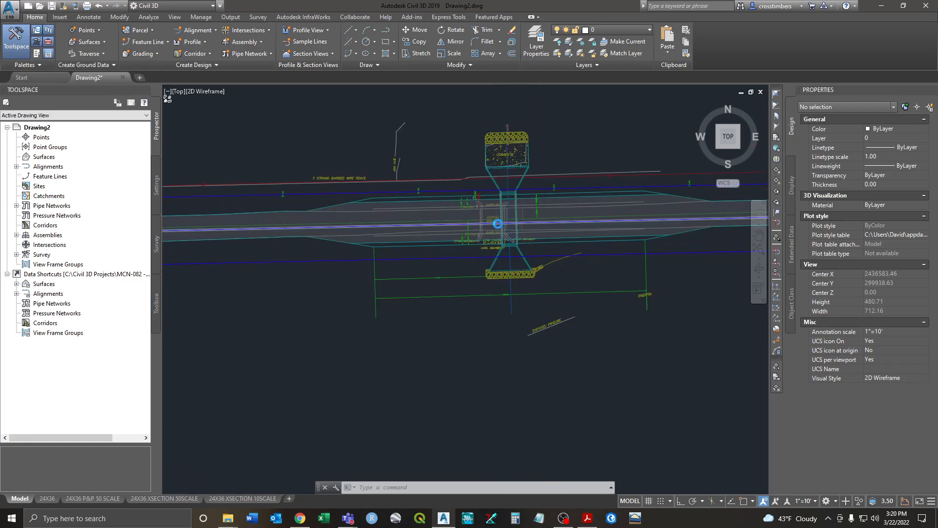
pyautogui.scroll(-2, 509, 242)
pyautogui.moveTo(361, 361); pyautogui.dragTo(517, 237, button='middle')
pyautogui.scroll(-2, 517, 237)
pyautogui.moveTo(431, 300); pyautogui.dragTo(431, 273, button='middle')
pyautogui.scroll(10, 383, 292)
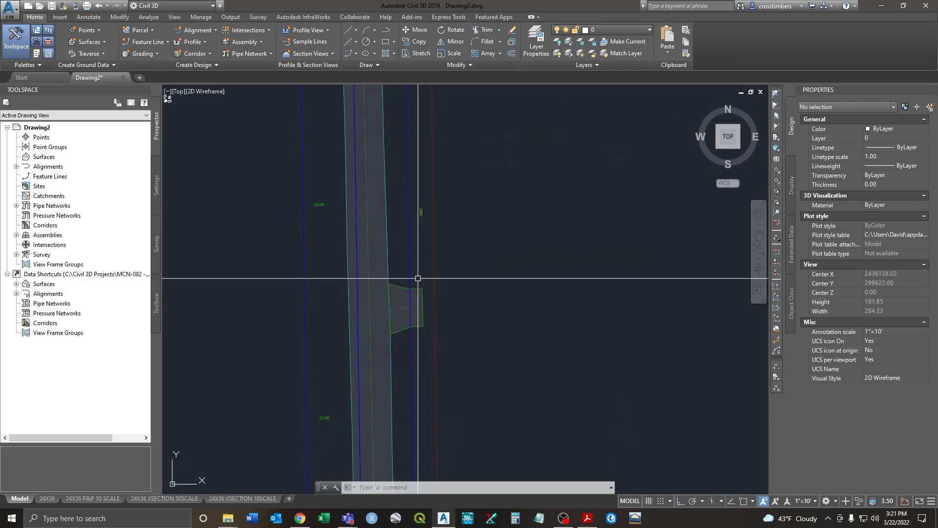
pyautogui.scroll(-10, 427, 321)
# Step: Follow the CD01 road south to the concrete culvert labelled FL=816.05 and FL=816.96
pyautogui.moveTo(451, 371); pyautogui.dragTo(448, 177, button='middle')
pyautogui.moveTo(423, 368); pyautogui.dragTo(417, 241, button='middle')
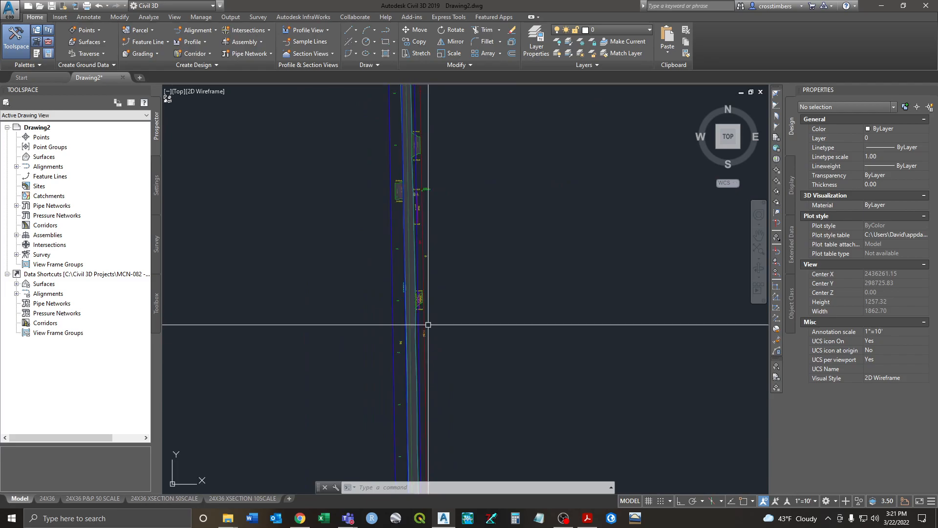
pyautogui.scroll(5, 428, 324)
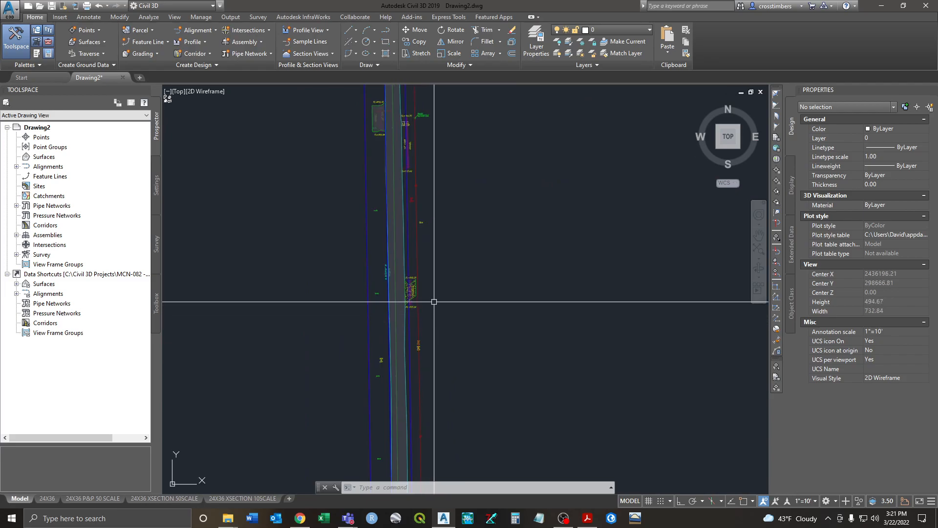
pyautogui.scroll(7, 424, 290)
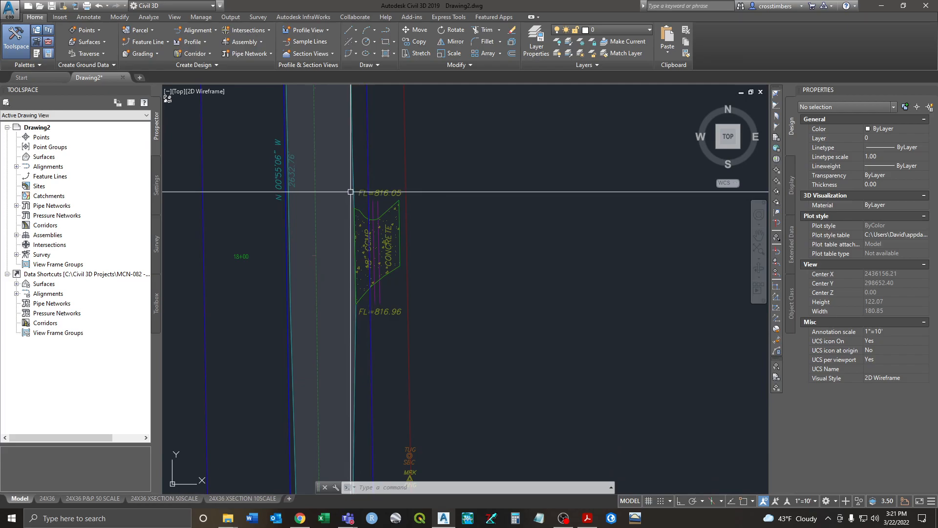
pyautogui.scroll(-5, 386, 201)
pyautogui.moveTo(410, 346); pyautogui.dragTo(417, 247, button='middle')
pyautogui.scroll(-1, 419, 306)
pyautogui.moveTo(429, 369); pyautogui.dragTo(435, 240, button='middle')
pyautogui.moveTo(446, 401)
pyautogui.mouseDown(button='middle')
pyautogui.moveTo(431, 196)
pyautogui.moveTo(408, 171)
pyautogui.mouseUp(button='middle')
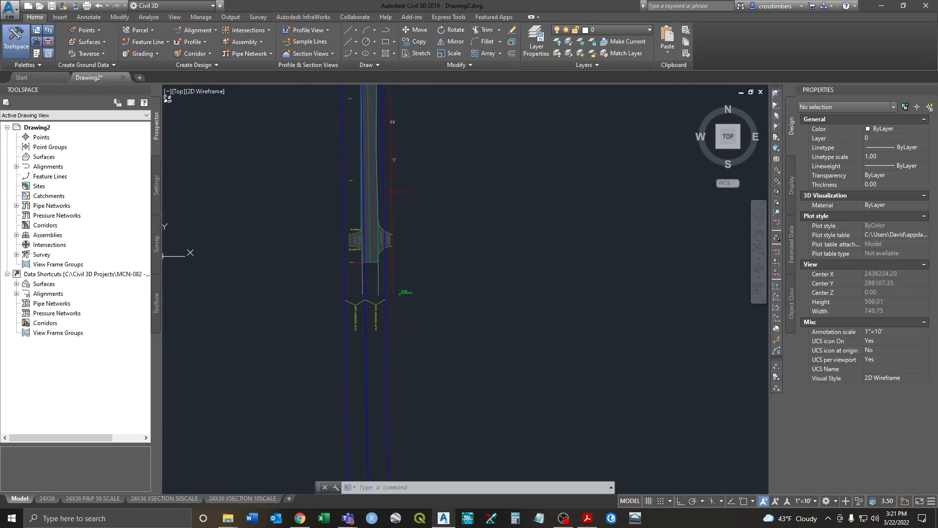
# Step: Select the blue Sect_SROW line by the culvert, then clear the selection
pyautogui.scroll(2, 381, 226)
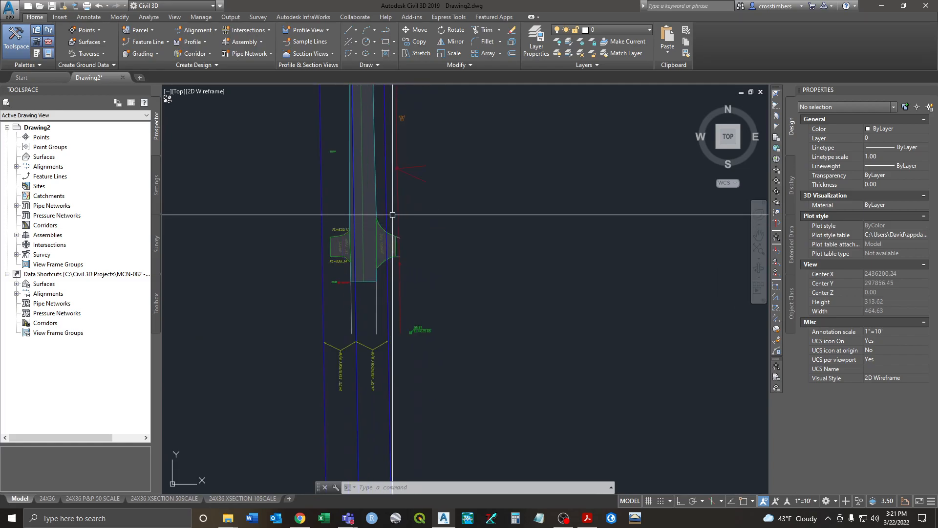
pyautogui.click(386, 210)
pyautogui.hotkey('ctrl', 's')
pyautogui.press('Escape')
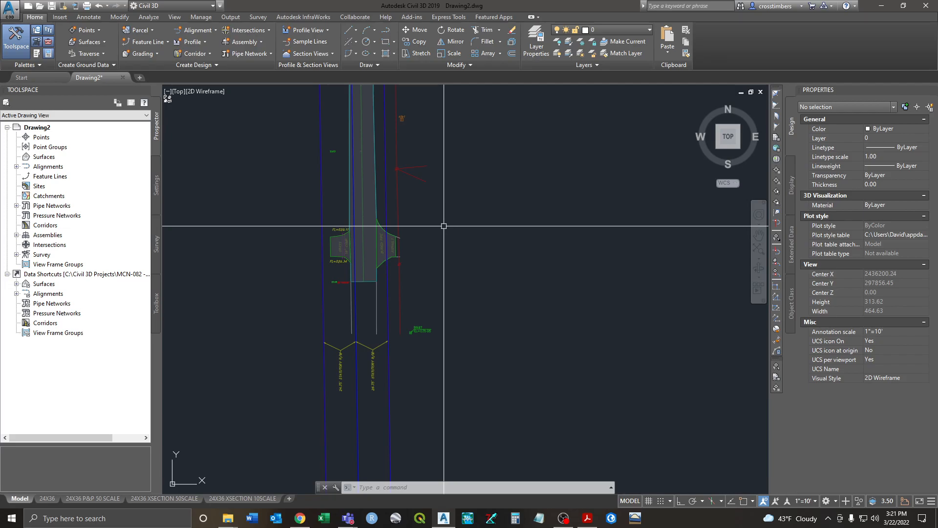
pyautogui.scroll(4, 368, 188)
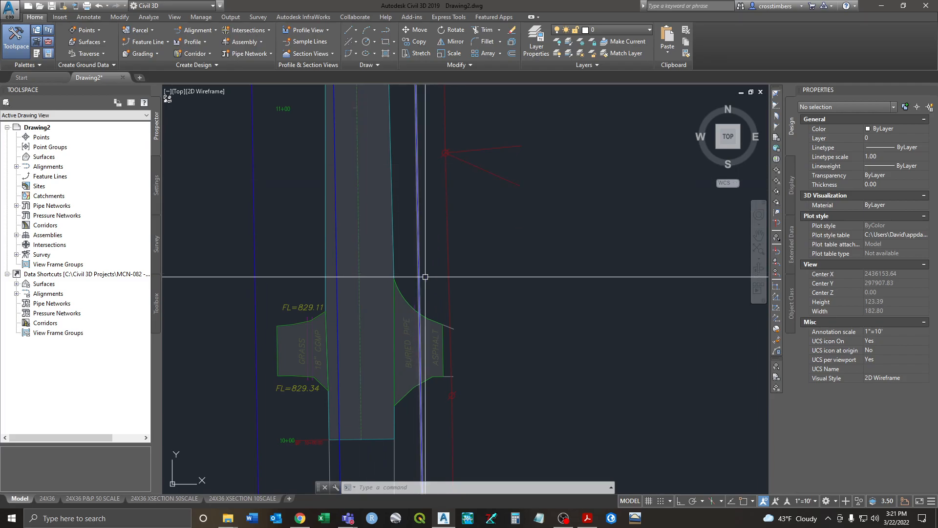
pyautogui.scroll(-2, 408, 218)
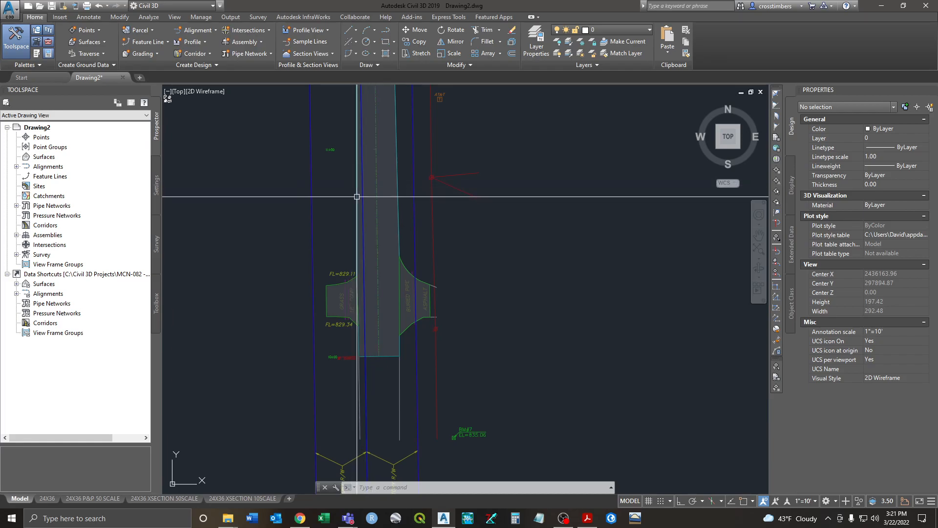
# Step: Pan north along the corridor to the CD01 culvert crossing near the intersection
pyautogui.moveTo(371, 232)
pyautogui.mouseDown(button='middle')
pyautogui.moveTo(415, 252)
pyautogui.moveTo(421, 276)
pyautogui.mouseUp(button='middle')
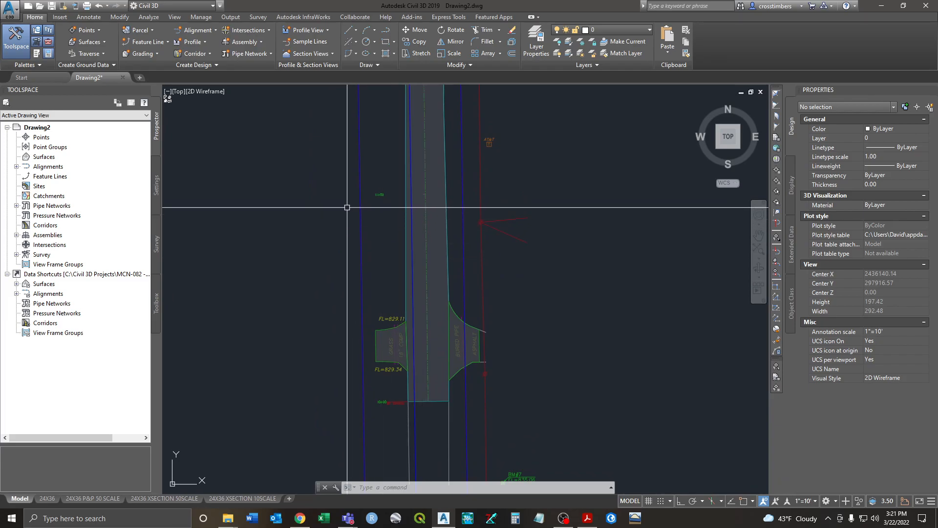
pyautogui.scroll(5, 430, 299)
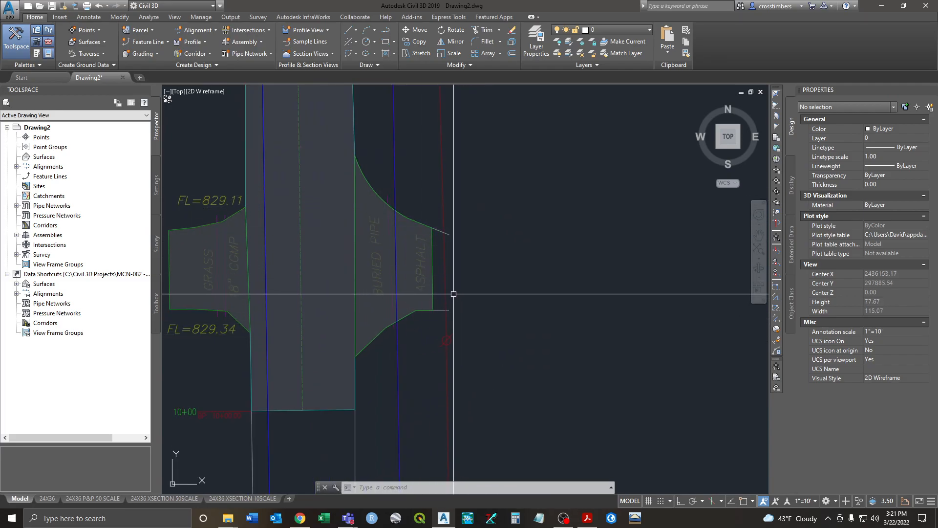
pyautogui.scroll(-10, 454, 294)
pyautogui.moveTo(467, 202); pyautogui.dragTo(475, 398, button='middle')
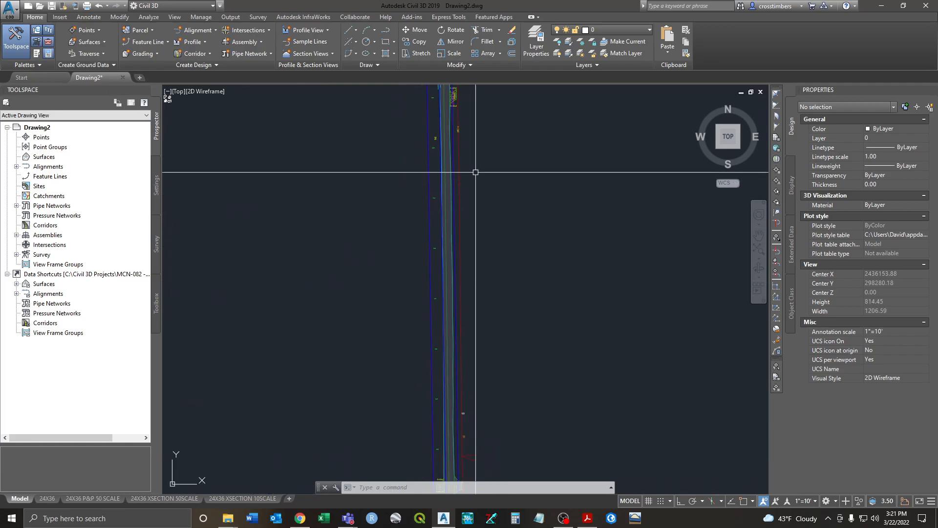
pyautogui.scroll(2, 447, 252)
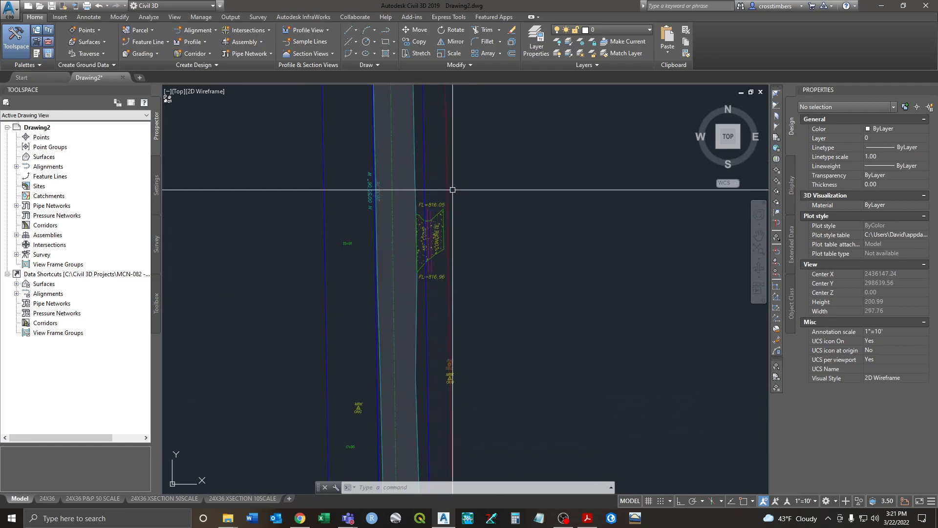
pyautogui.scroll(-2, 456, 164)
pyautogui.moveTo(456, 163)
pyautogui.mouseDown(button='middle')
pyautogui.moveTo(494, 347)
pyautogui.moveTo(487, 270)
pyautogui.moveTo(487, 352)
pyautogui.mouseUp(button='middle')
pyautogui.moveTo(471, 211); pyautogui.dragTo(470, 368, button='middle')
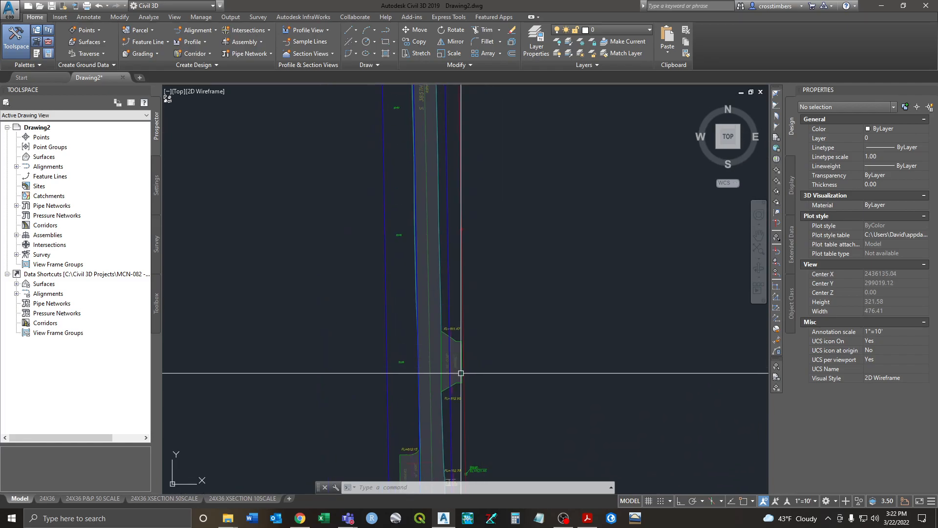
pyautogui.scroll(-1, 471, 339)
pyautogui.moveTo(508, 163); pyautogui.dragTo(509, 354, button='middle')
pyautogui.moveTo(484, 130); pyautogui.dragTo(486, 349, button='middle')
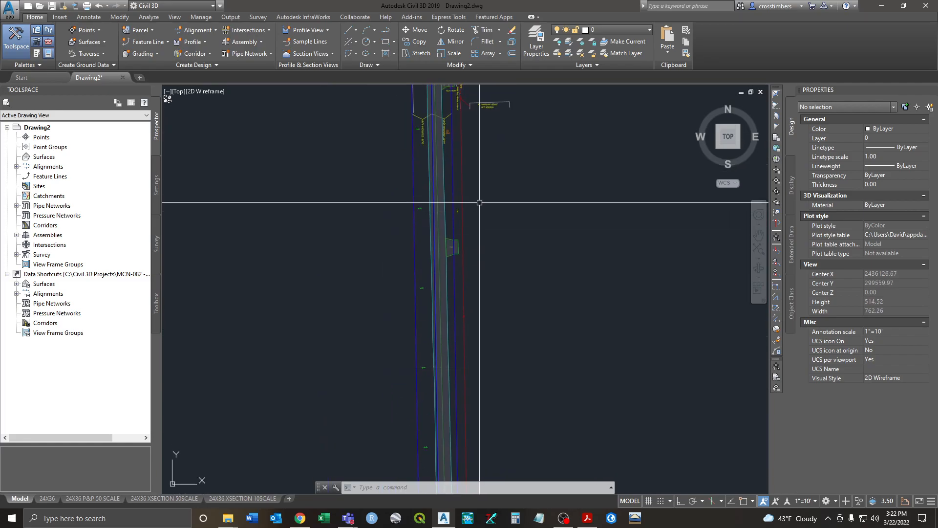
pyautogui.moveTo(479, 209); pyautogui.dragTo(481, 277, button='middle')
pyautogui.moveTo(499, 184); pyautogui.dragTo(508, 312, button='middle')
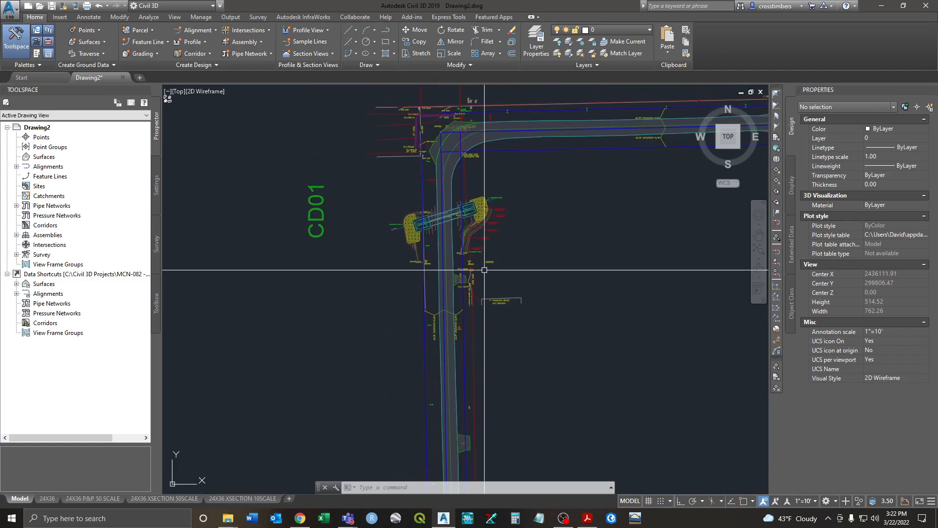
pyautogui.scroll(3, 471, 272)
pyautogui.scroll(-1, 457, 278)
pyautogui.moveTo(430, 213); pyautogui.dragTo(413, 329, button='middle')
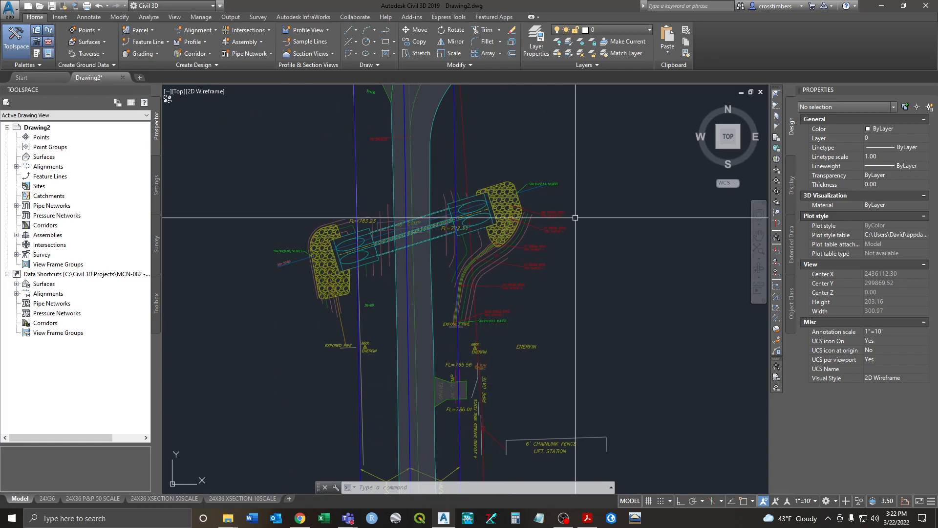
pyautogui.scroll(-2, 535, 264)
pyautogui.moveTo(543, 211); pyautogui.dragTo(414, 242, button='middle')
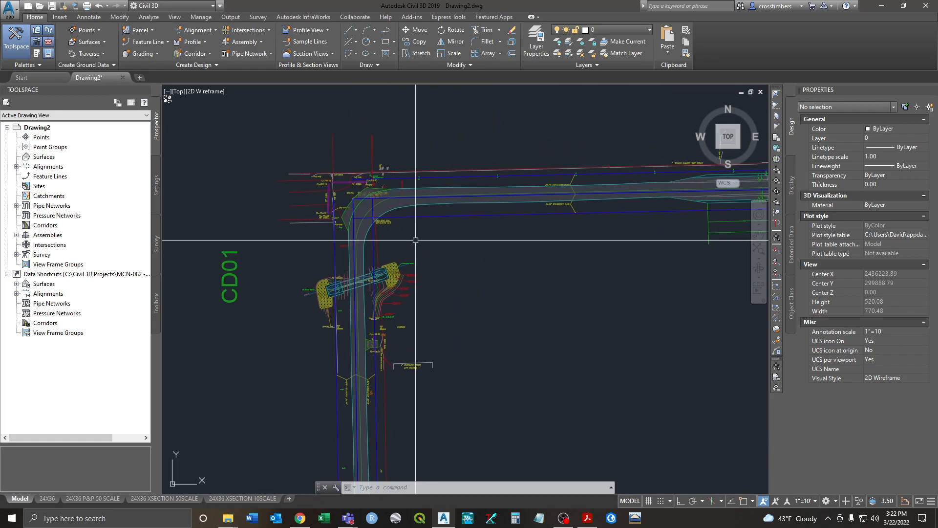
pyautogui.scroll(2, 328, 181)
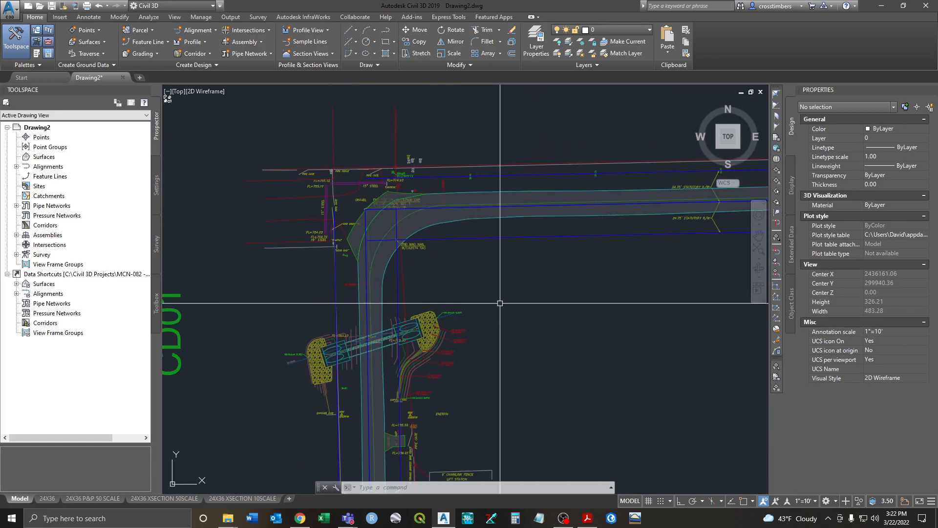
pyautogui.scroll(-2, 500, 307)
pyautogui.moveTo(573, 273); pyautogui.dragTo(272, 278, button='middle')
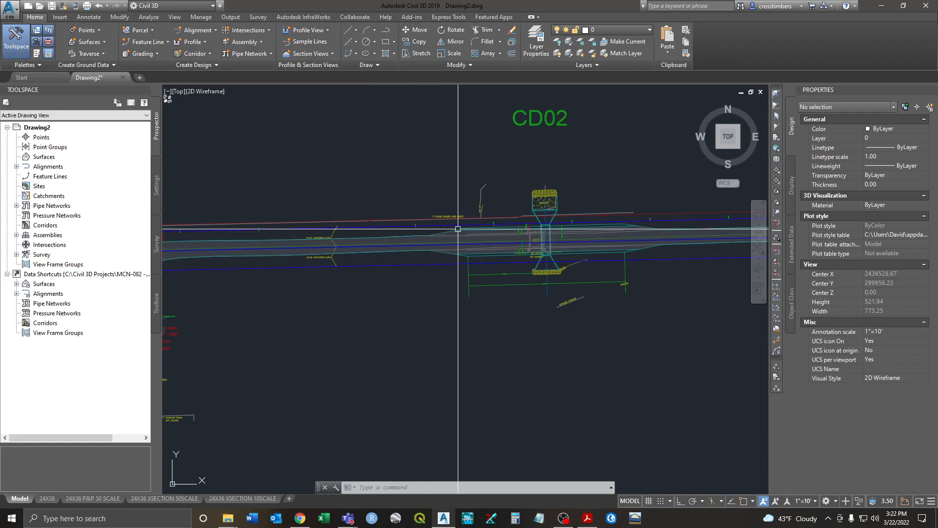
pyautogui.scroll(-4, 515, 237)
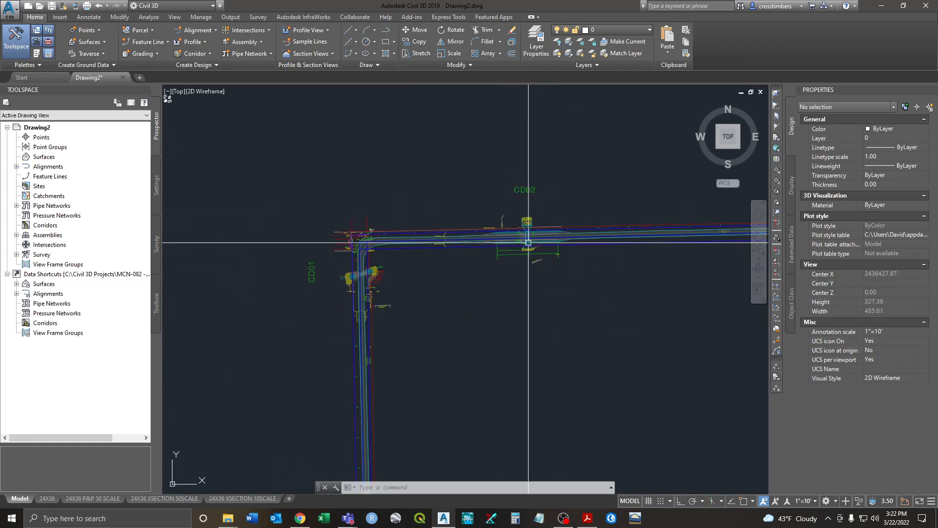
pyautogui.moveTo(647, 228); pyautogui.dragTo(305, 233, button='middle')
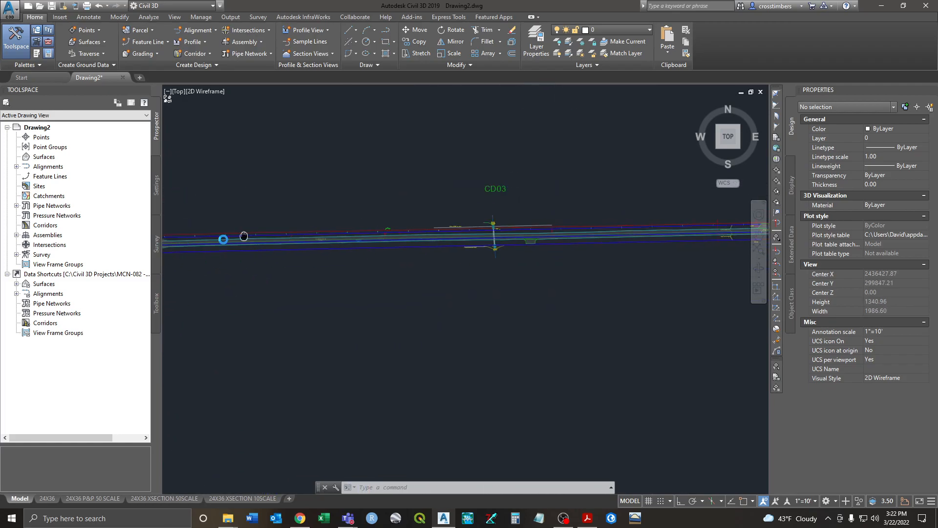
pyautogui.scroll(6, 446, 215)
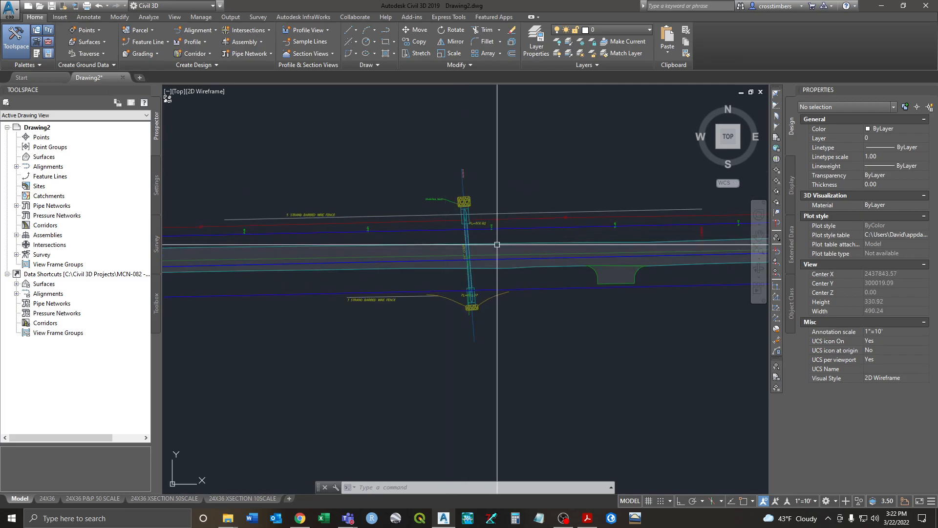
pyautogui.scroll(-6, 496, 240)
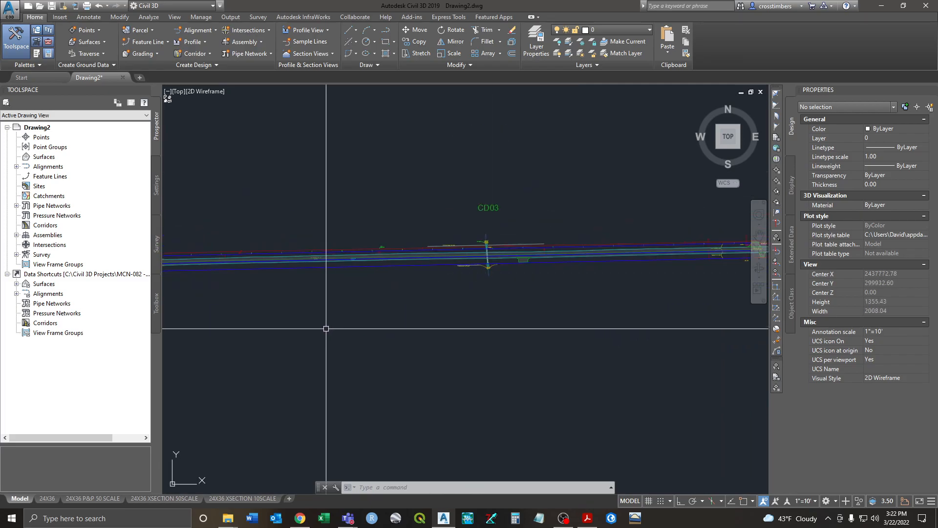
pyautogui.moveTo(167, 369); pyautogui.dragTo(477, 275, button='middle')
pyautogui.moveTo(406, 278); pyautogui.dragTo(509, 327, button='middle')
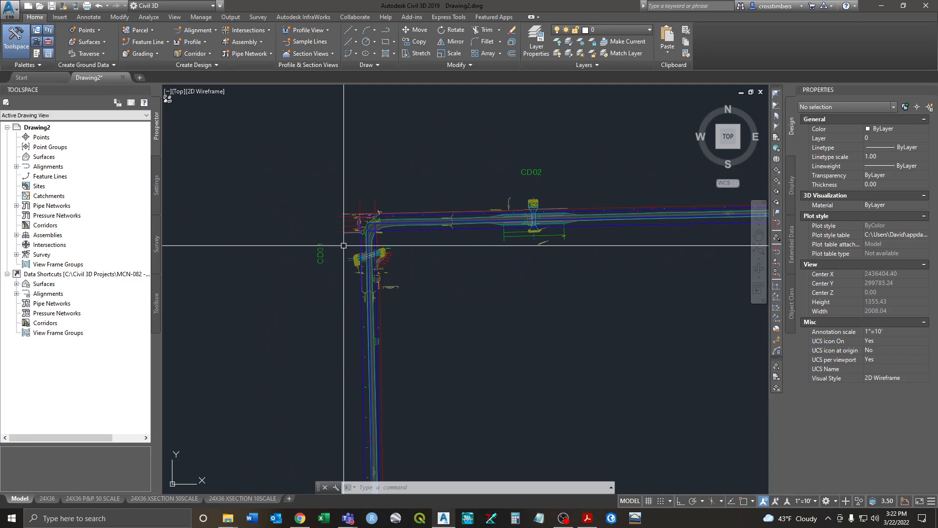
pyautogui.scroll(4, 343, 245)
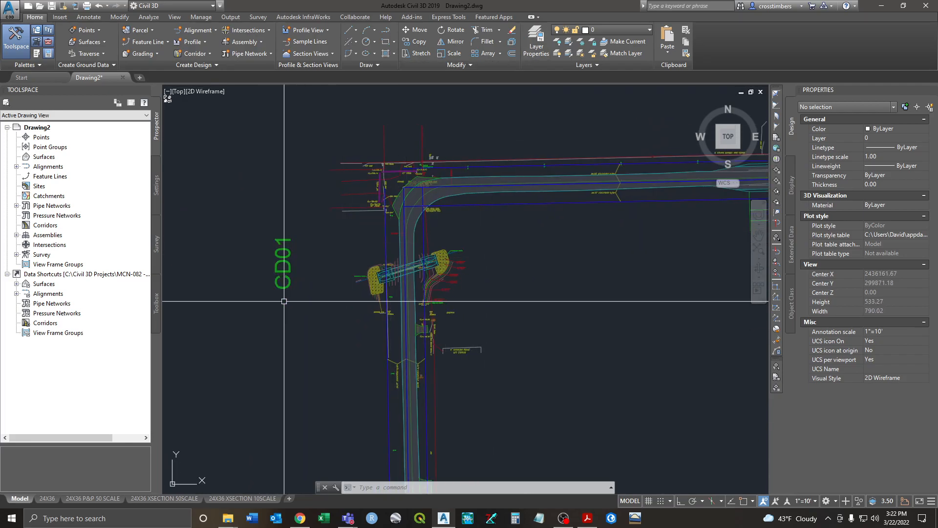
# Step: Create layer CD01-W-ROW with blue colour and add a second layer, CD01-E-ROW
pyautogui.click(537, 44)
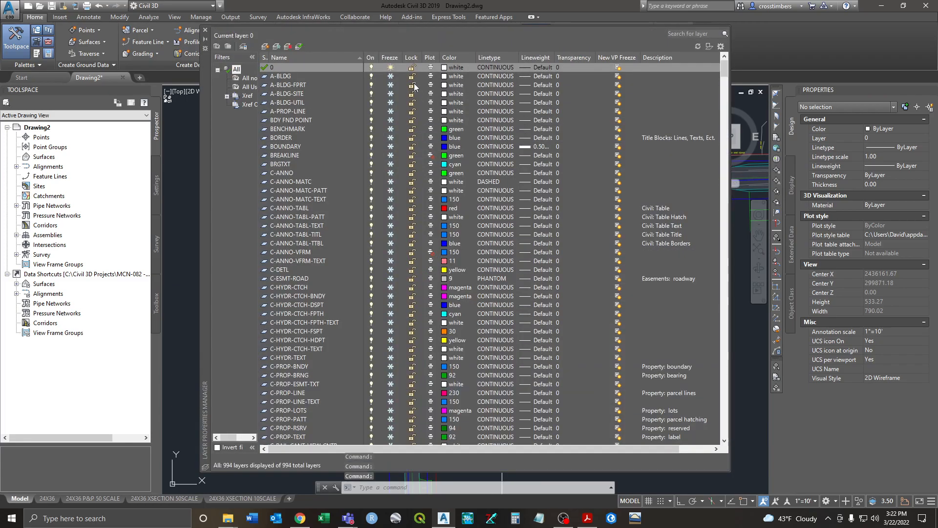
pyautogui.click(265, 47)
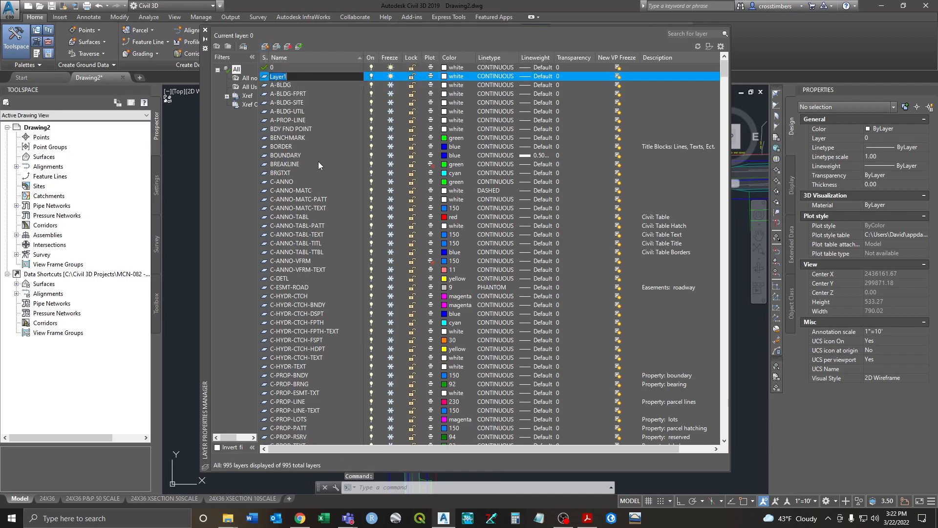
pyautogui.write('CD01-')
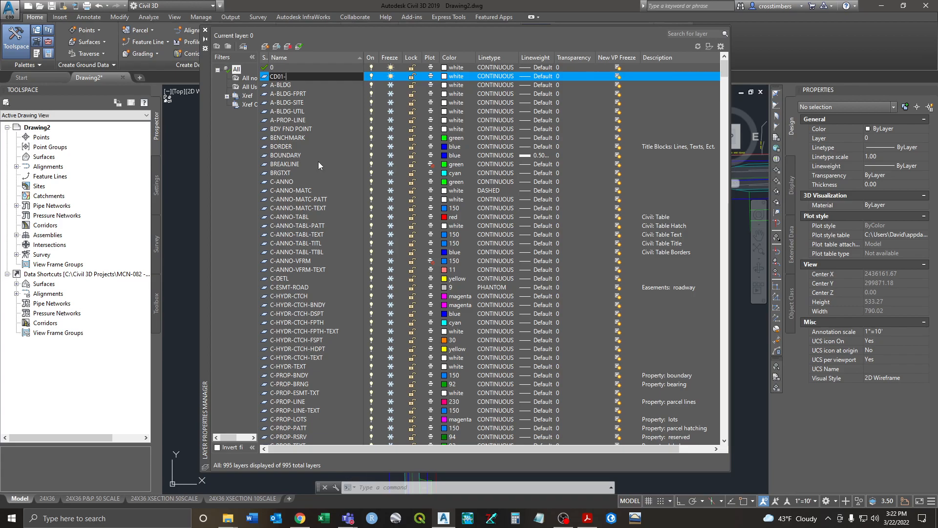
pyautogui.write('W-ROW')
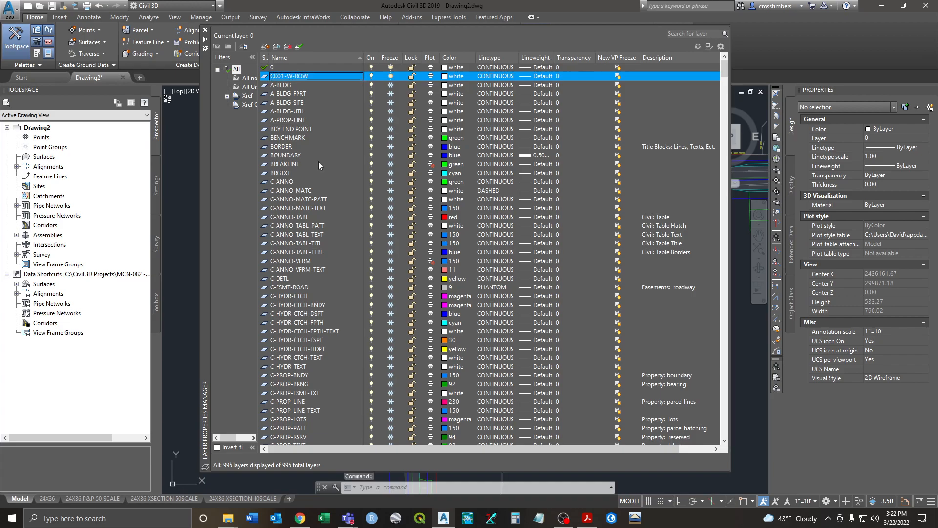
pyautogui.click(447, 77)
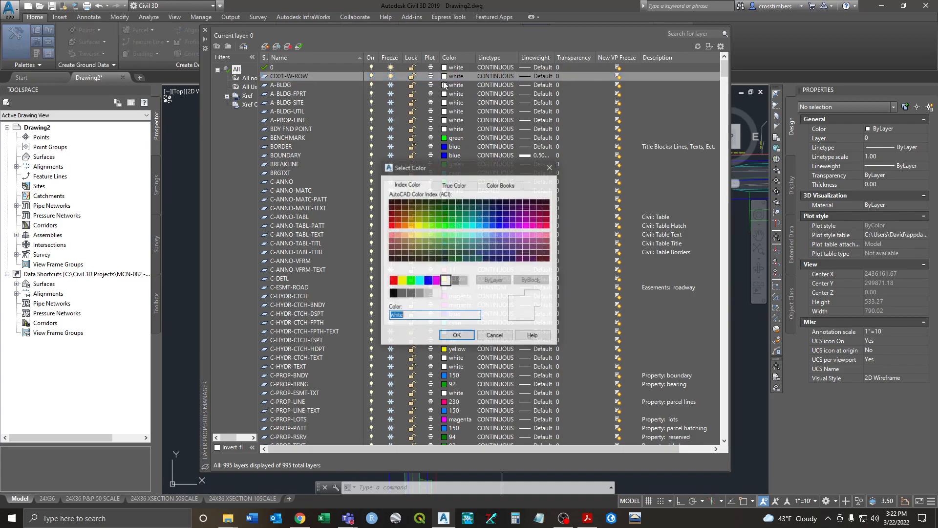
pyautogui.click(429, 281)
pyautogui.click(456, 336)
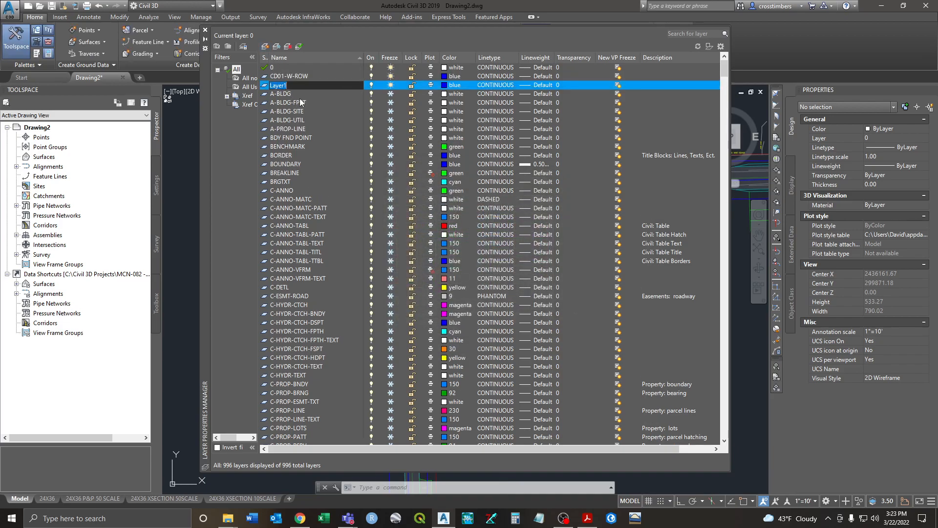
pyautogui.write('CD01-E-ROW')
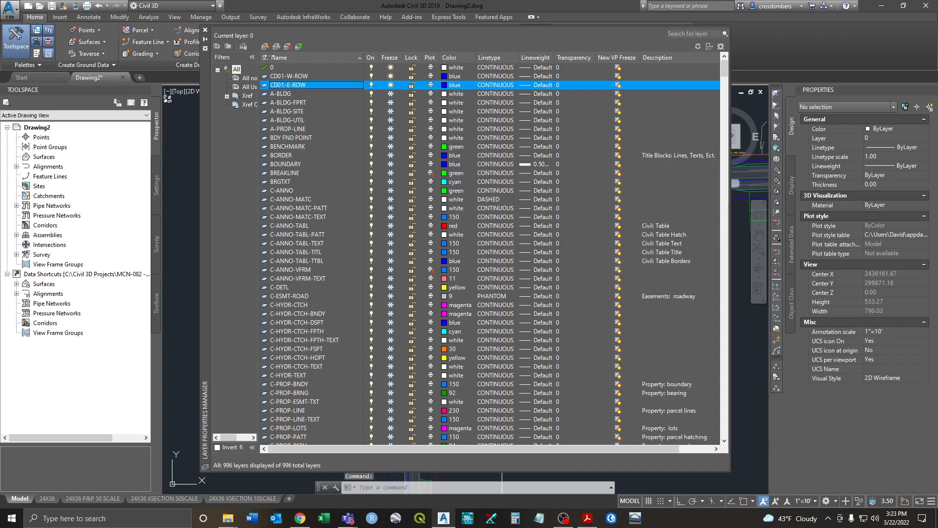
pyautogui.click(205, 30)
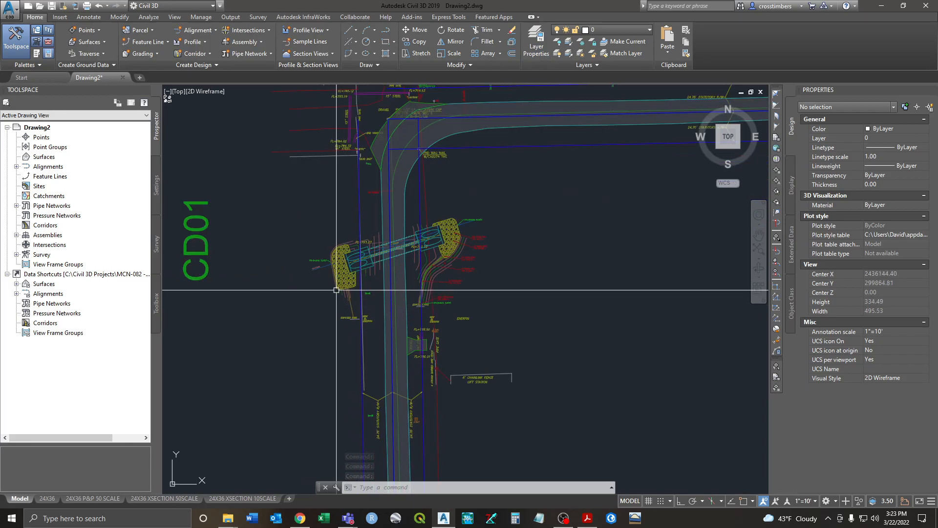
# Step: Zoom in and out around the CD01 culvert to inspect its wingwalls and flowline labels
pyautogui.moveTo(348, 249); pyautogui.dragTo(344, 246, button='middle')
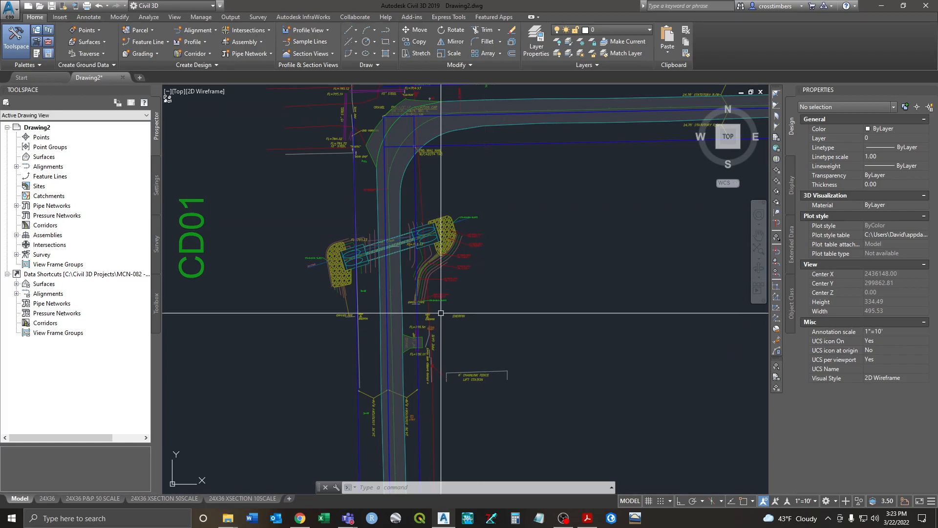
pyautogui.moveTo(370, 260)
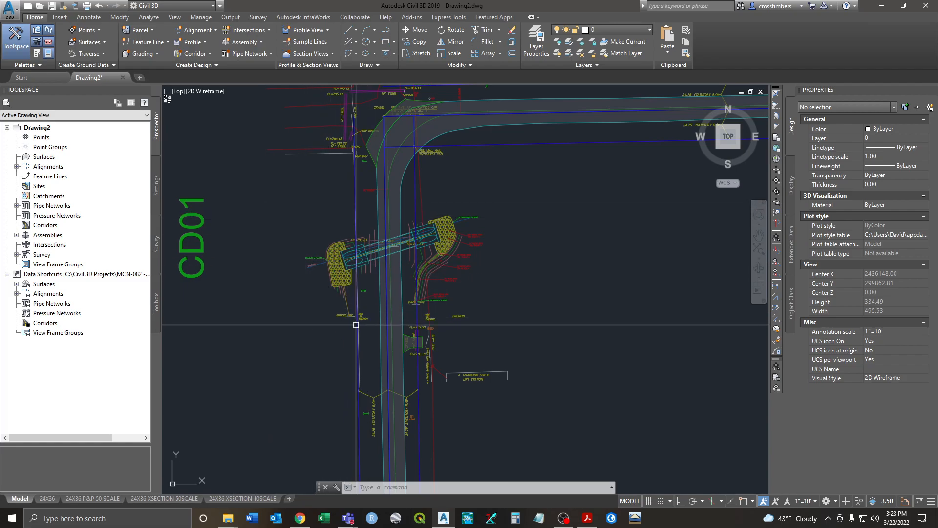
pyautogui.scroll(-4, 335, 216)
pyautogui.scroll(-6, 455, 276)
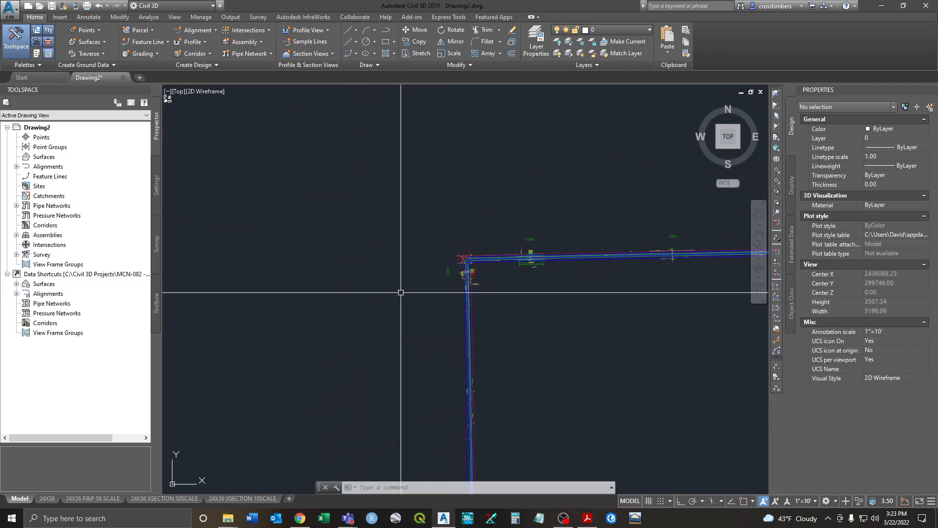
pyautogui.scroll(10, 456, 272)
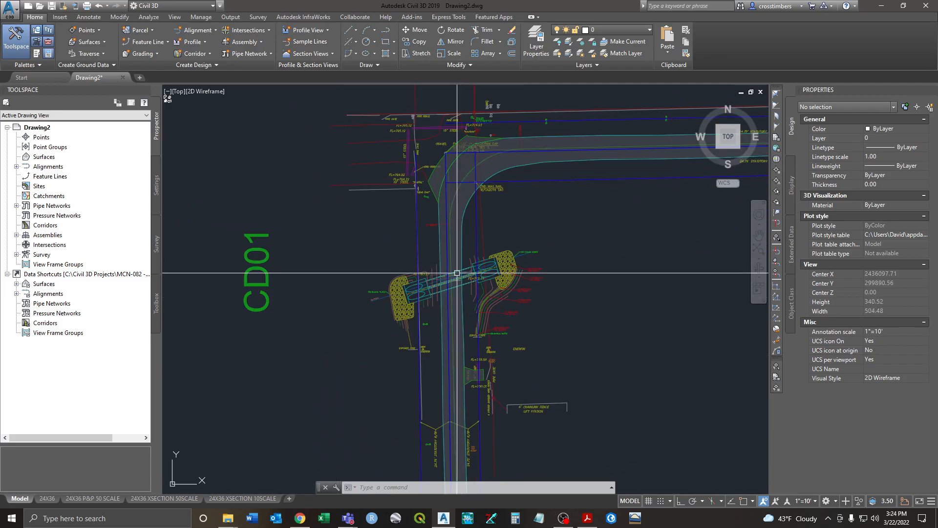
pyautogui.scroll(4, 457, 272)
pyautogui.scroll(-2, 455, 286)
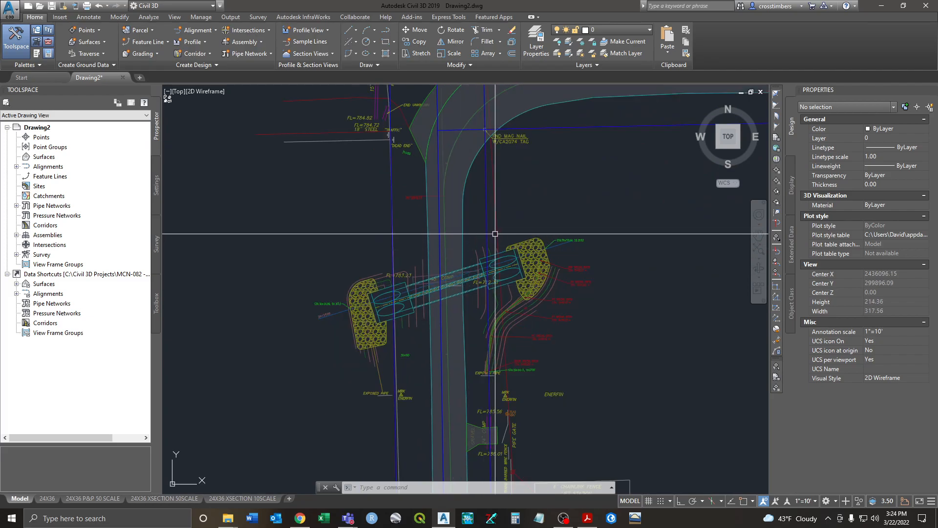
pyautogui.scroll(-2, 494, 232)
# Step: Pan and zoom out until the CD01 label, road corner and culvert crossing are visible
pyautogui.moveTo(494, 232); pyautogui.dragTo(469, 273, button='middle')
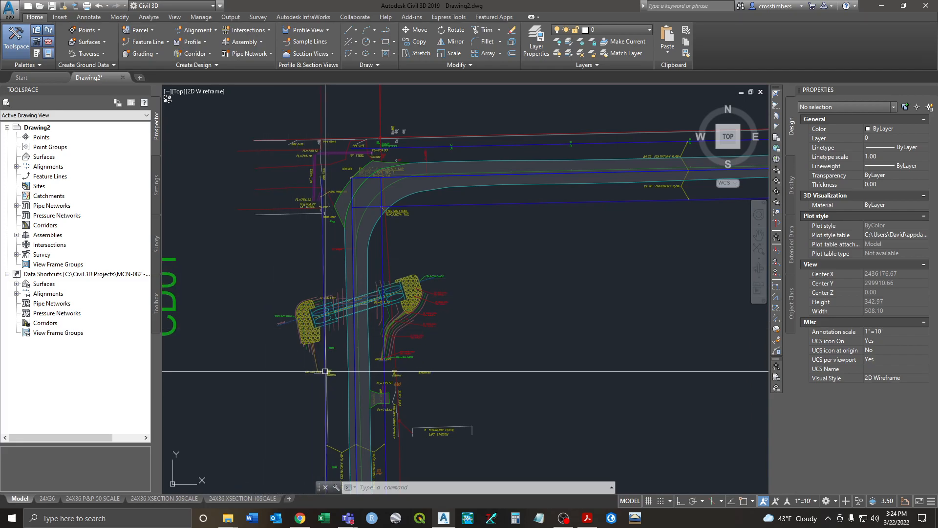
pyautogui.moveTo(290, 321)
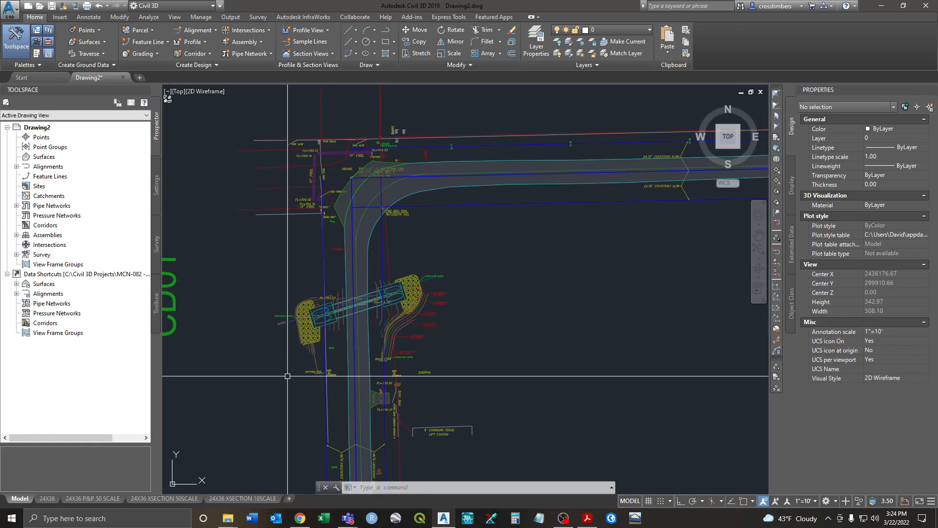
pyautogui.scroll(-2, 452, 351)
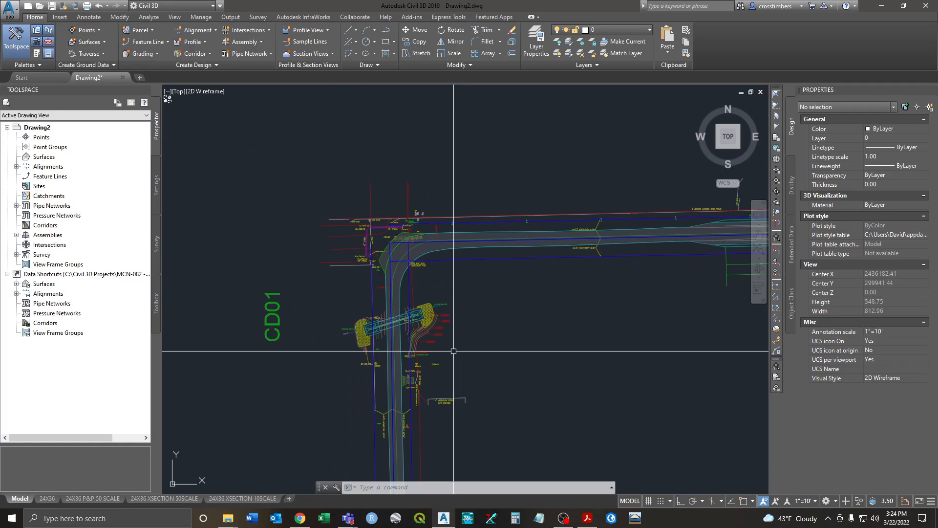
pyautogui.scroll(4, 386, 358)
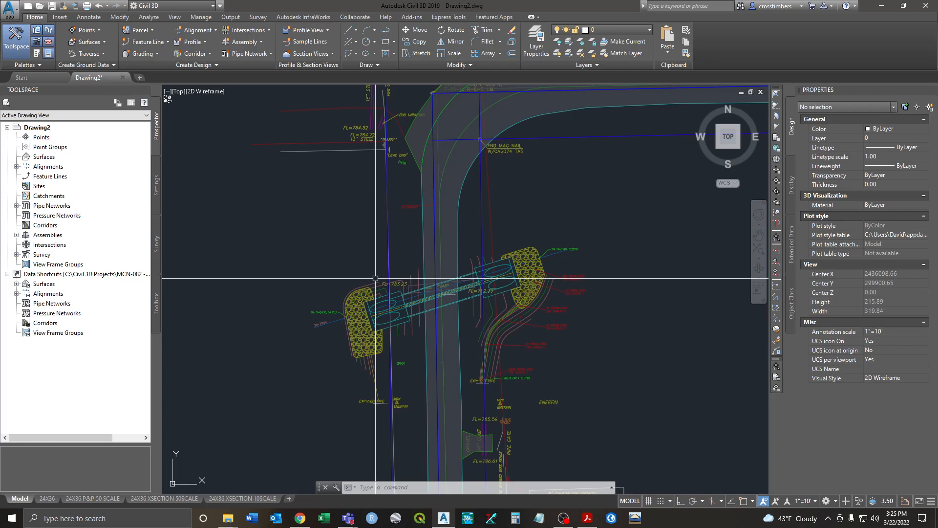
pyautogui.scroll(-2, 375, 278)
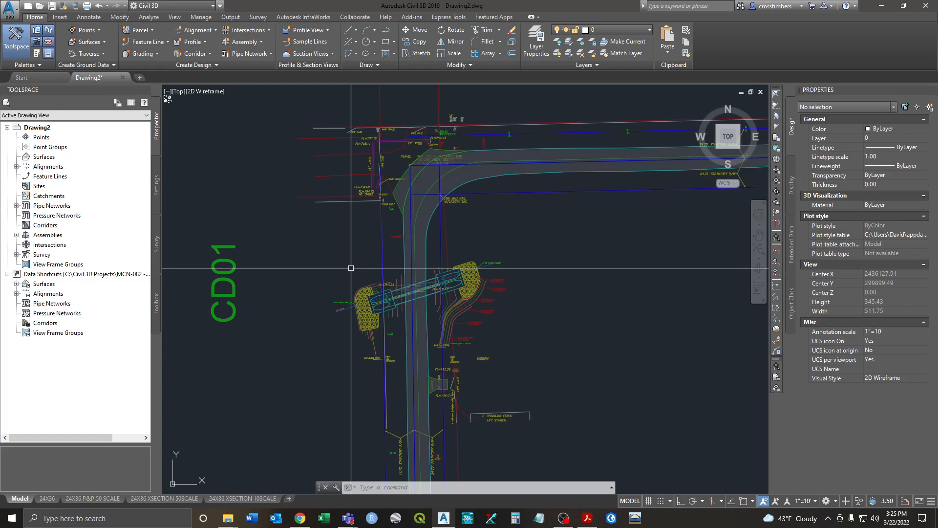
pyautogui.scroll(-2, 350, 256)
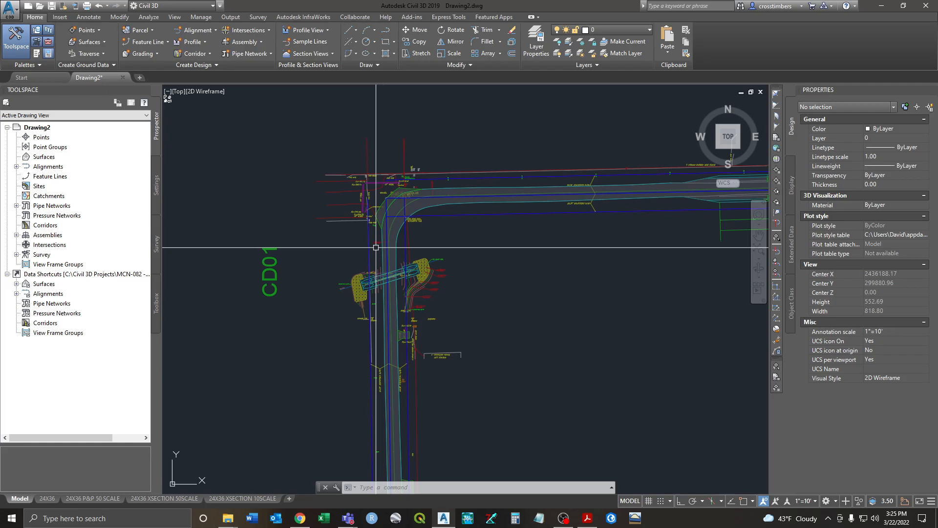
pyautogui.moveTo(376, 248); pyautogui.dragTo(386, 254, button='middle')
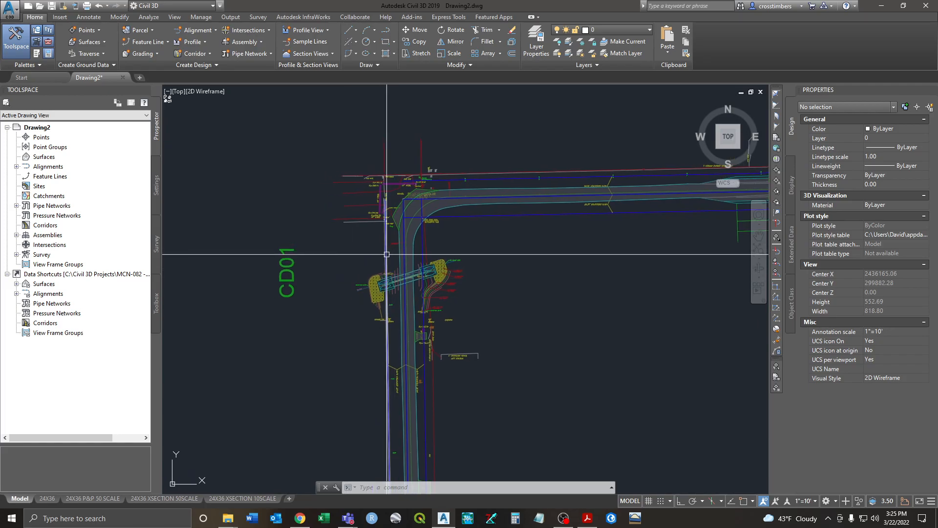
pyautogui.moveTo(366, 262); pyautogui.dragTo(363, 273, button='middle')
# Step: Copy the two right-of-way lines into the empty area northwest of the road corner
pyautogui.press('Return')
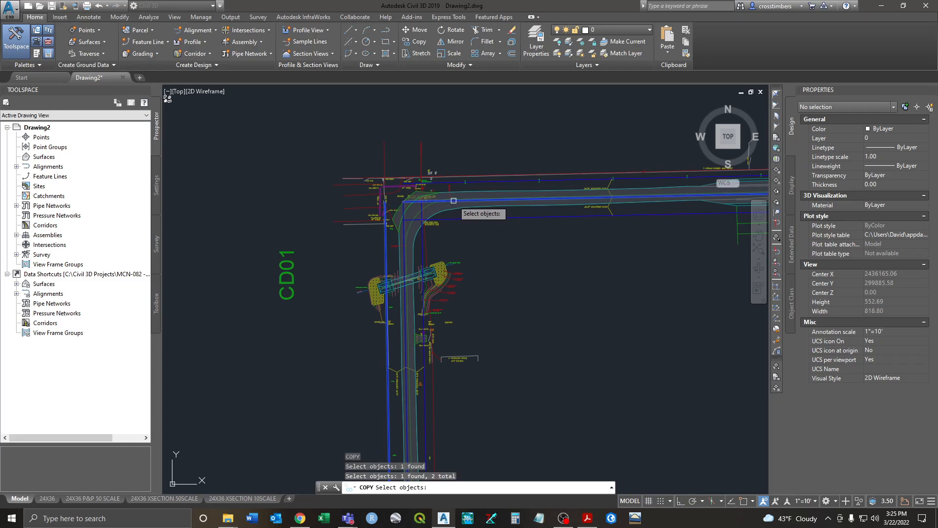
pyautogui.scroll(-1, 476, 235)
pyautogui.press('Return')
pyautogui.click(553, 299)
pyautogui.scroll(-2, 453, 230)
pyautogui.moveTo(417, 234); pyautogui.dragTo(495, 251, button='middle')
pyautogui.moveTo(345, 143); pyautogui.dragTo(389, 196, button='middle')
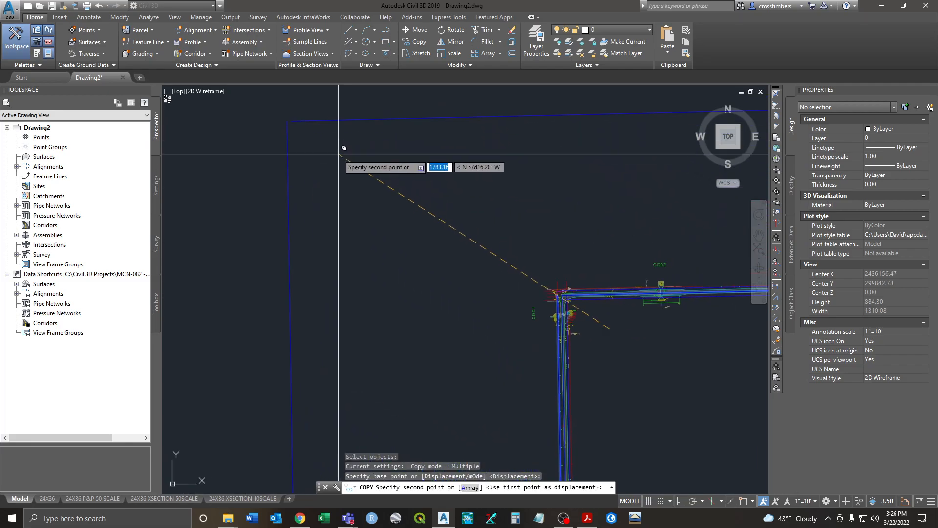
pyautogui.click(291, 130)
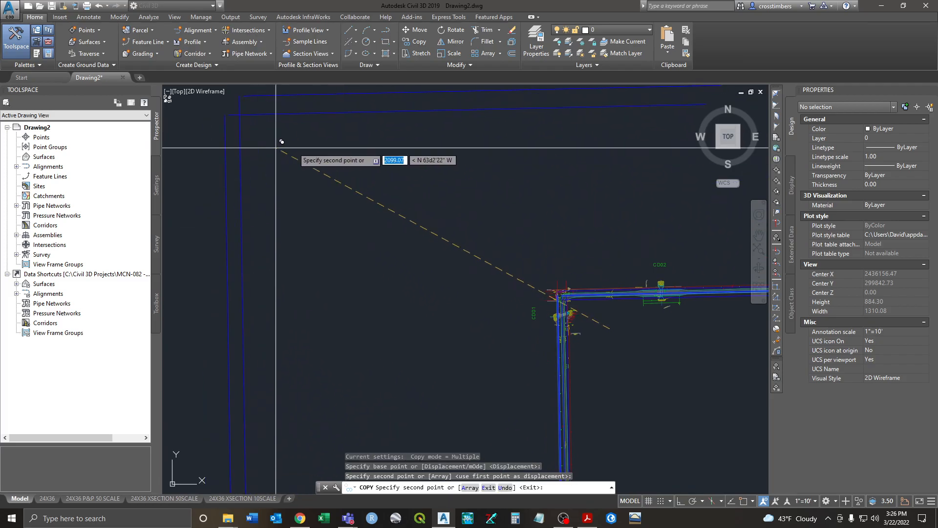
pyautogui.press('Escape')
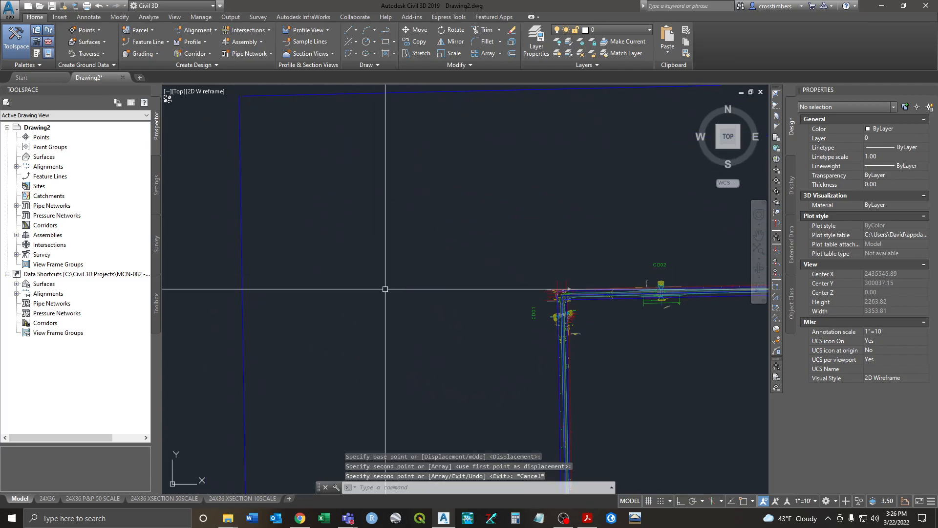
# Step: Return the view toward the road and start a second copy, then cancel it
pyautogui.moveTo(524, 362); pyautogui.dragTo(451, 348, button='middle')
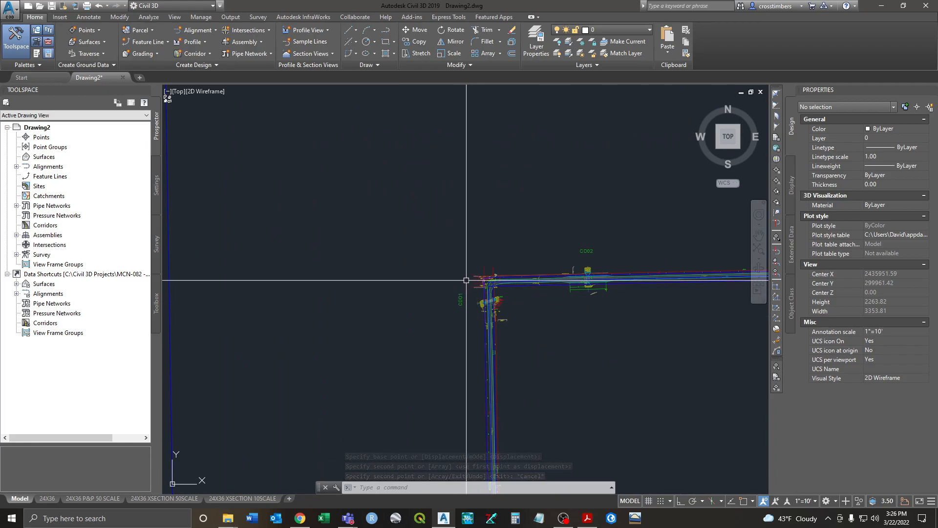
pyautogui.scroll(4, 489, 293)
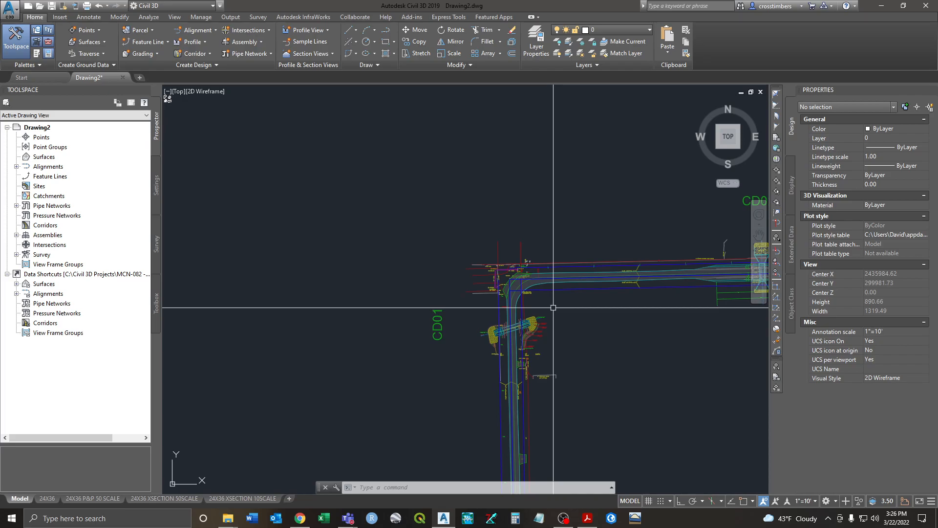
pyautogui.write('o')
pyautogui.press('Return')
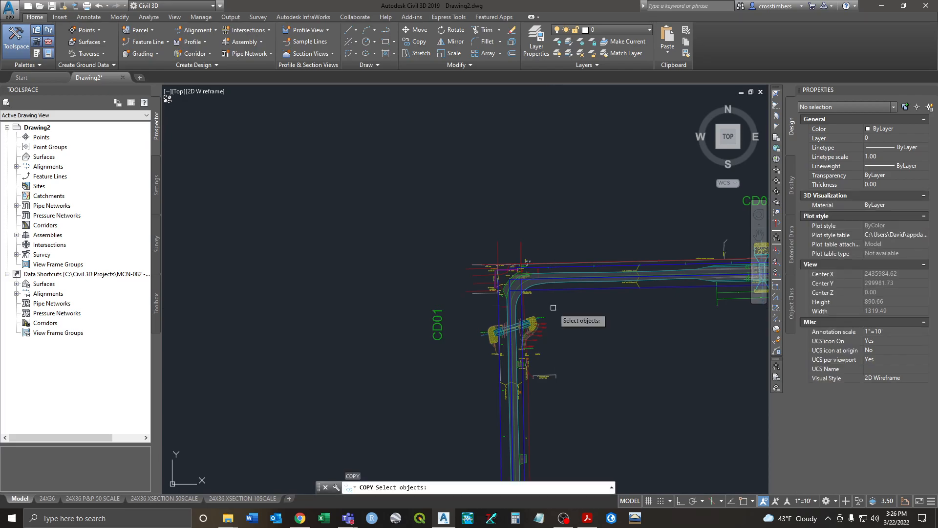
pyautogui.scroll(2, 562, 311)
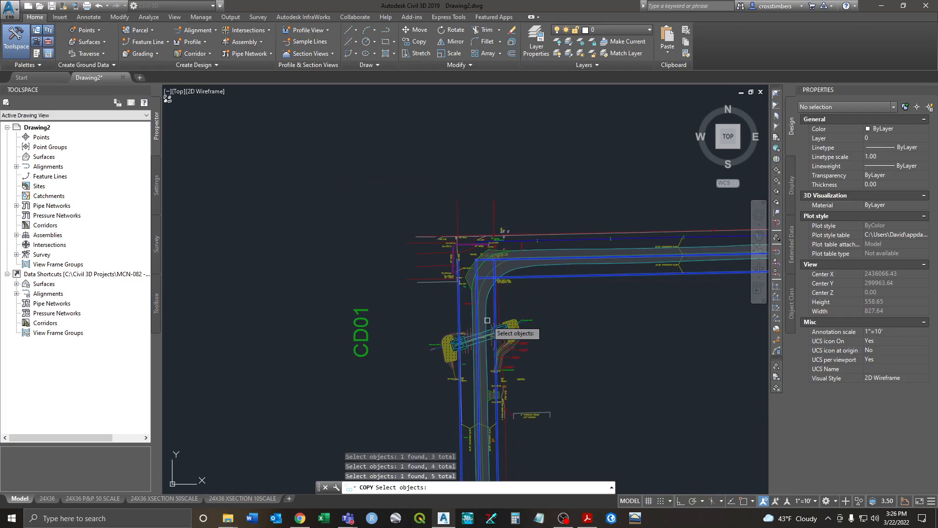
pyautogui.press('Escape')
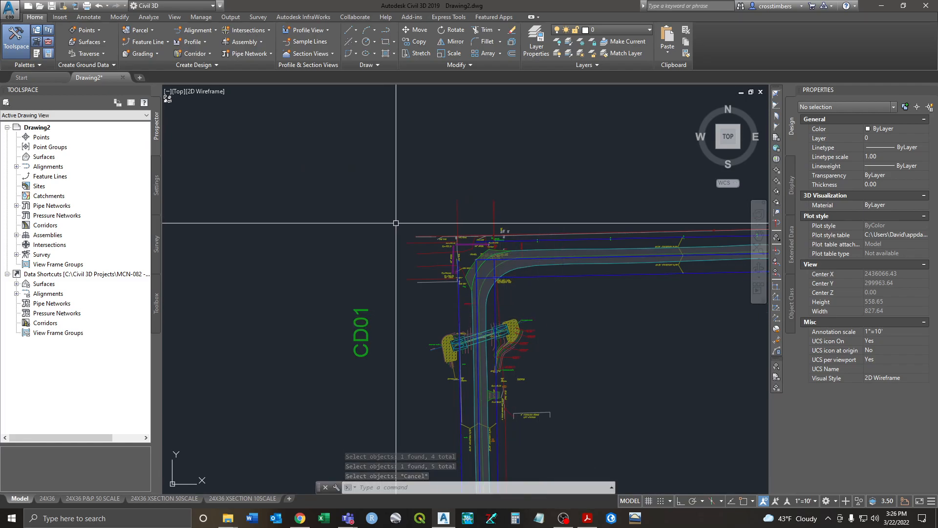
# Step: Window-select the copied L-shaped line pair, erase both objects and return to the culvert
pyautogui.moveTo(426, 325); pyautogui.dragTo(430, 320, button='middle')
pyautogui.scroll(-2, 429, 318)
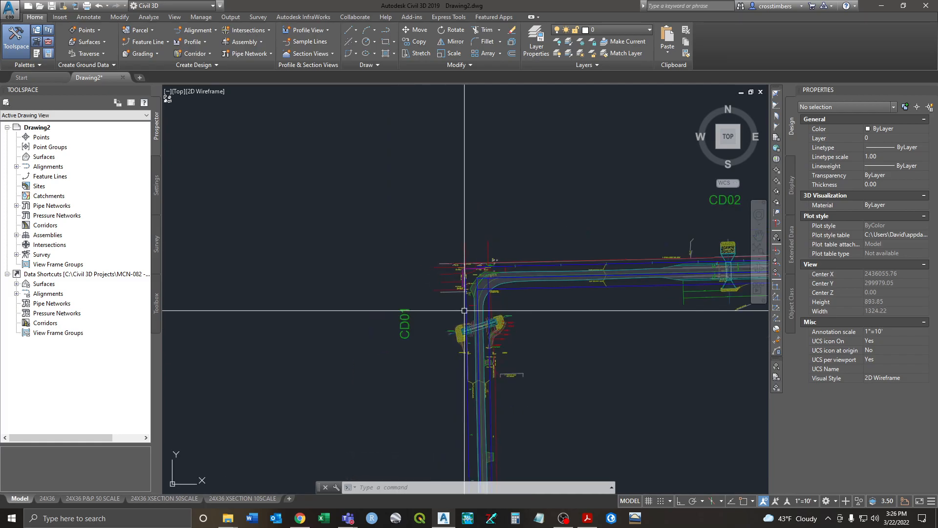
pyautogui.scroll(-2, 430, 314)
pyautogui.moveTo(348, 266); pyautogui.dragTo(482, 306, button='middle')
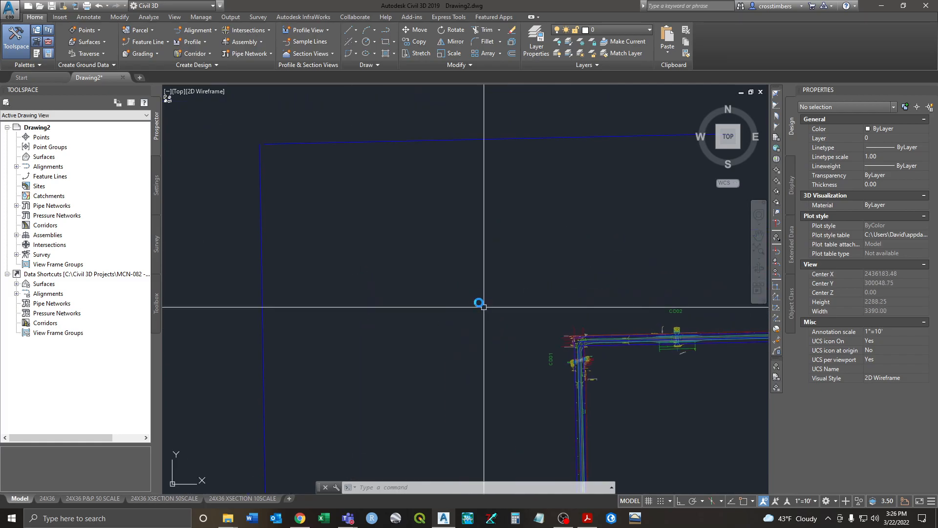
pyautogui.scroll(-1, 482, 306)
pyautogui.click(352, 188)
pyautogui.click(336, 210)
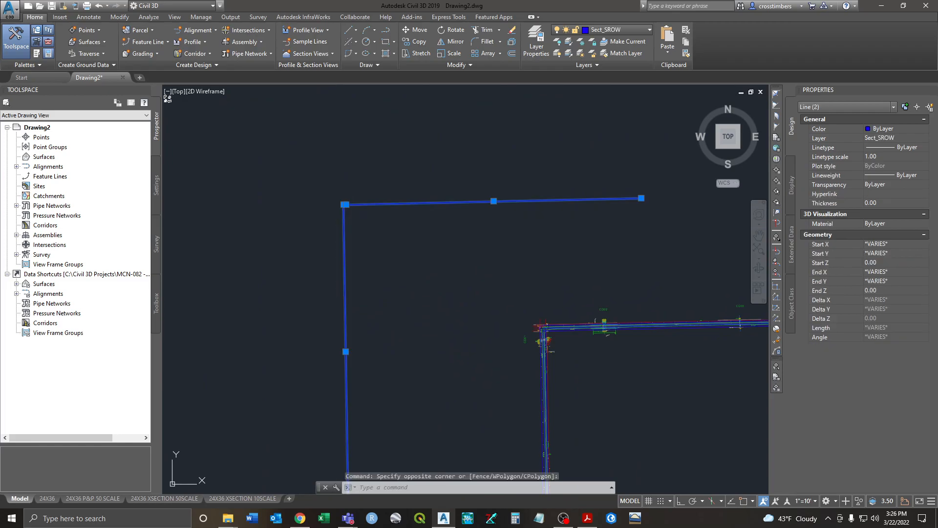
pyautogui.press('Delete')
pyautogui.scroll(4, 481, 256)
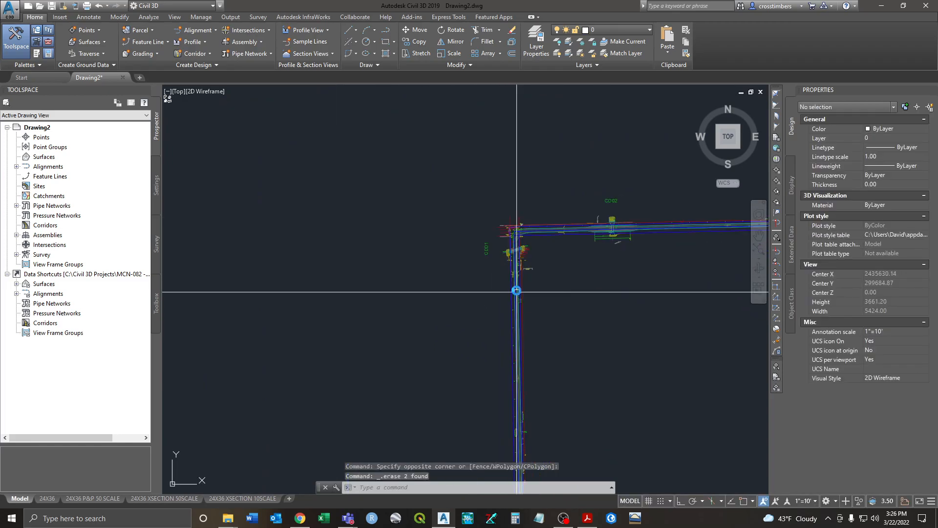
pyautogui.scroll(5, 502, 205)
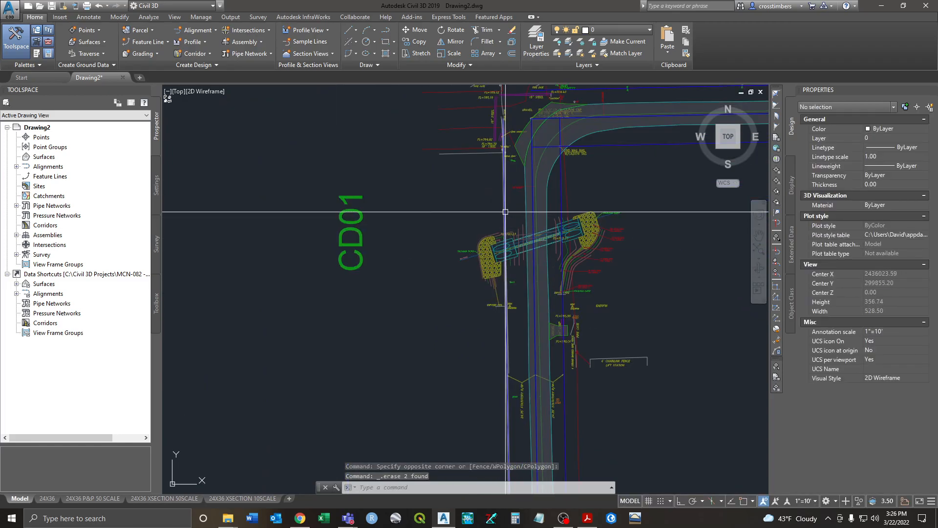
pyautogui.scroll(2, 506, 253)
pyautogui.scroll(-1, 415, 249)
pyautogui.moveTo(426, 219); pyautogui.dragTo(438, 253, button='middle')
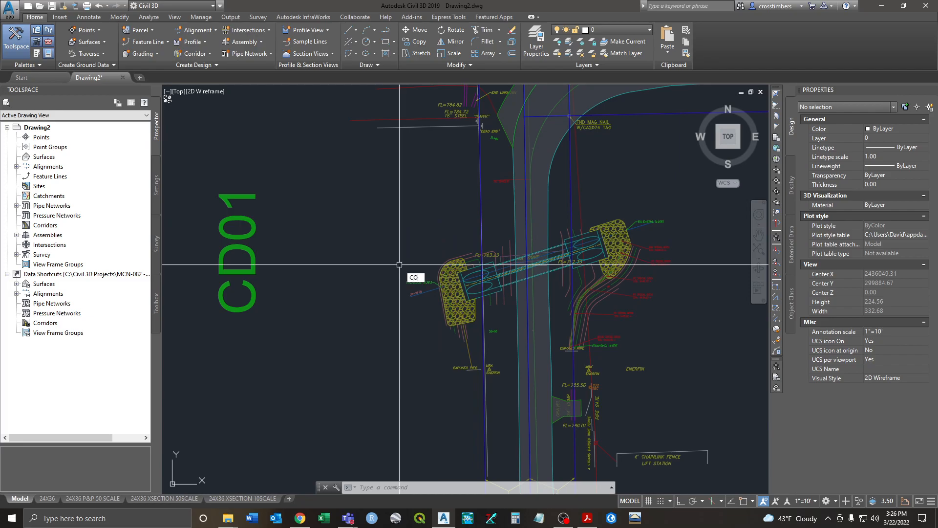
pyautogui.press('Return')
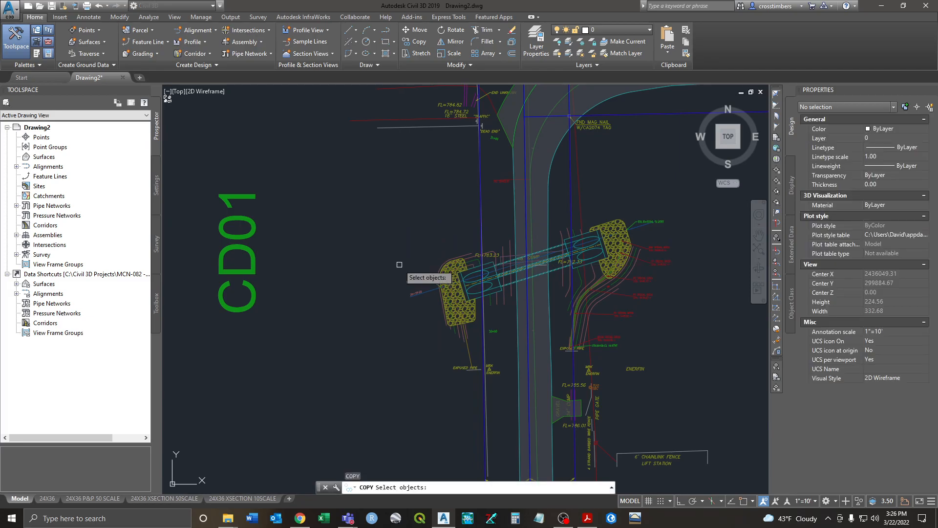
pyautogui.click(481, 194)
pyautogui.press('Return')
pyautogui.click(498, 210)
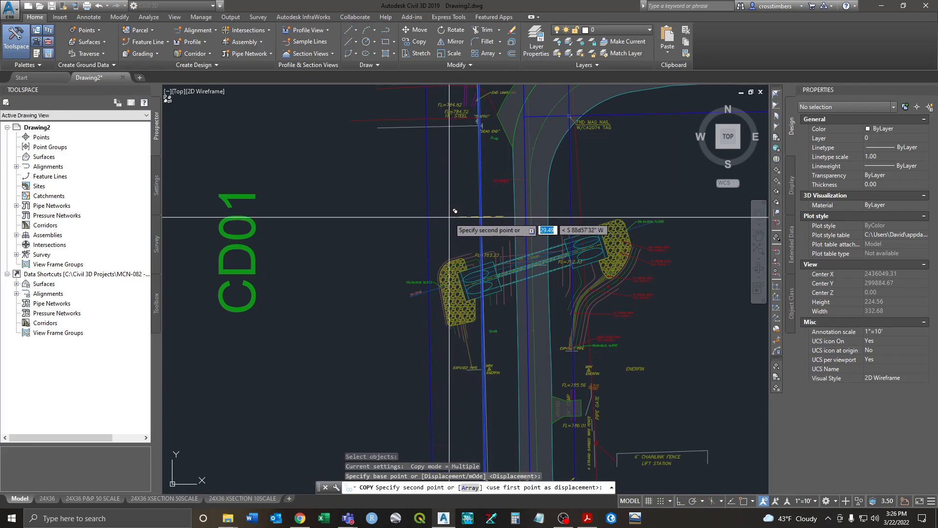
pyautogui.scroll(4, 457, 223)
pyautogui.moveTo(461, 227); pyautogui.dragTo(464, 166, button='middle')
pyautogui.scroll(-2, 464, 167)
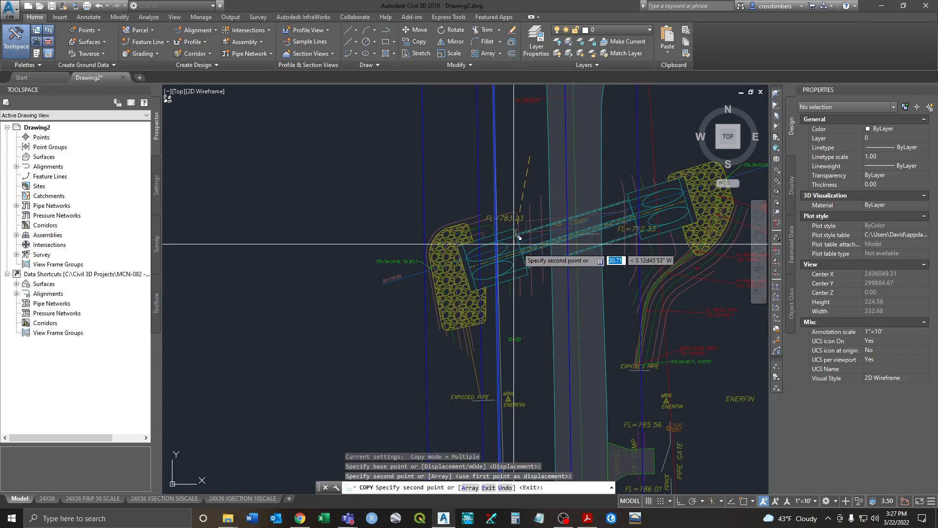
pyautogui.press('Escape')
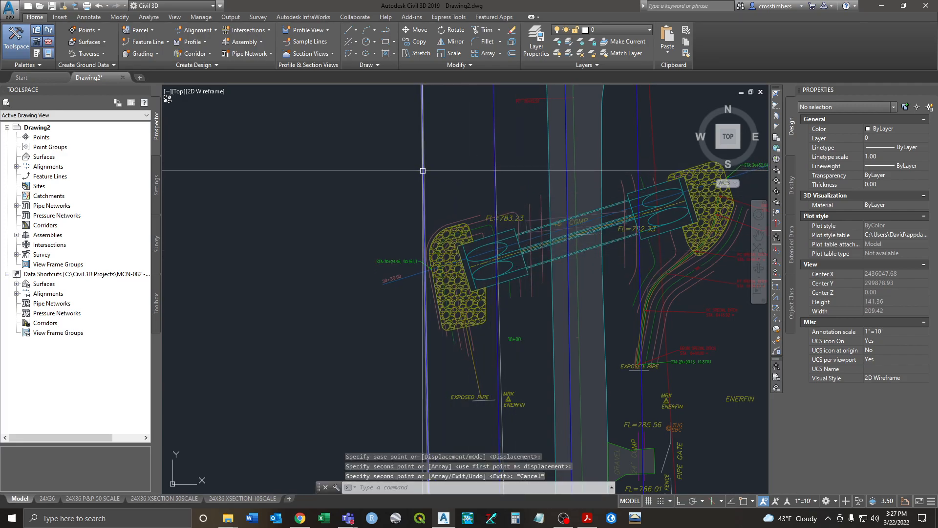
pyautogui.scroll(-3, 424, 186)
pyautogui.scroll(3, 433, 155)
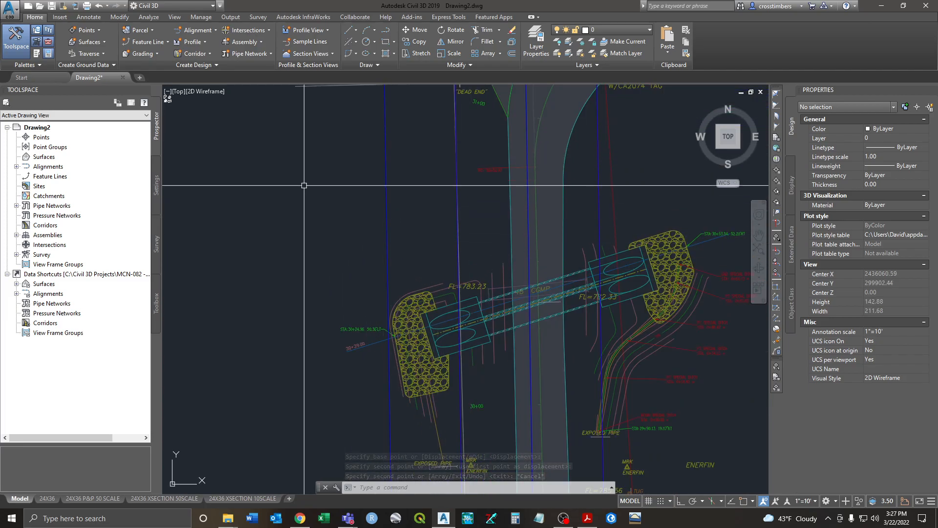
pyautogui.click(384, 218)
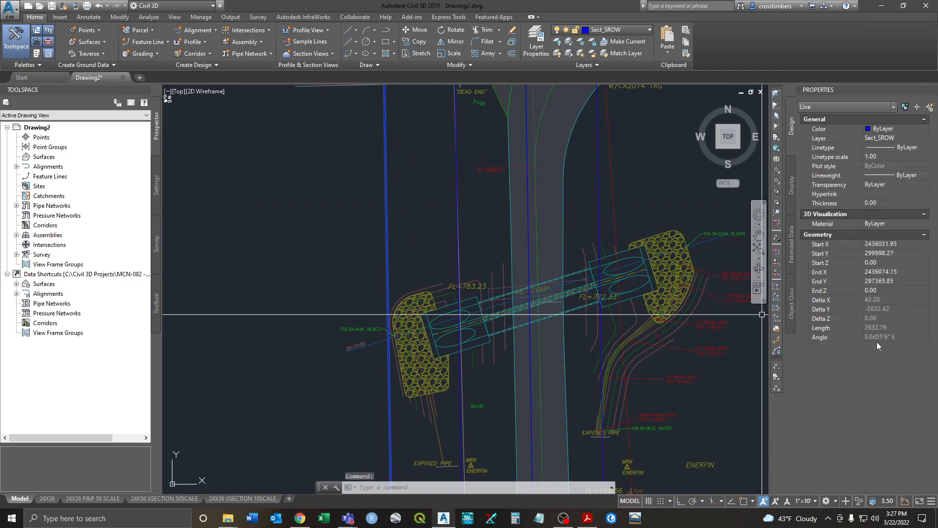
pyautogui.click(457, 264)
# Step: Offset the vertical right-of-way line 10 units left, then delete one vertical Sect_SROW line
pyautogui.press('Escape')
pyautogui.press('Escape')
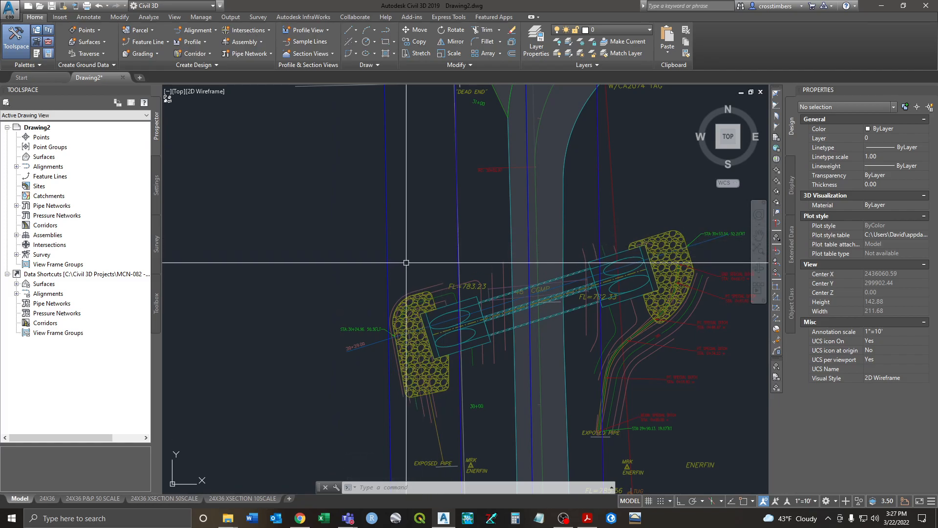
pyautogui.press('Return')
pyautogui.write('10')
pyautogui.press('Return')
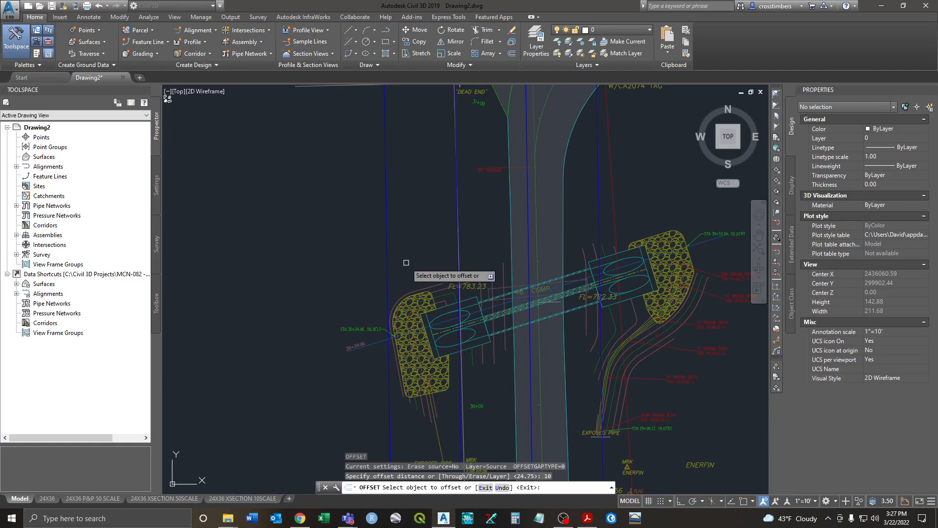
pyautogui.click(392, 283)
pyautogui.click(367, 282)
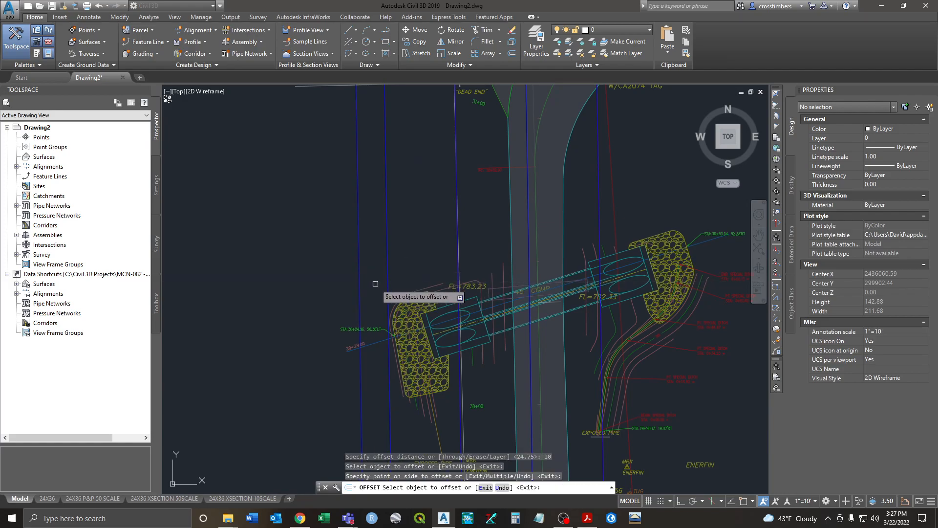
pyautogui.press('Escape')
pyautogui.press('Escape')
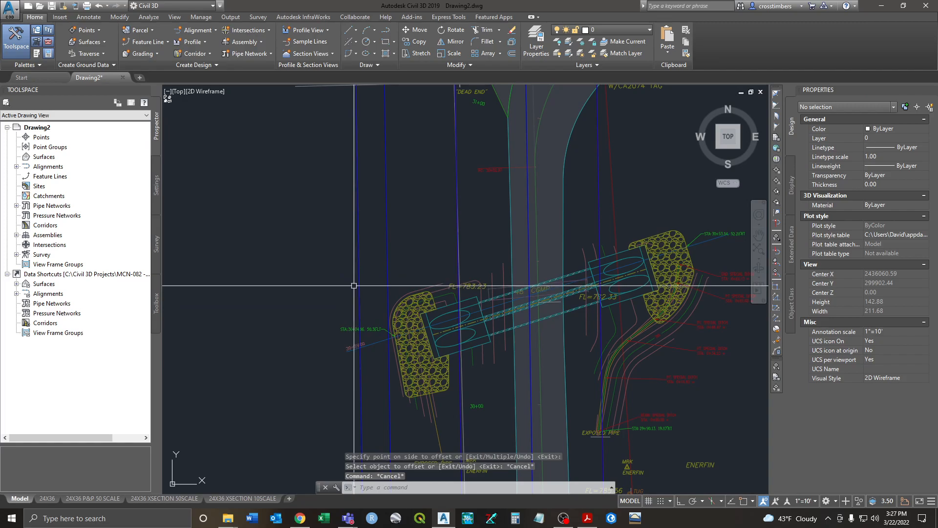
pyautogui.click(384, 268)
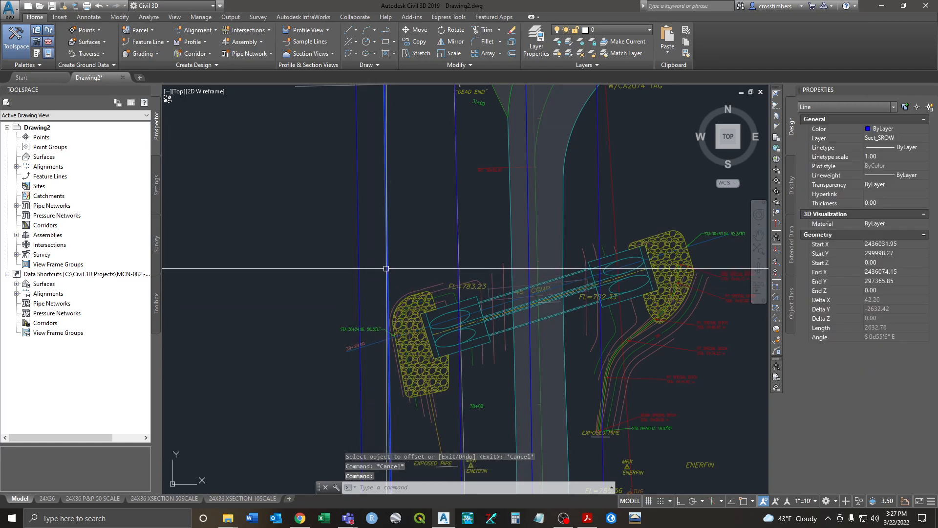
pyautogui.press('Delete')
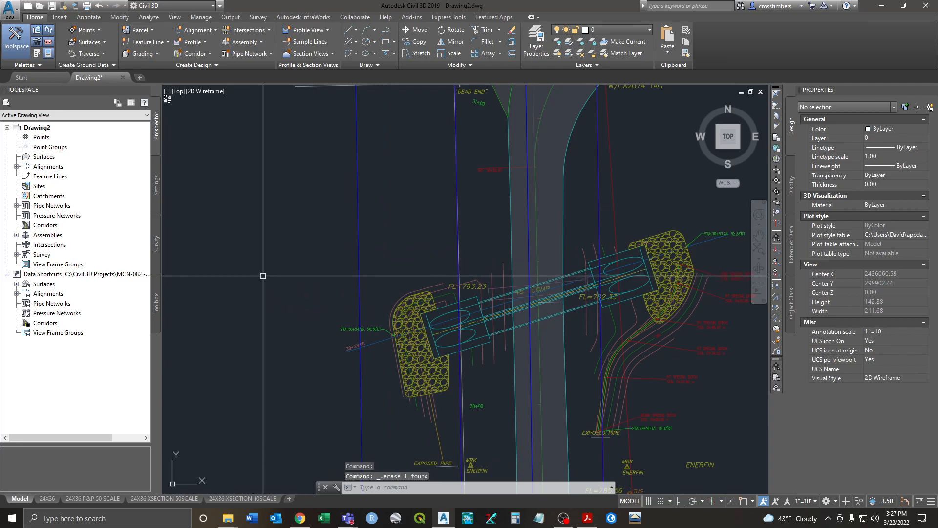
# Step: Copy the right-of-way line with CO to a point south of the culvert, crossing the road
pyautogui.scroll(-2, 489, 283)
pyautogui.moveTo(522, 247); pyautogui.dragTo(494, 279, button='middle')
pyautogui.write('co')
pyautogui.press('Return')
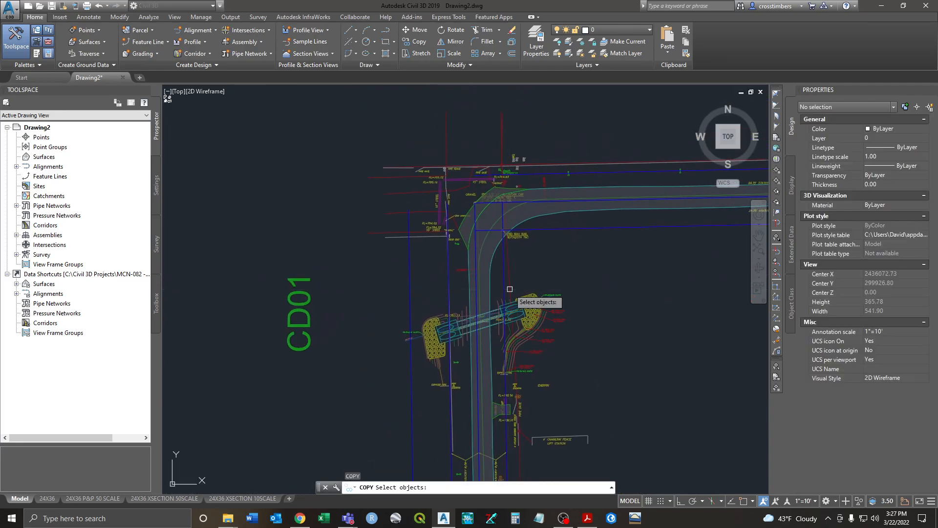
pyautogui.click(570, 227)
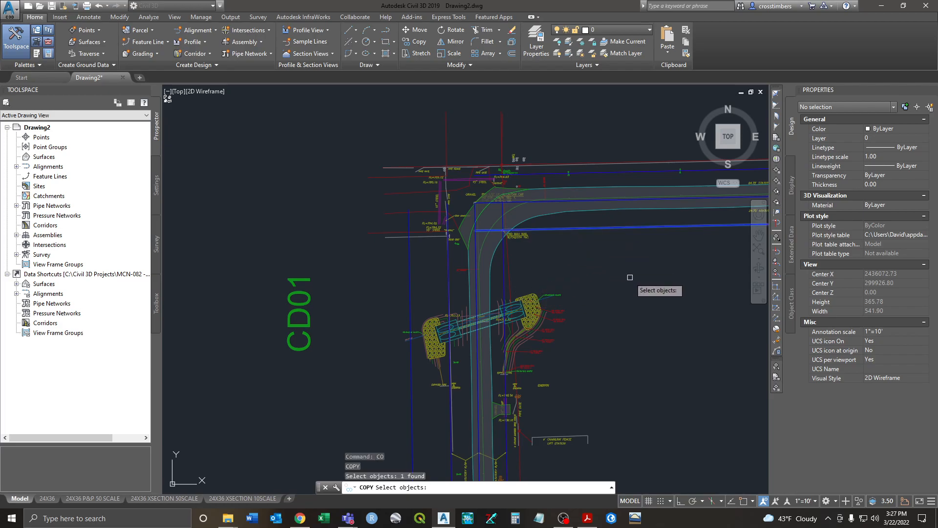
pyautogui.press('Return')
pyautogui.click(672, 319)
pyautogui.scroll(5, 525, 391)
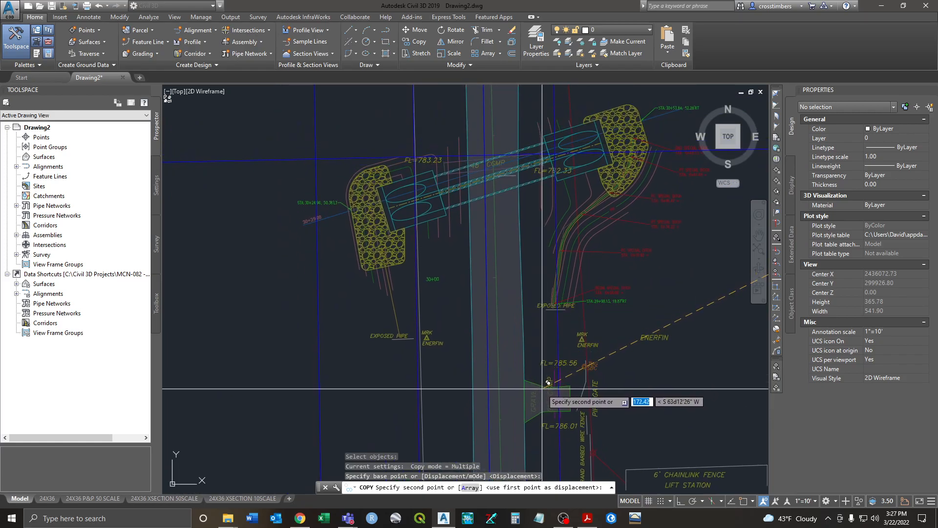
pyautogui.click(549, 383)
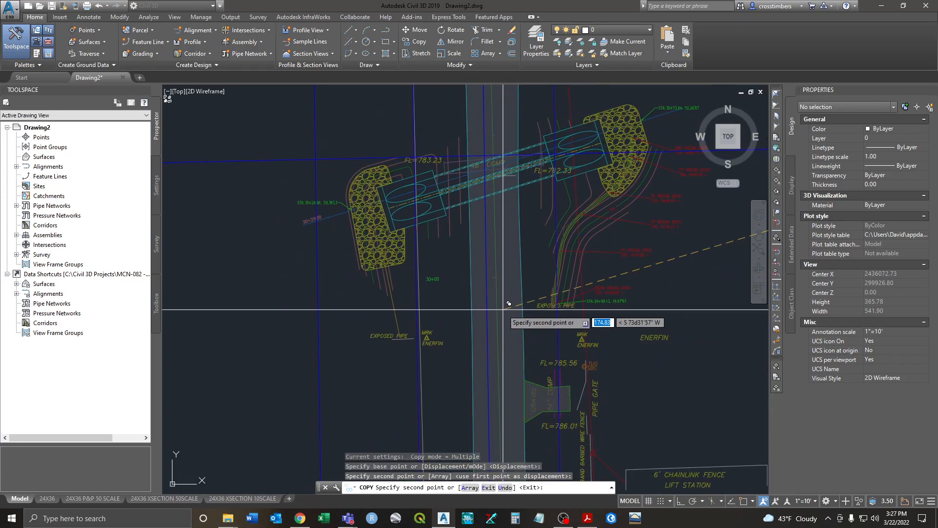
pyautogui.moveTo(495, 398); pyautogui.dragTo(492, 311, button='middle')
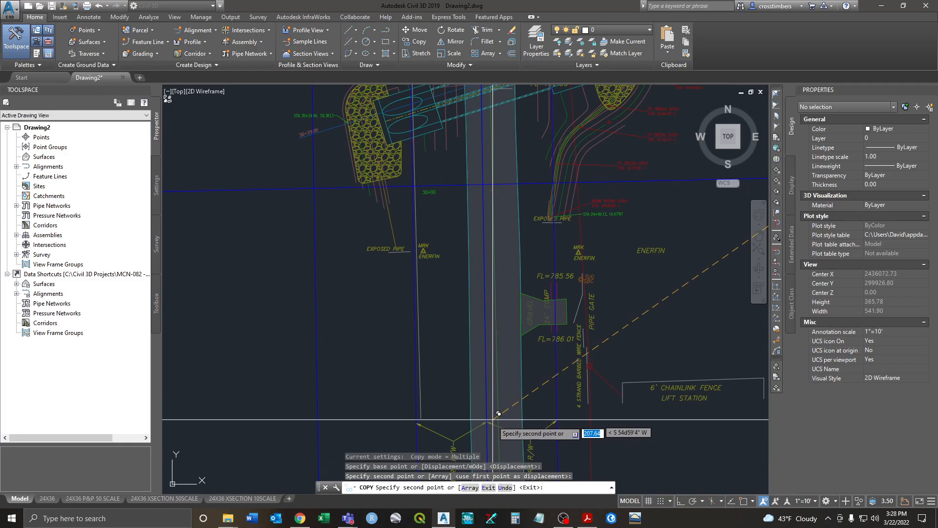
pyautogui.press('Escape')
pyautogui.press('Escape')
pyautogui.moveTo(392, 229); pyautogui.dragTo(407, 323, button='middle')
# Step: Offset the two horizontal right-of-way lines by 10.00, one upward and one downward
pyautogui.write('o')
pyautogui.press('Return')
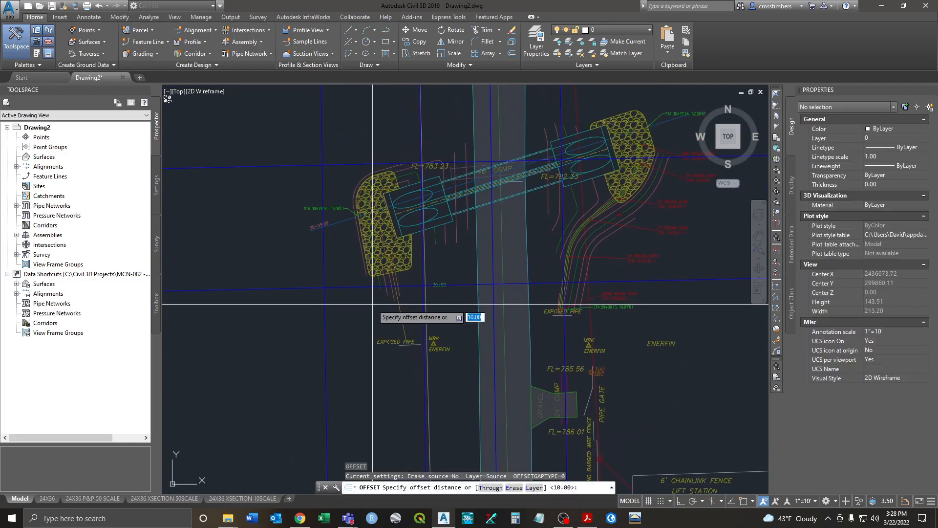
pyautogui.press('Return')
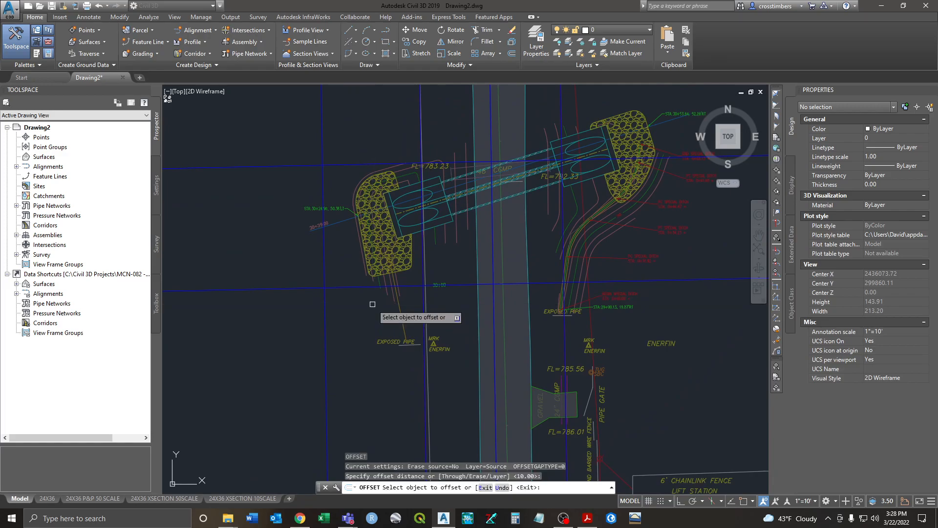
pyautogui.click(352, 169)
pyautogui.click(347, 140)
pyautogui.click(347, 243)
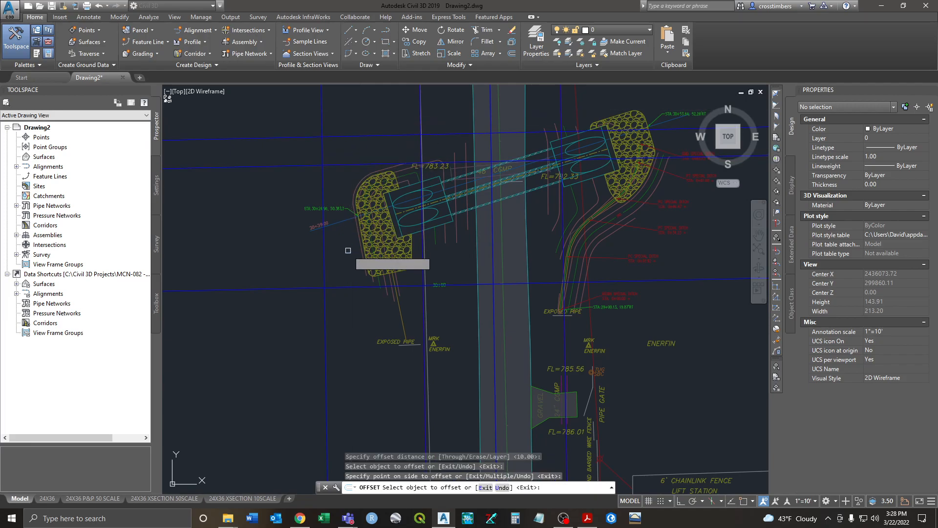
pyautogui.click(348, 284)
pyautogui.click(351, 312)
pyautogui.rightClick(355, 337)
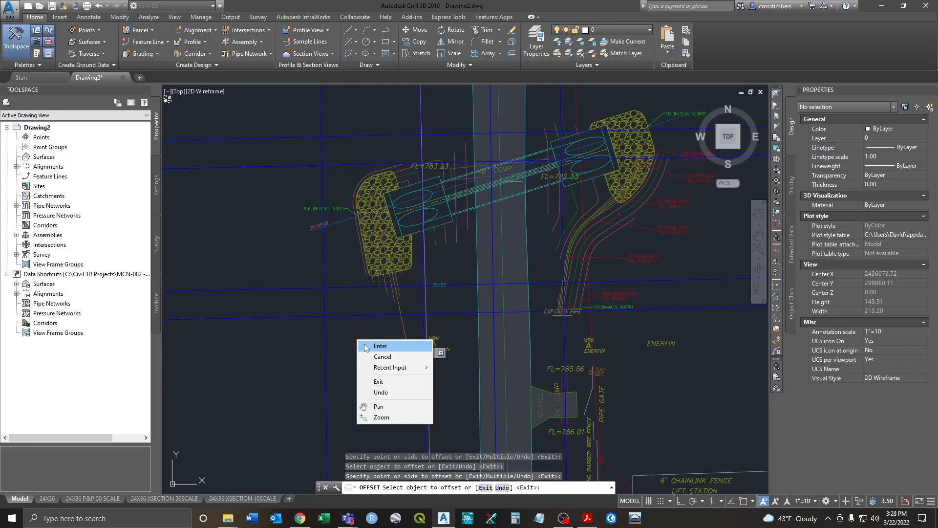
pyautogui.click(374, 342)
# Step: Delete the two leftover original horizontal lines and recentre on the culvert
pyautogui.click(348, 285)
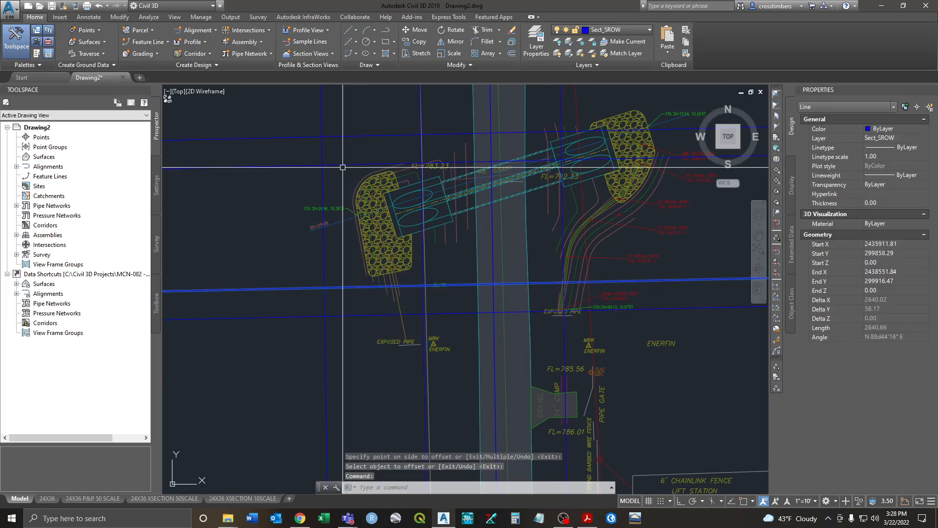
pyautogui.click(343, 167)
pyautogui.press('Delete')
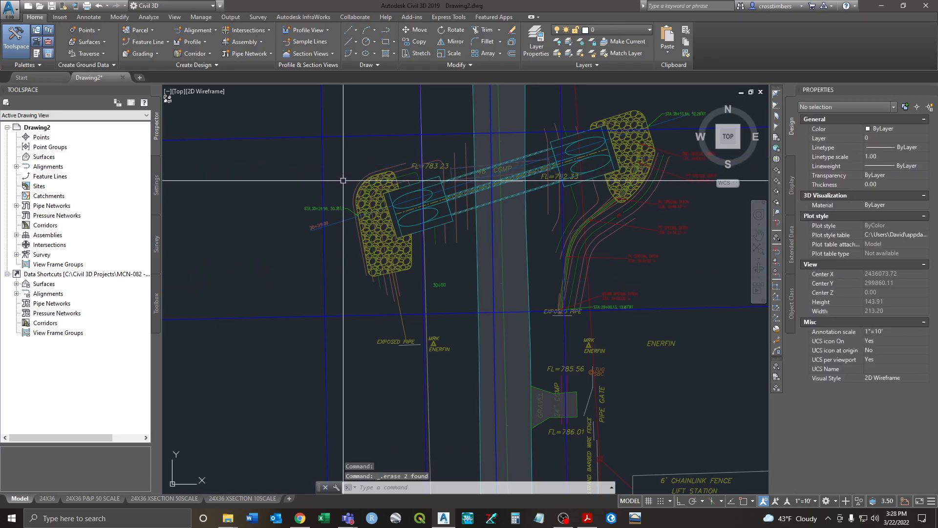
pyautogui.moveTo(526, 240); pyautogui.dragTo(507, 272, button='middle')
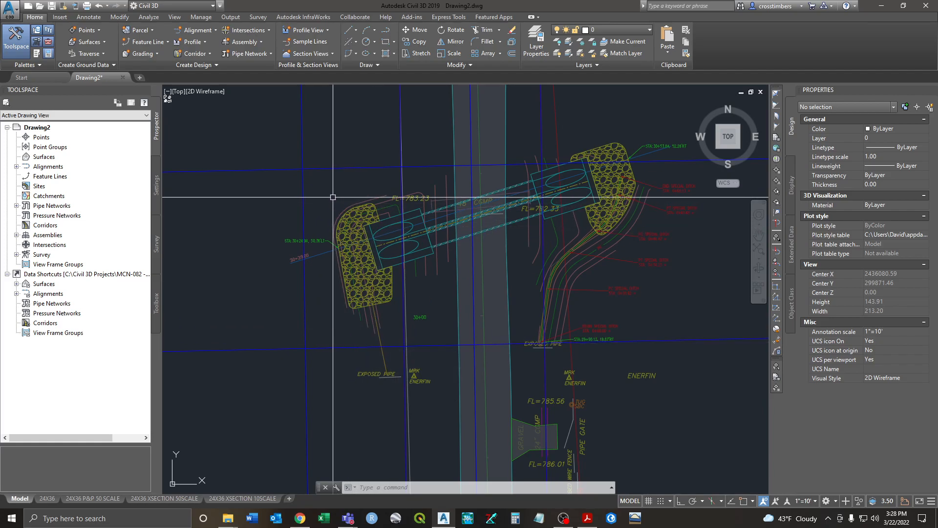
# Step: Trim the overhanging ends of the top and vertical lines against window-selected cutting edges
pyautogui.write('r')
pyautogui.press('Return')
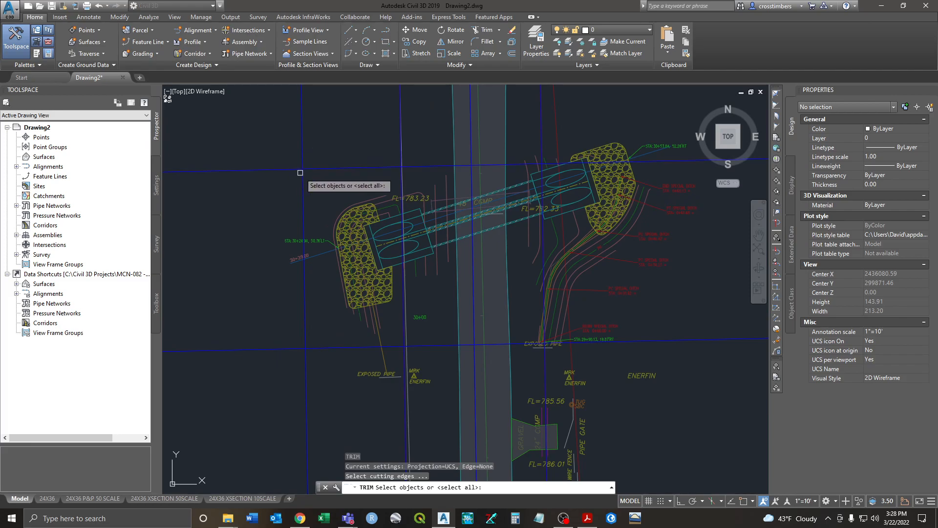
pyautogui.click(314, 342)
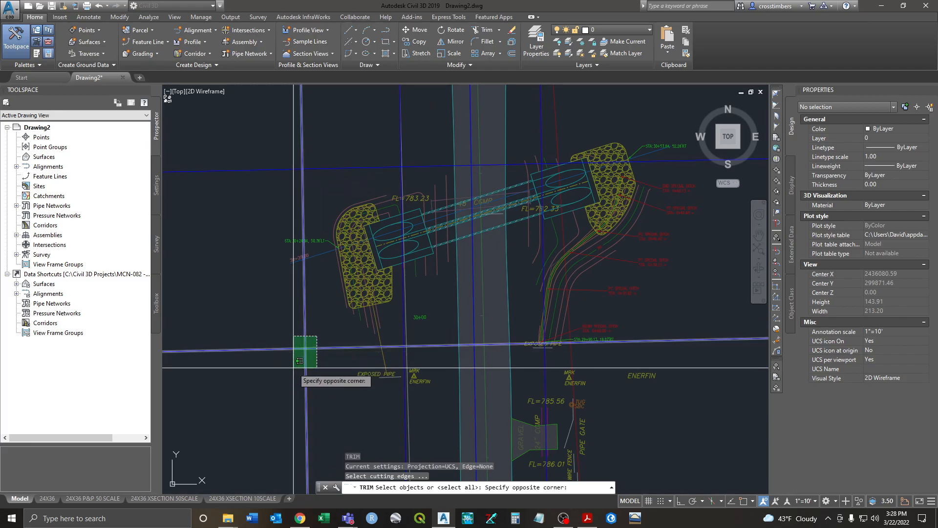
pyautogui.click(296, 368)
pyautogui.click(320, 164)
pyautogui.click(294, 176)
pyautogui.press('Return')
pyautogui.click(291, 170)
pyautogui.click(301, 155)
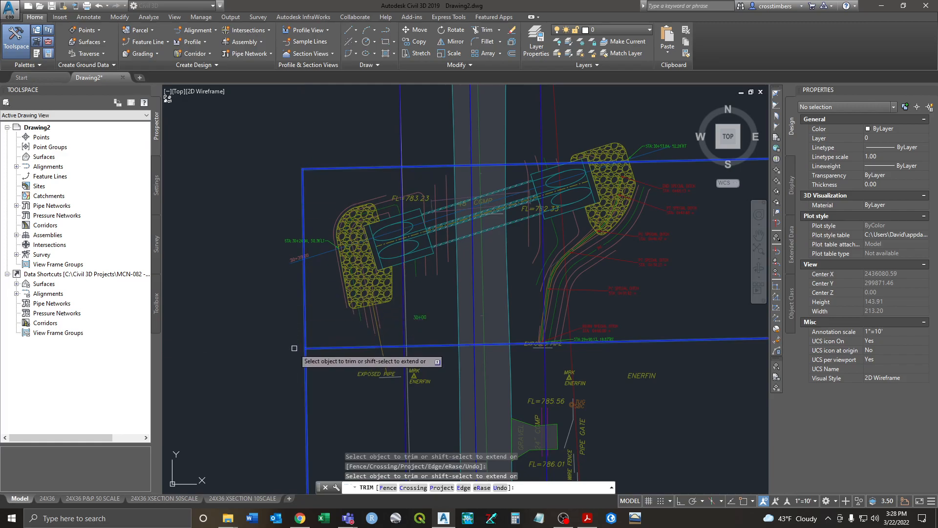
pyautogui.rightClick(305, 362)
pyautogui.click(332, 369)
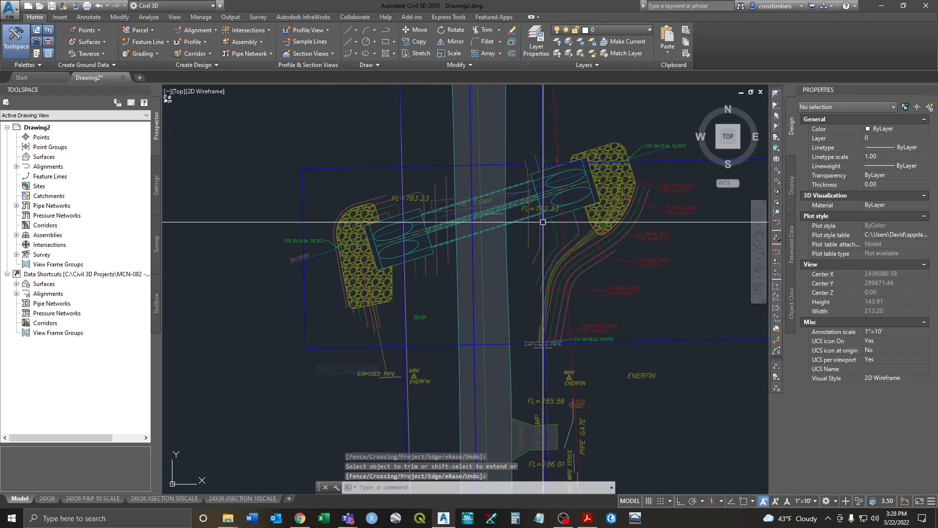
# Step: Pan and zoom to review the closed boundary rectangle around the culvert and road corner
pyautogui.moveTo(642, 190); pyautogui.dragTo(468, 211, button='middle')
pyautogui.scroll(-1, 468, 211)
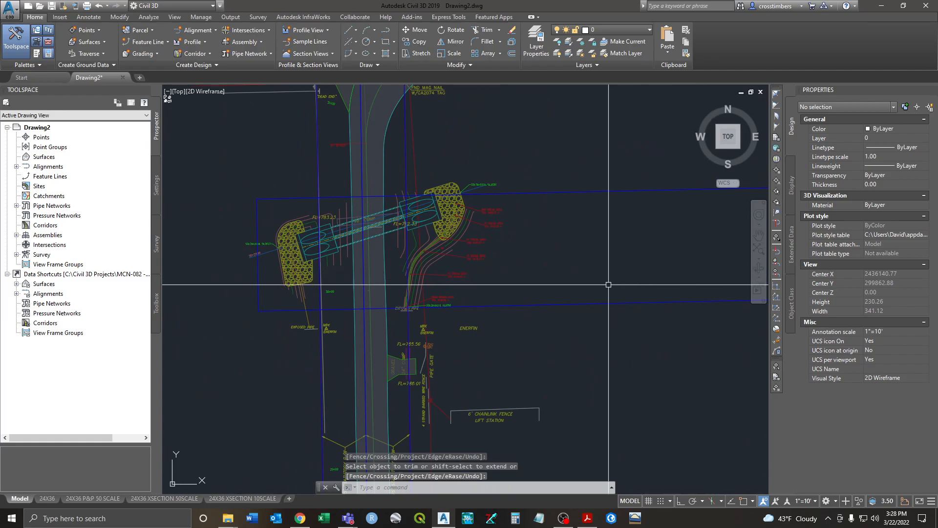
pyautogui.moveTo(365, 264); pyautogui.dragTo(370, 283, button='middle')
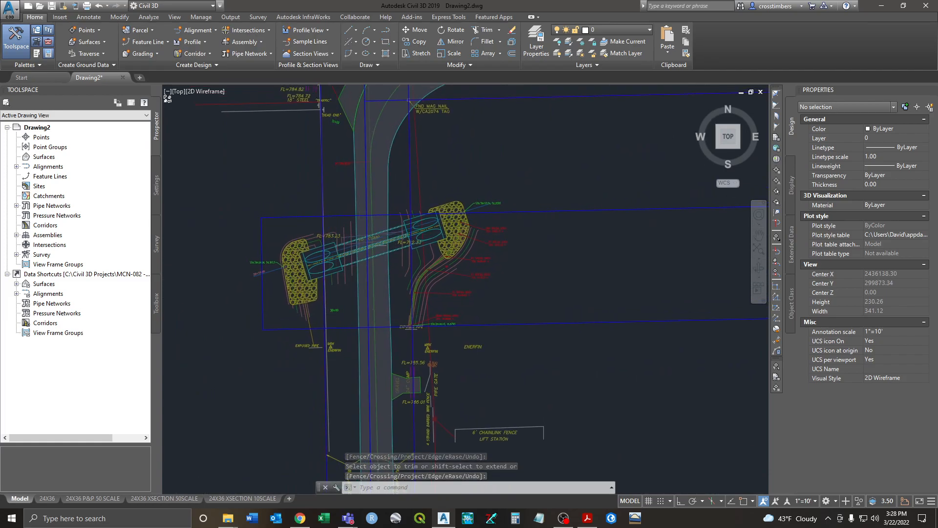
pyautogui.scroll(1, 331, 223)
pyautogui.scroll(-3, 331, 223)
pyautogui.moveTo(362, 185); pyautogui.dragTo(364, 197, button='middle')
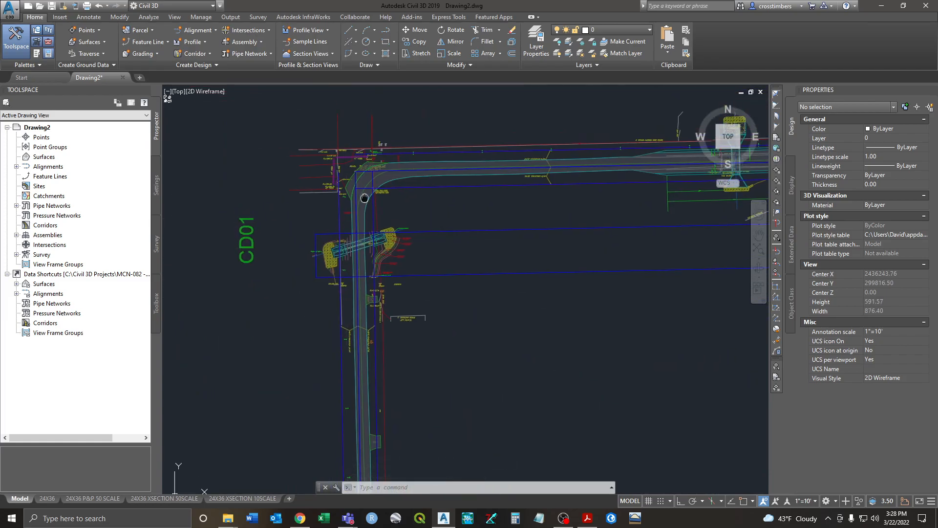
pyautogui.scroll(2, 345, 206)
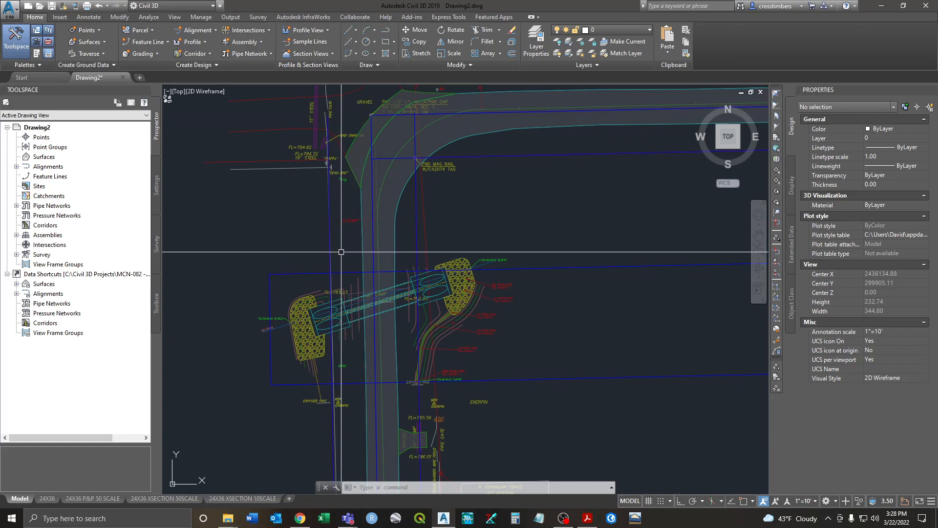
# Step: Trim the horizontal boundary line back to the vertical blue line as cutting edge
pyautogui.write('r')
pyautogui.press('Return')
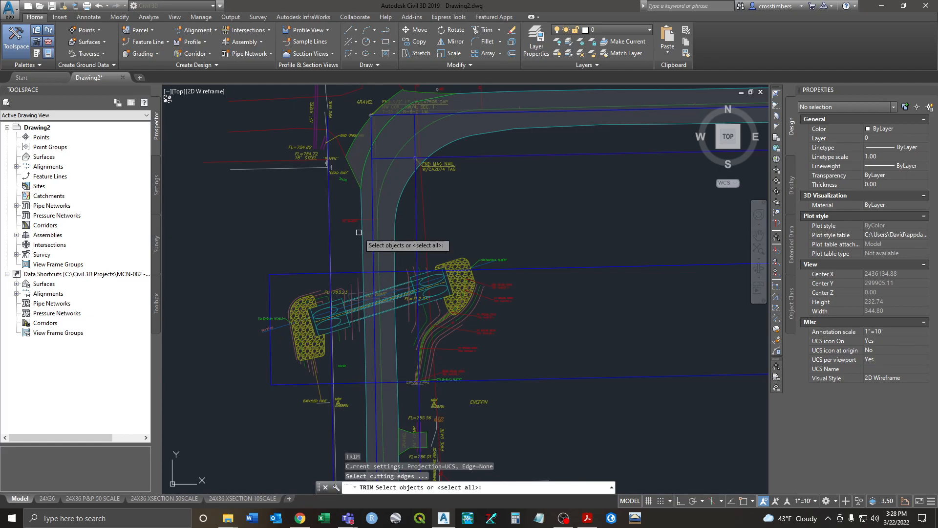
pyautogui.scroll(4, 368, 269)
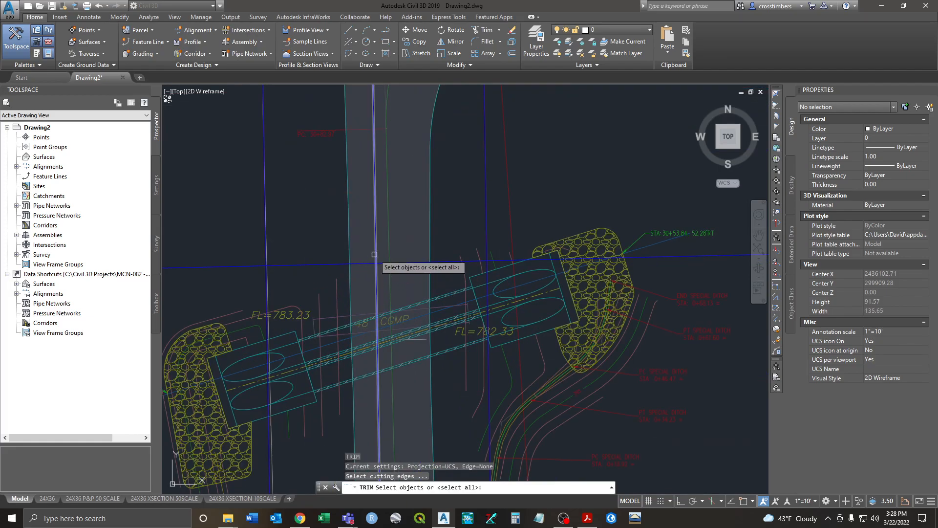
pyautogui.click(374, 254)
pyautogui.scroll(-4, 374, 252)
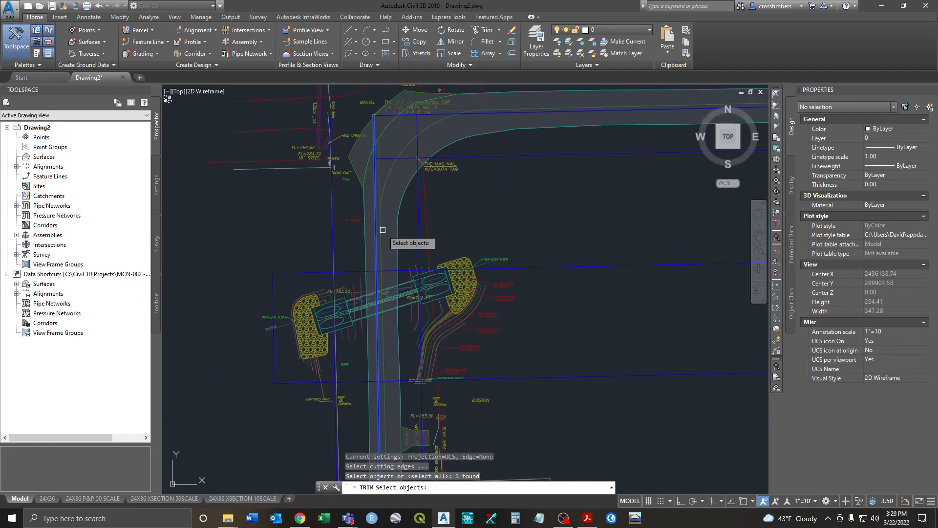
pyautogui.scroll(2, 379, 249)
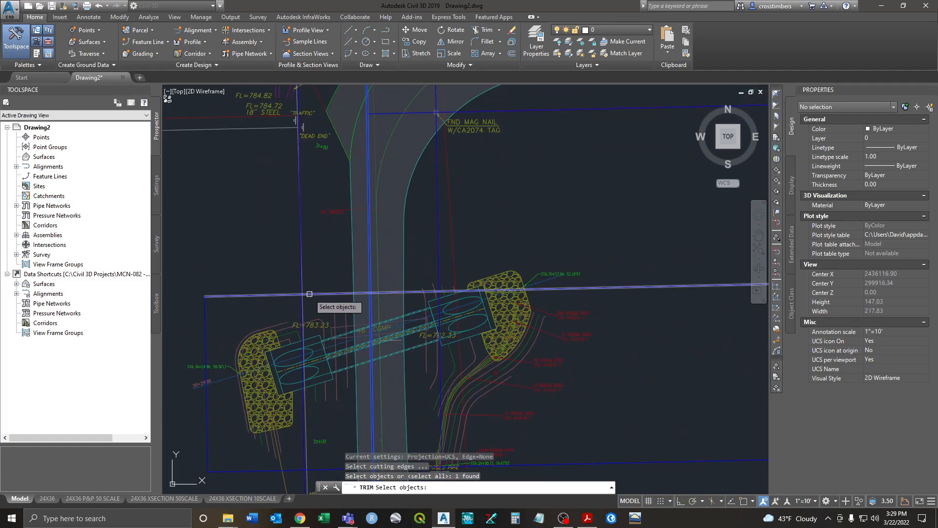
pyautogui.press('Return')
pyautogui.rightClick(389, 291)
pyautogui.click(407, 298)
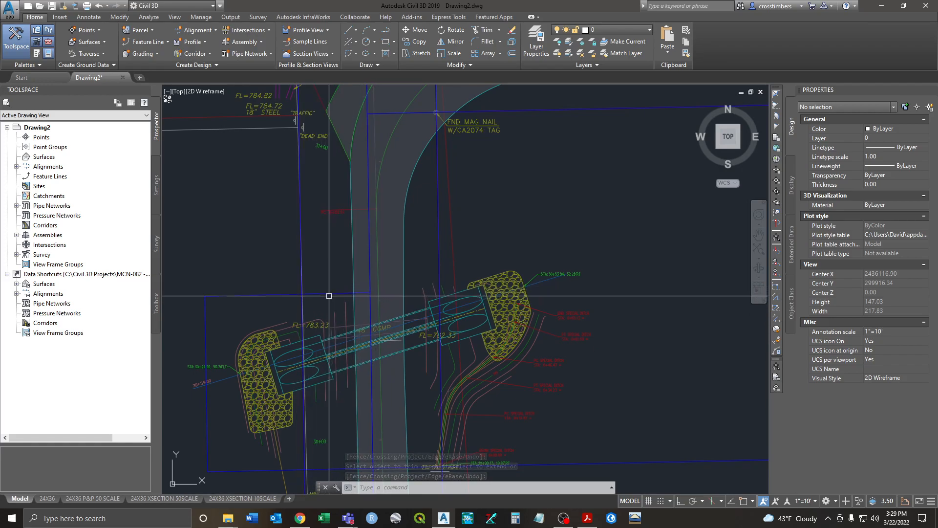
# Step: Start trimming below the culvert with two blue lines as cutting edges, then cancel
pyautogui.moveTo(257, 295); pyautogui.dragTo(251, 213, button='middle')
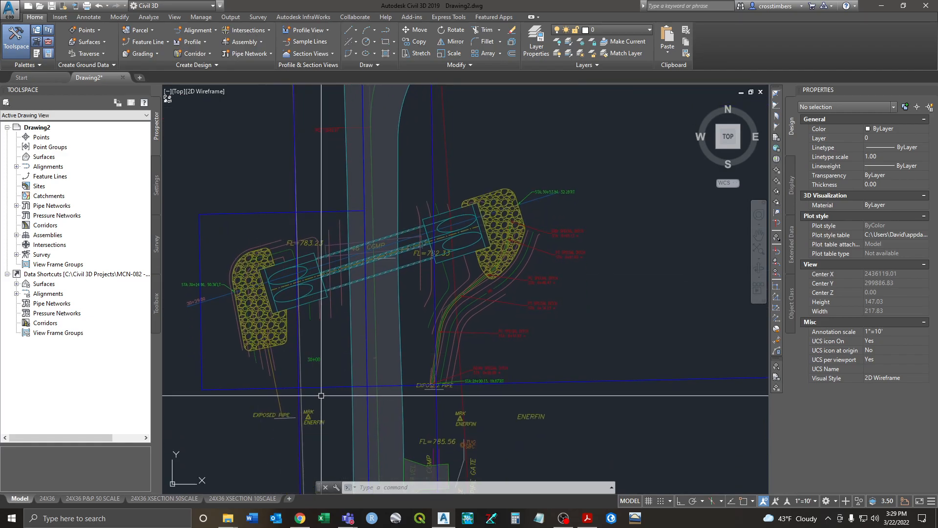
pyautogui.write('r')
pyautogui.press('Return')
pyautogui.scroll(6, 293, 383)
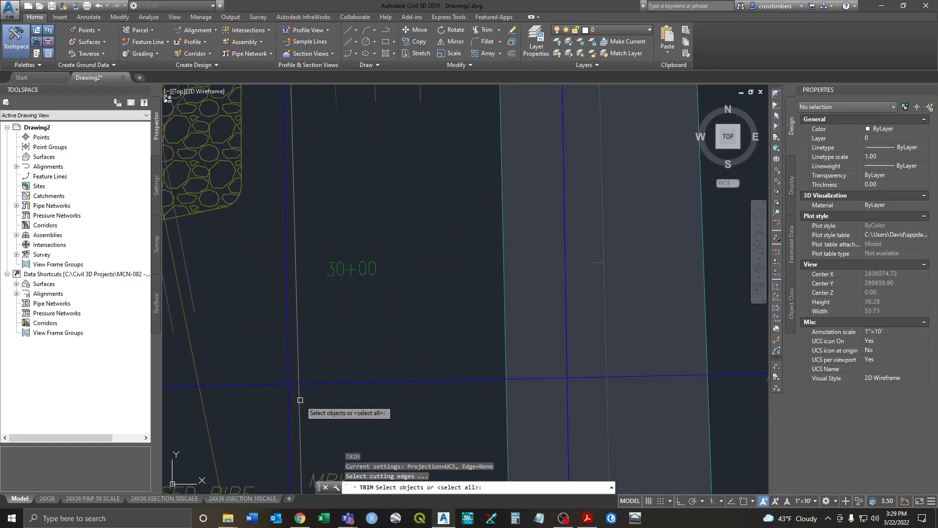
pyautogui.click(289, 376)
pyautogui.click(280, 382)
pyautogui.scroll(-6, 282, 393)
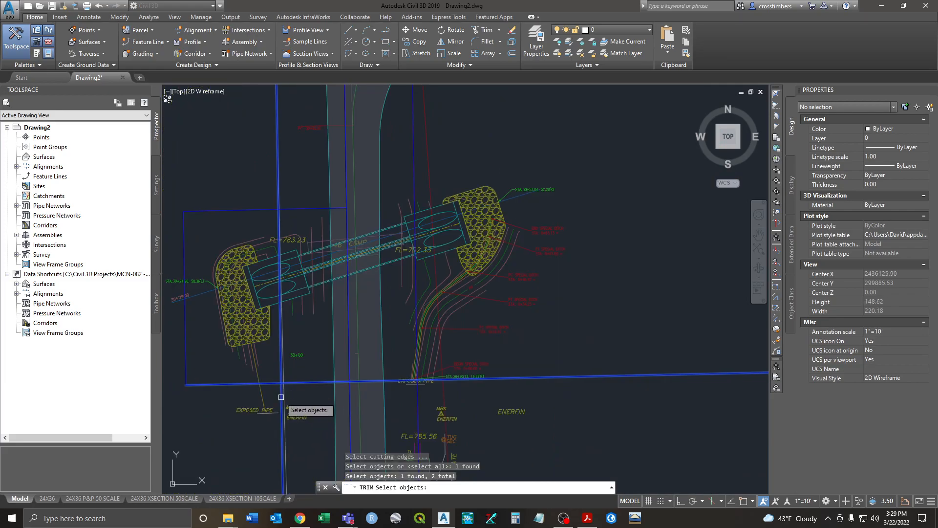
pyautogui.scroll(4, 282, 376)
pyautogui.press('Escape')
# Step: Redo the trim below the culvert using only the vertical blue line as cutting edge
pyautogui.rightClick(283, 374)
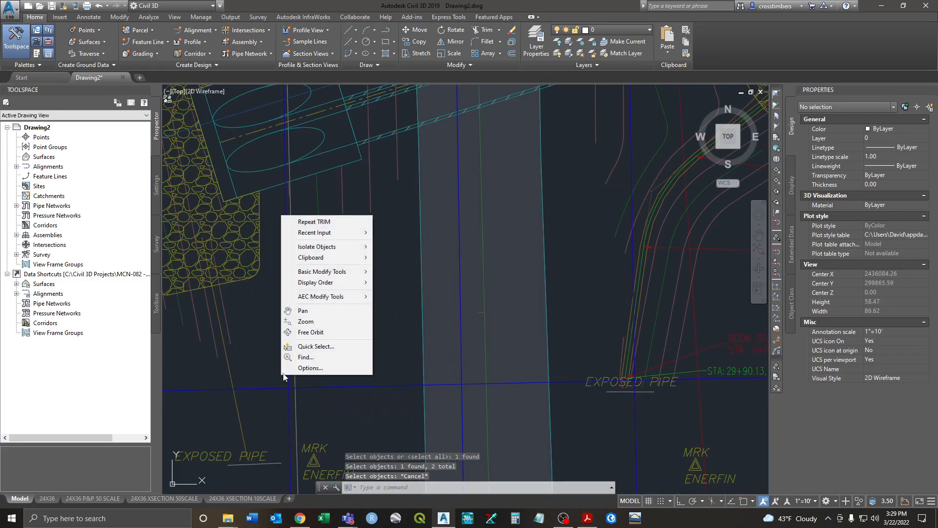
pyautogui.click(314, 221)
pyautogui.click(288, 376)
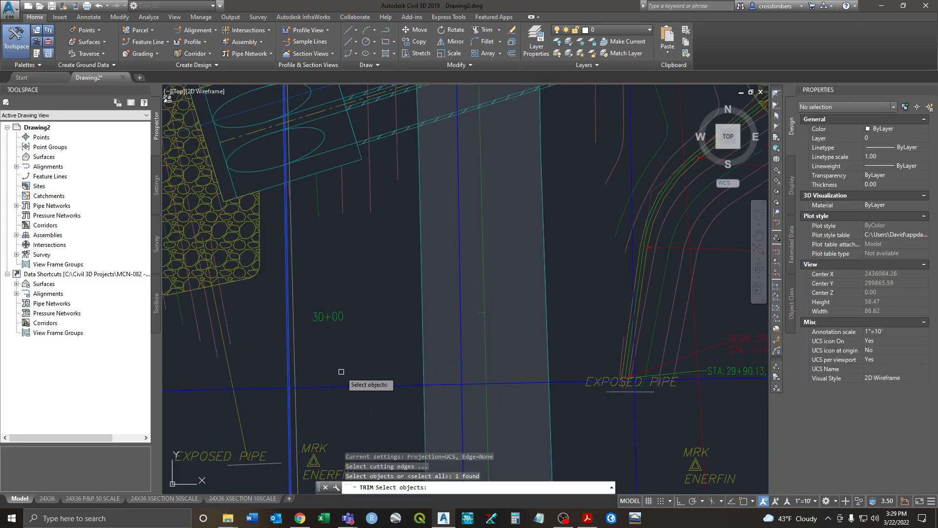
pyautogui.press('Return')
pyautogui.rightClick(344, 387)
pyautogui.click(362, 390)
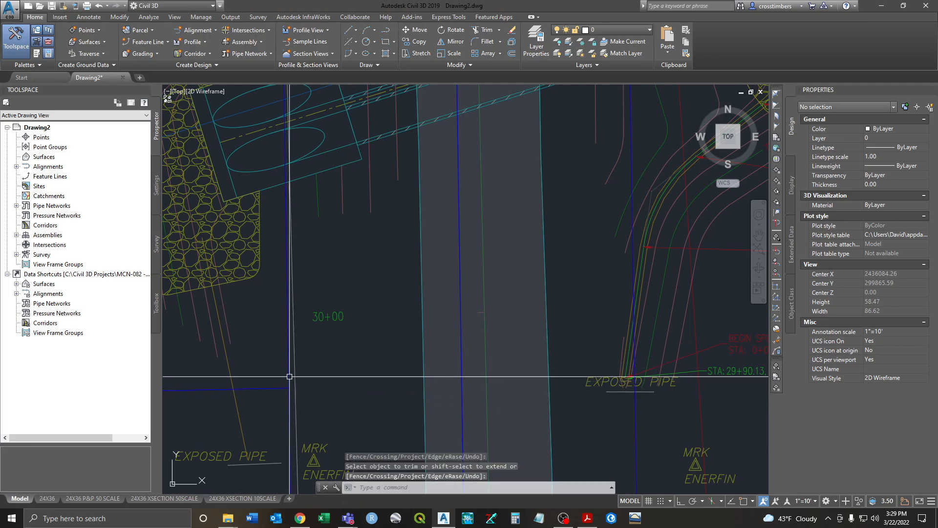
pyautogui.scroll(-6, 277, 373)
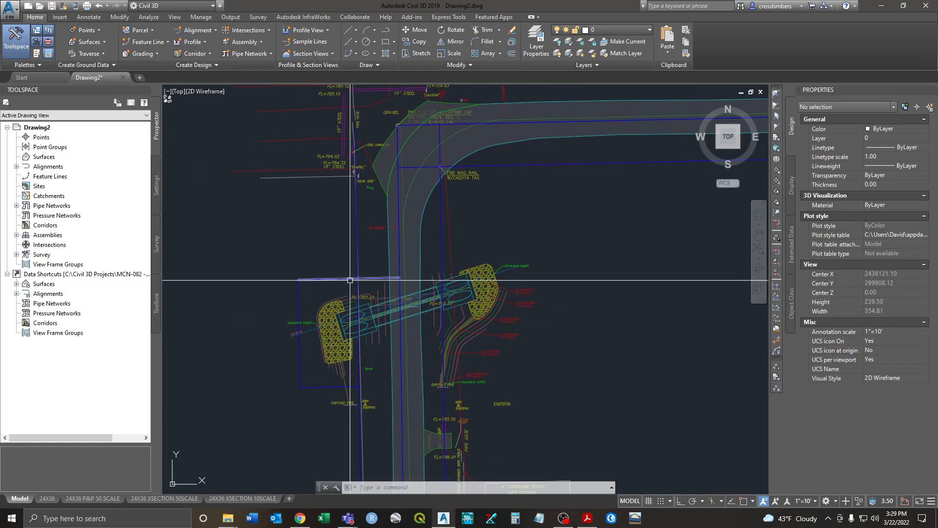
# Step: Check the blue line's layer, then set CD01-W-ROW as the current layer in the Layer Properties Manager
pyautogui.click(335, 278)
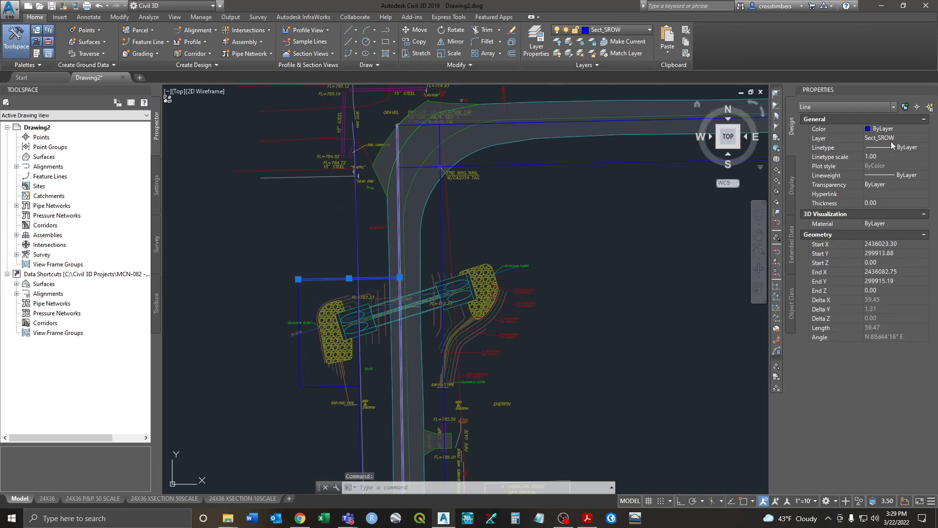
pyautogui.press('Escape')
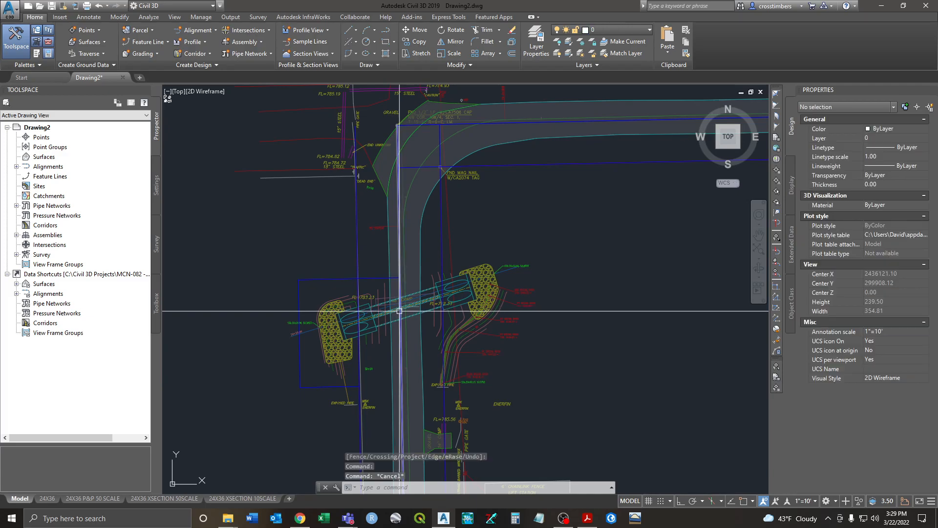
pyautogui.click(534, 49)
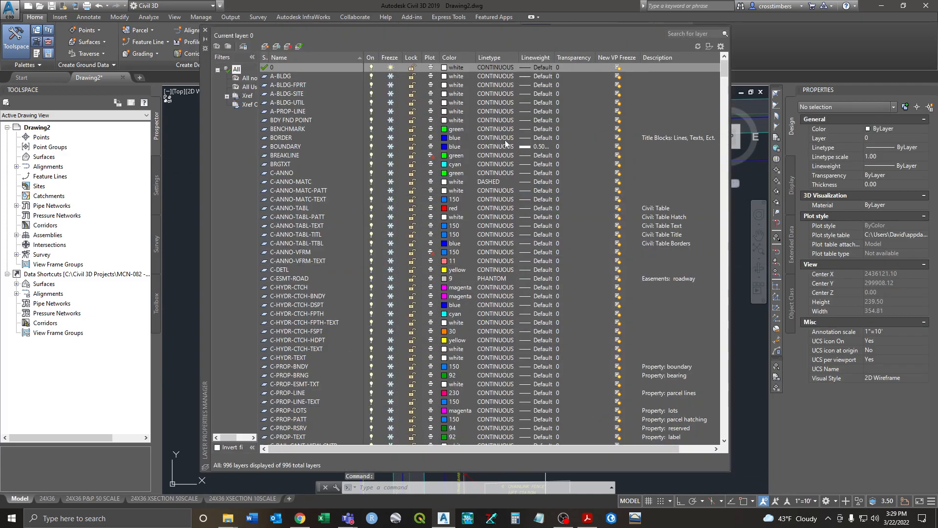
pyautogui.scroll(-6, 304, 207)
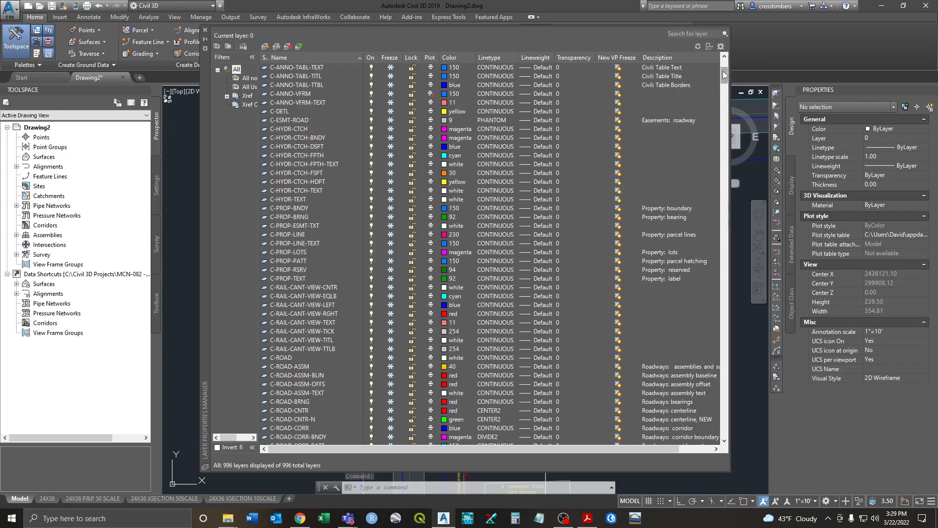
pyautogui.moveTo(723, 71); pyautogui.dragTo(725, 128)
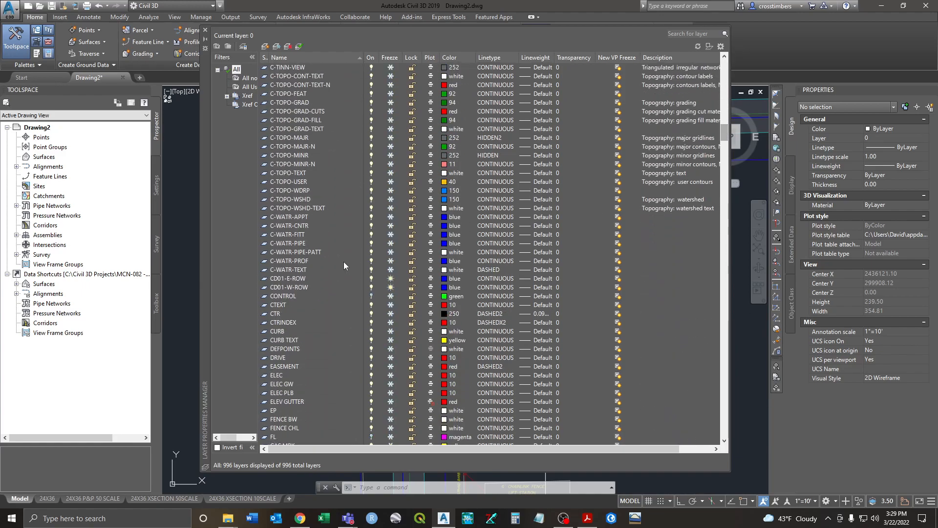
pyautogui.doubleClick(265, 287)
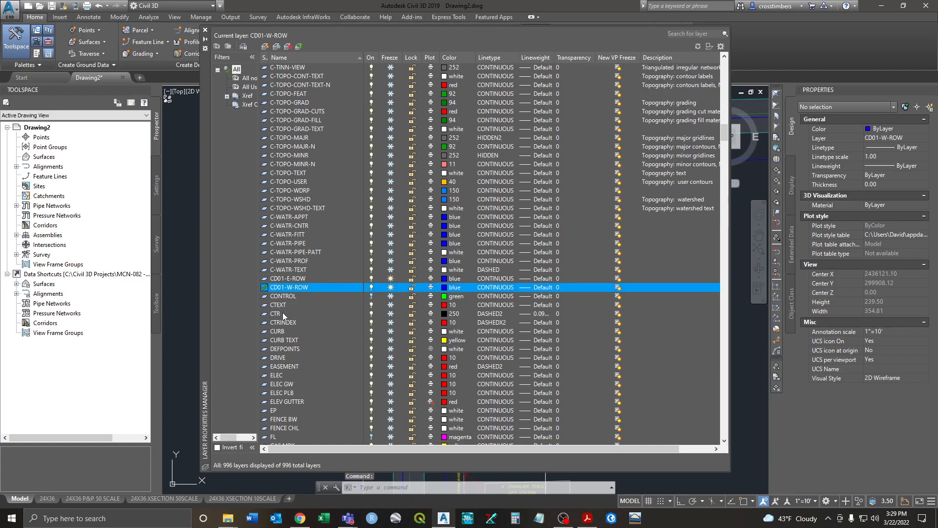
pyautogui.click(205, 30)
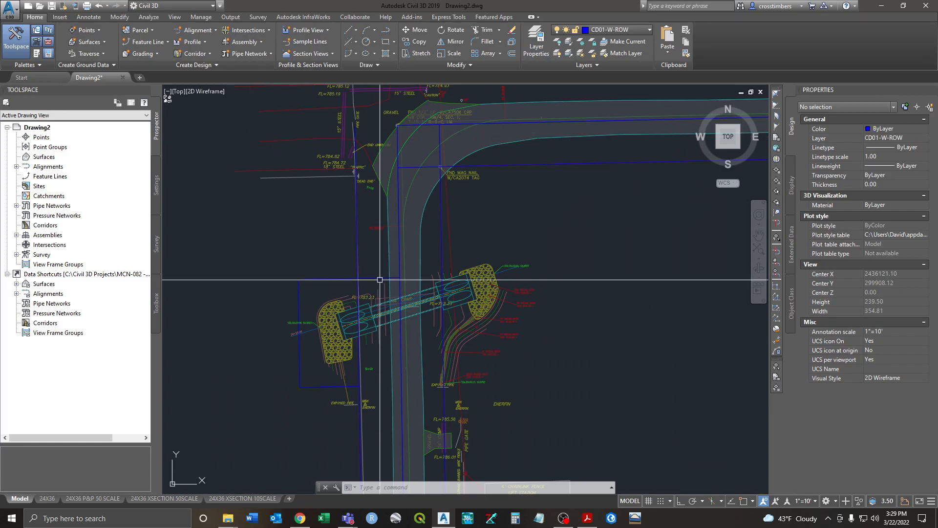
# Step: Start a polyline at the corner vertex and add a vertex at the culvert headwall line endpoint
pyautogui.moveTo(377, 258); pyautogui.dragTo(373, 270, button='middle')
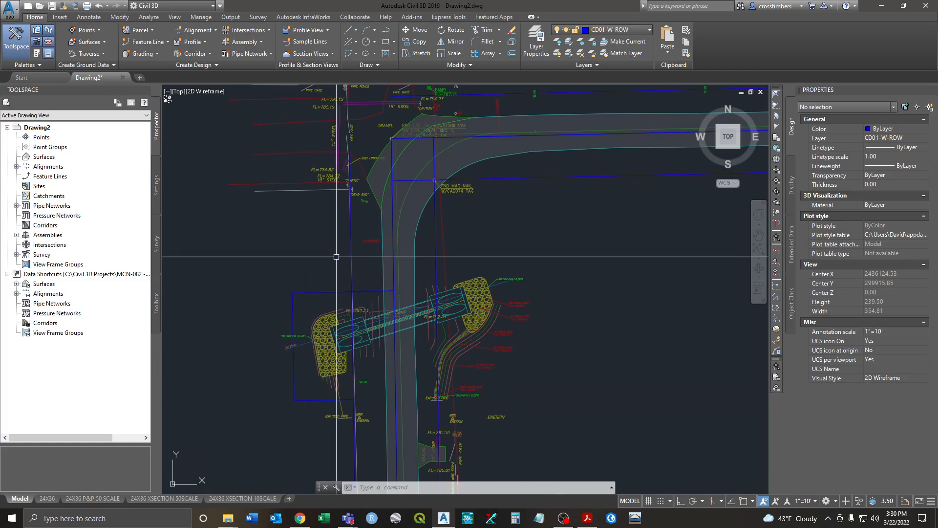
pyautogui.press('Return')
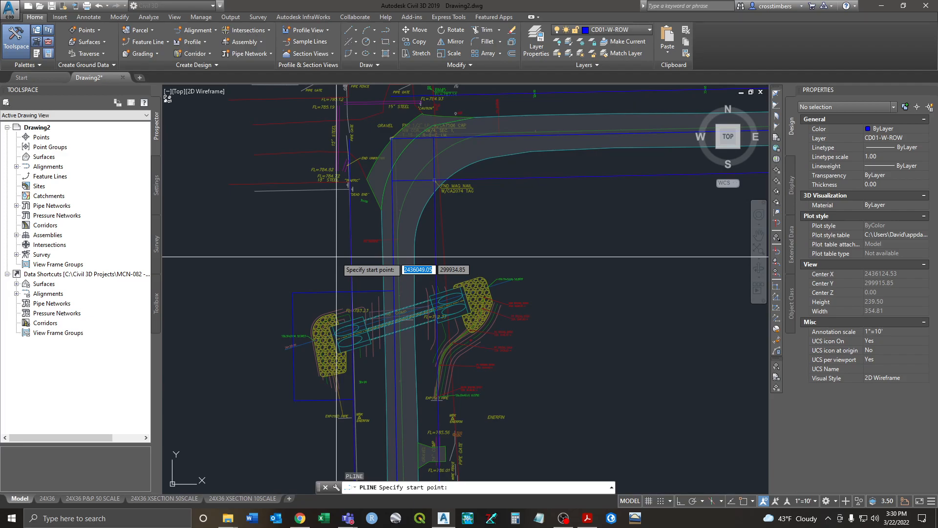
pyautogui.scroll(2, 390, 127)
pyautogui.scroll(6, 400, 158)
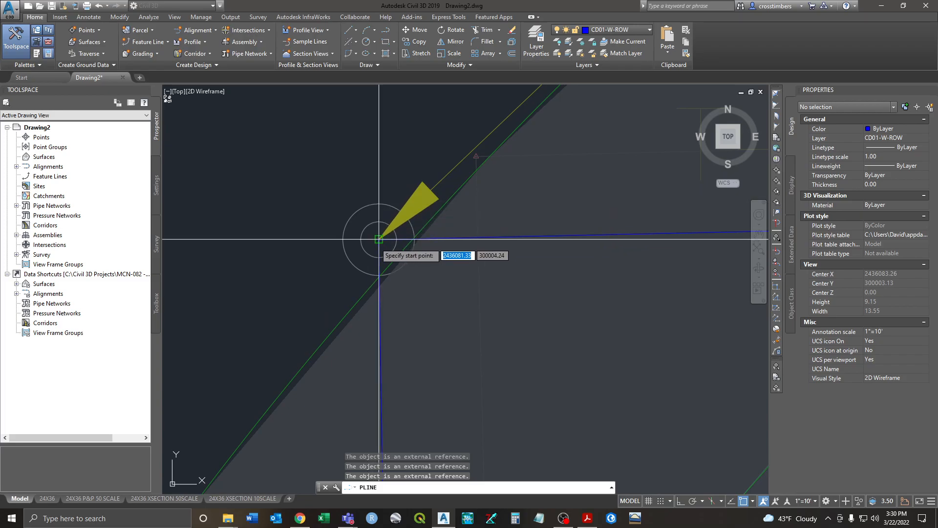
pyautogui.click(379, 239)
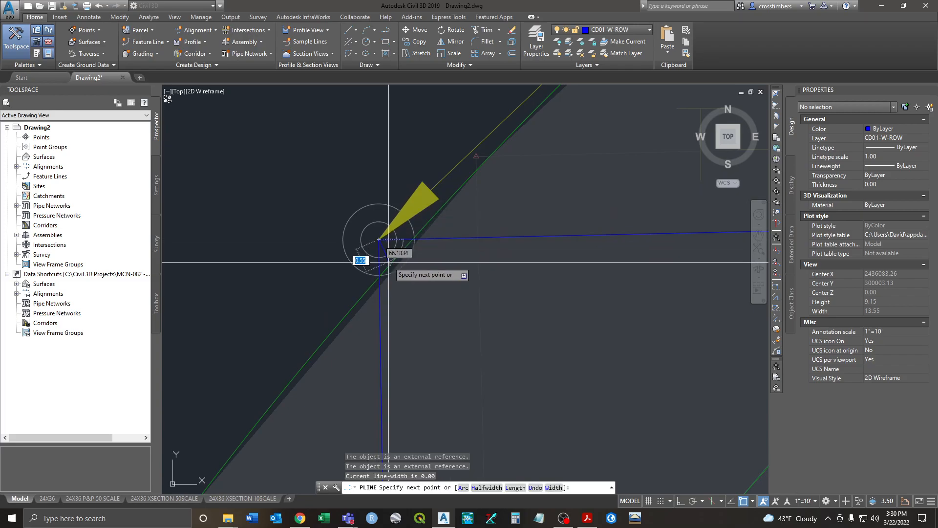
pyautogui.scroll(-4, 386, 263)
pyautogui.moveTo(421, 295); pyautogui.dragTo(414, 194, button='middle')
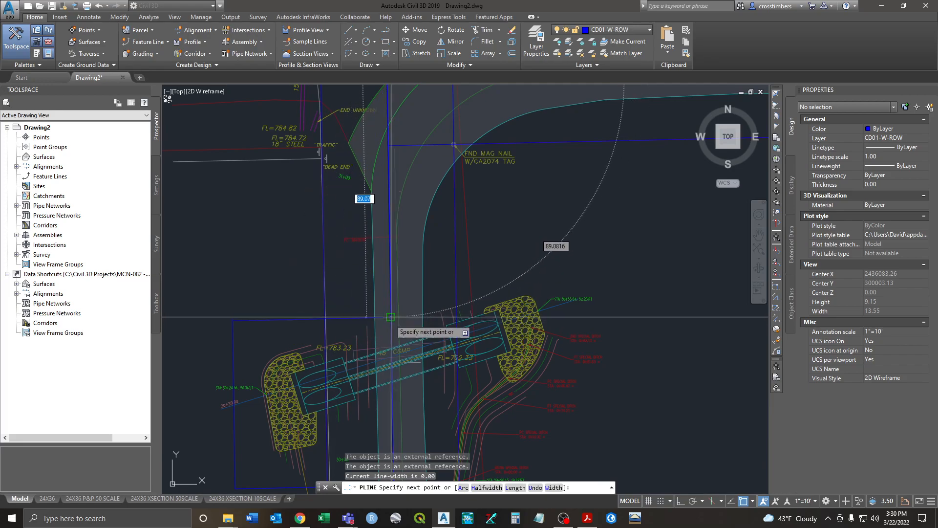
pyautogui.scroll(3, 391, 317)
pyautogui.click(392, 301)
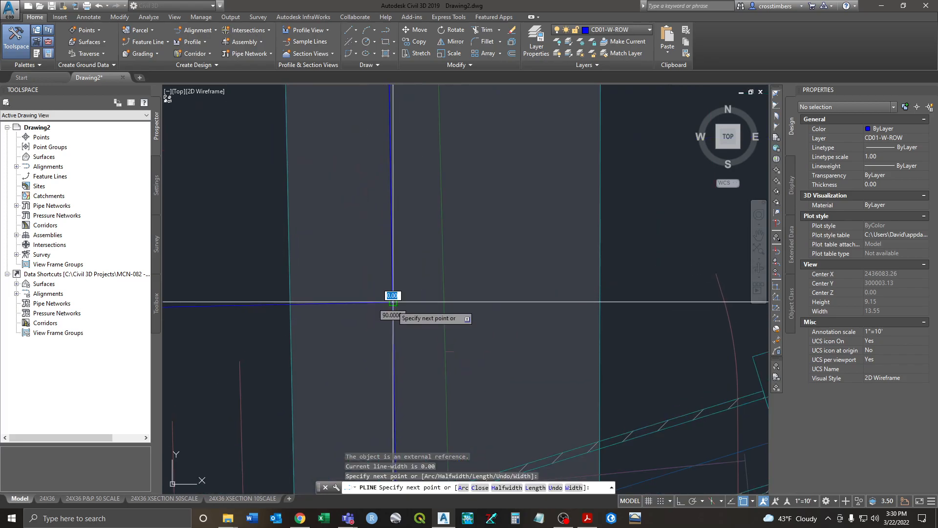
# Step: Add three more boundary vertices at snap points toward the lower corner
pyautogui.scroll(-3, 336, 310)
pyautogui.scroll(2, 469, 272)
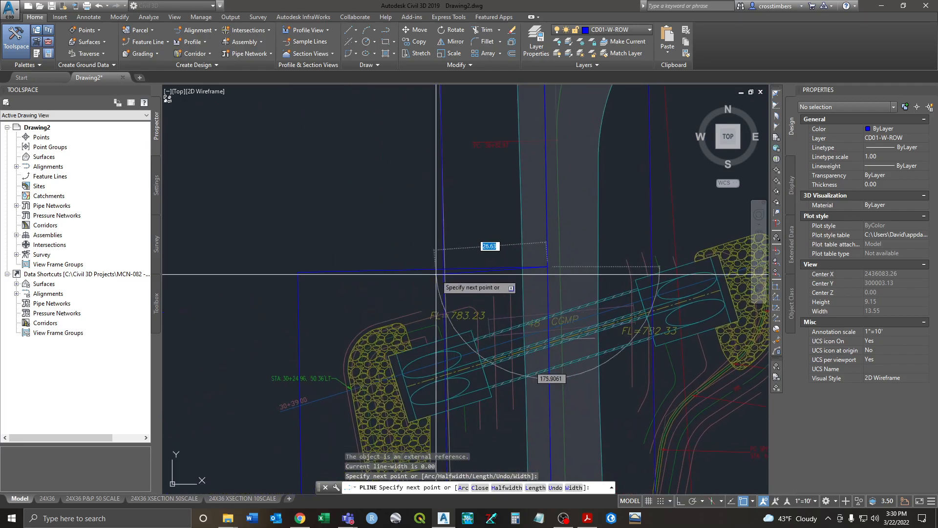
pyautogui.scroll(2, 439, 269)
pyautogui.scroll(1, 333, 259)
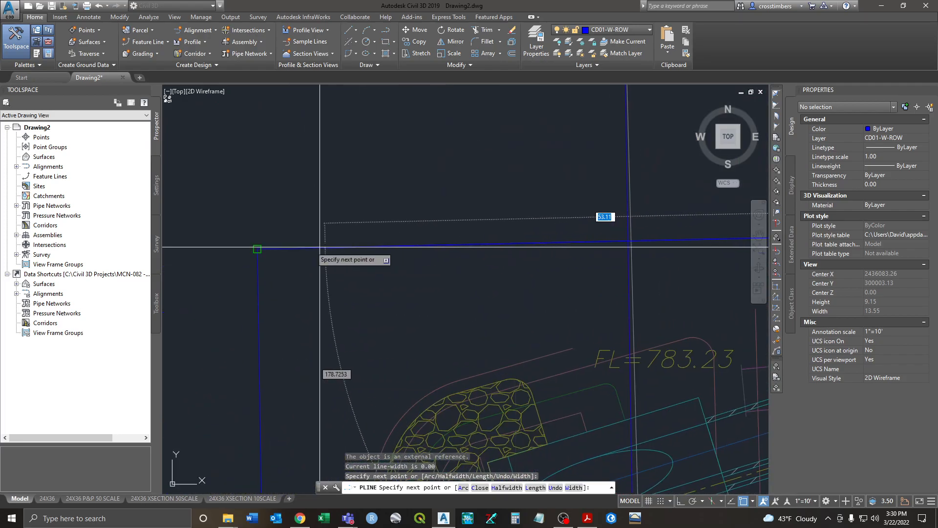
pyautogui.click(257, 249)
pyautogui.scroll(-3, 255, 250)
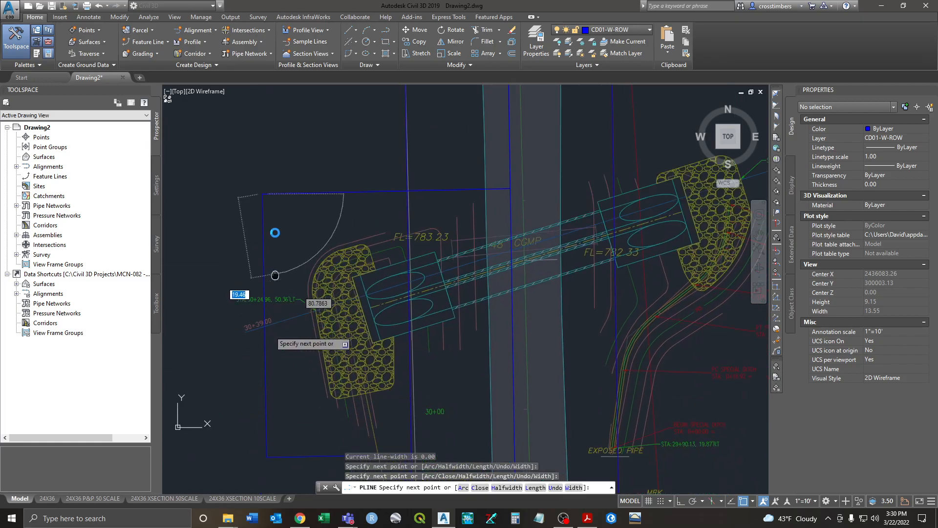
pyautogui.click(411, 402)
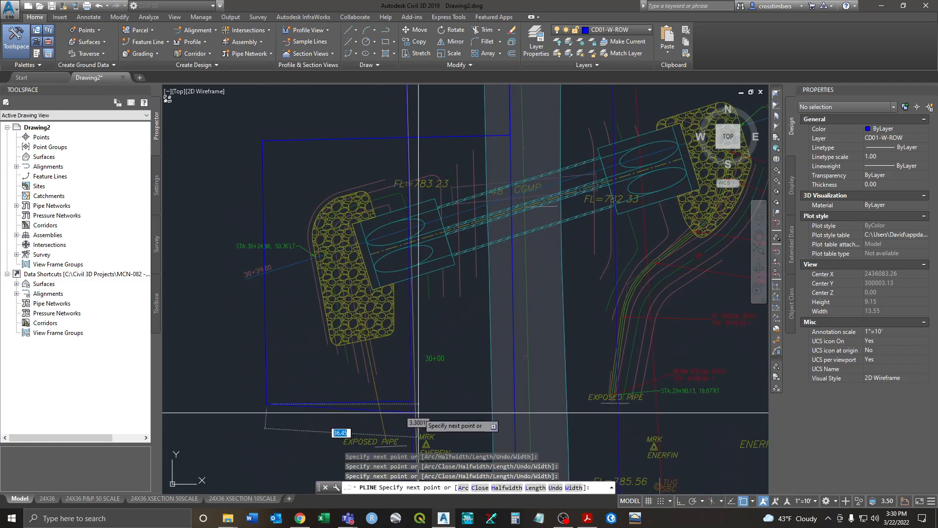
pyautogui.scroll(4, 416, 410)
pyautogui.click(396, 385)
pyautogui.scroll(-3, 406, 247)
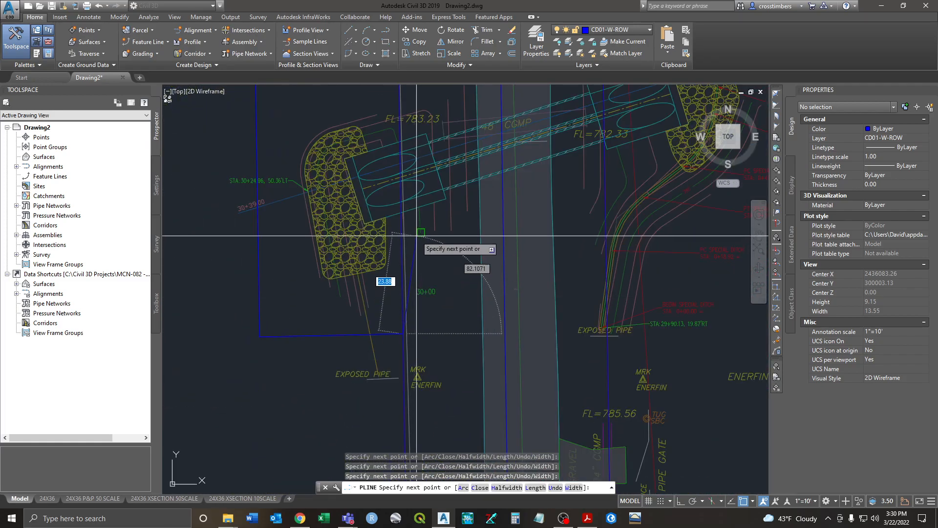
pyautogui.scroll(4, 394, 213)
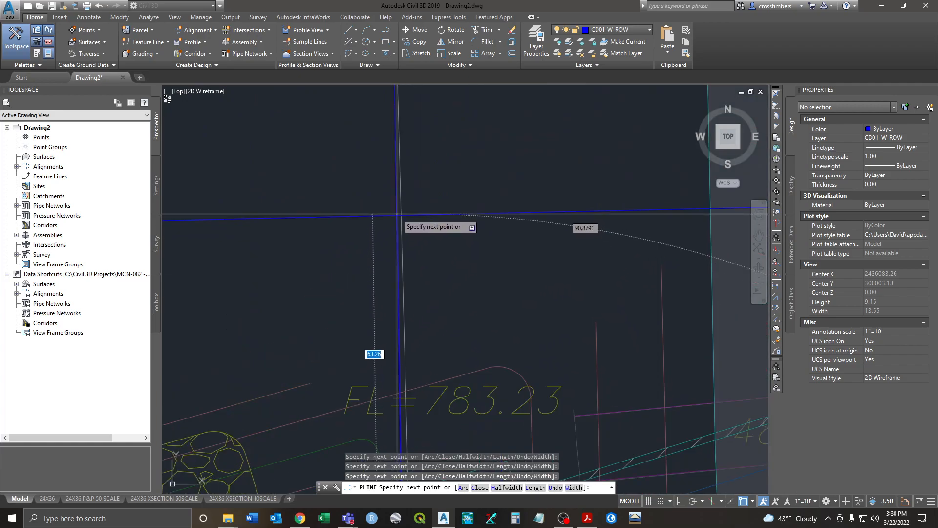
pyautogui.scroll(4, 398, 213)
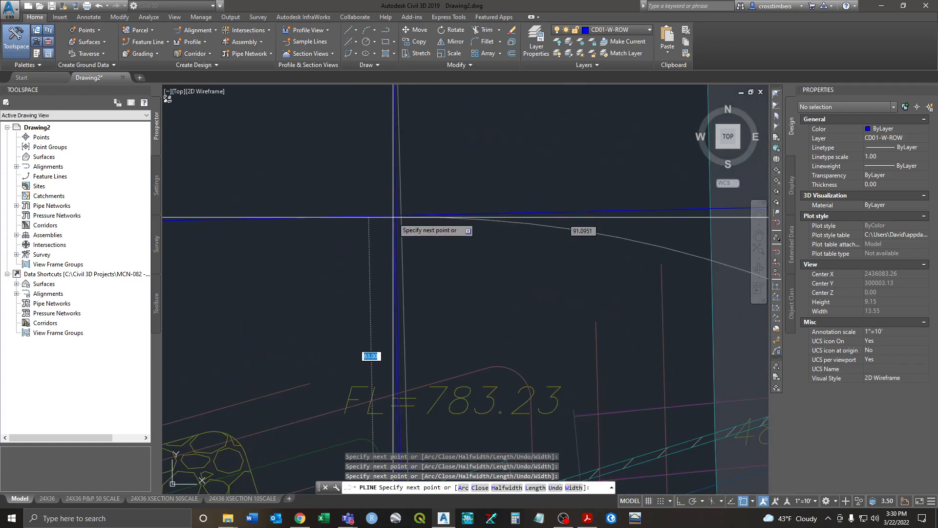
# Step: Snap the last vertex to the lines' intersection, end the polyline, and zoom out to the site
pyautogui.keyDown('shift'); pyautogui.rightClick(462, 167); pyautogui.keyUp('shift')
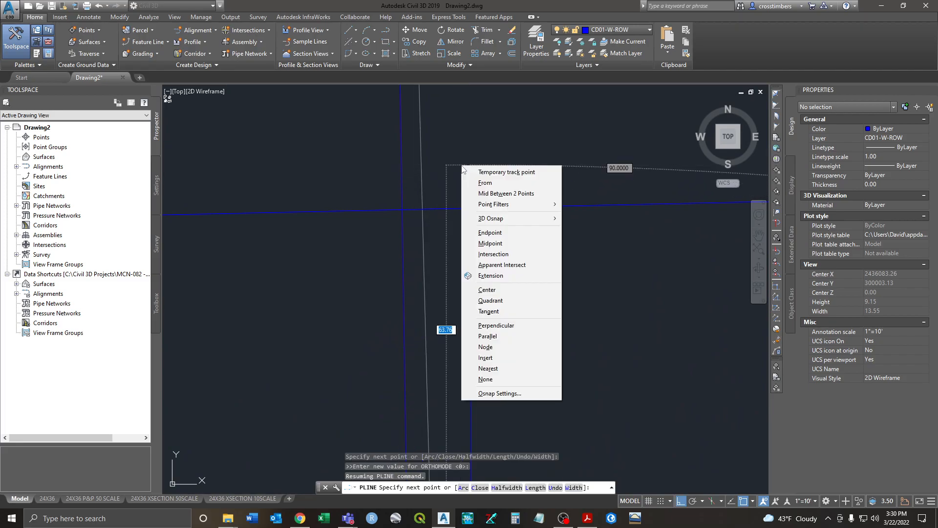
pyautogui.click(494, 254)
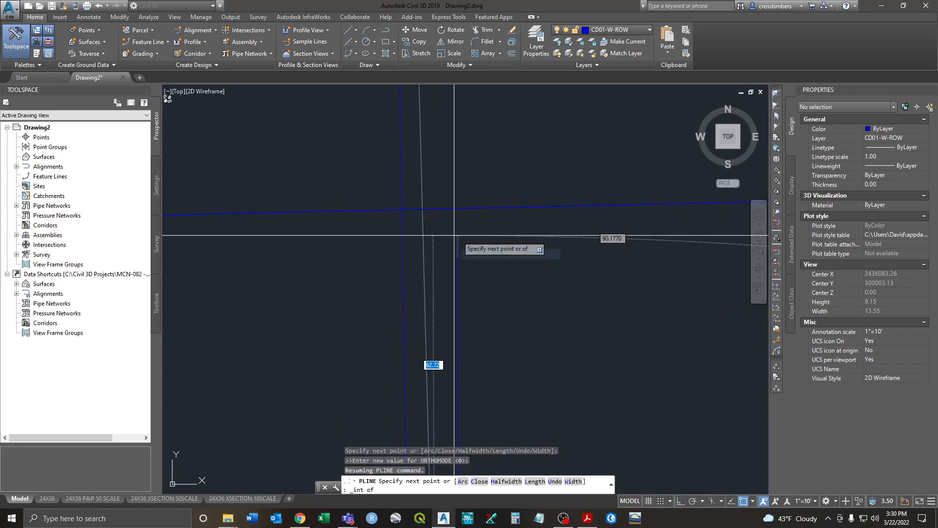
pyautogui.click(402, 209)
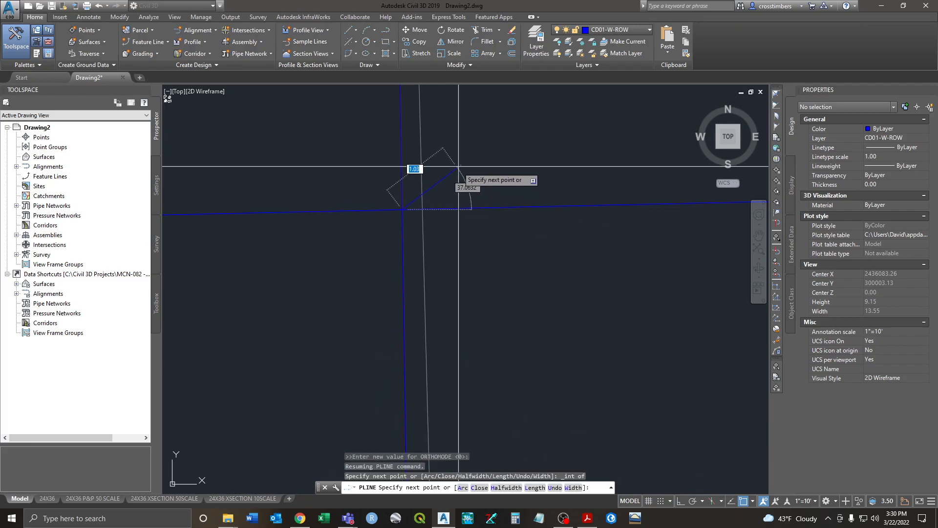
pyautogui.rightClick(468, 156)
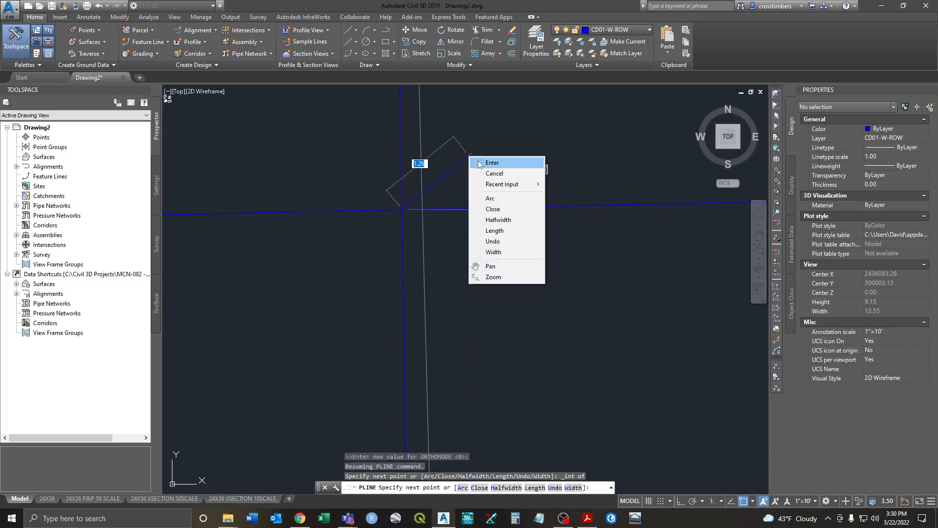
pyautogui.click(479, 162)
pyautogui.scroll(-7, 477, 170)
pyautogui.moveTo(490, 171); pyautogui.dragTo(469, 264, button='middle')
pyautogui.scroll(-1, 469, 245)
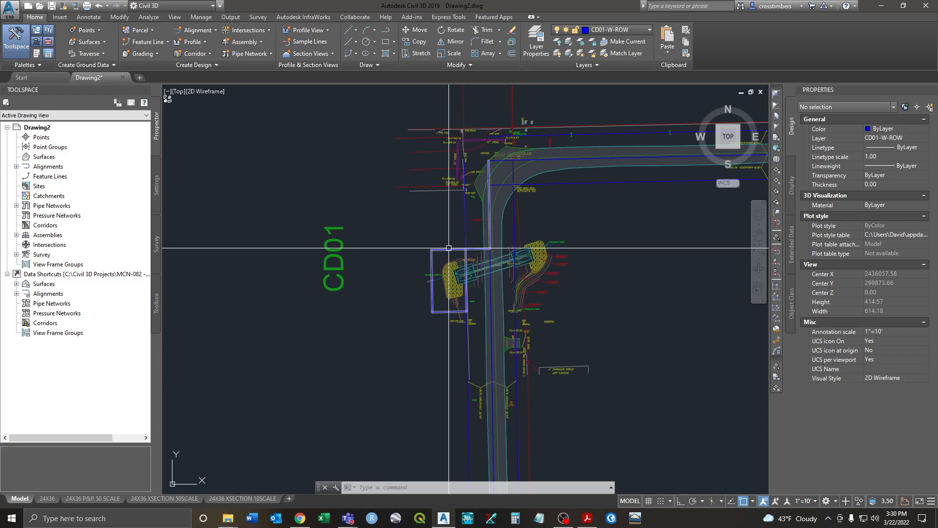
# Step: Copy the new boundary polyline with CO into empty space left of the site
pyautogui.click(448, 249)
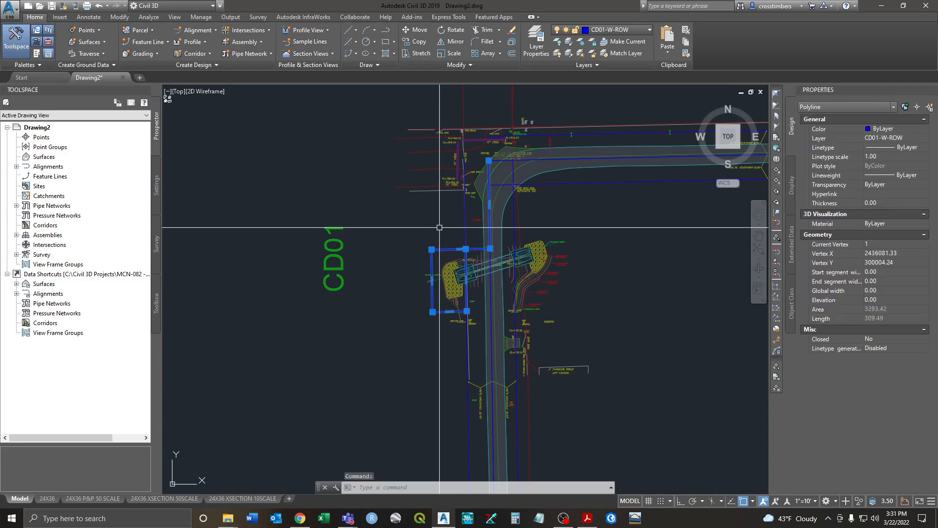
pyautogui.write('CO')
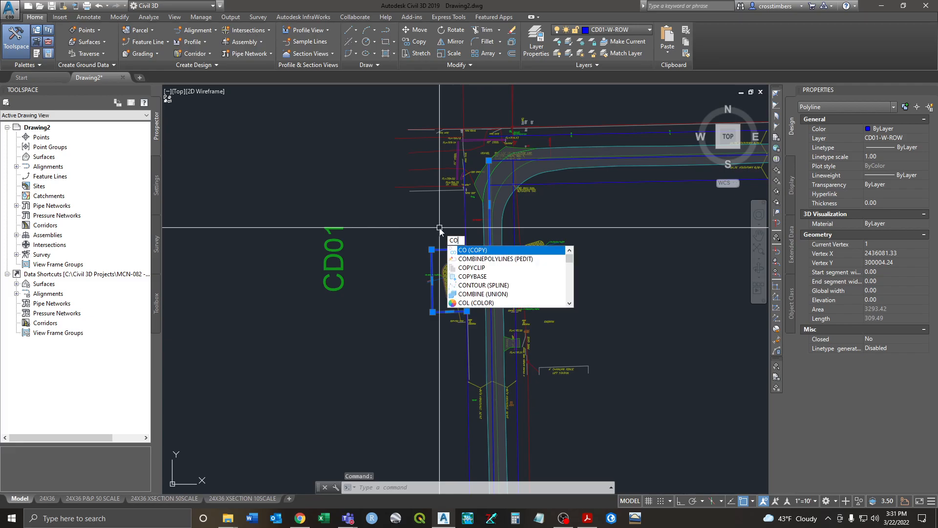
pyautogui.press('Return')
pyautogui.click(441, 225)
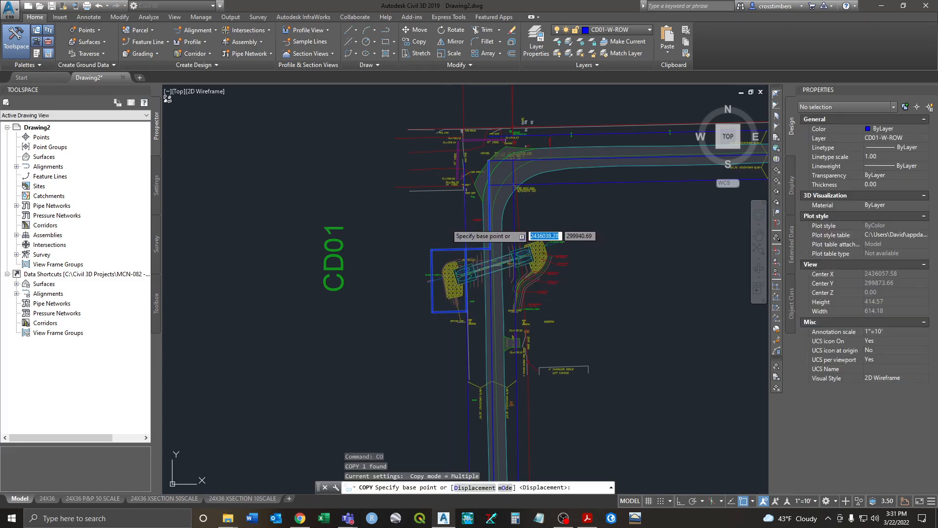
pyautogui.scroll(-5, 379, 208)
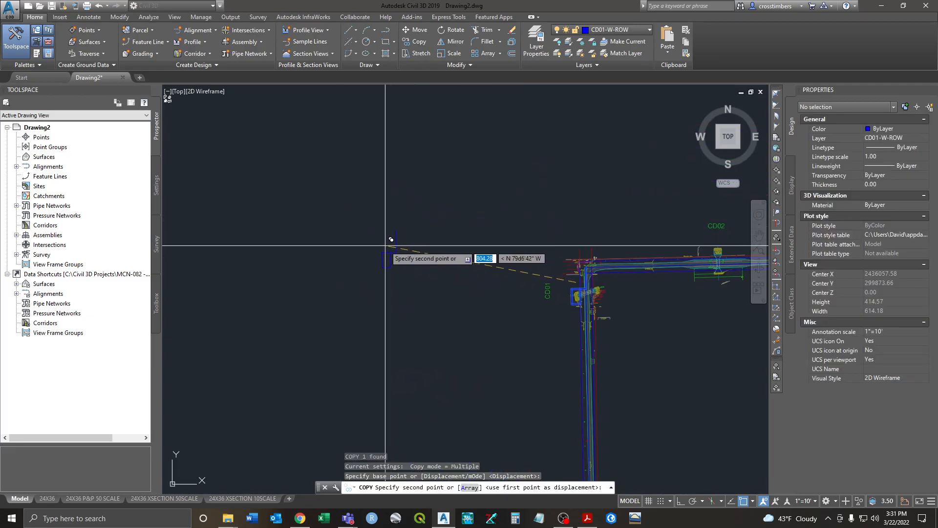
pyautogui.click(389, 238)
pyautogui.press('Escape')
pyautogui.press('Escape')
pyautogui.press('Escape')
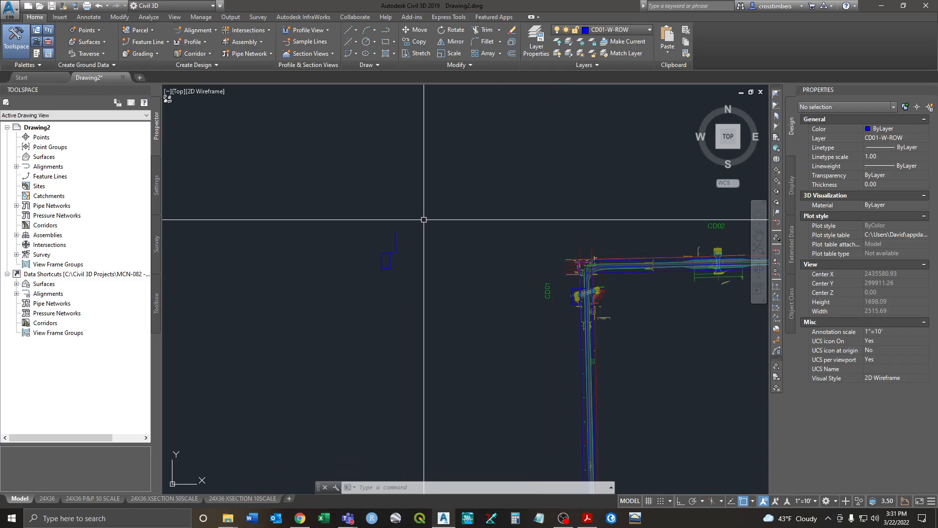
pyautogui.scroll(2, 407, 226)
pyautogui.scroll(2, 411, 230)
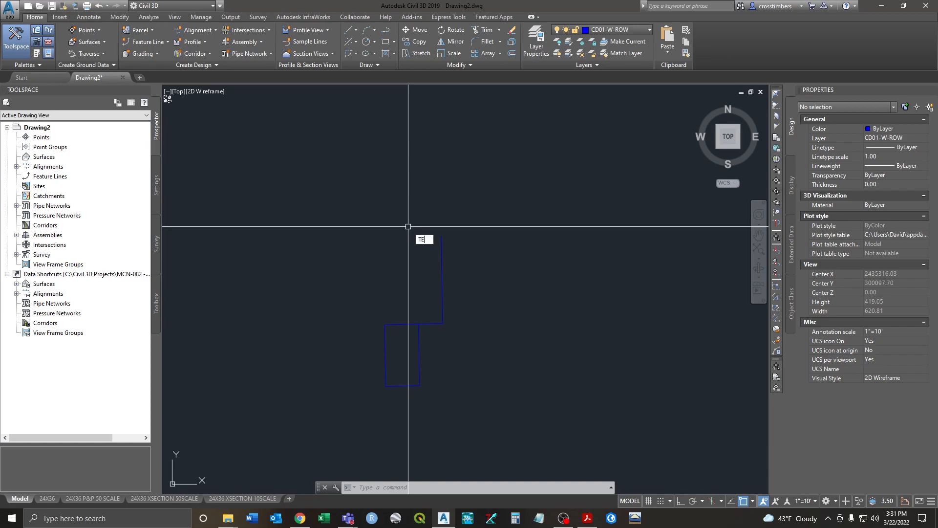
# Step: Place a single-line 'CD01-W-ROW' text label above the copied boundary at default height and rotation
pyautogui.press('Return')
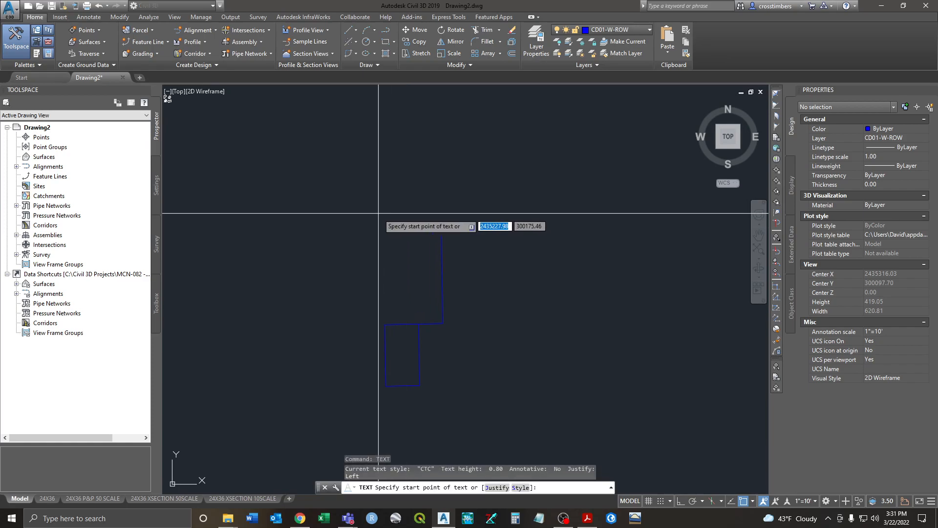
pyautogui.click(374, 199)
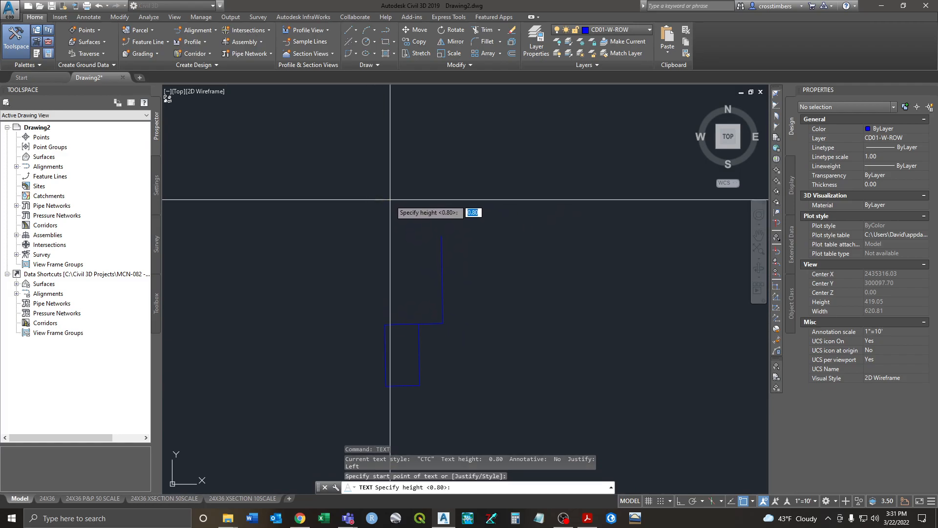
pyautogui.press('Return')
pyautogui.press('Return')
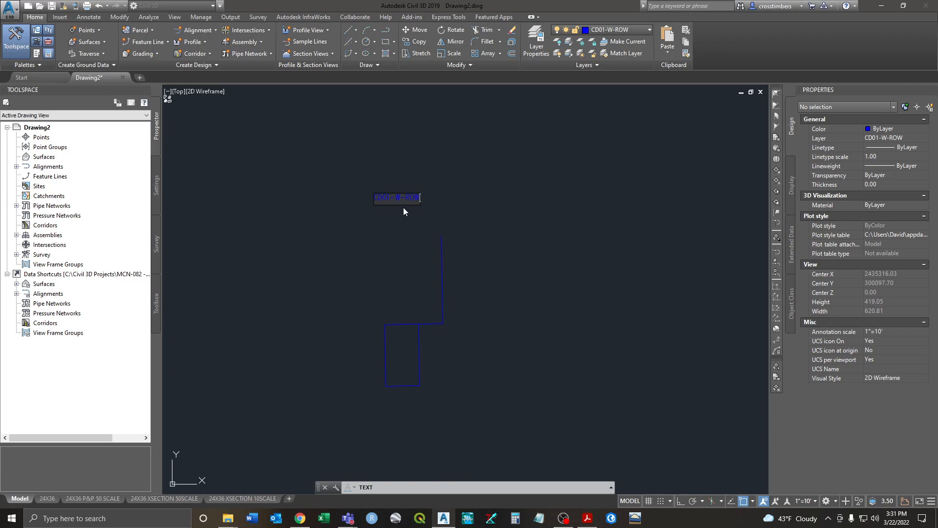
pyautogui.press('Return')
pyautogui.press('Return')
# Step: Set the CD01-W-ROW label's height to 5.00 and frame the label with the boundary
pyautogui.scroll(4, 361, 197)
pyautogui.click(404, 210)
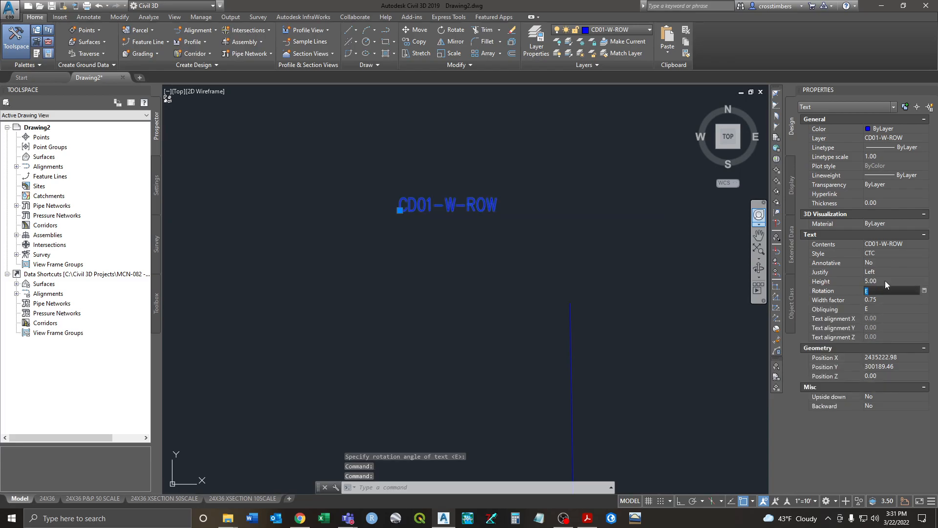
pyautogui.press('Escape')
pyautogui.scroll(-4, 518, 305)
pyautogui.moveTo(502, 300)
pyautogui.mouseDown(button='middle')
pyautogui.moveTo(473, 246)
pyautogui.moveTo(454, 241)
pyautogui.mouseUp(button='middle')
pyautogui.scroll(-1, 482, 267)
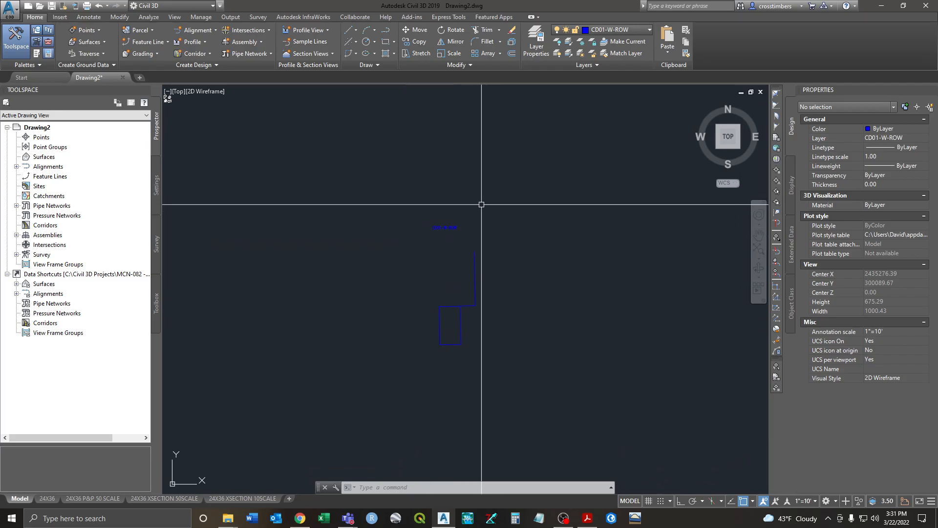
# Step: Change the CD01-W-ROW label to Yellow with a text height of 8.00
pyautogui.click(448, 226)
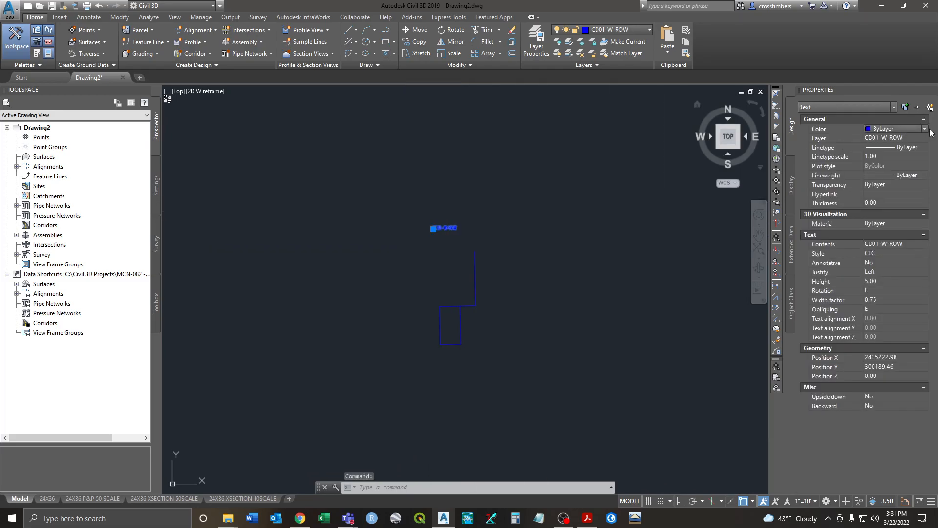
pyautogui.press('Escape')
pyautogui.press('Escape')
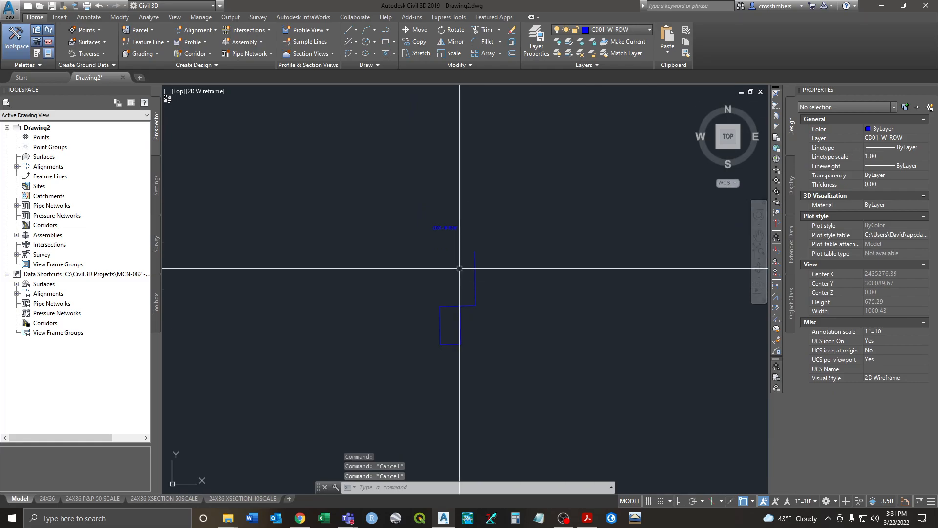
pyautogui.click(456, 227)
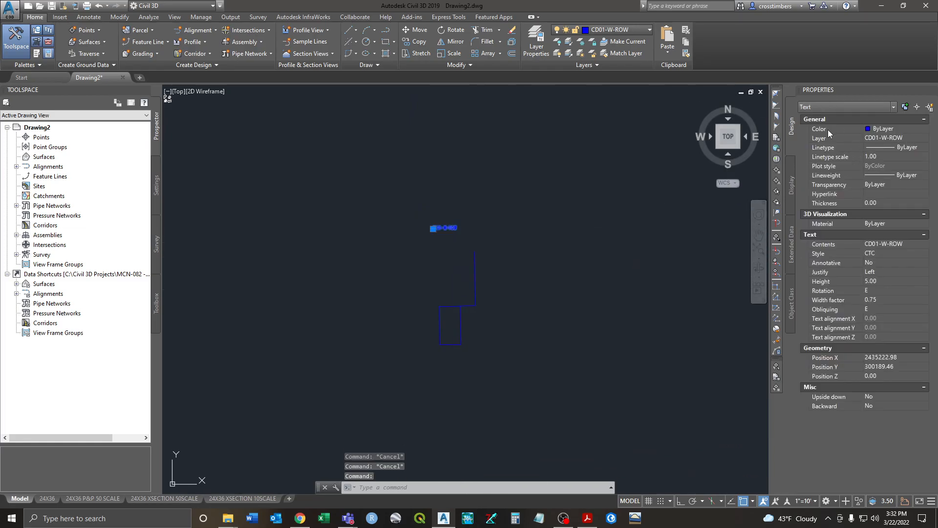
pyautogui.click(892, 128)
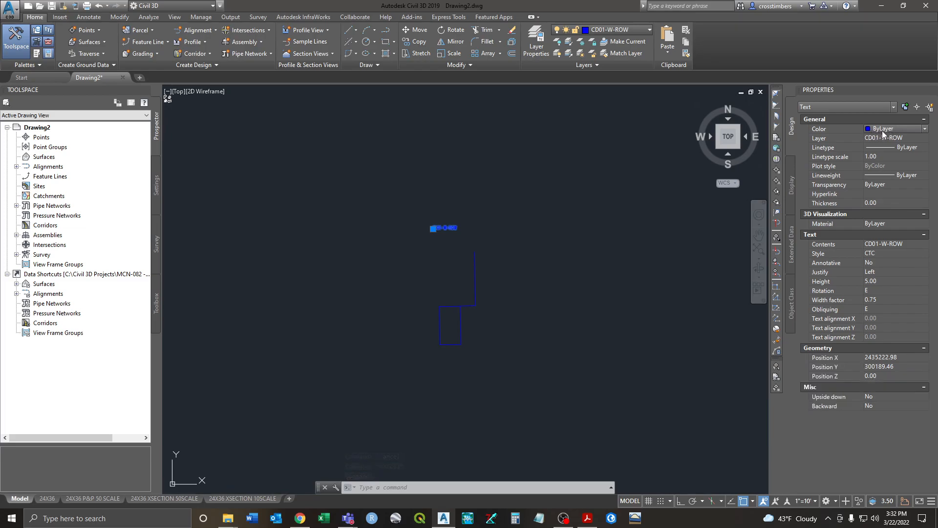
pyautogui.click(924, 129)
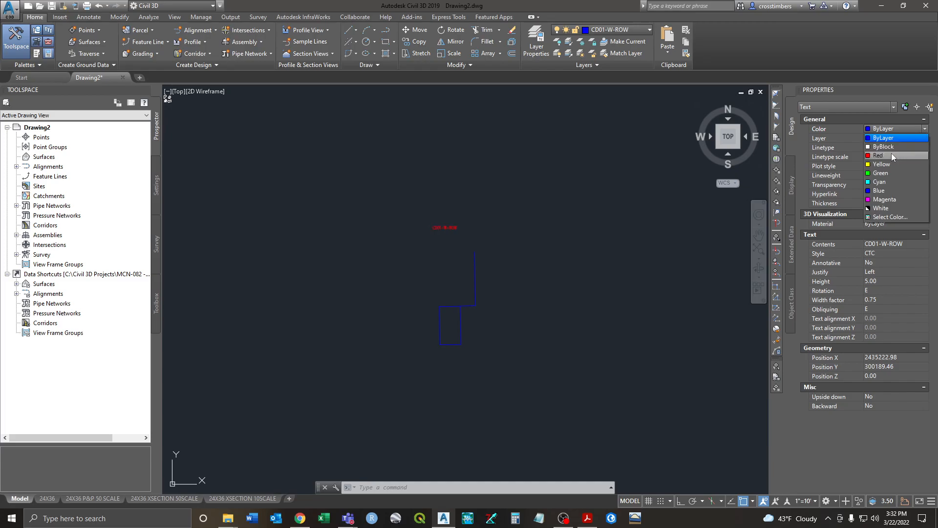
pyautogui.click(889, 164)
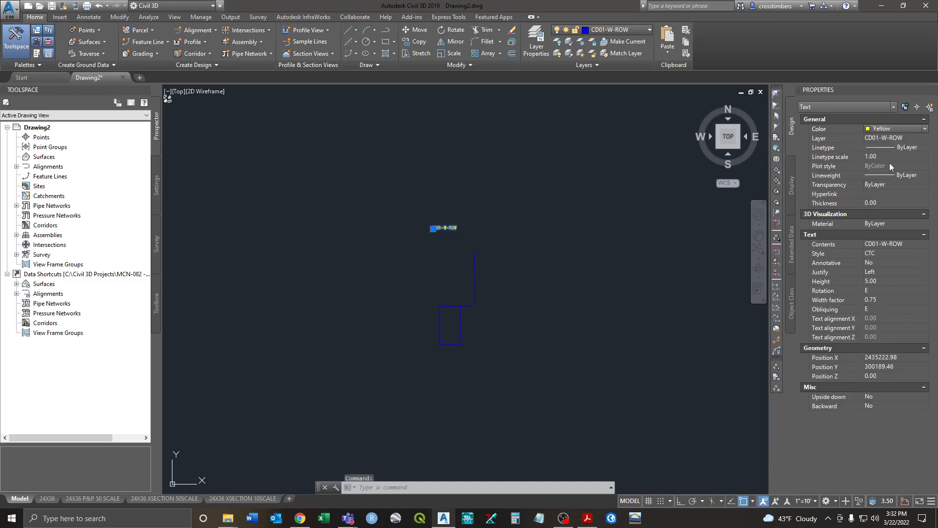
pyautogui.press('Escape')
pyautogui.click(440, 227)
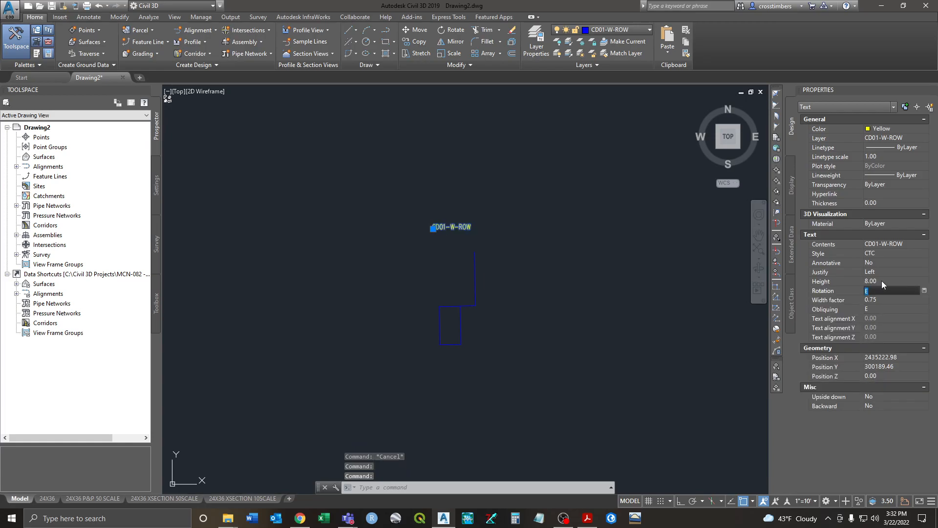
pyautogui.press('Escape')
# Step: Set the current colour for new objects to Yellow instead of ByLayer
pyautogui.scroll(3, 466, 244)
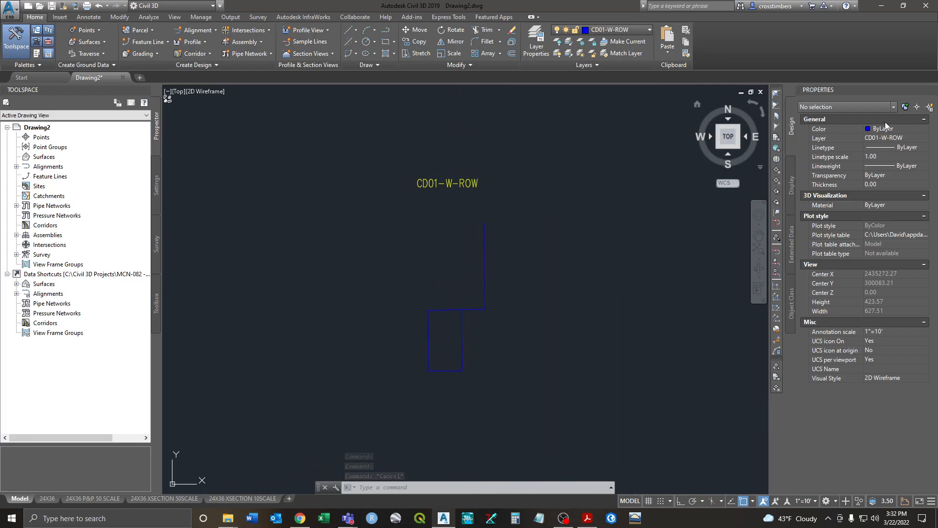
pyautogui.click(925, 129)
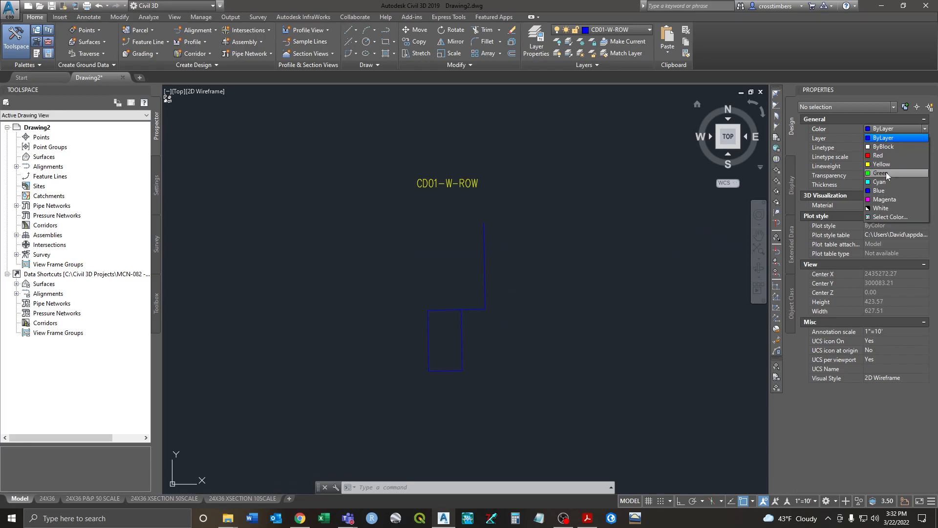
pyautogui.click(886, 173)
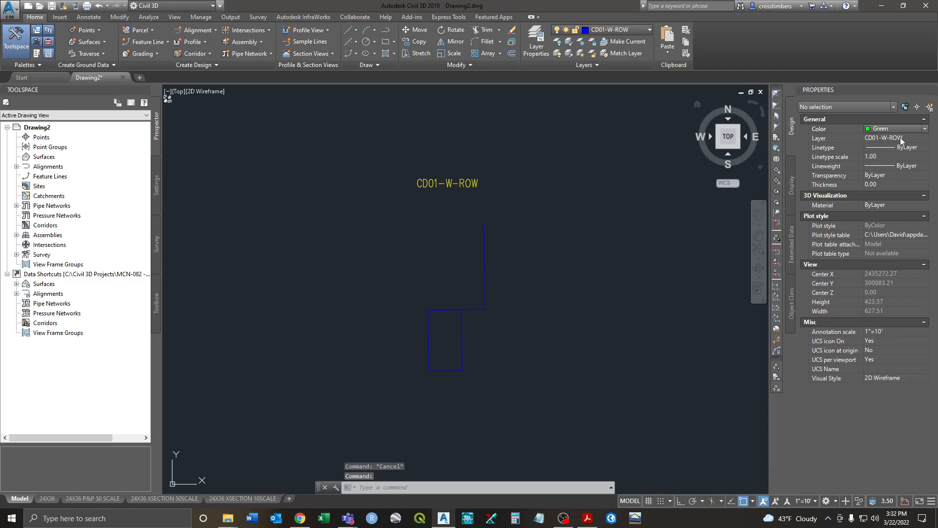
pyautogui.click(925, 129)
pyautogui.click(883, 164)
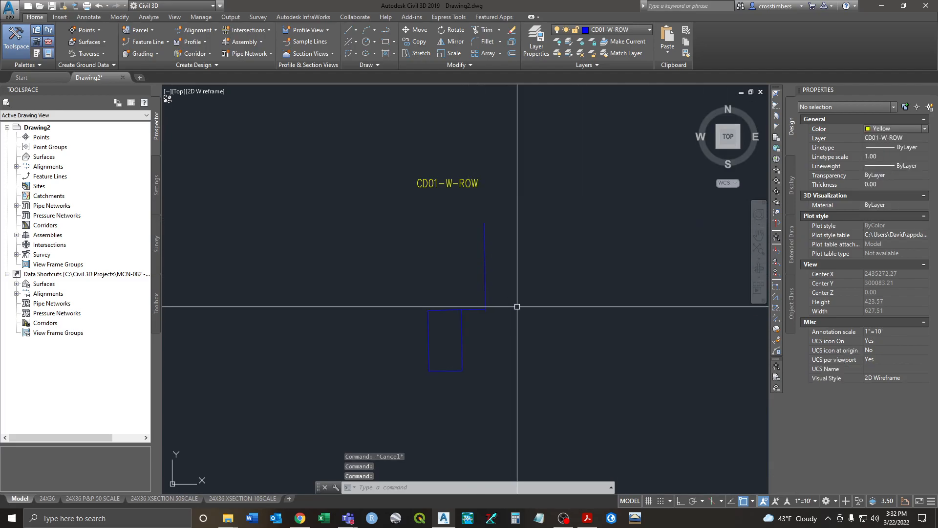
# Step: Start a LINE at the endpoint of the copied boundary's blue vertical edge
pyautogui.press('Escape')
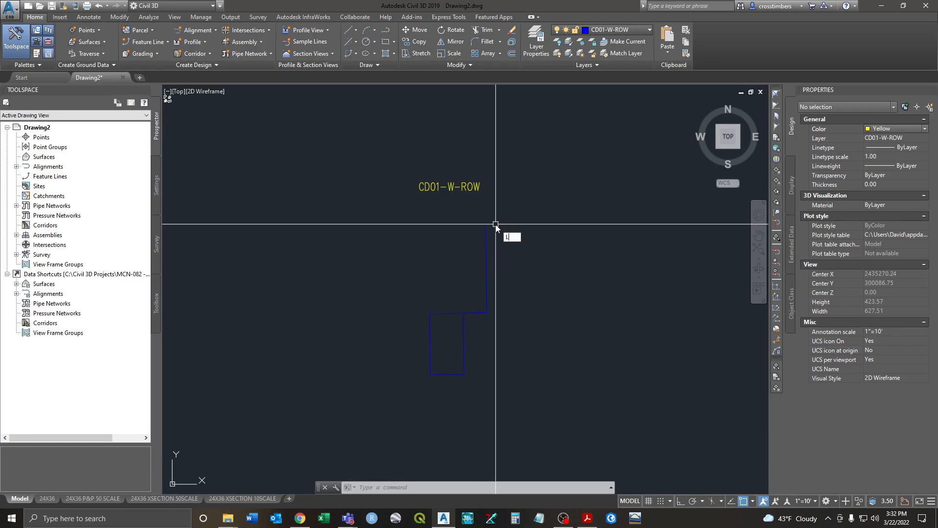
pyautogui.press('Return')
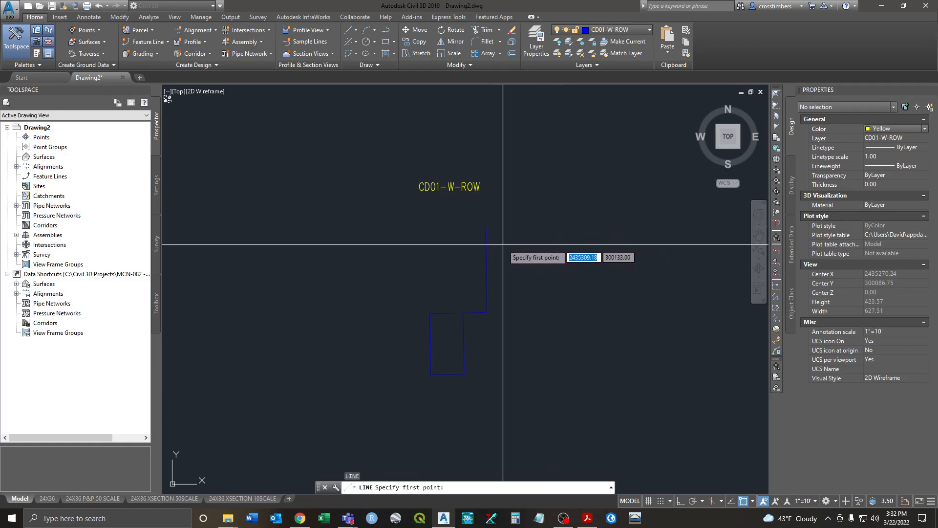
pyautogui.scroll(2, 487, 236)
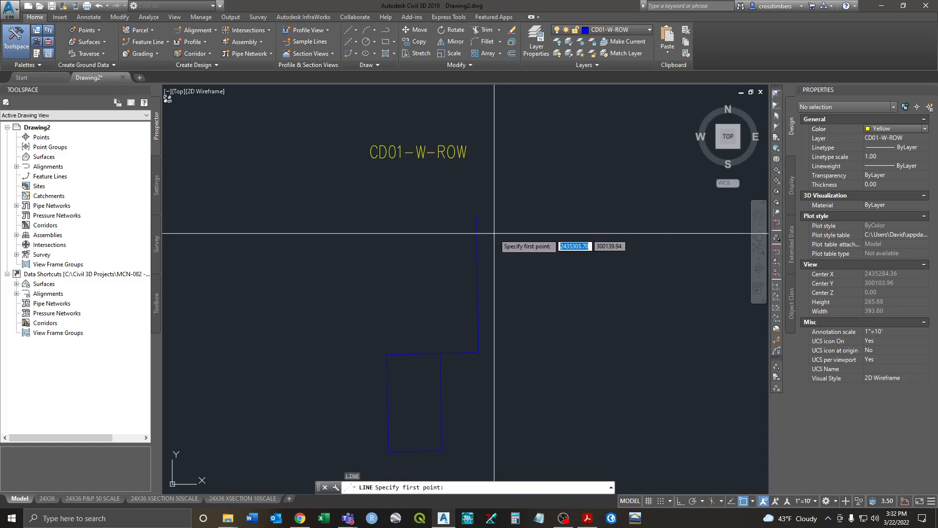
pyautogui.click(476, 215)
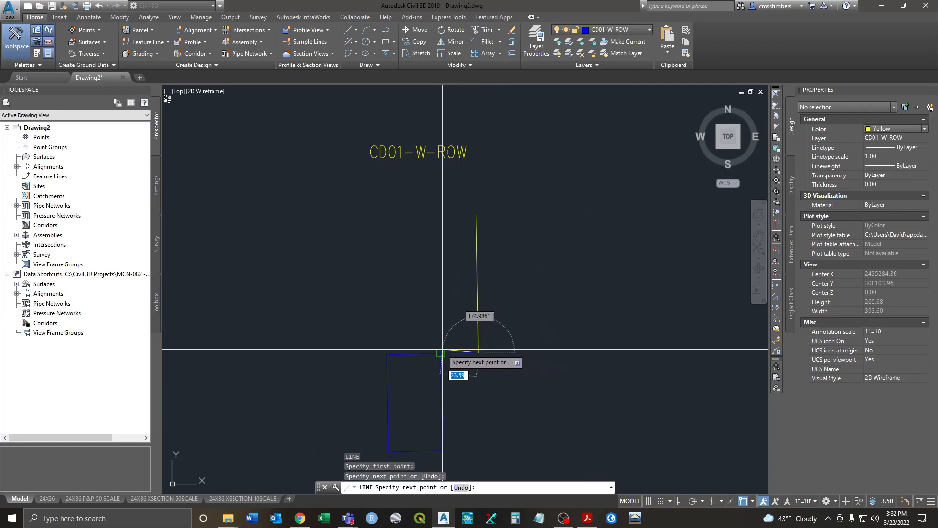
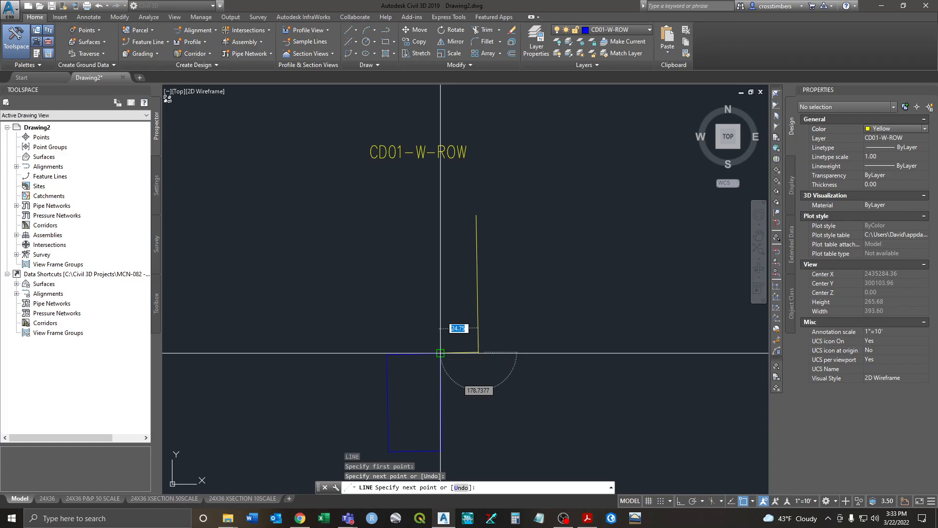
# Step: Trace the rectangle's remaining corners in yellow on CD01-W-ROW, closing back to its top edge
pyautogui.click(440, 352)
pyautogui.click(387, 354)
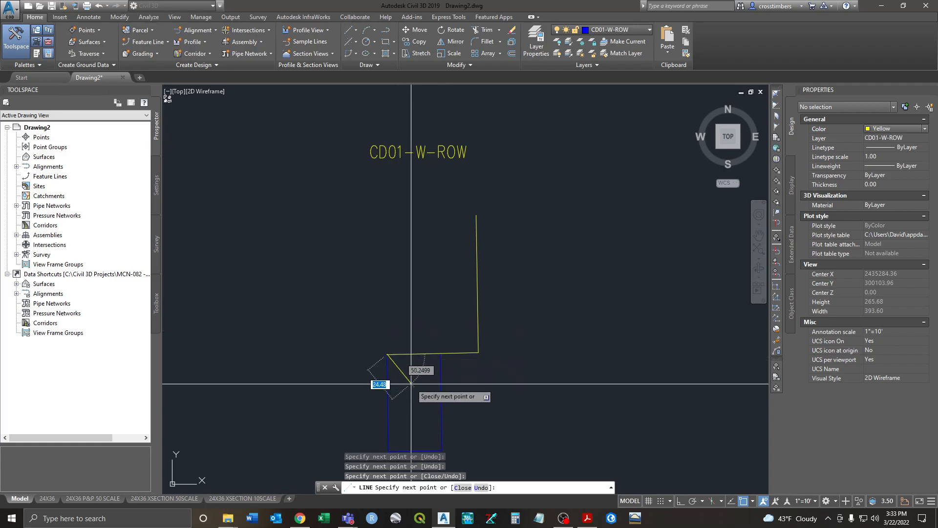
pyautogui.moveTo(411, 383); pyautogui.dragTo(407, 292, button='middle')
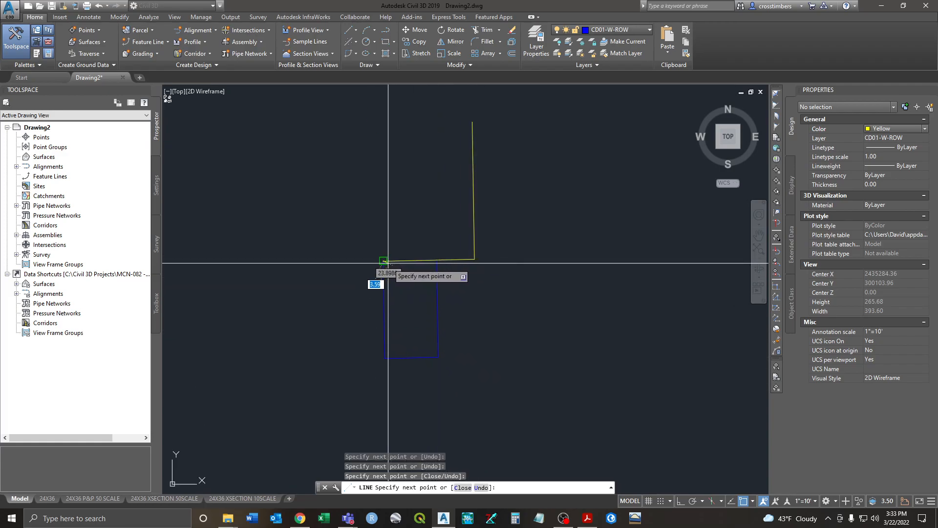
pyautogui.click(386, 356)
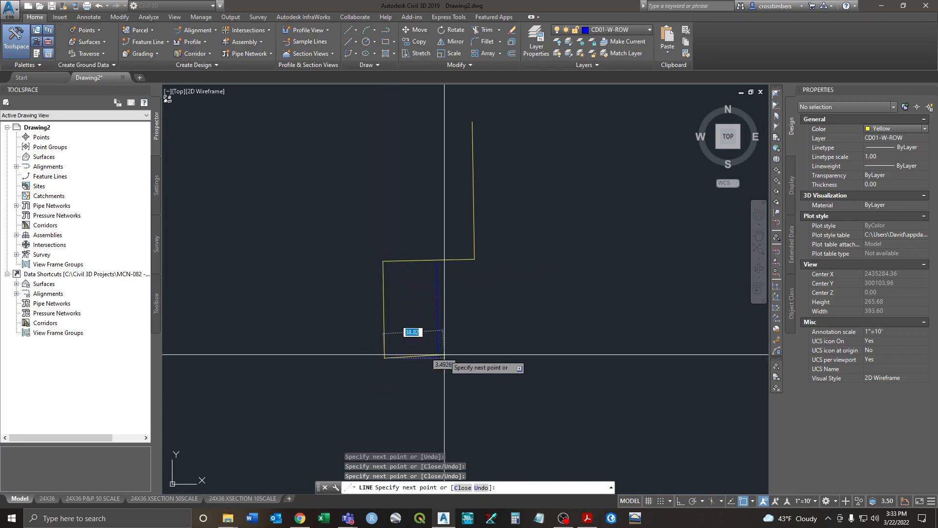
pyautogui.click(437, 357)
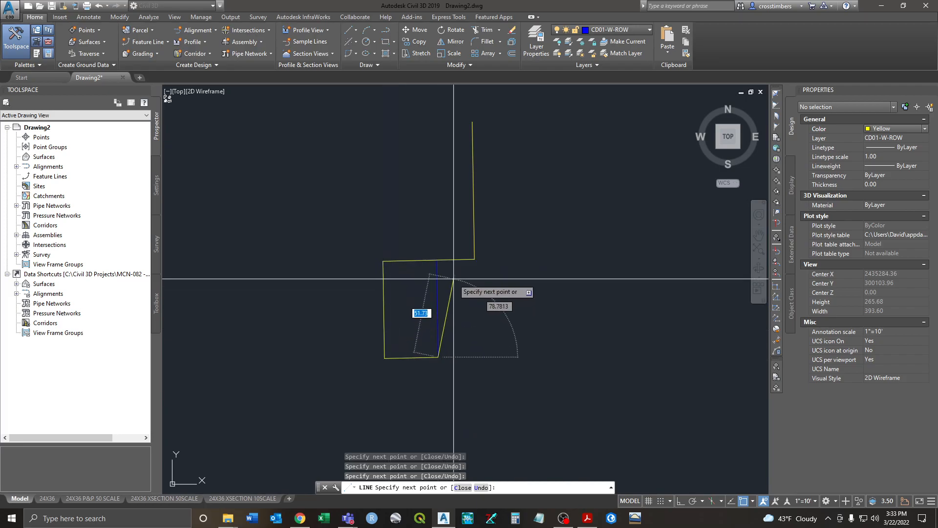
pyautogui.click(436, 260)
pyautogui.rightClick(443, 235)
pyautogui.click(457, 239)
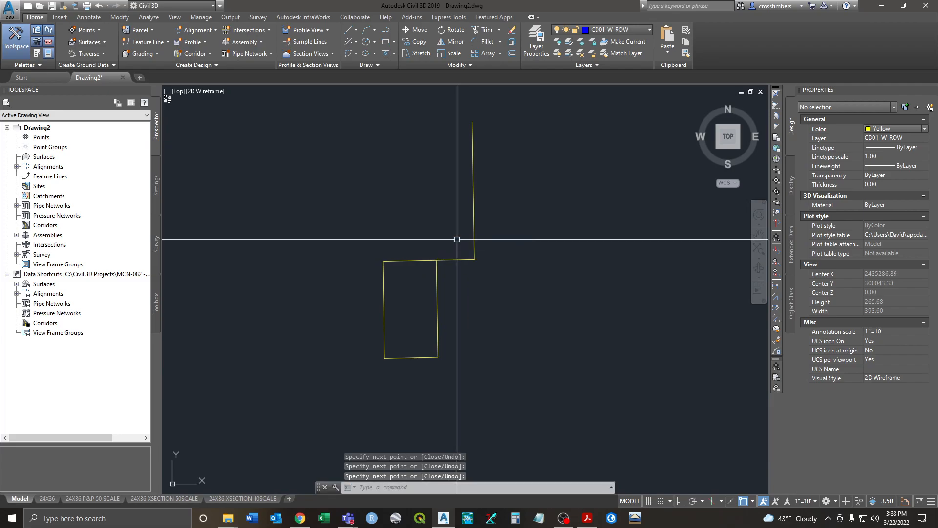
pyautogui.click(476, 208)
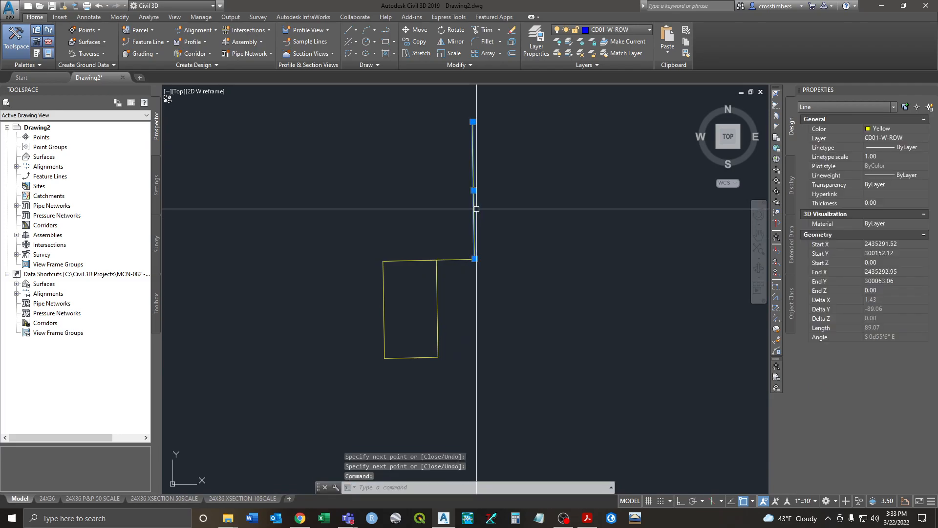
pyautogui.moveTo(502, 168); pyautogui.dragTo(506, 194, button='middle')
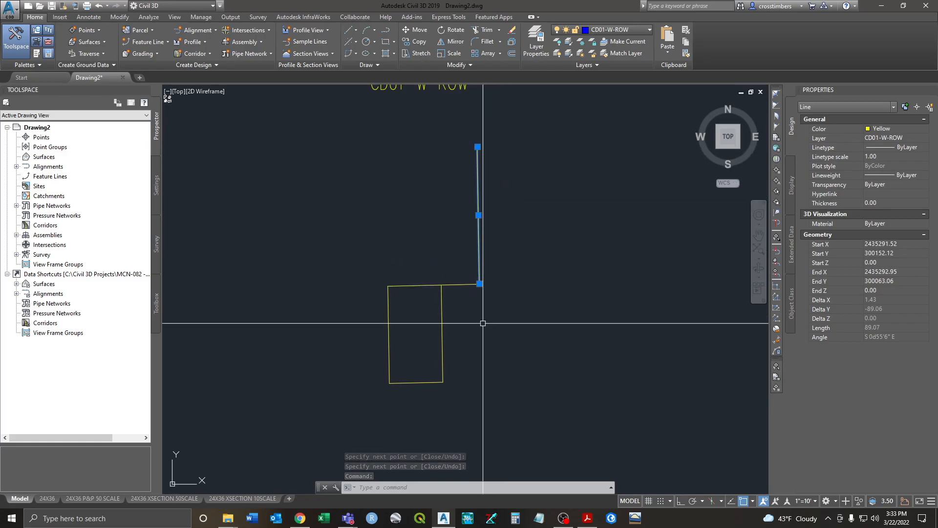
pyautogui.press('Escape')
pyautogui.click(457, 284)
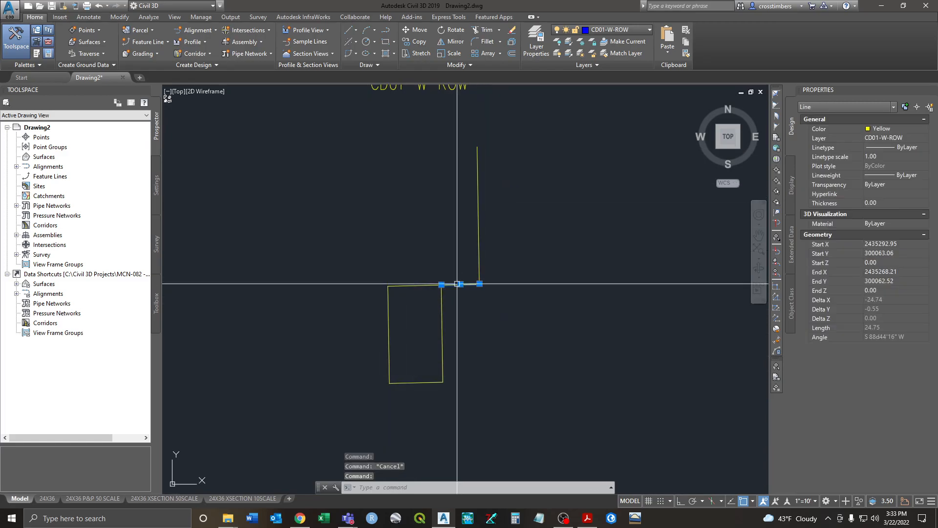
pyautogui.press('Escape')
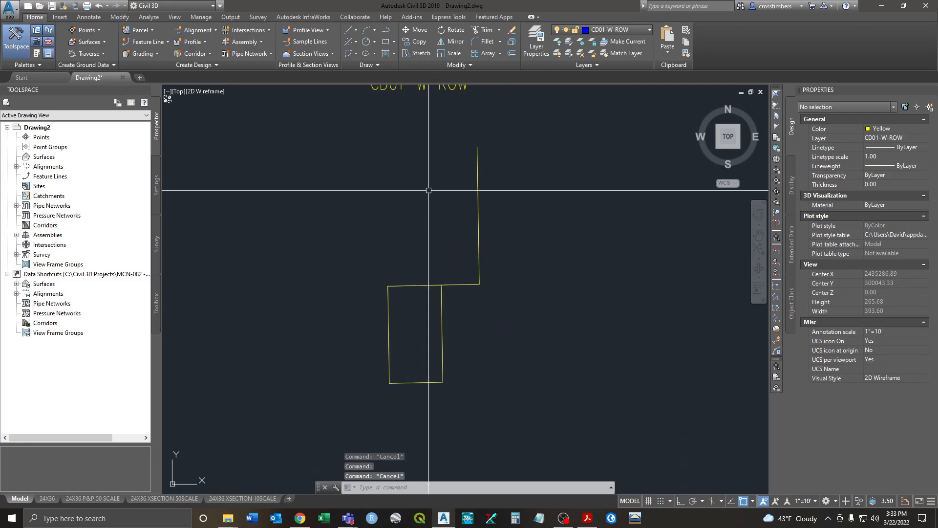
pyautogui.click(477, 152)
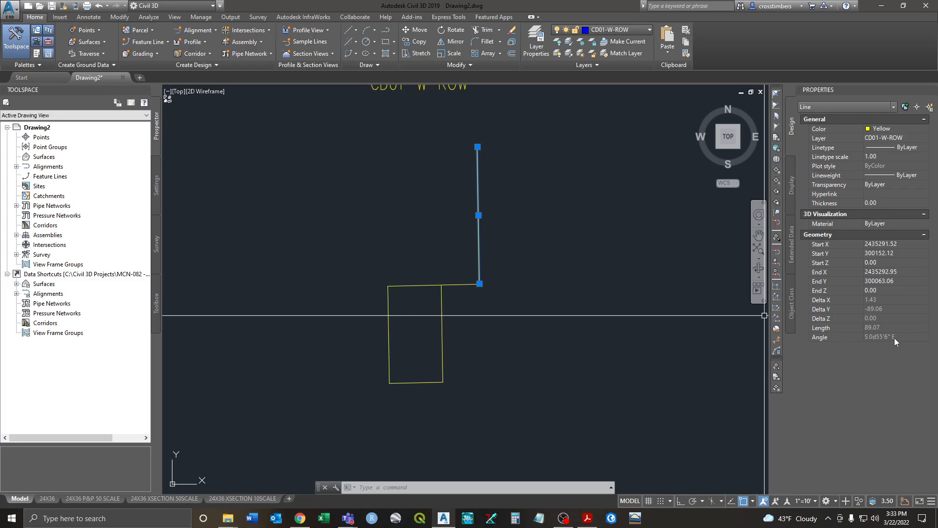
pyautogui.press('Escape')
pyautogui.click(475, 283)
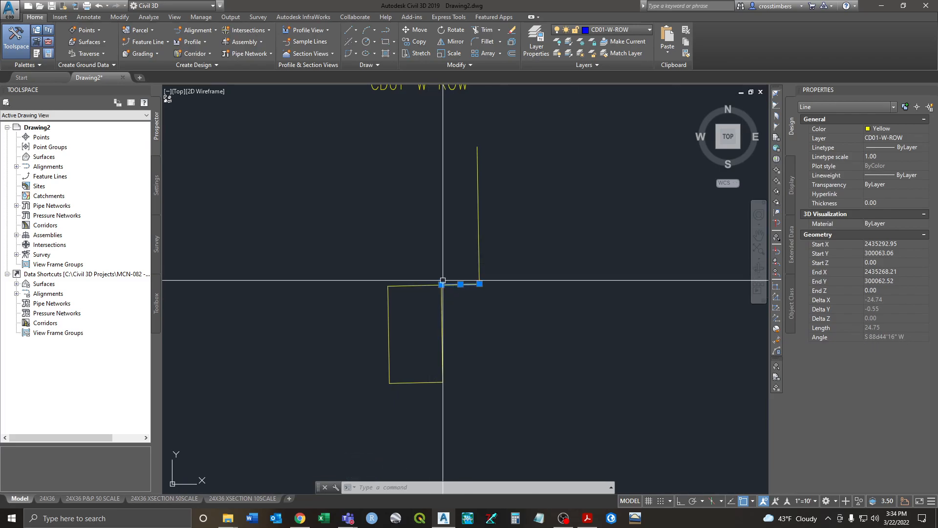
pyautogui.press('Escape')
pyautogui.click(491, 258)
pyautogui.click(474, 289)
pyautogui.press('Escape')
pyautogui.click(478, 271)
pyautogui.click(476, 284)
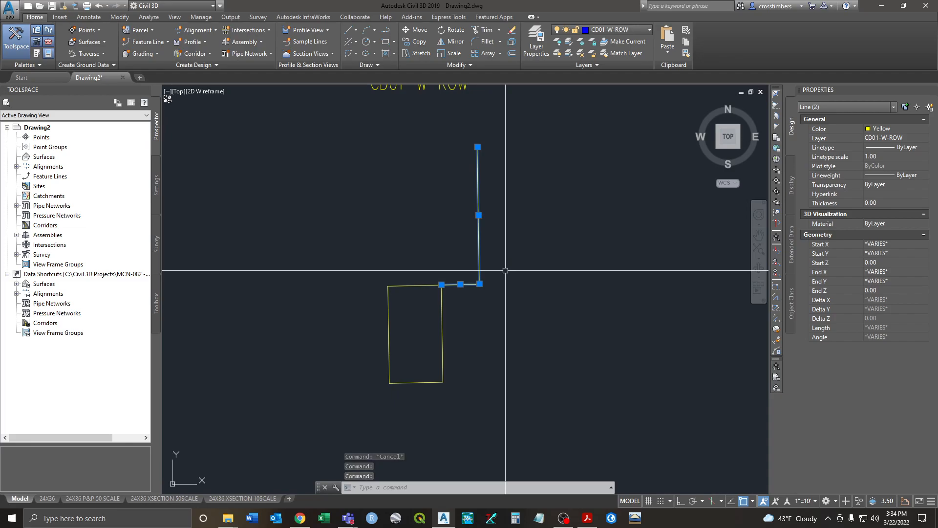
pyautogui.press('Escape')
pyautogui.scroll(2, 423, 282)
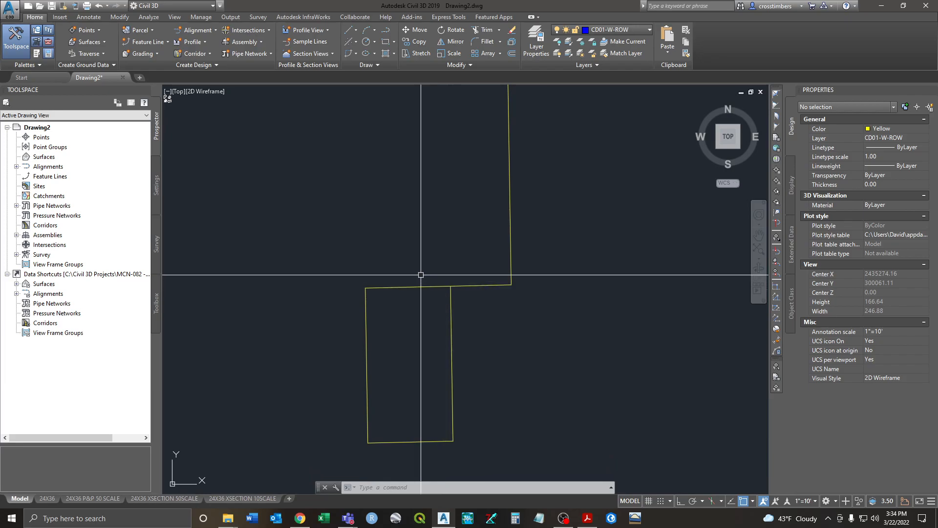
pyautogui.click(391, 287)
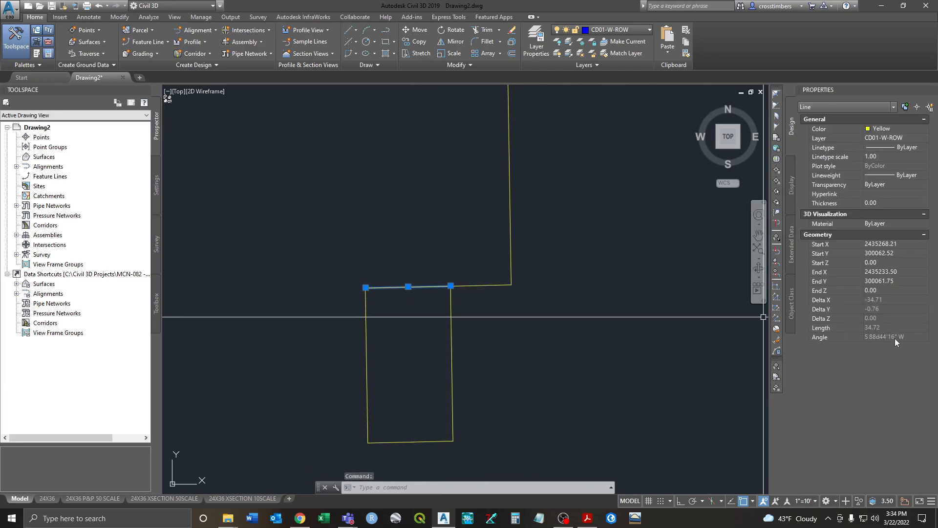
pyautogui.press('Escape')
pyautogui.press('Escape')
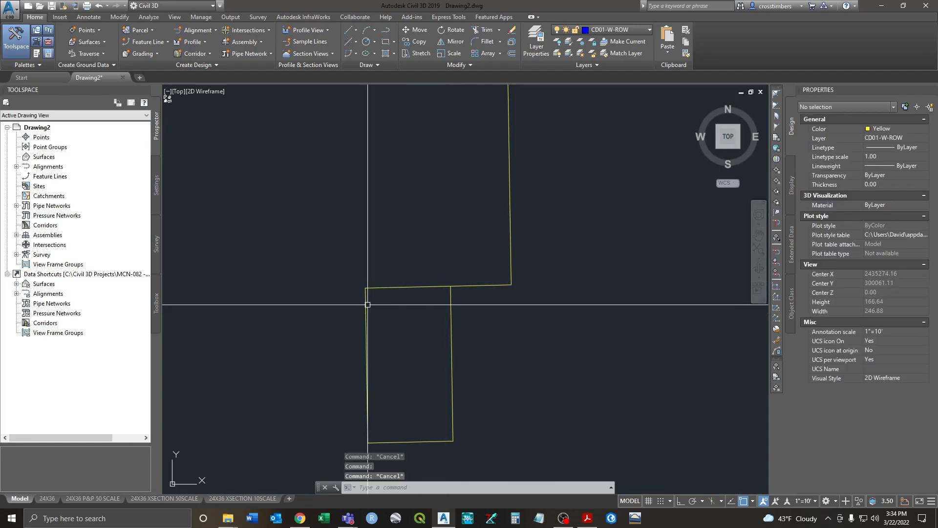
pyautogui.click(367, 305)
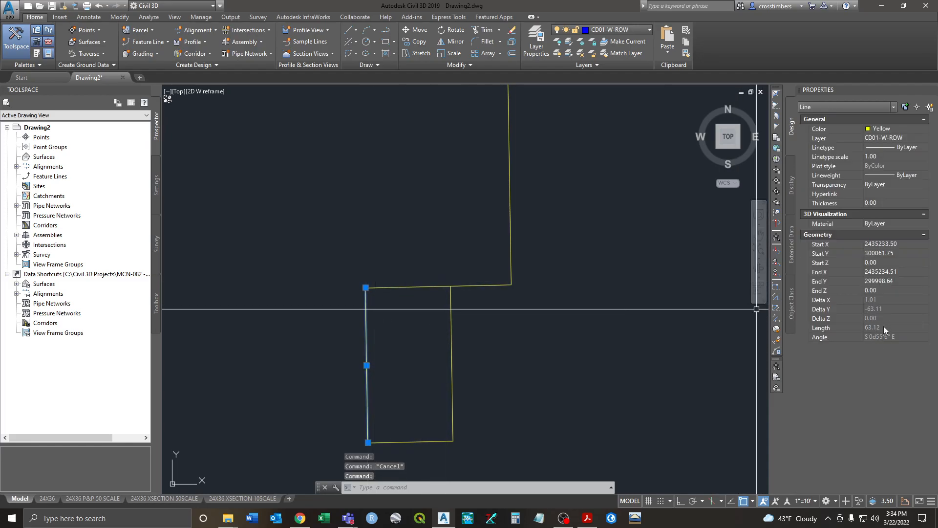
pyautogui.press('Escape')
pyautogui.click(408, 441)
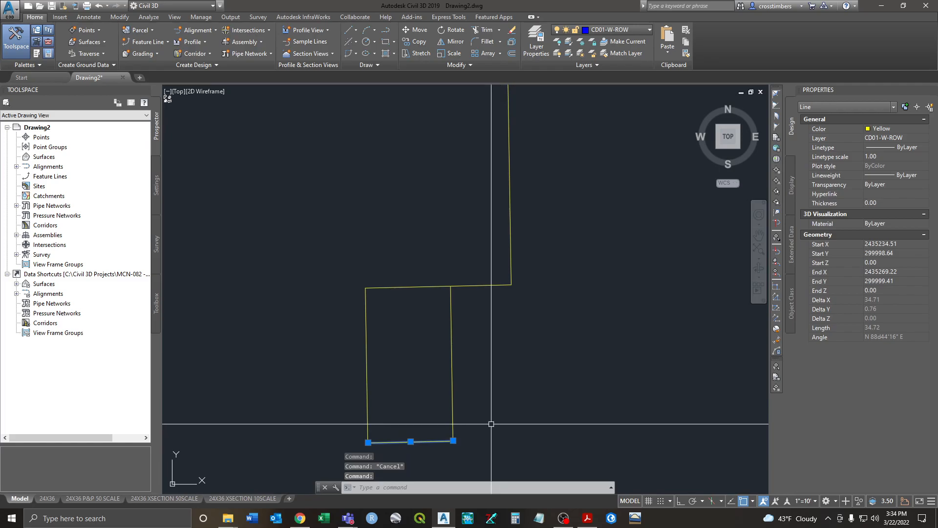
pyautogui.press('Escape')
pyautogui.click(452, 367)
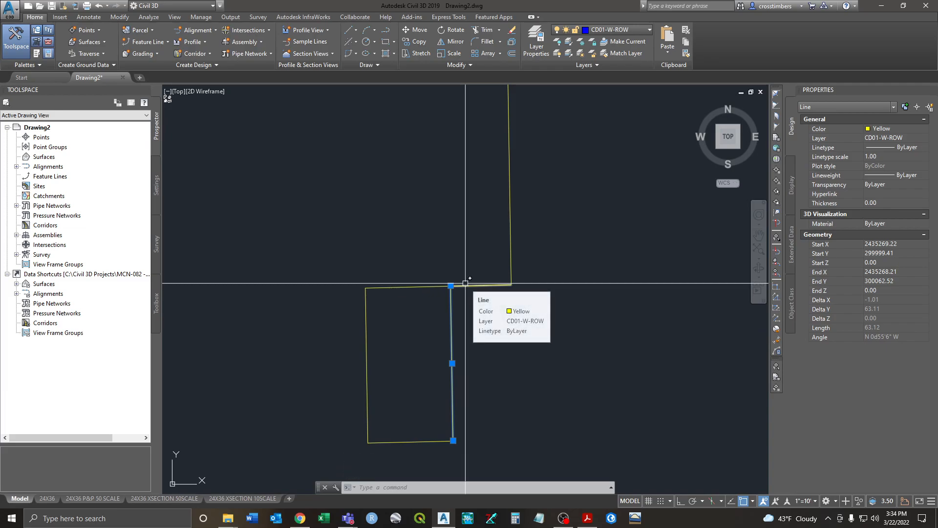
pyautogui.press('Escape')
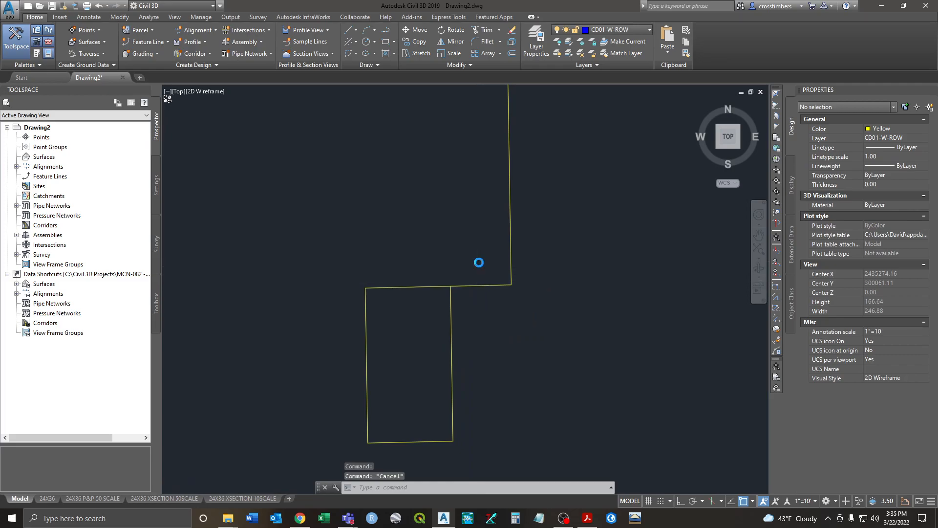
pyautogui.scroll(-4, 479, 261)
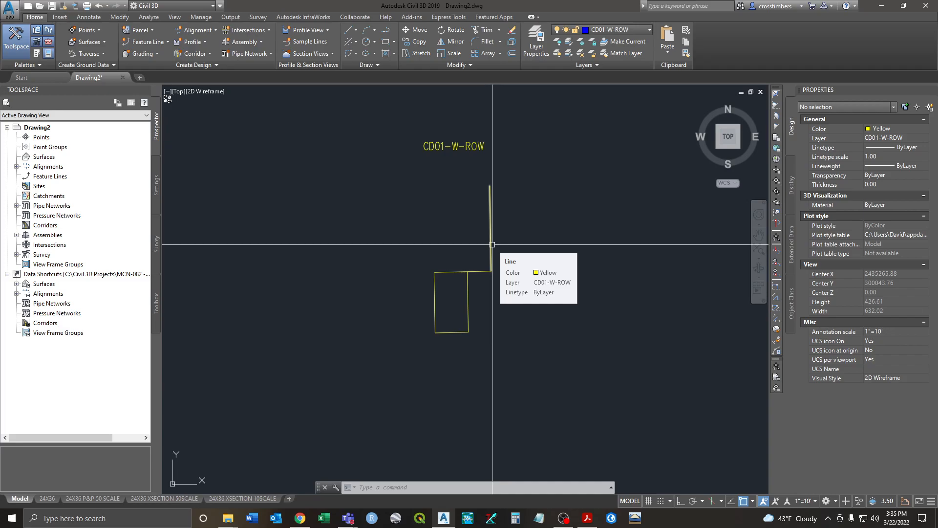
pyautogui.moveTo(489, 211); pyautogui.dragTo(489, 218, button='middle')
pyautogui.scroll(2, 488, 218)
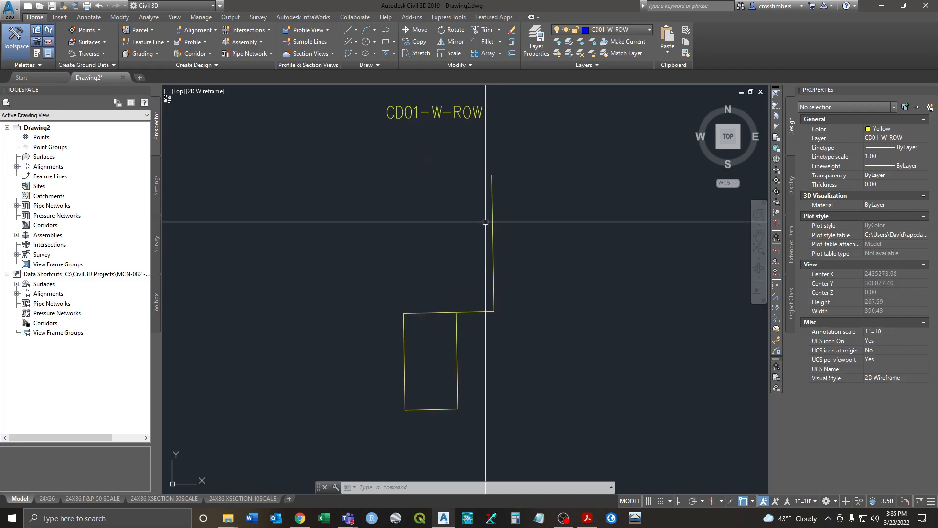
pyautogui.click(493, 220)
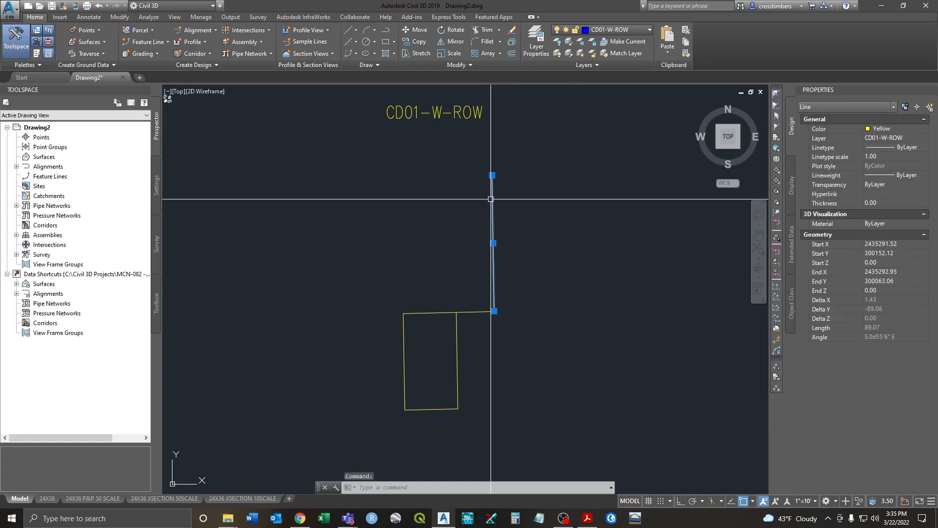
pyautogui.press('Escape')
pyautogui.press('Escape')
pyautogui.moveTo(356, 242); pyautogui.dragTo(394, 248, button='middle')
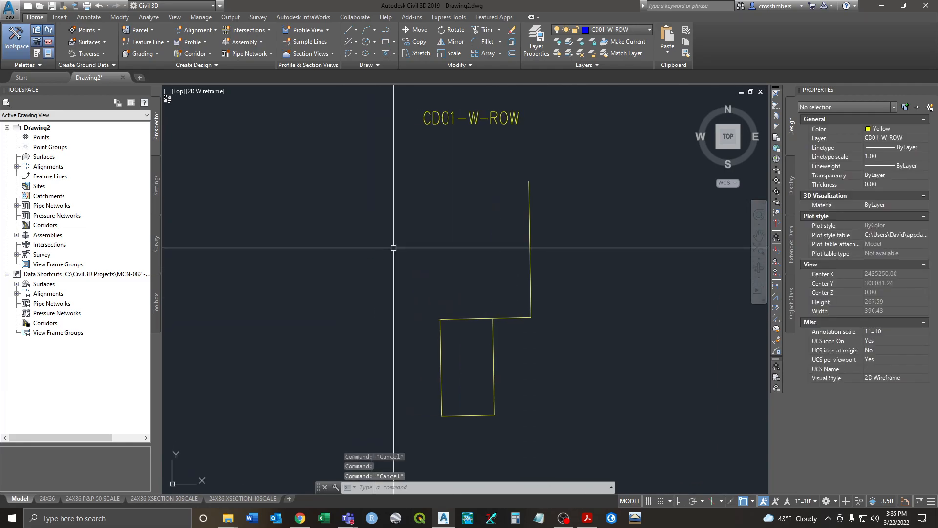
# Step: Place an MTEXT note above the outline reading 'BEGIN AT NW CORNER SECT 1' and 'XX FT XX BEARING'
pyautogui.write('MTEXT')
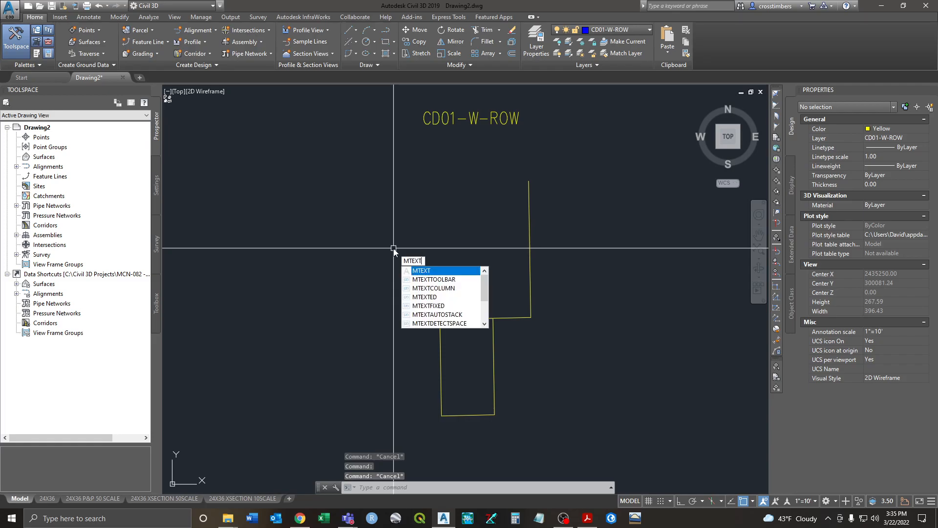
pyautogui.press('Return')
pyautogui.click(255, 197)
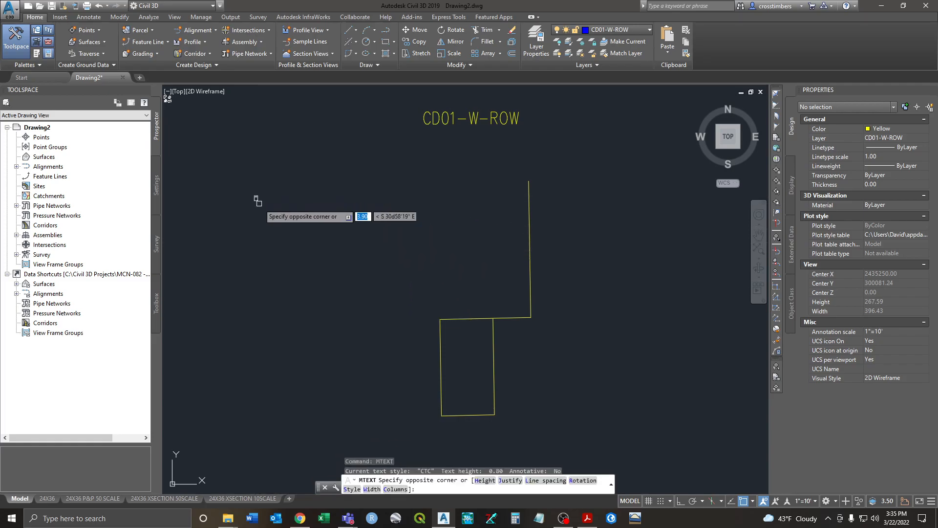
pyautogui.click(401, 359)
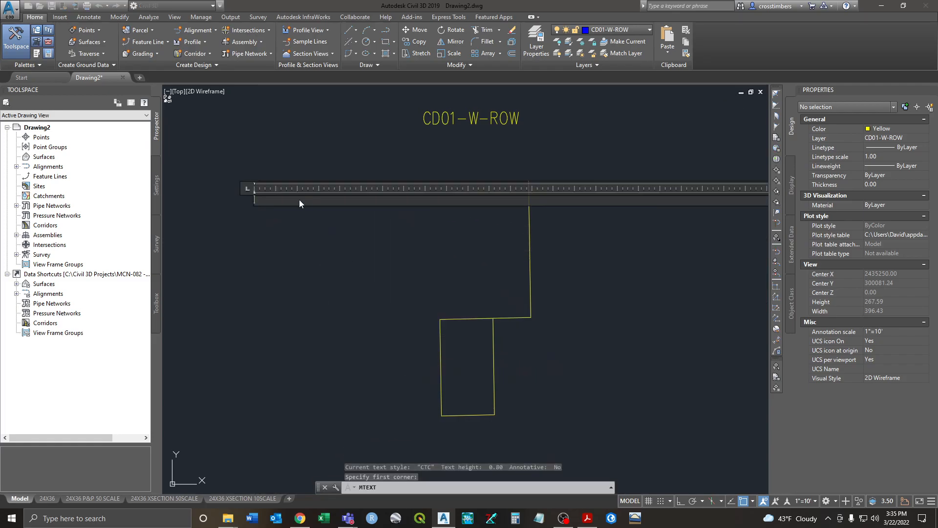
pyautogui.write('BEGIN')
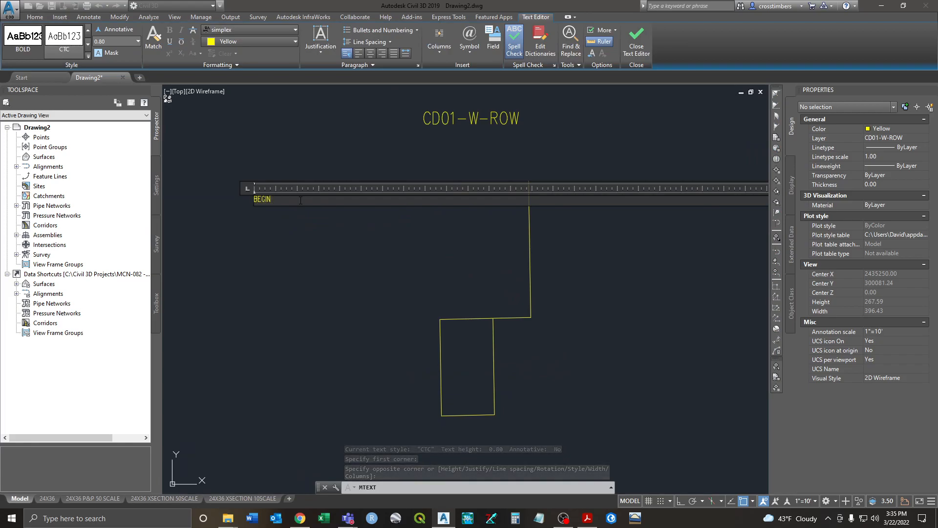
pyautogui.write(' AT NW CORNE')
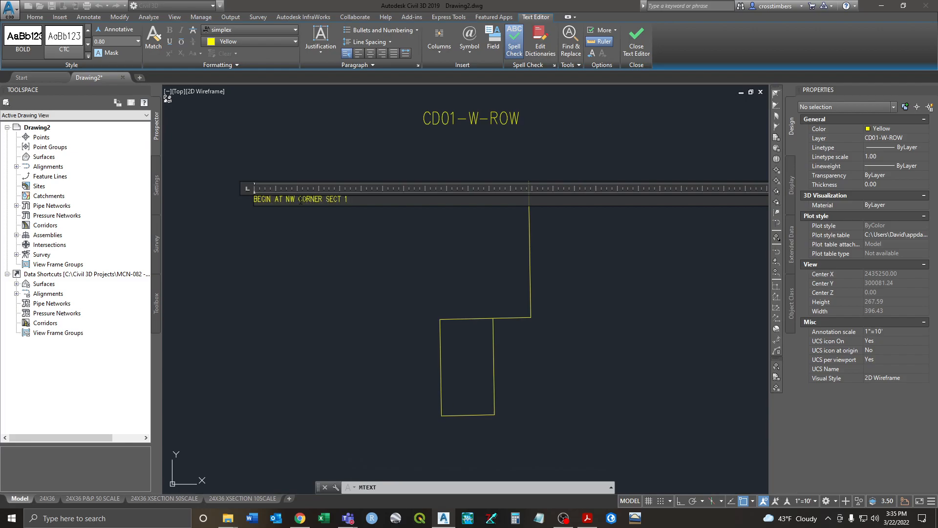
pyautogui.write('R SECT 1')
pyautogui.press('Return')
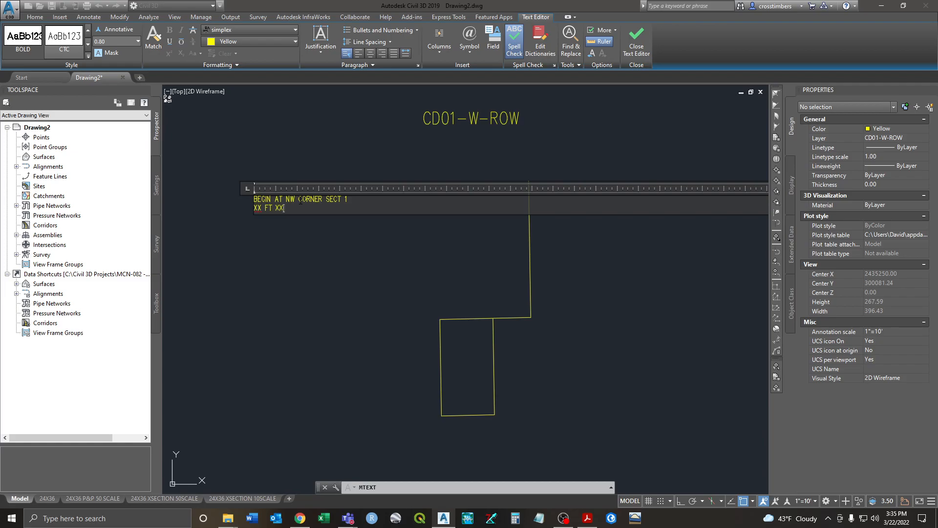
pyautogui.write('XX FT XX BEARING')
pyautogui.press('Return')
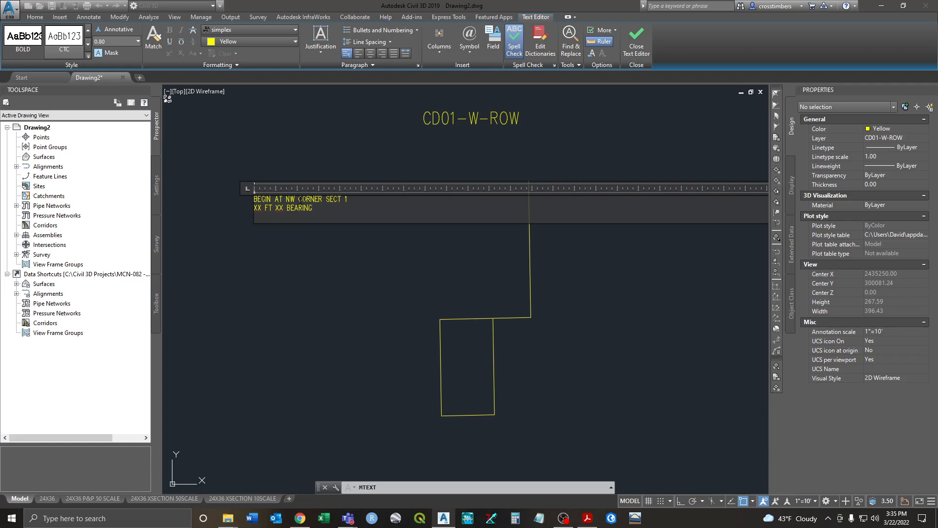
pyautogui.hotkey('ctrl', 'Return')
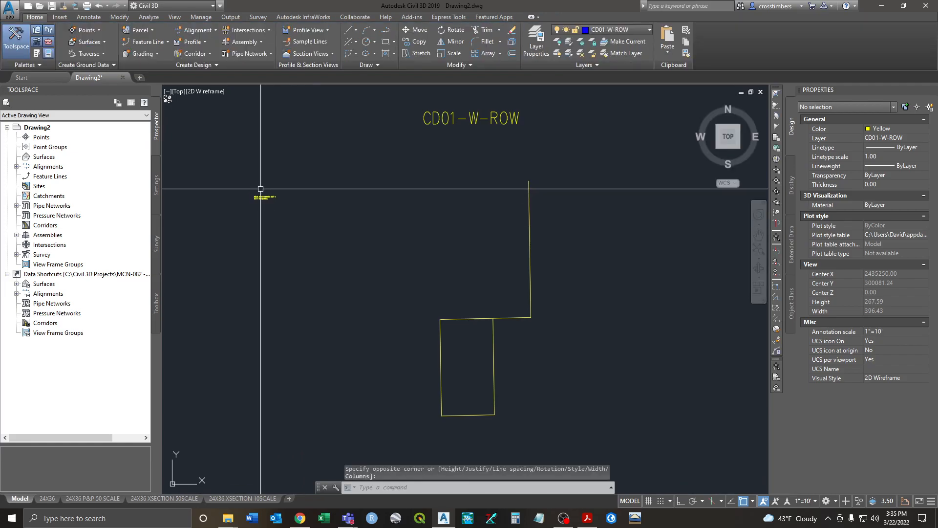
# Step: Set the new note's text height to 8 in Properties
pyautogui.click(260, 195)
pyautogui.click(883, 281)
pyautogui.write('8')
pyautogui.press('Return')
pyautogui.press('Escape')
pyautogui.scroll(-6, 302, 252)
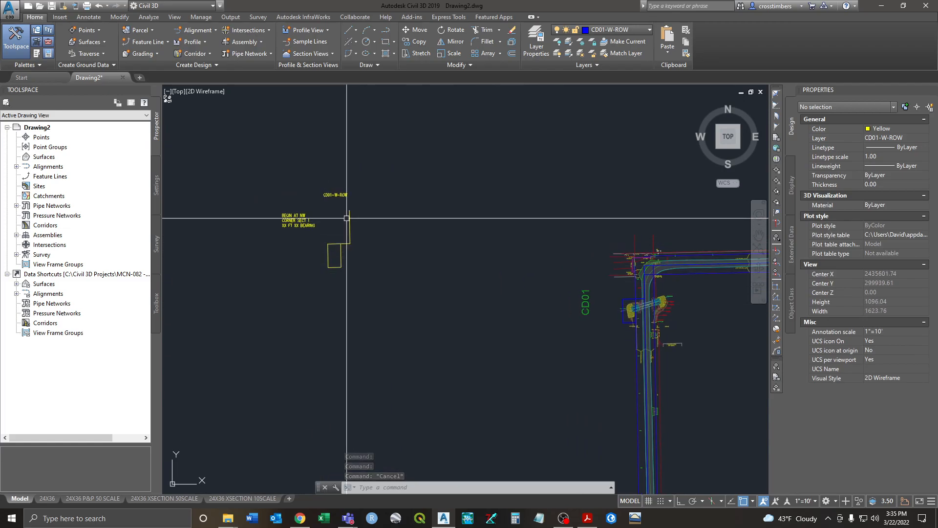
# Step: Select the outline polyline and then the whole sketch to check their layer
pyautogui.click(629, 298)
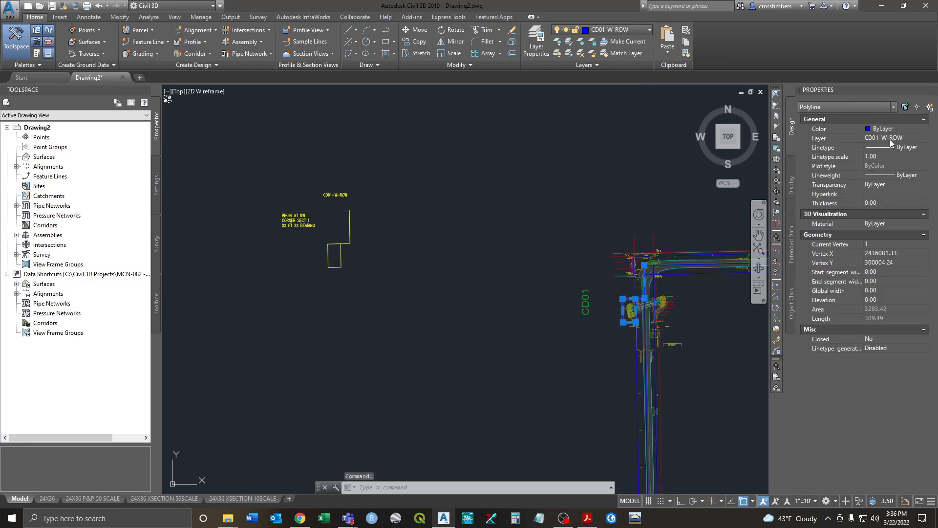
pyautogui.click(423, 165)
pyautogui.click(295, 310)
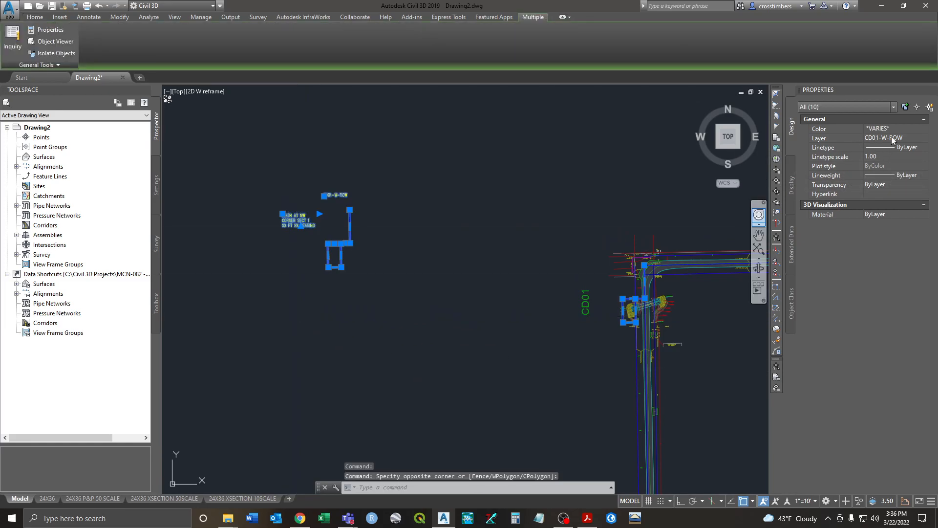
pyautogui.press('Escape')
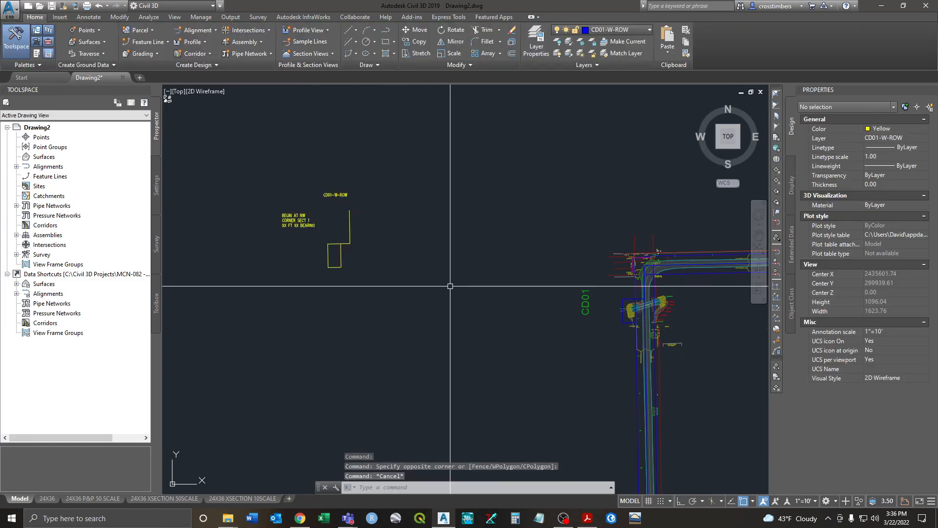
# Step: Try freezing the yellow outline's layer, cancel, and open the layer dropdown to choose layer 0
pyautogui.click(581, 42)
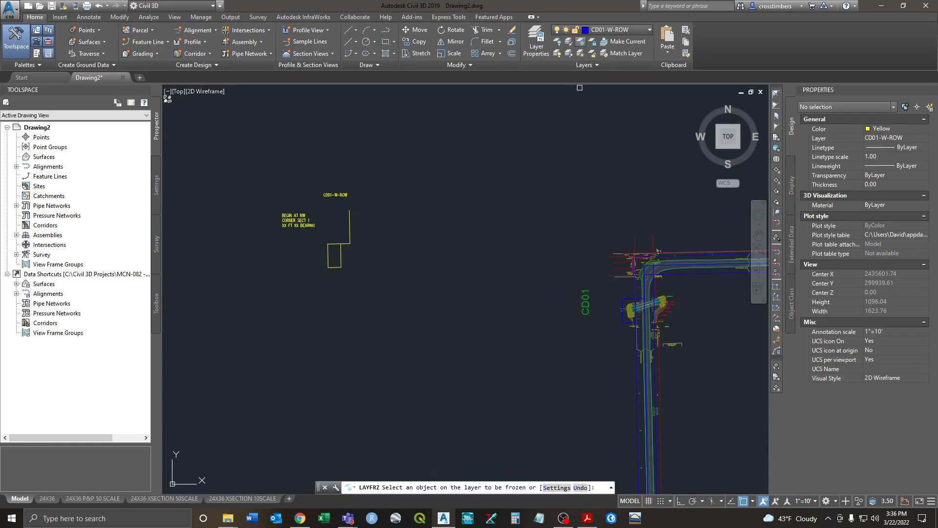
pyautogui.click(350, 224)
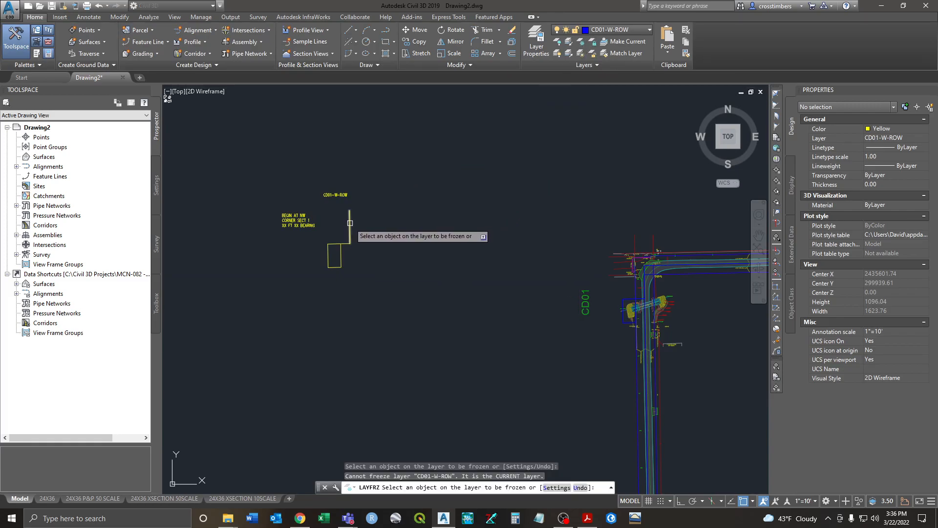
pyautogui.press('Escape')
pyautogui.press('Escape')
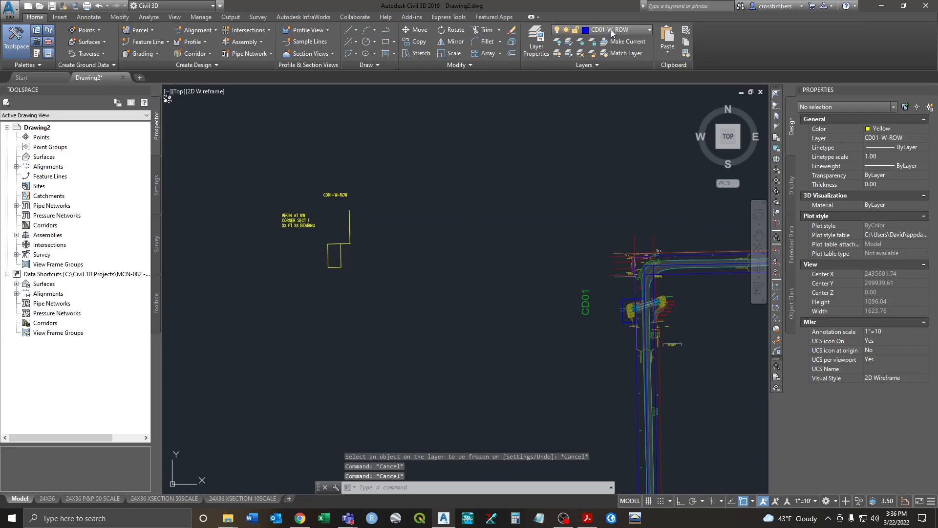
pyautogui.click(642, 30)
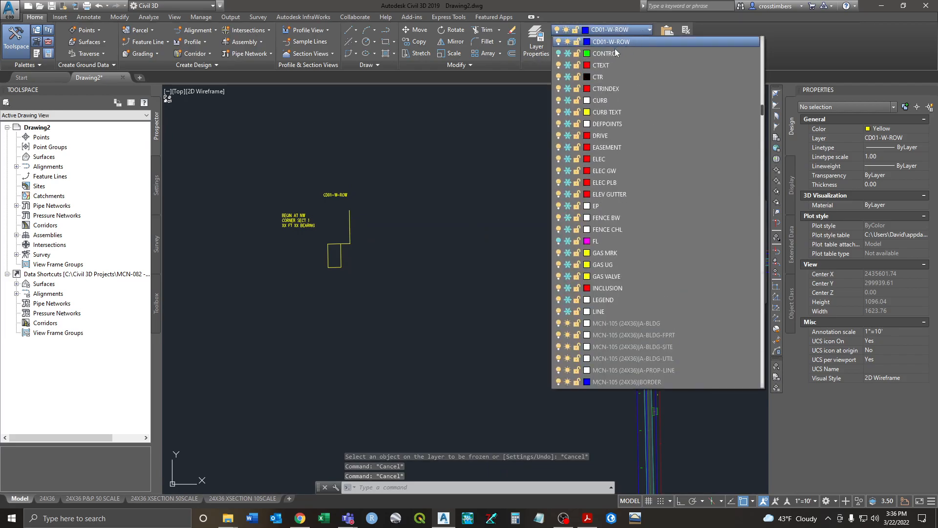
pyautogui.scroll(12, 617, 52)
pyautogui.moveTo(763, 89); pyautogui.dragTo(758, 35)
# Step: Make layer 0 current and freeze CD01-W-ROW by picking its yellow outline
pyautogui.click(614, 42)
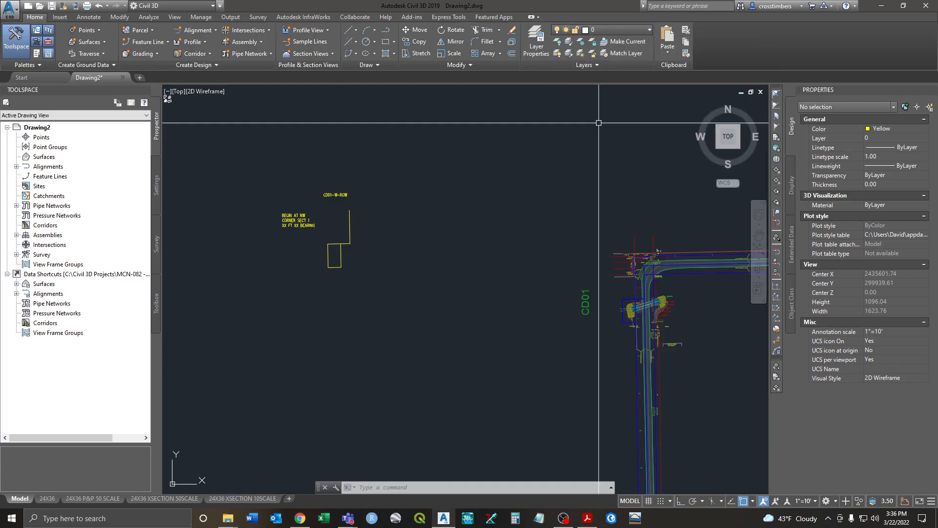
pyautogui.click(581, 42)
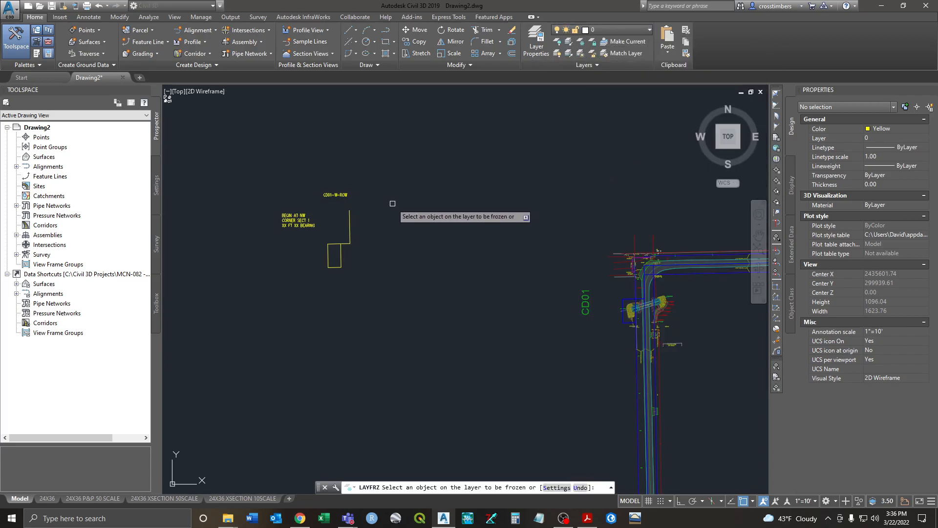
pyautogui.click(350, 222)
pyautogui.rightClick(520, 305)
pyautogui.click(530, 313)
# Step: Erase the top, left and bottom Sect_SROW lines boxing the CD01 culvert
pyautogui.scroll(6, 556, 270)
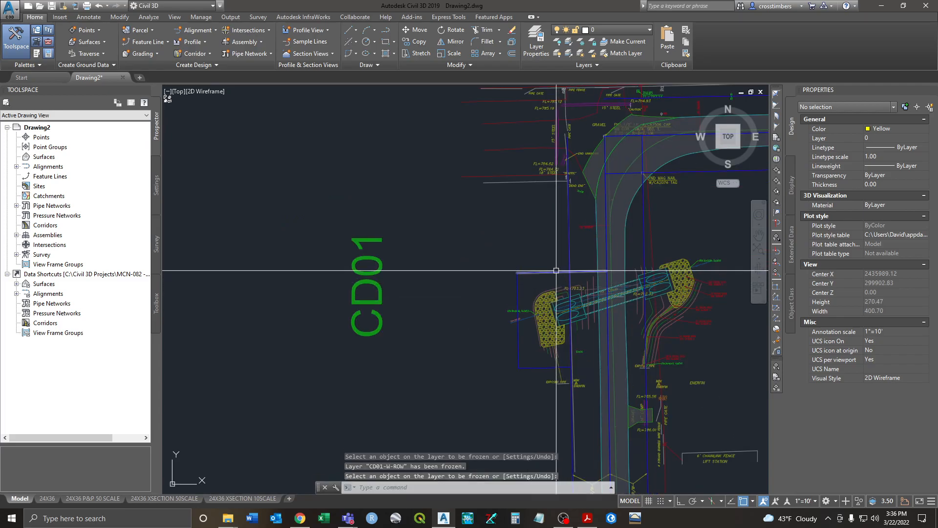
pyautogui.moveTo(556, 270)
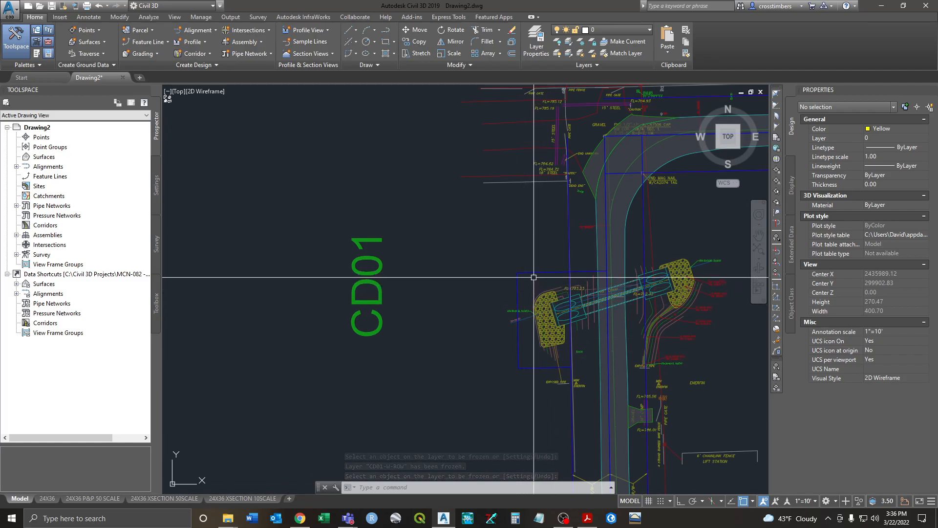
pyautogui.click(532, 272)
pyautogui.click(518, 340)
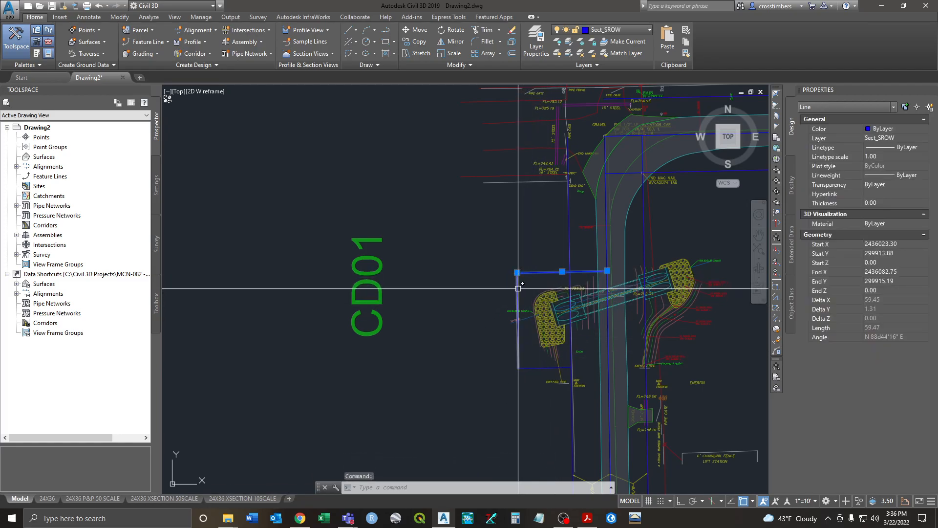
pyautogui.click(540, 366)
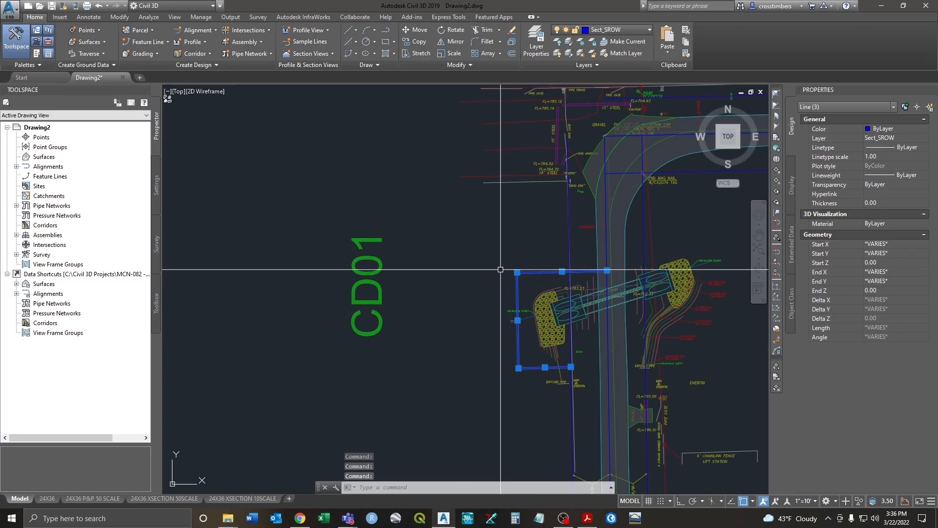
pyautogui.press('Delete')
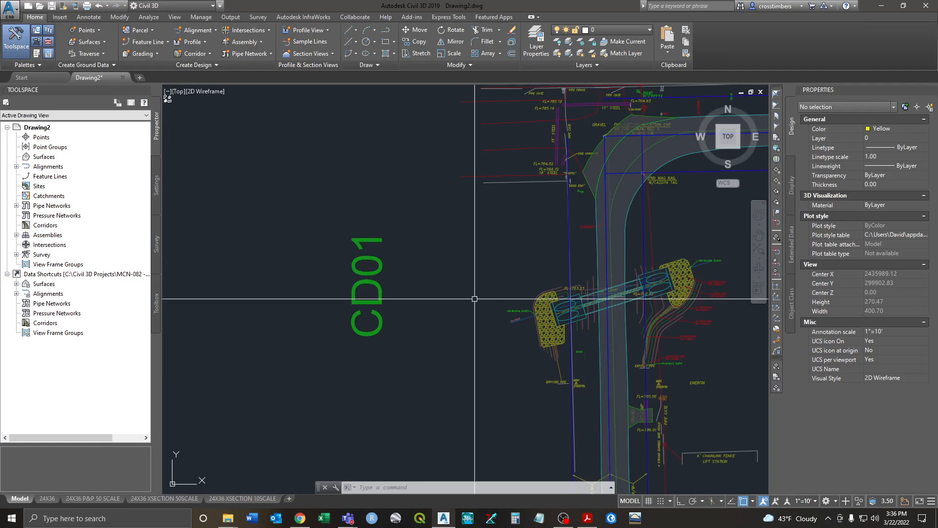
# Step: Thaw CD01-W-ROW in the Layer Properties Manager and close the palette
pyautogui.click(529, 50)
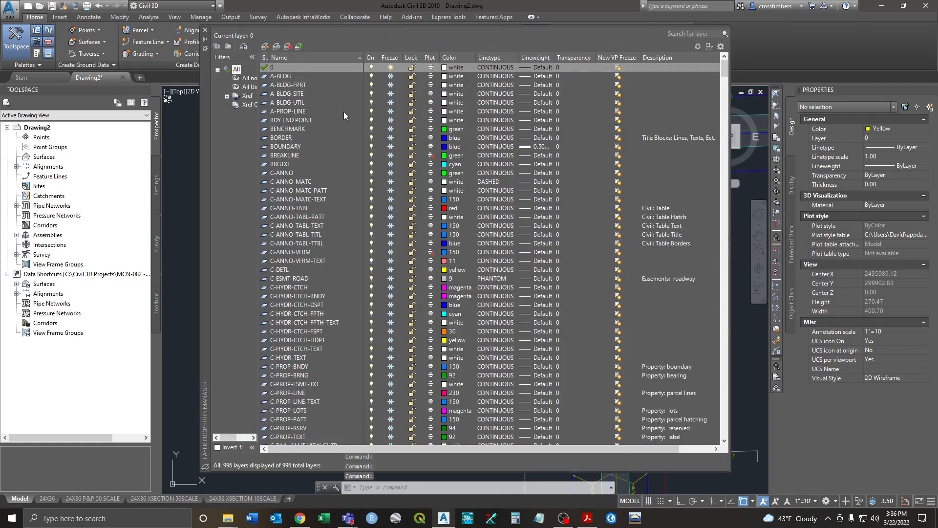
pyautogui.moveTo(726, 73); pyautogui.dragTo(732, 135)
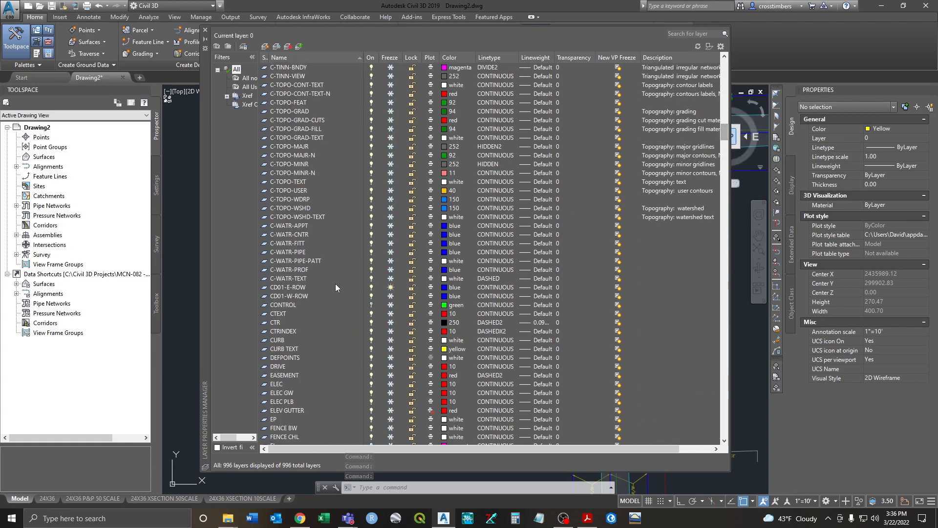
pyautogui.click(390, 297)
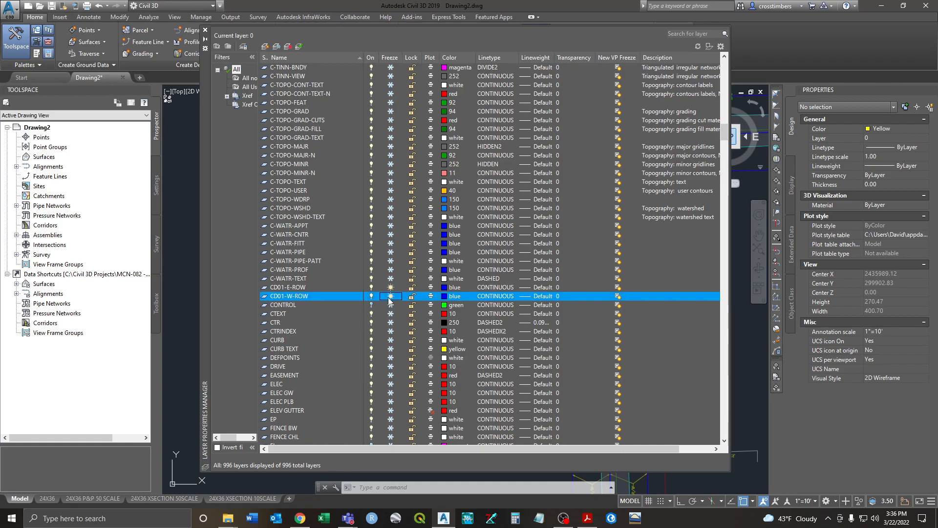
pyautogui.click(205, 30)
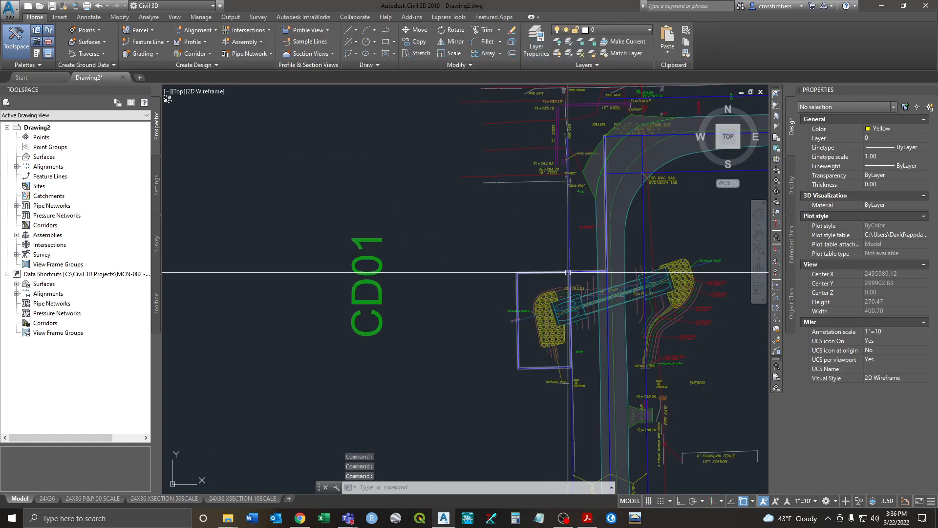
# Step: Zoom and pan around the CD01 crossing to compare the outline with the culvert
pyautogui.scroll(-6, 545, 271)
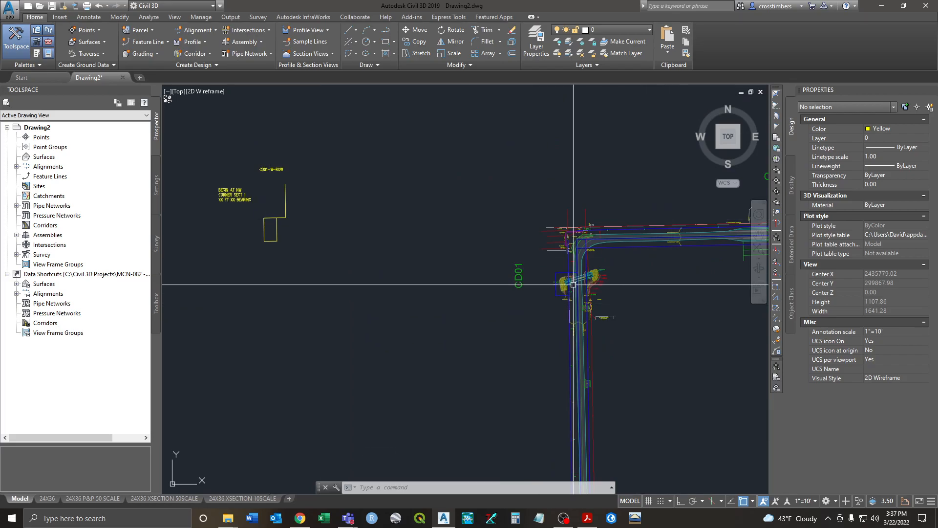
pyautogui.scroll(3, 552, 286)
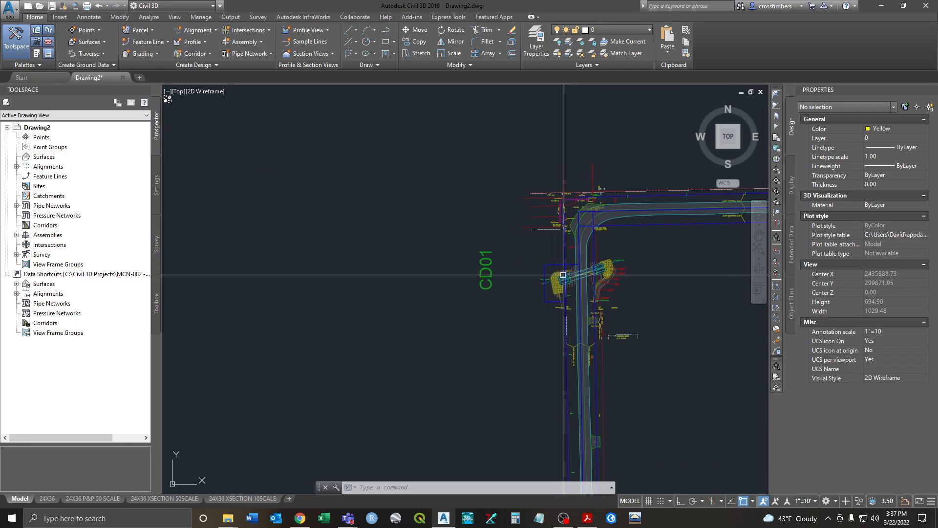
pyautogui.scroll(2, 555, 282)
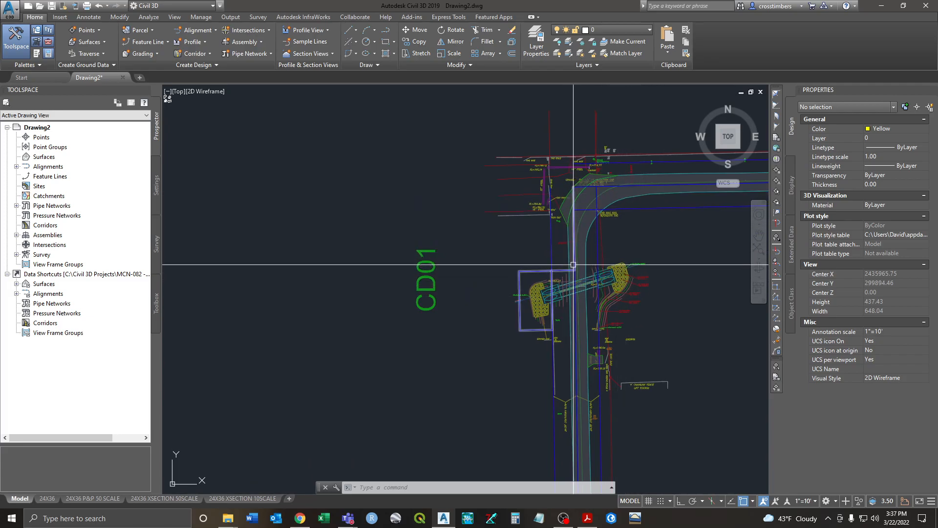
pyautogui.moveTo(583, 284)
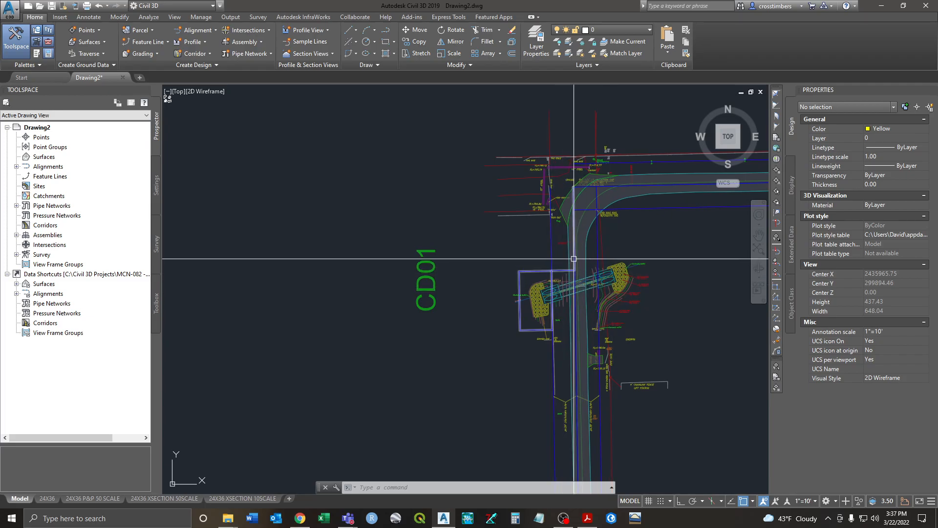
pyautogui.moveTo(572, 259)
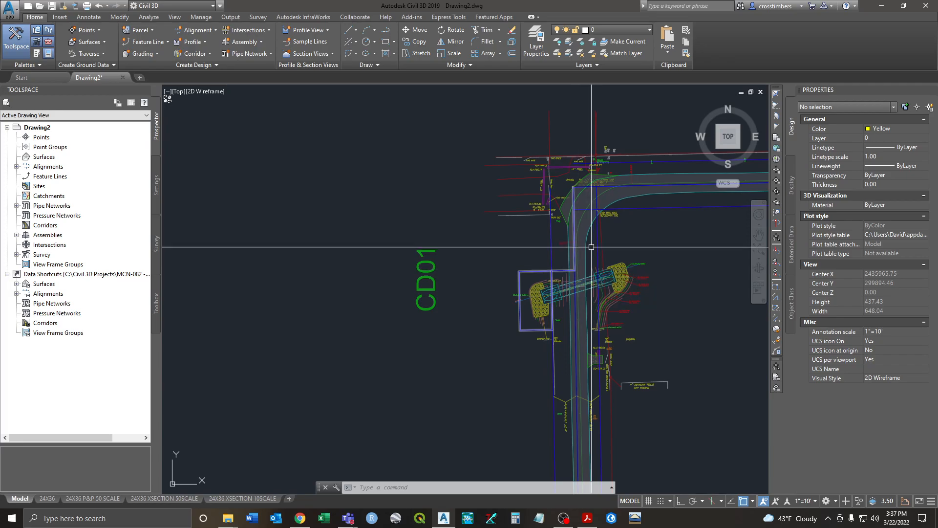
pyautogui.moveTo(498, 355); pyautogui.dragTo(502, 247, button='middle')
pyautogui.scroll(-1, 494, 268)
pyautogui.scroll(1, 530, 259)
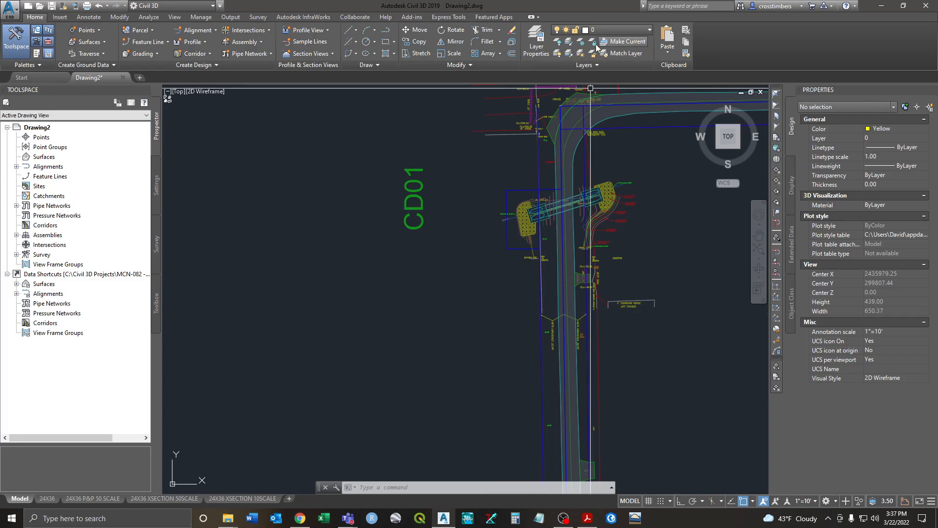
# Step: Freeze CD01-W-ROW again by picking its outline with Layer Freeze
pyautogui.click(580, 41)
pyautogui.click(511, 189)
pyautogui.rightClick(486, 223)
pyautogui.click(488, 227)
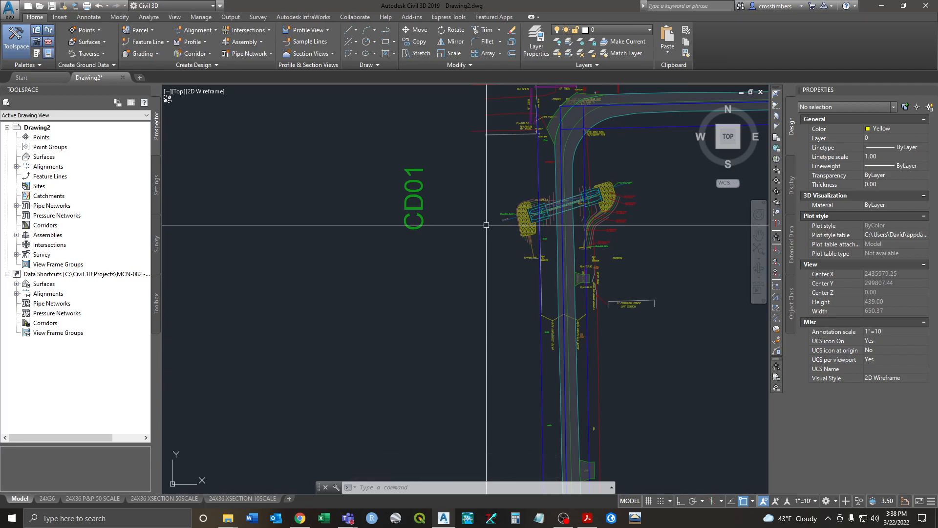
pyautogui.scroll(-4, 393, 249)
# Step: Thaw CD01-W-ROW in the Layer Properties Manager and pan the yellow sketch to centre
pyautogui.click(536, 40)
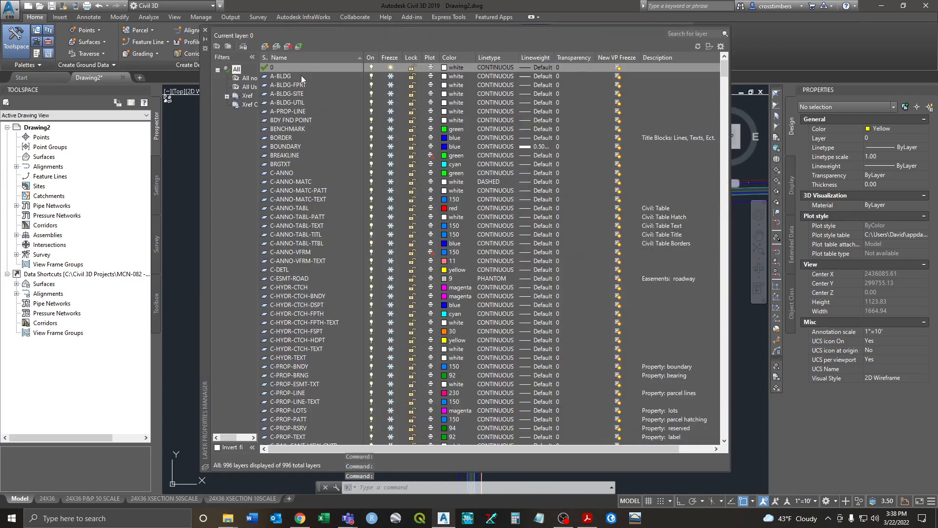
pyautogui.moveTo(723, 75); pyautogui.dragTo(725, 135)
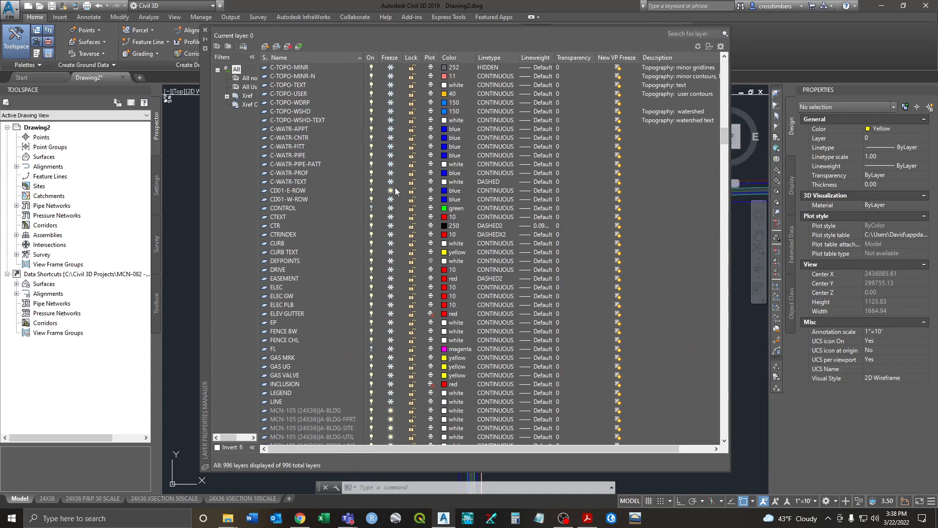
pyautogui.click(390, 198)
pyautogui.click(205, 30)
pyautogui.moveTo(329, 166); pyautogui.dragTo(661, 194, button='middle')
# Step: Edit the note's bearing text, entering N44 with %%d degree symbols and 34', then exit the editor
pyautogui.scroll(8, 447, 193)
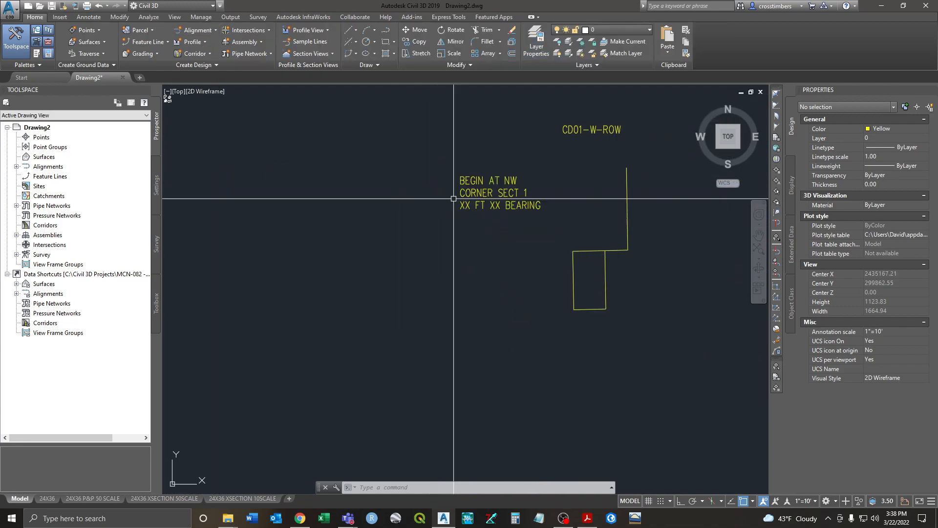
pyautogui.doubleClick(478, 196)
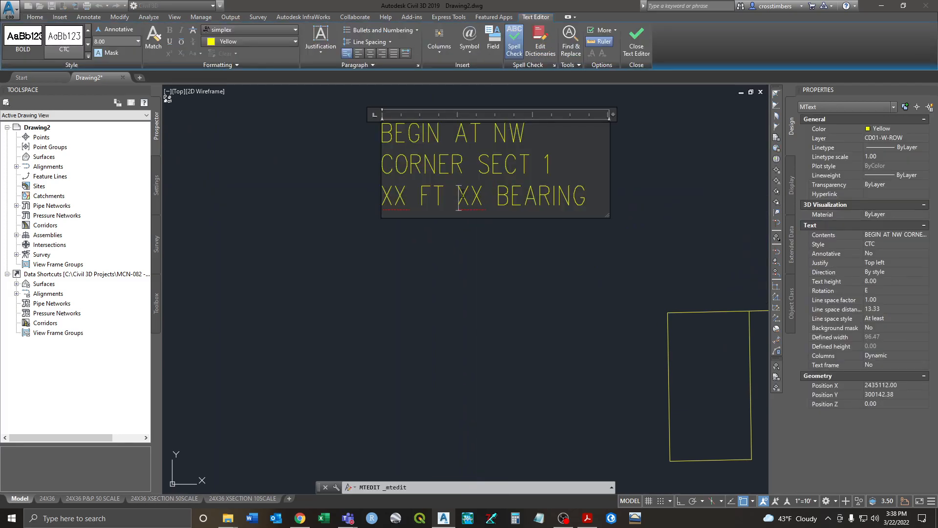
pyautogui.write('N')
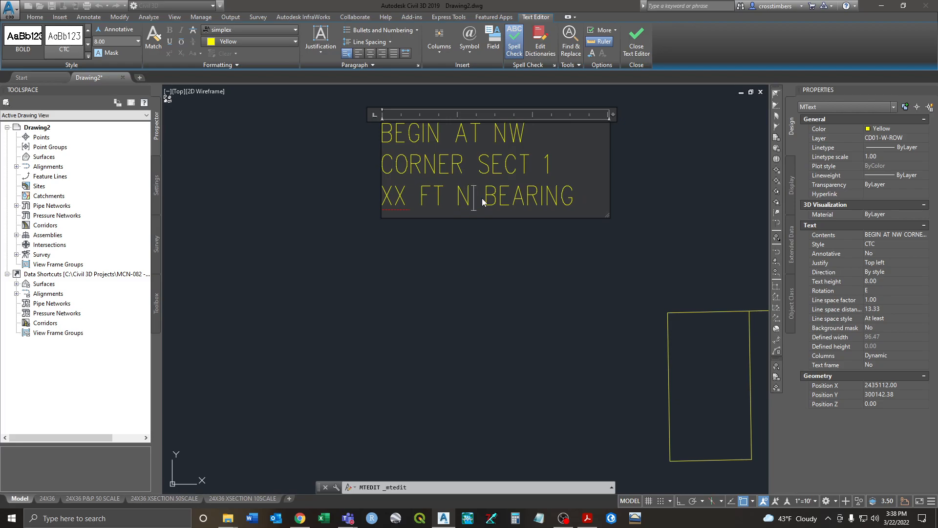
pyautogui.write('44')
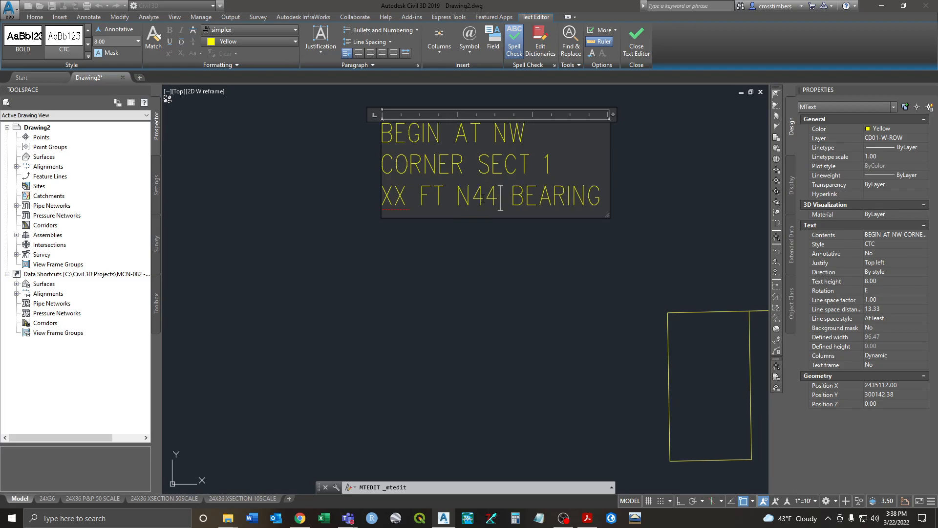
pyautogui.write('d')
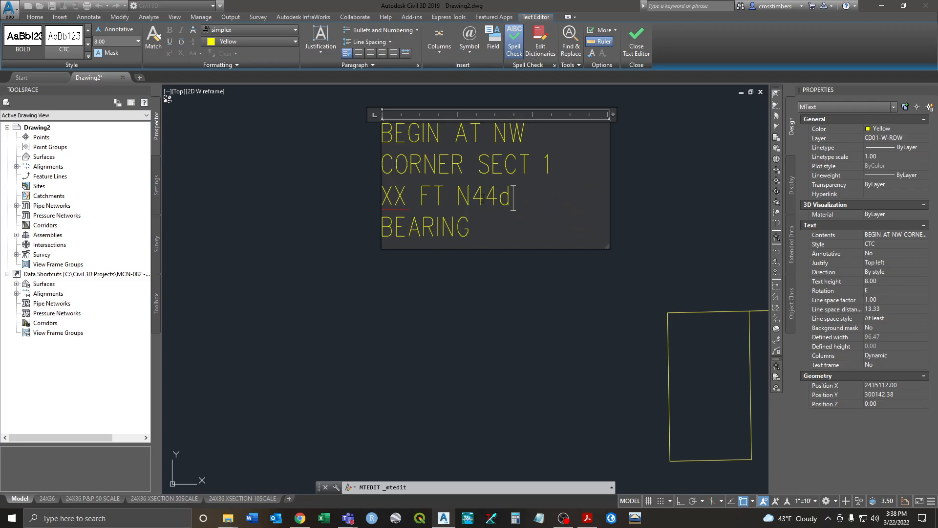
pyautogui.press('BackSpace')
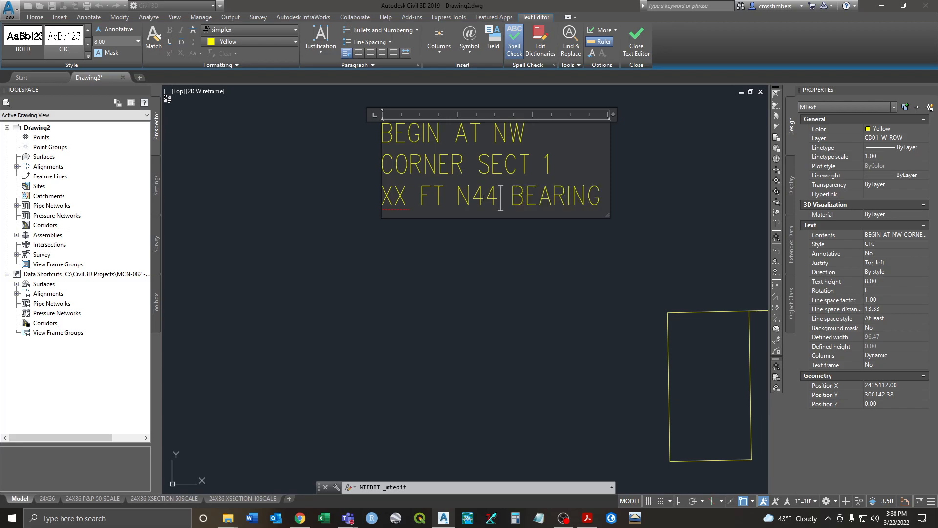
pyautogui.write('%%')
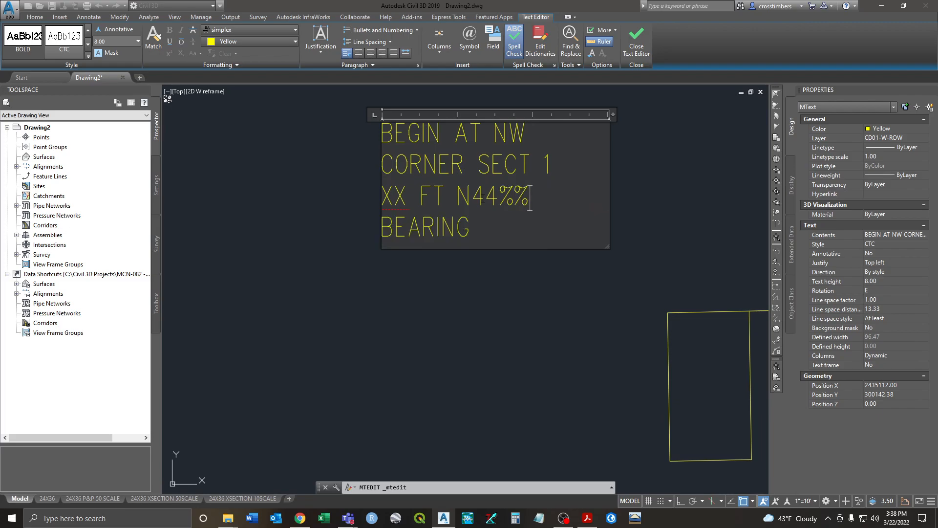
pyautogui.write('d')
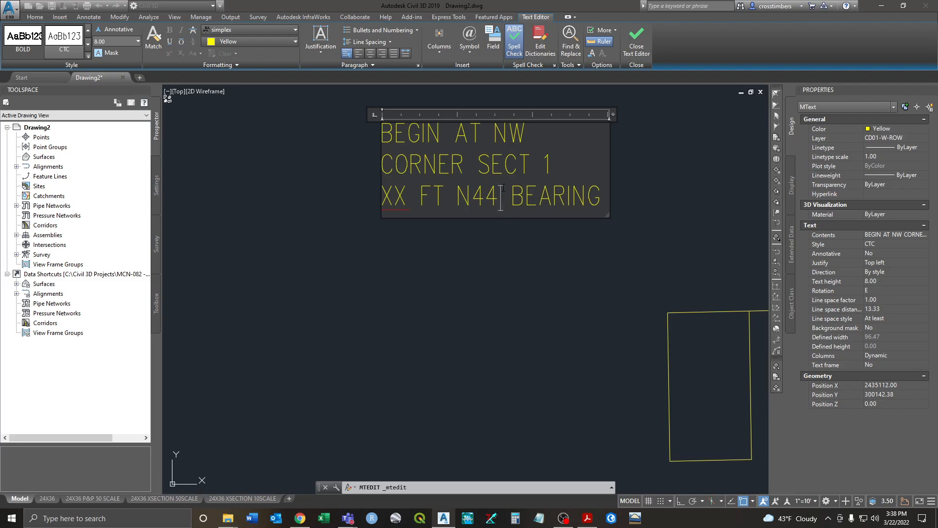
pyautogui.write('%')
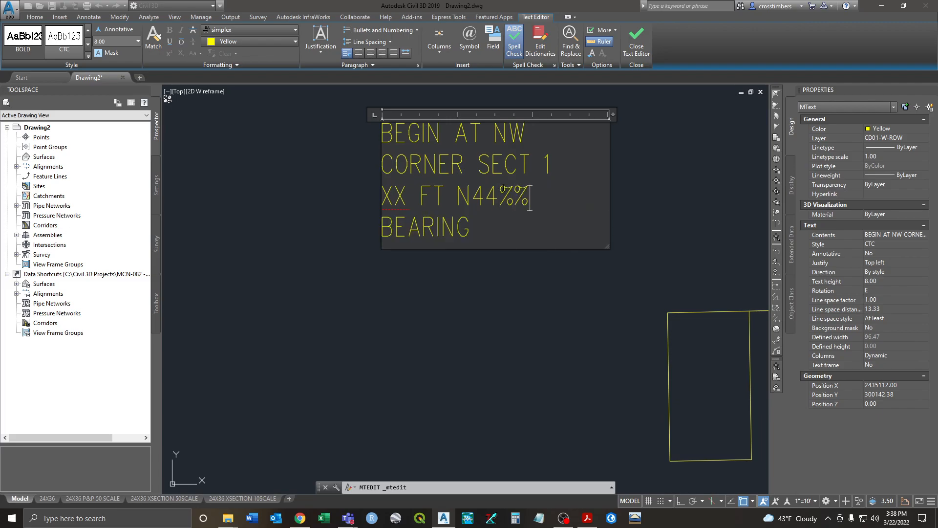
pyautogui.write('%d')
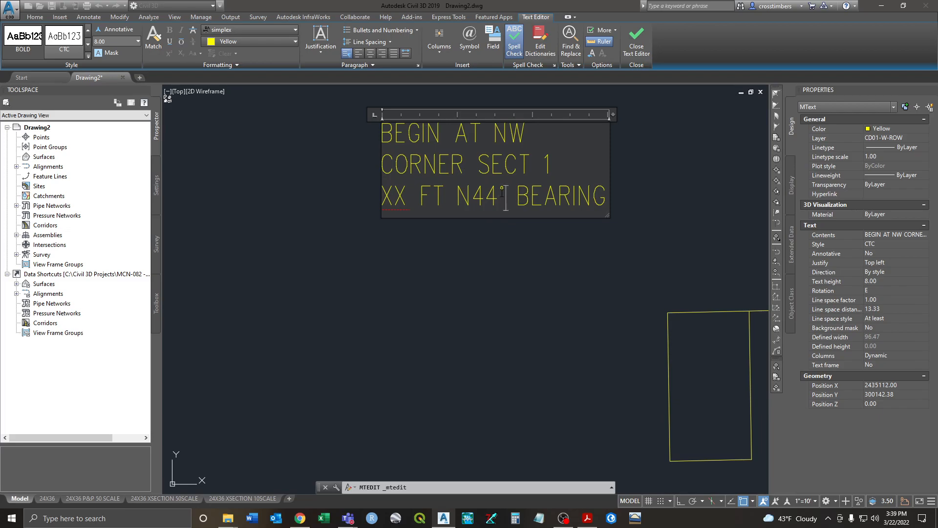
pyautogui.write('34\'55"')
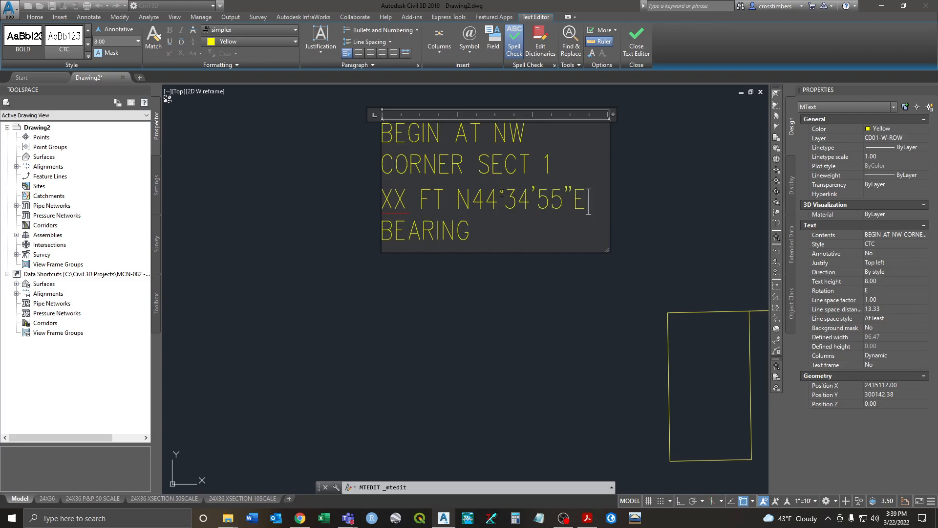
pyautogui.press('BackSpace')
pyautogui.press('BackSpace')
pyautogui.press('BackSpace')
pyautogui.press('BackSpace')
pyautogui.press('BackSpace')
pyautogui.press('BackSpace')
pyautogui.press('Escape')
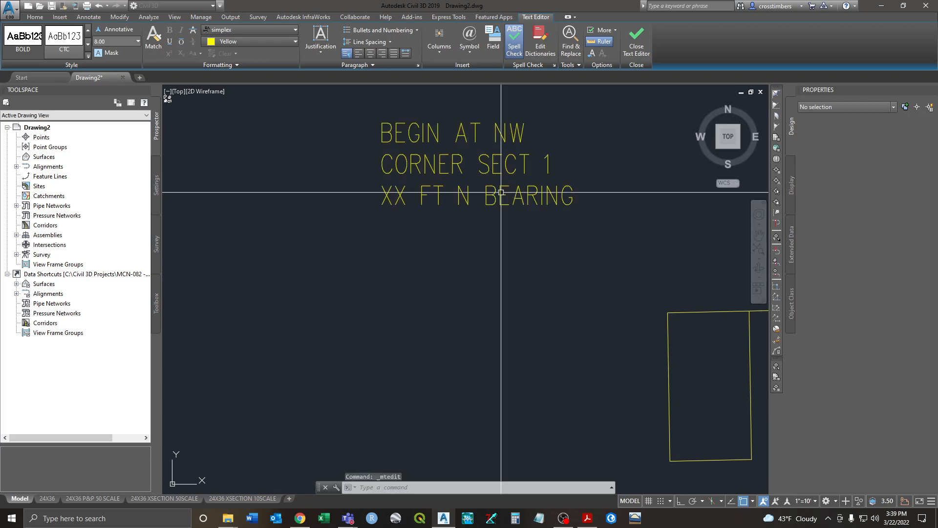
# Step: Zoom out and freeze CD01-W-ROW by picking its yellow outline
pyautogui.scroll(-3, 498, 200)
pyautogui.scroll(-4, 508, 237)
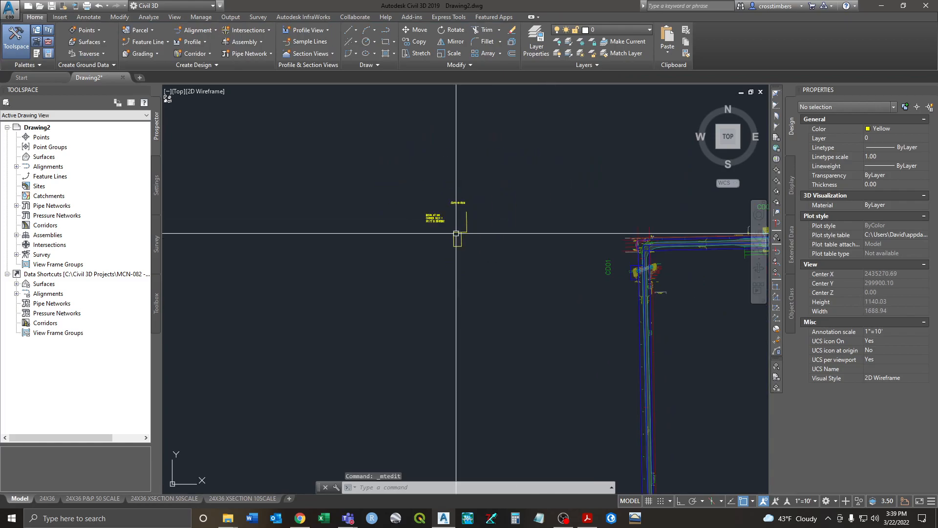
pyautogui.moveTo(541, 244); pyautogui.dragTo(457, 239, button='middle')
pyautogui.click(584, 44)
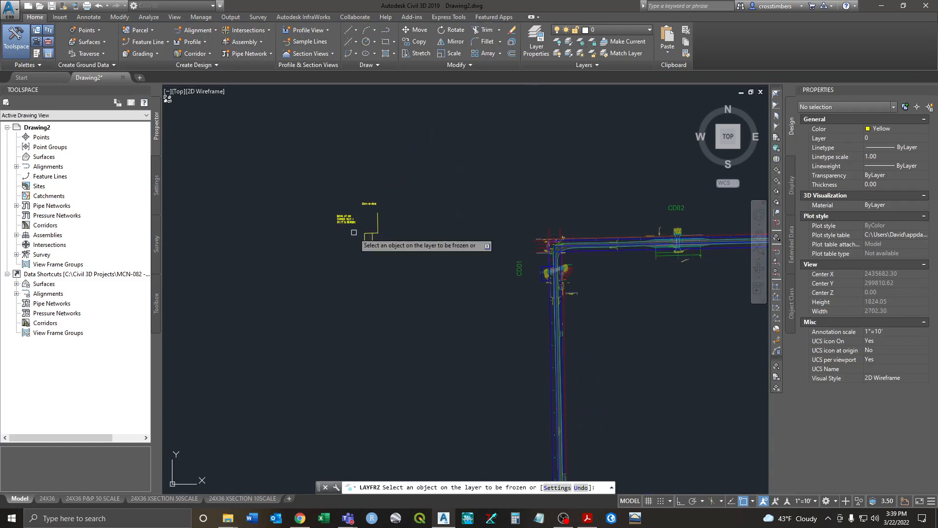
pyautogui.click(376, 222)
pyautogui.rightClick(599, 263)
pyautogui.click(613, 268)
# Step: Zoom and pan to centre the view on the CD01 culvert crossing
pyautogui.scroll(5, 561, 267)
pyautogui.moveTo(562, 266); pyautogui.dragTo(473, 241, button='middle')
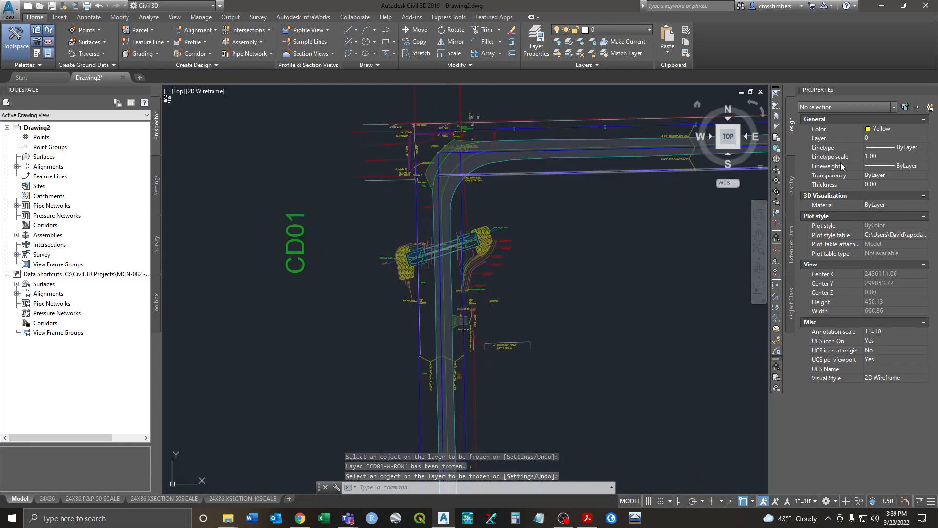
pyautogui.scroll(2, 481, 215)
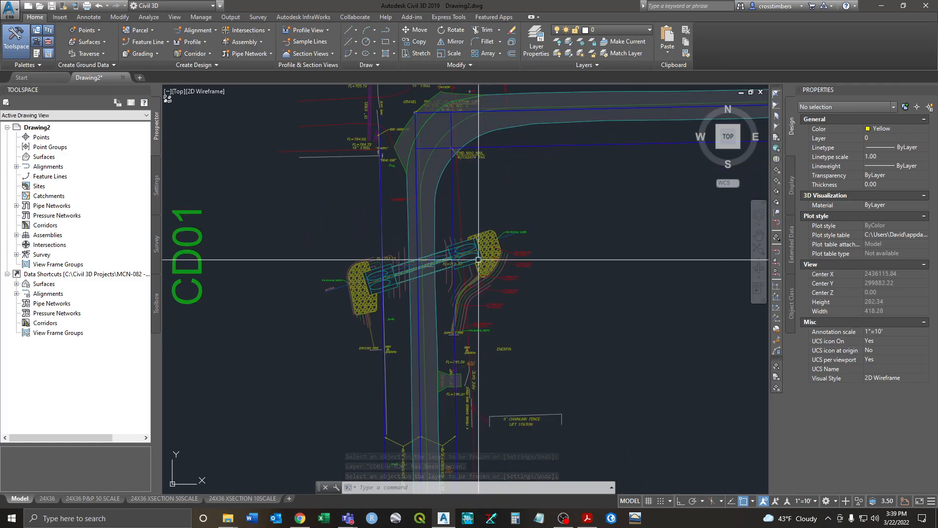
pyautogui.moveTo(477, 200); pyautogui.dragTo(460, 168, button='middle')
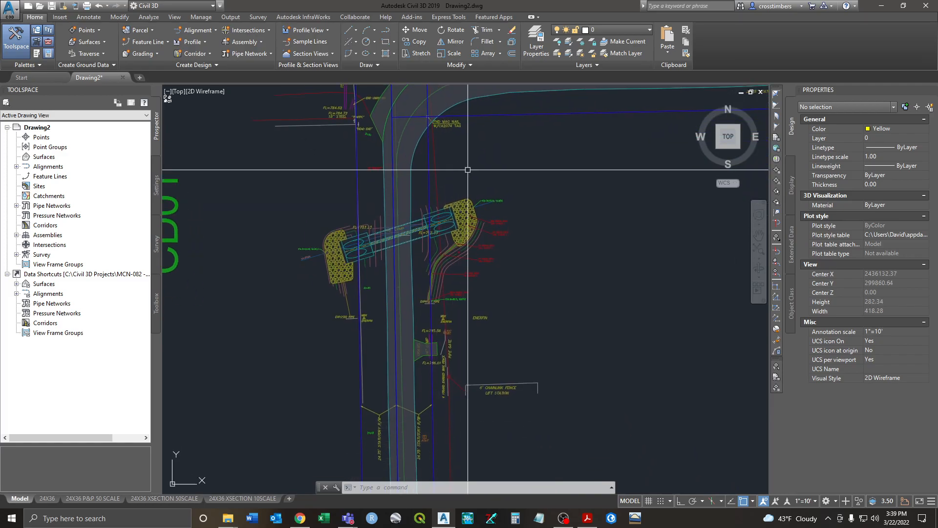
# Step: Copy the vertical blue right-of-way line to a new position near the culvert
pyautogui.press('Return')
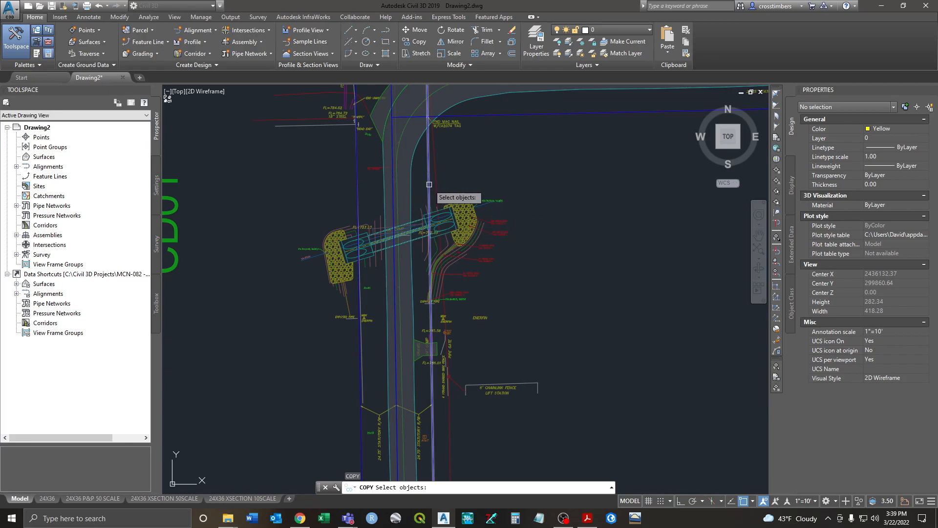
pyautogui.click(428, 184)
pyautogui.press('Return')
pyautogui.click(449, 175)
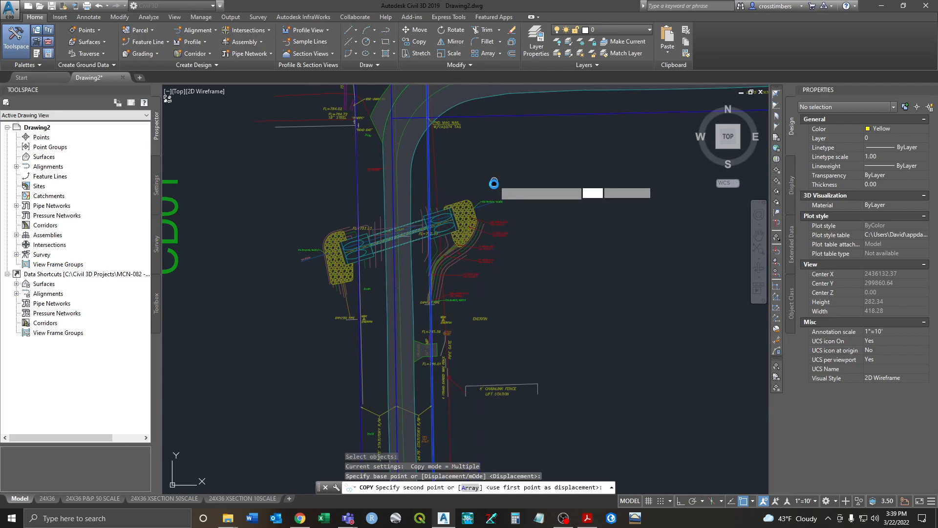
pyautogui.scroll(3, 491, 191)
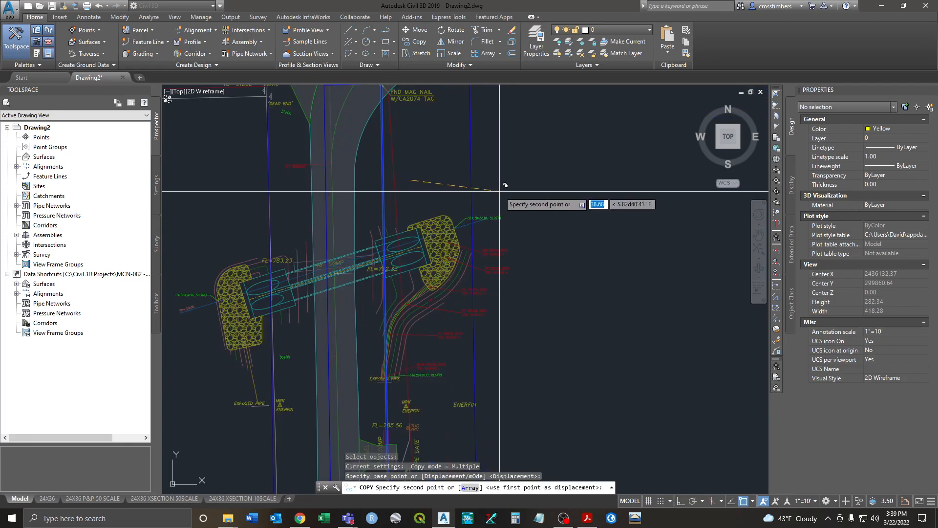
pyautogui.click(506, 224)
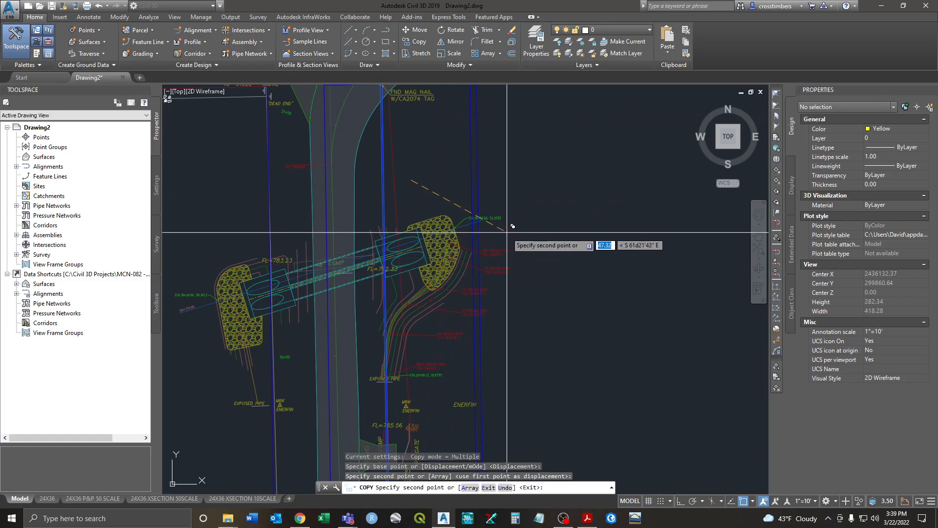
pyautogui.press('Return')
pyautogui.scroll(-2, 507, 224)
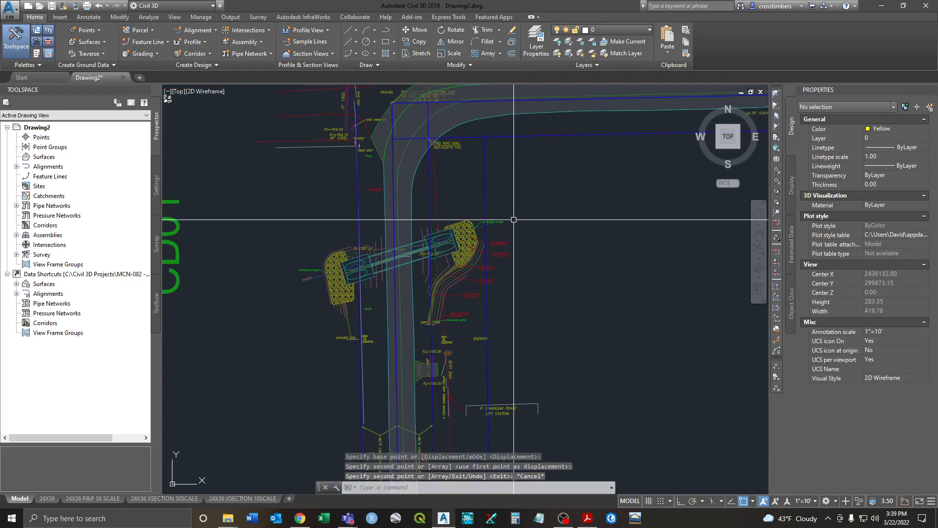
# Step: Offset the vertical line 10 units, then delete the unwanted vertical line
pyautogui.write('o')
pyautogui.press('Return')
pyautogui.write('10')
pyautogui.press('Return')
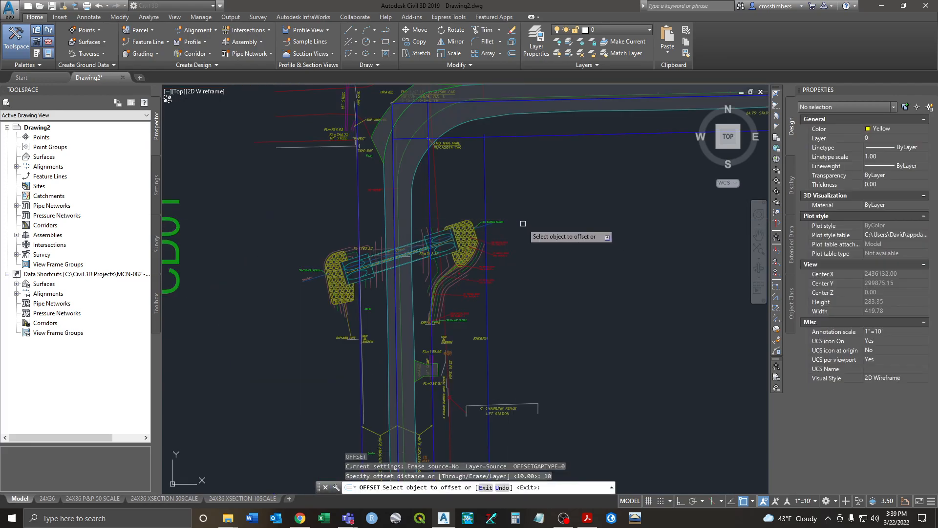
pyautogui.click(485, 201)
pyautogui.click(486, 201)
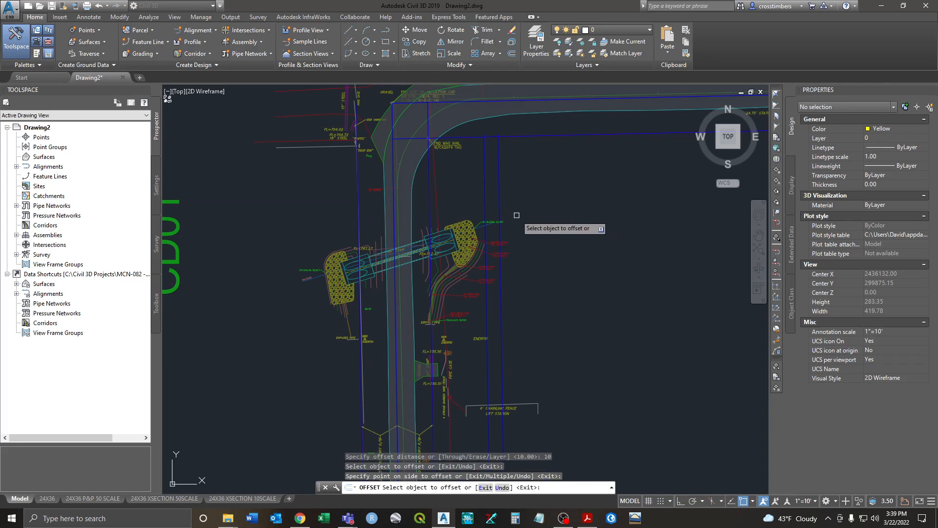
pyautogui.press('Escape')
pyautogui.press('Escape')
pyautogui.click(486, 197)
pyautogui.press('Delete')
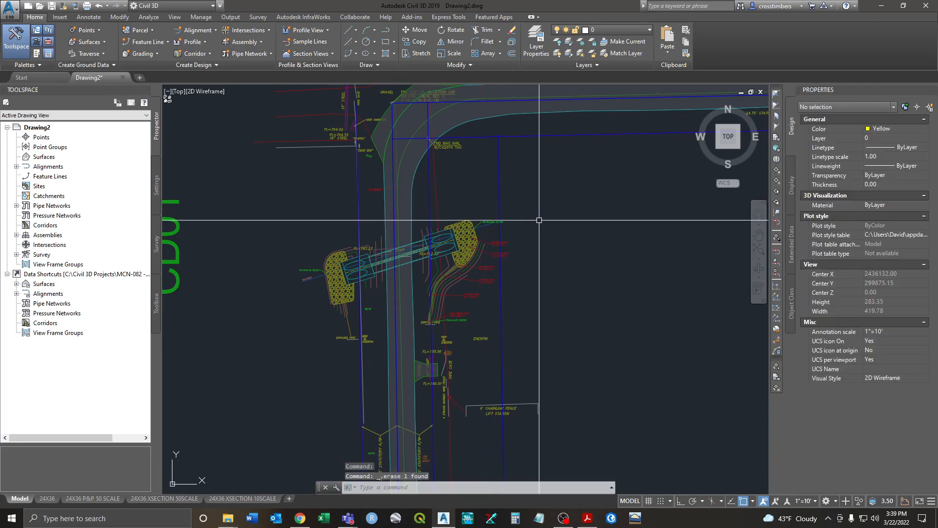
# Step: Copy the horizontal blue line down to a point south of the headwall
pyautogui.write('co')
pyautogui.press('Return')
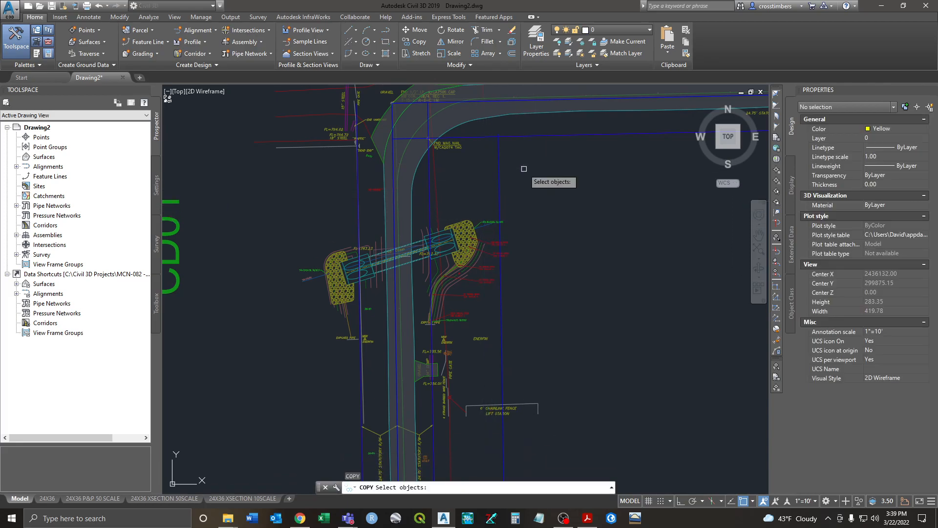
pyautogui.click(483, 138)
pyautogui.press('Return')
pyautogui.click(510, 152)
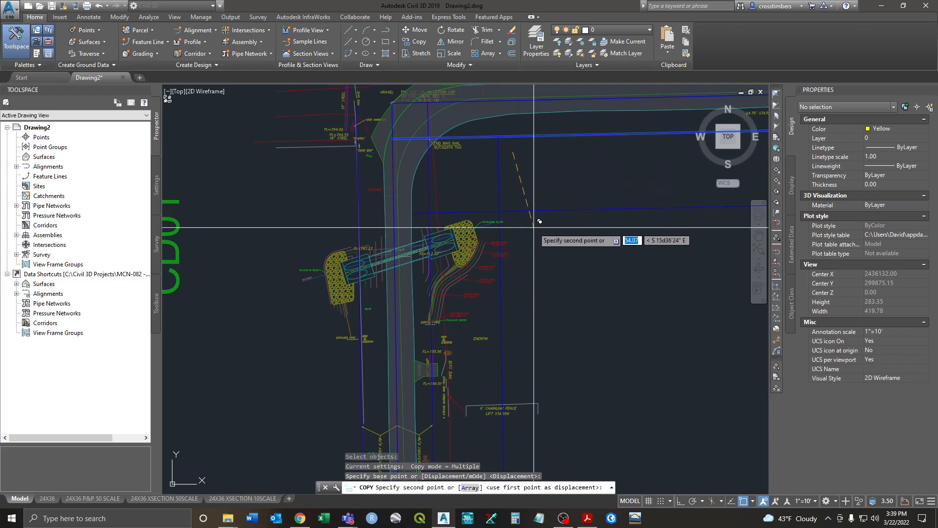
pyautogui.scroll(3, 530, 237)
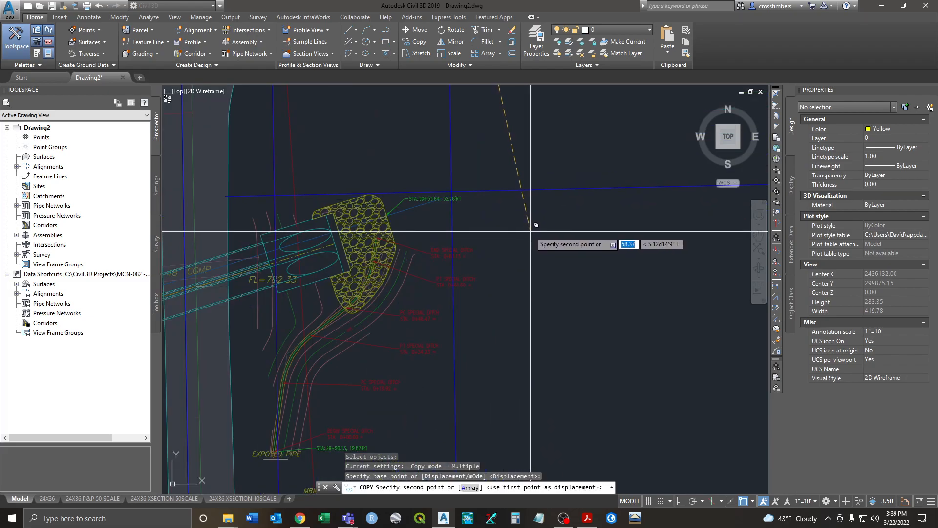
pyautogui.click(487, 230)
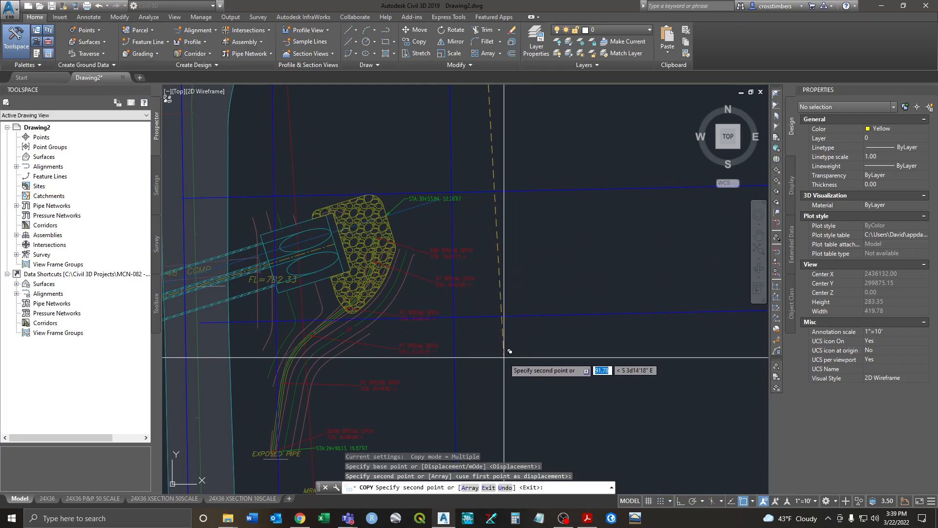
pyautogui.moveTo(506, 410); pyautogui.dragTo(503, 310, button='middle')
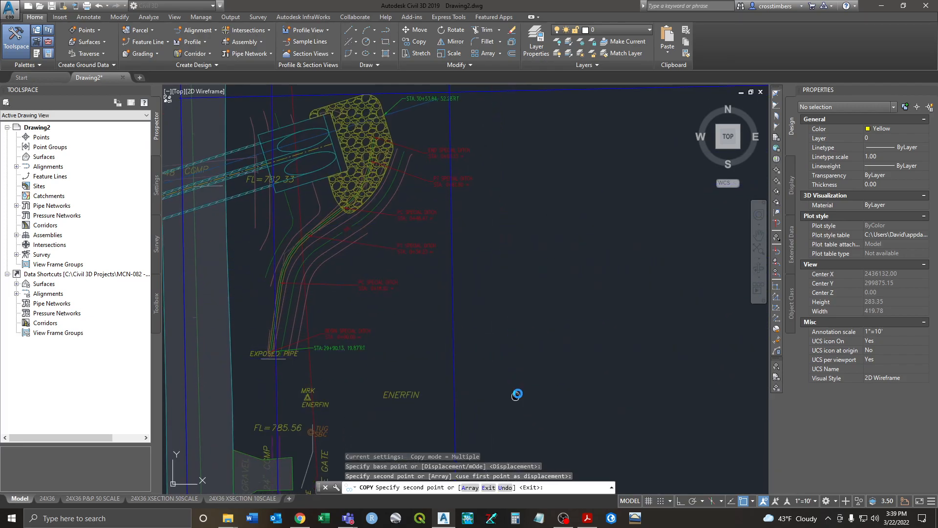
pyautogui.moveTo(513, 388); pyautogui.dragTo(522, 350, button='middle')
pyautogui.click(517, 356)
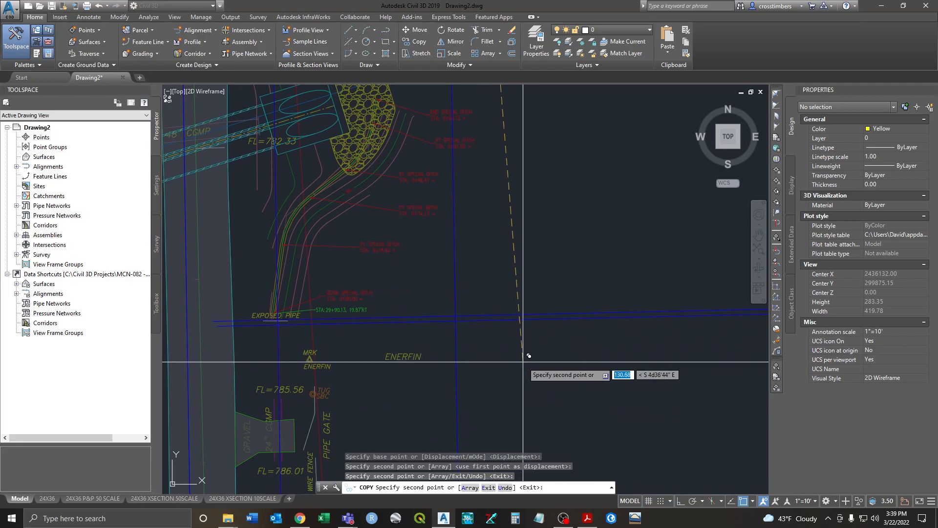
pyautogui.press('Escape')
pyautogui.moveTo(495, 223); pyautogui.dragTo(502, 244, button='middle')
pyautogui.scroll(-2, 502, 245)
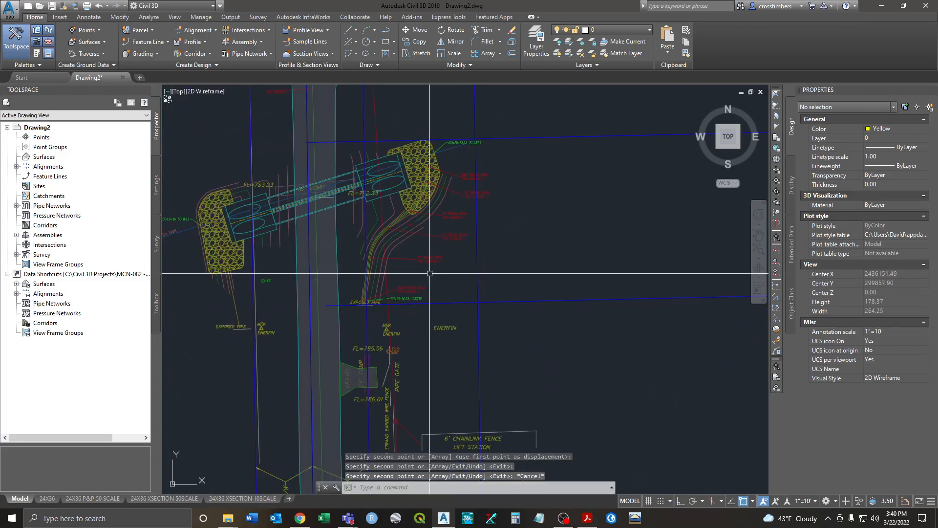
pyautogui.moveTo(486, 161); pyautogui.dragTo(485, 214, button='middle')
# Step: Attempt a 10-unit offset on the horizontal line, cancel it, and delete that right-of-way line
pyautogui.write('o')
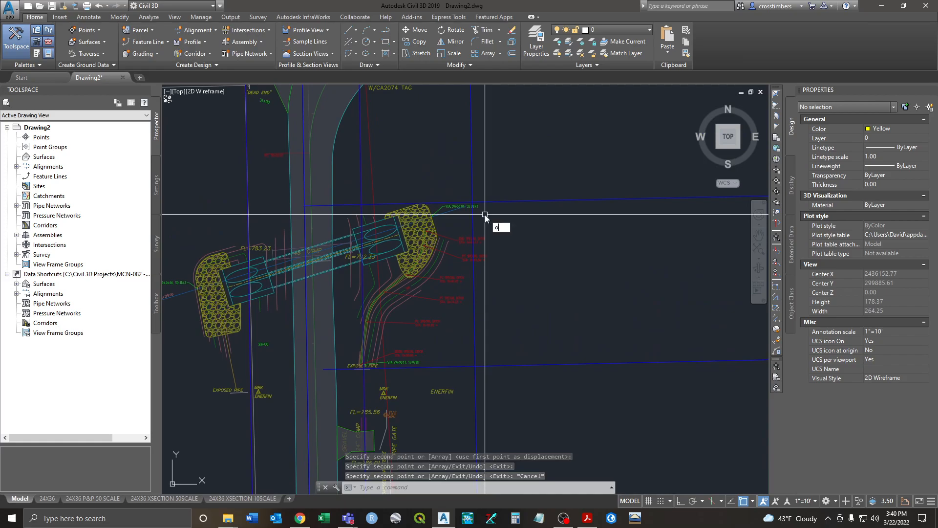
pyautogui.press('Return')
pyautogui.write('10')
pyautogui.press('Return')
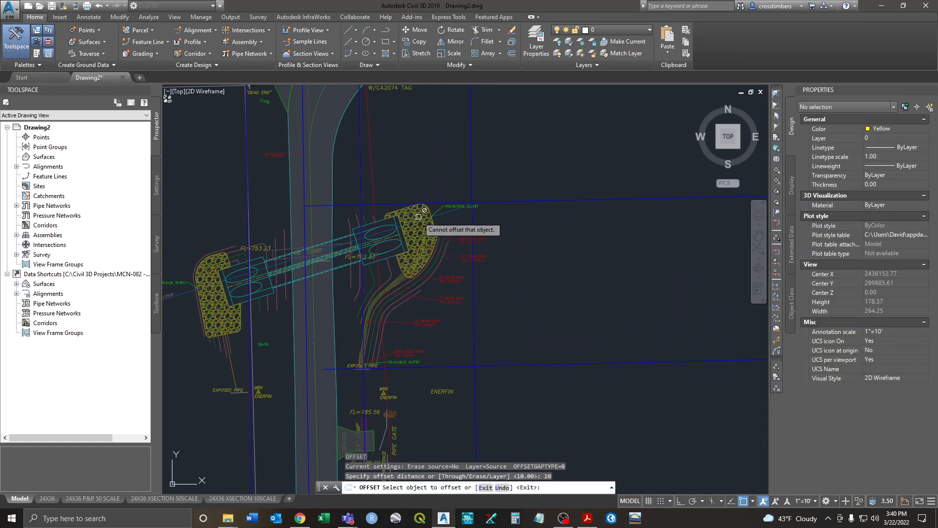
pyautogui.click(403, 205)
pyautogui.press('Escape')
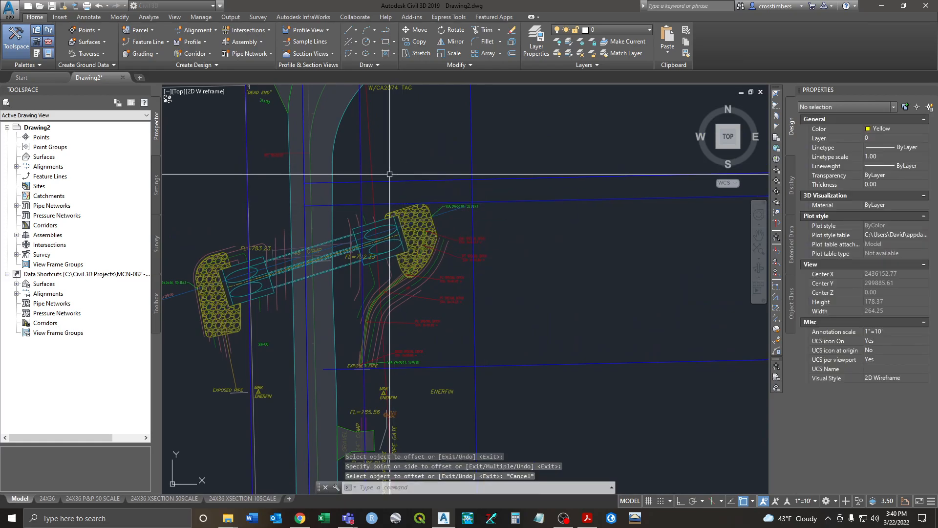
pyautogui.click(384, 203)
pyautogui.press('Delete')
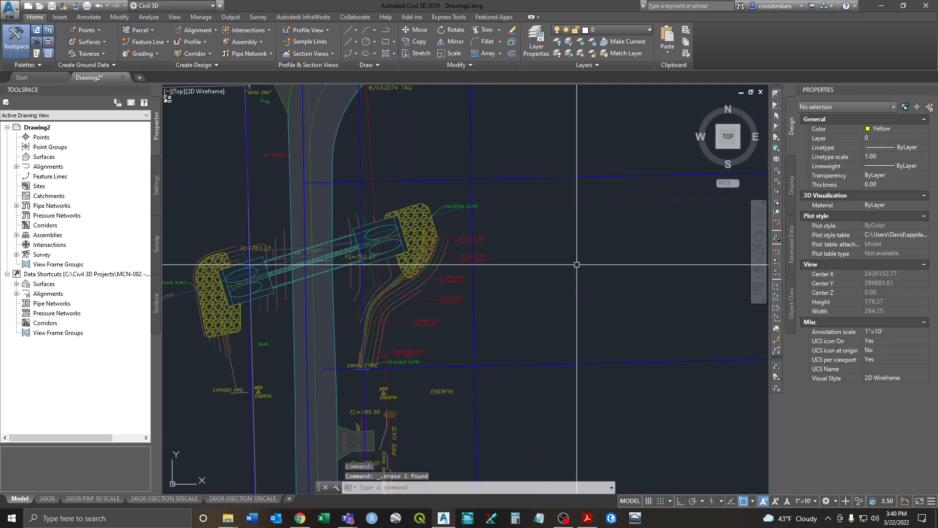
# Step: Offset the remaining horizontal line 10 units downward and delete the old right-of-way line
pyautogui.moveTo(429, 346); pyautogui.dragTo(445, 292, button='middle')
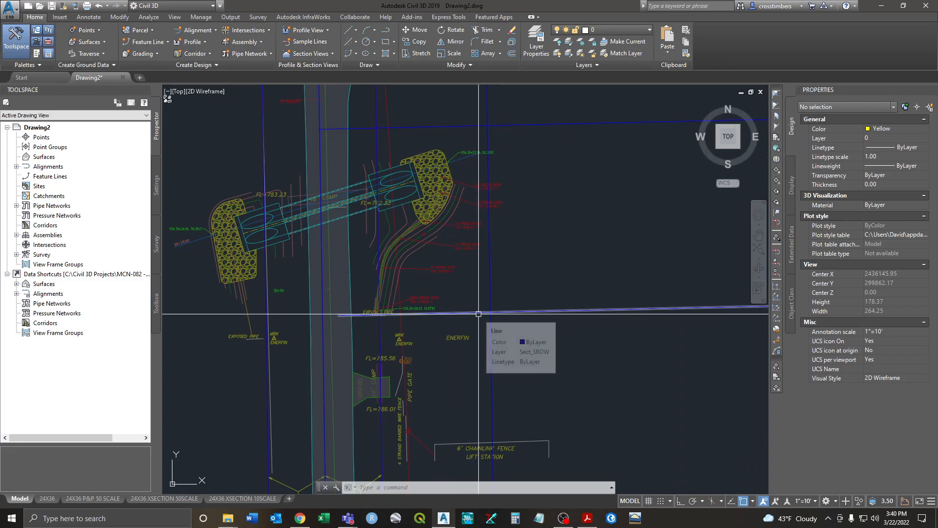
pyautogui.write('o')
pyautogui.press('Return')
pyautogui.press('Return')
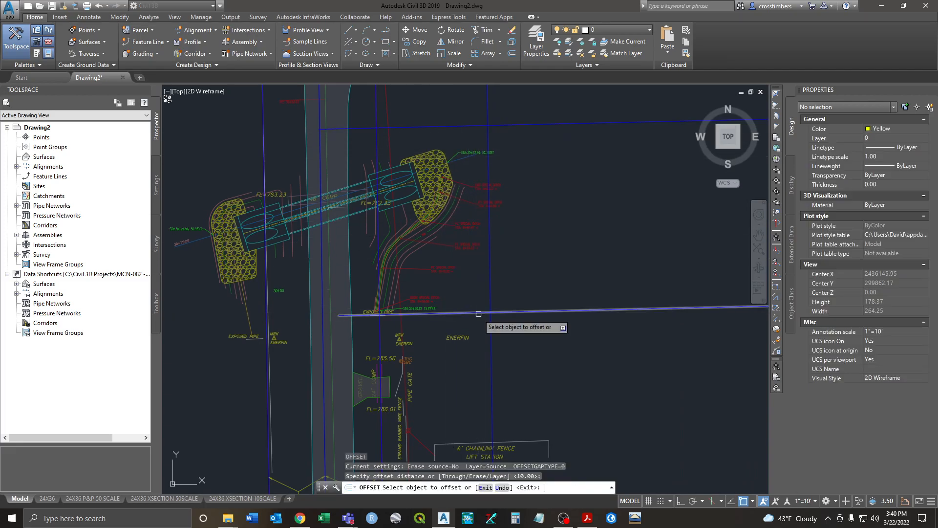
pyautogui.click(468, 312)
pyautogui.click(545, 348)
pyautogui.rightClick(550, 353)
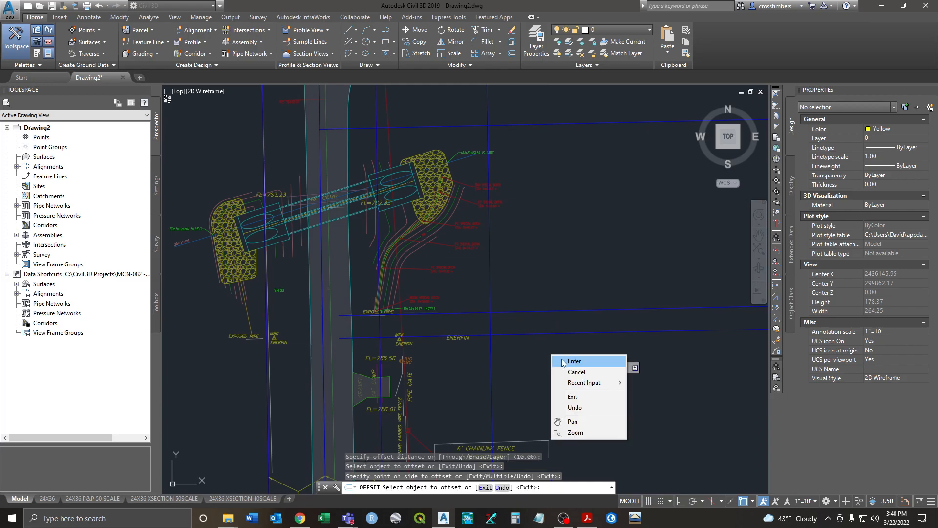
pyautogui.click(562, 360)
pyautogui.click(538, 312)
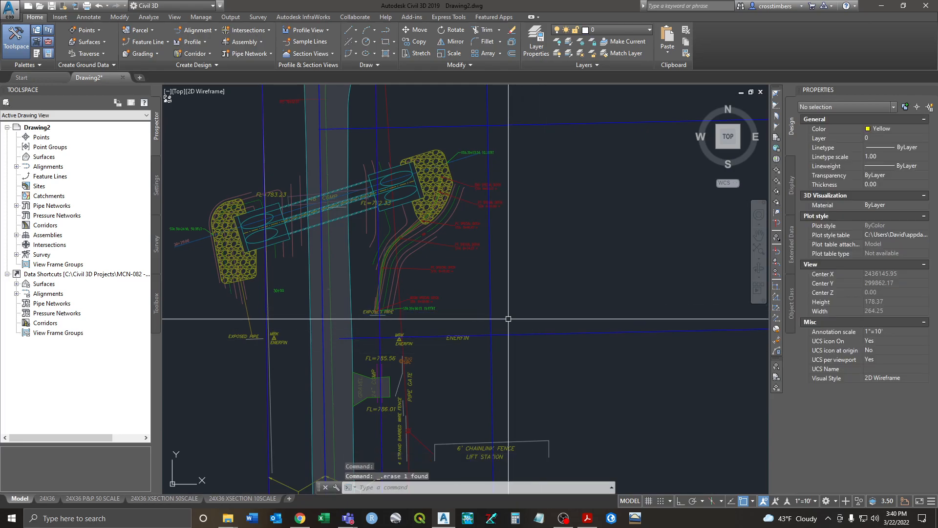
pyautogui.press('Delete')
pyautogui.moveTo(522, 250); pyautogui.dragTo(522, 264, button='middle')
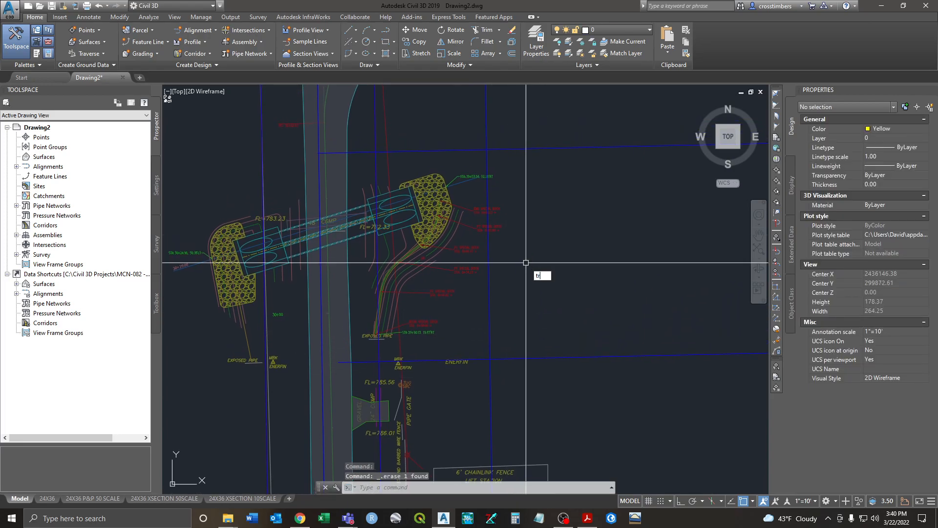
pyautogui.press('Return')
# Step: Trim the top line's right end and the horizontal line's overhang, using both blue lines as cutting edges
pyautogui.click(514, 335)
pyautogui.click(481, 370)
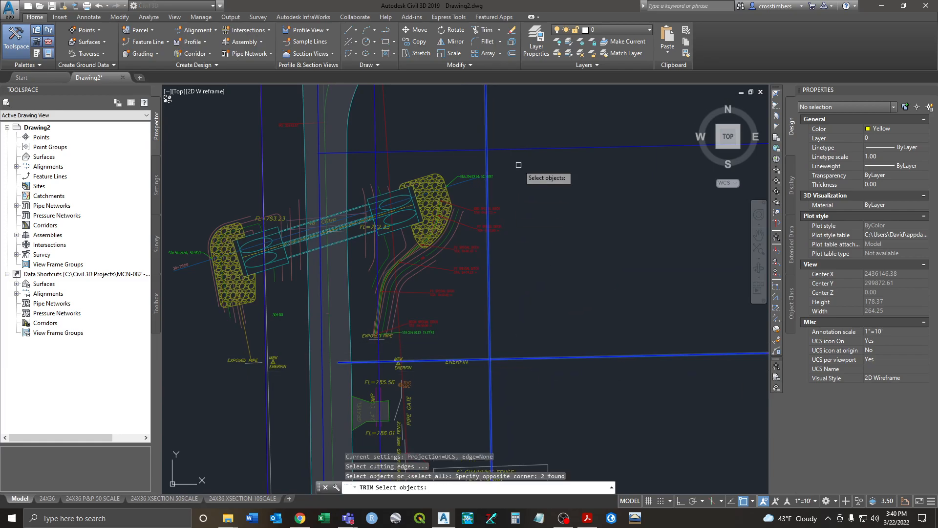
pyautogui.press('Return')
pyautogui.click(494, 146)
pyautogui.click(497, 363)
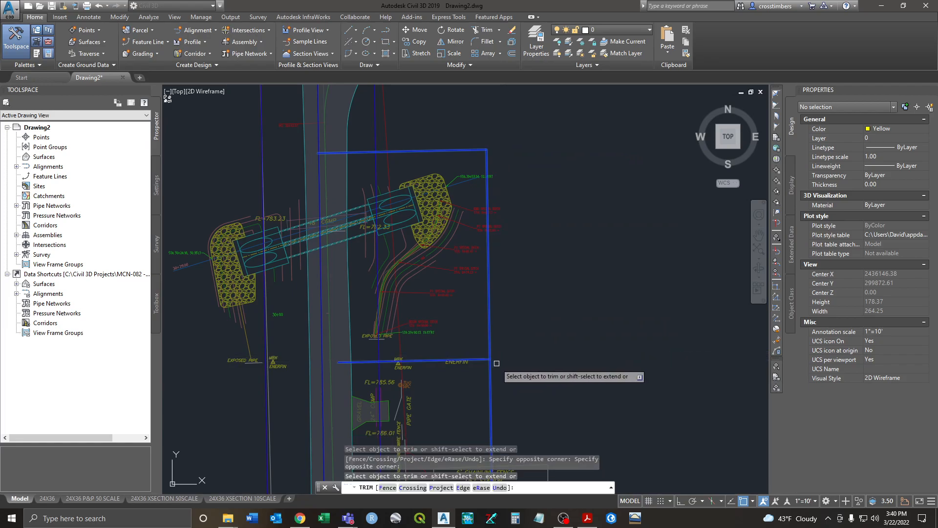
pyautogui.rightClick(504, 337)
pyautogui.click(515, 345)
# Step: Run trim again with all objects as cutting edges, ending it without further cuts
pyautogui.moveTo(365, 360); pyautogui.dragTo(367, 348, button='middle')
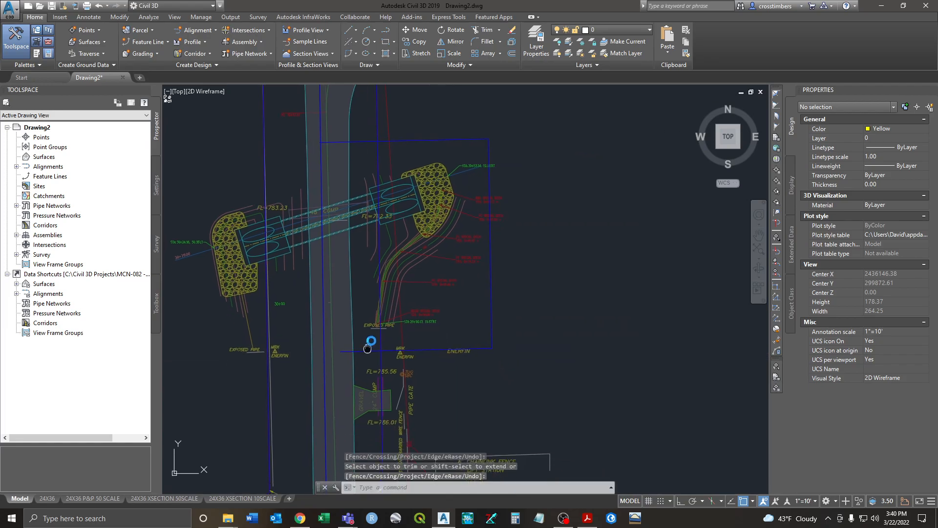
pyautogui.scroll(2, 377, 325)
pyautogui.rightClick(391, 315)
pyautogui.click(399, 319)
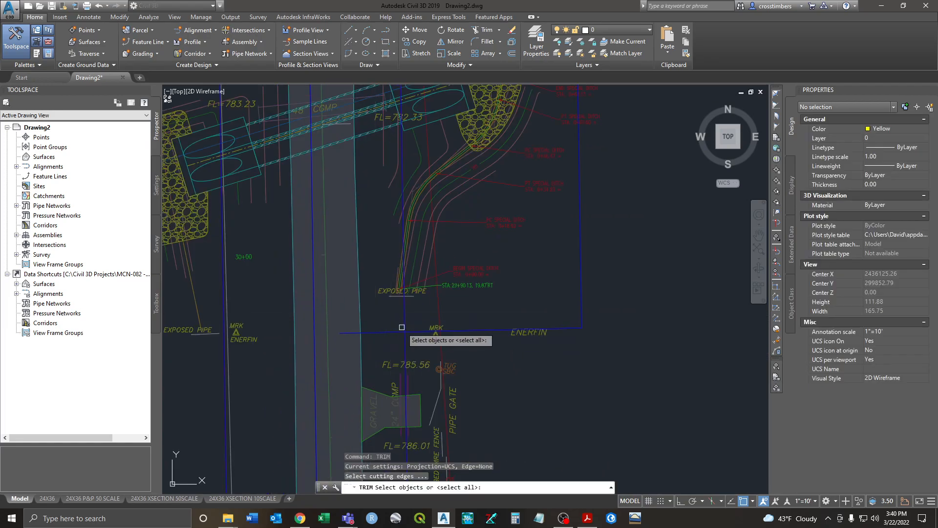
pyautogui.scroll(-3, 405, 323)
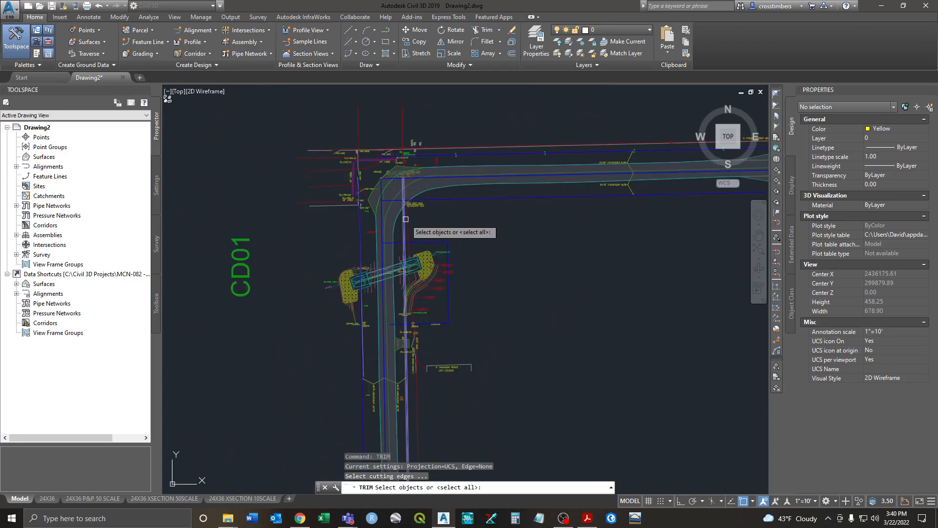
pyautogui.scroll(3, 405, 323)
pyautogui.press('Return')
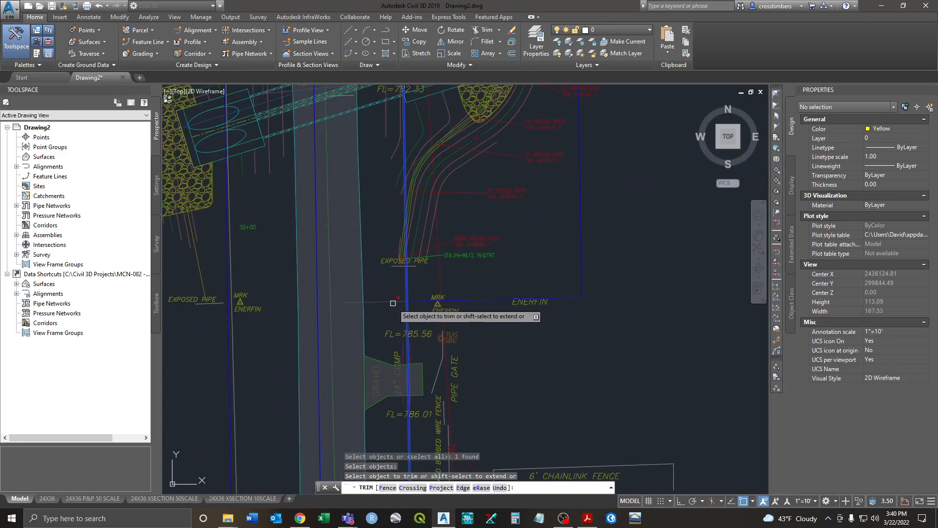
pyautogui.rightClick(395, 306)
pyautogui.click(416, 308)
# Step: Inspect the horizontal blue line near the road corner
pyautogui.scroll(-2, 401, 304)
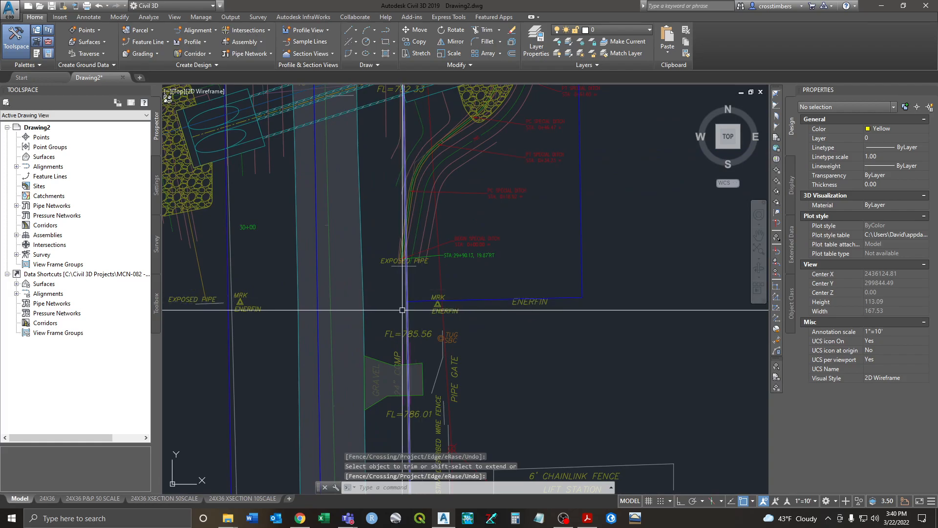
pyautogui.scroll(-2, 408, 275)
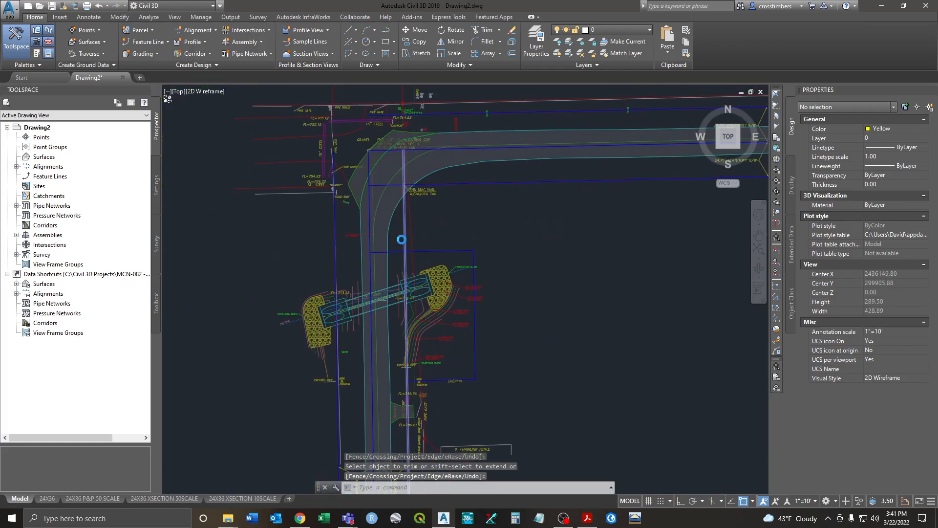
pyautogui.scroll(3, 387, 268)
pyautogui.click(384, 260)
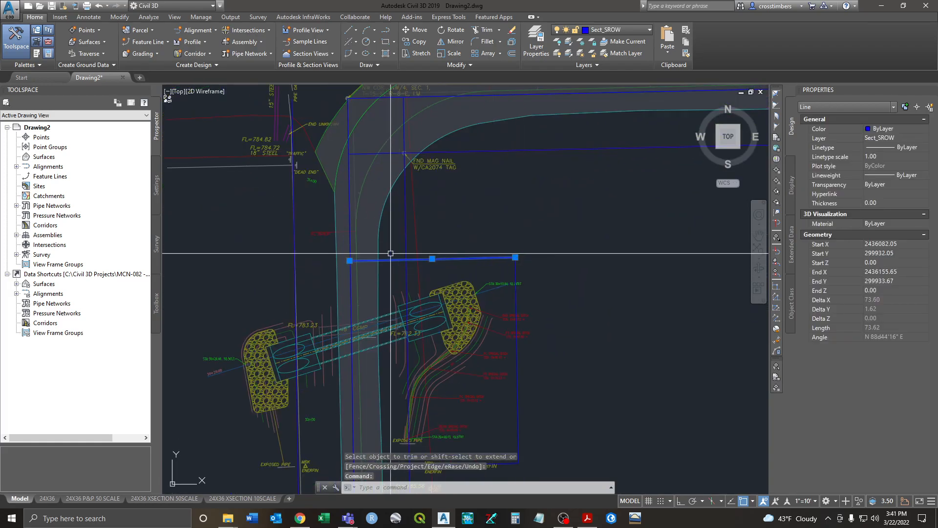
pyautogui.press('Escape')
# Step: Trim the horizontal blue line back to the vertical line at the corner
pyautogui.scroll(8, 339, 267)
pyautogui.write('t')
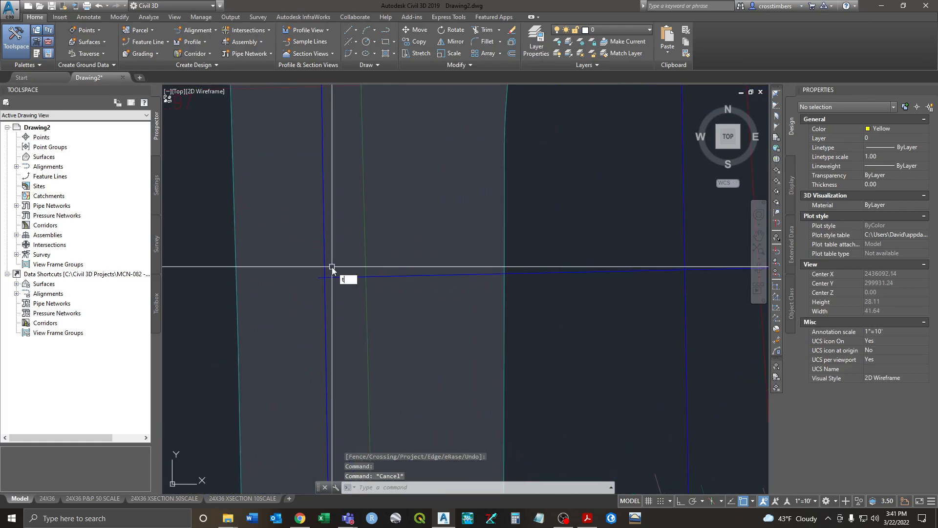
pyautogui.write('s or')
pyautogui.press('Return')
pyautogui.click(323, 265)
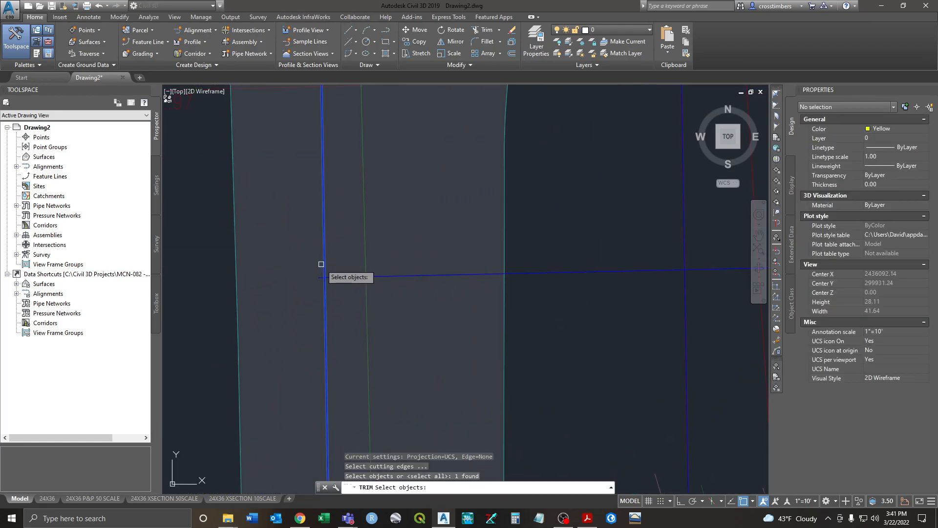
pyautogui.press('Return')
pyautogui.rightClick(318, 276)
pyautogui.click(330, 285)
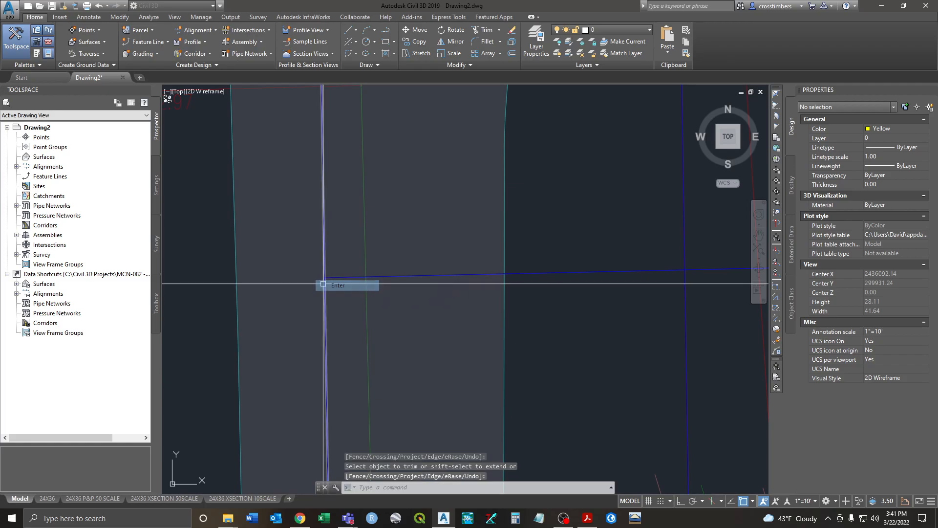
pyautogui.scroll(-8, 329, 277)
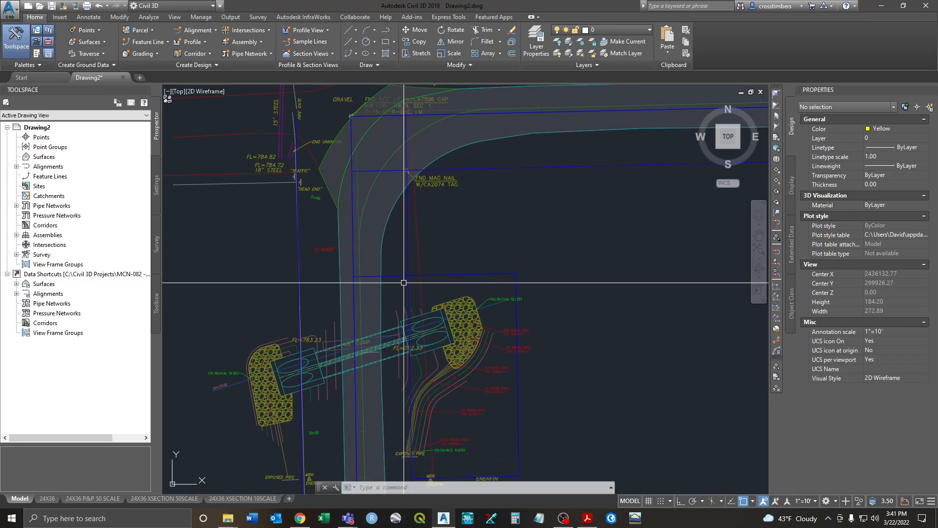
pyautogui.scroll(-3, 404, 283)
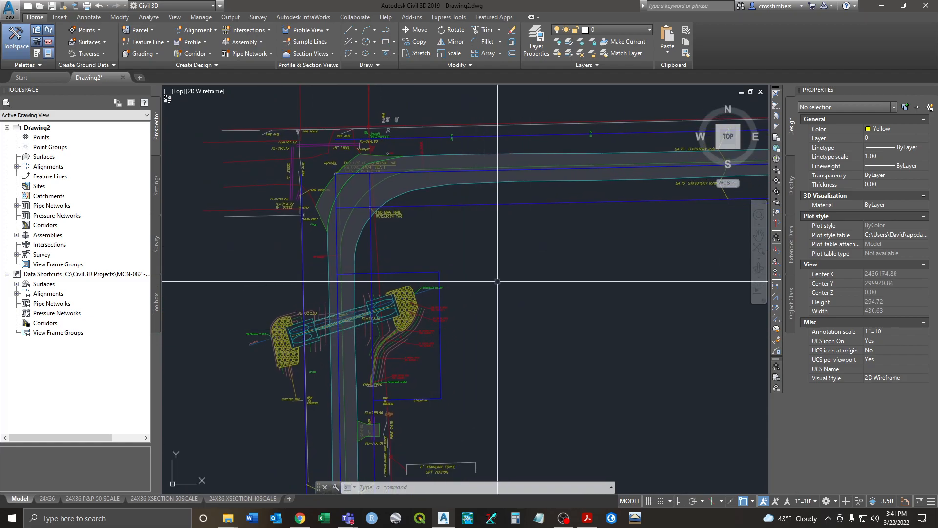
# Step: Set CD01-E-ROW current in the Layer Properties Manager and close the palette
pyautogui.click(533, 54)
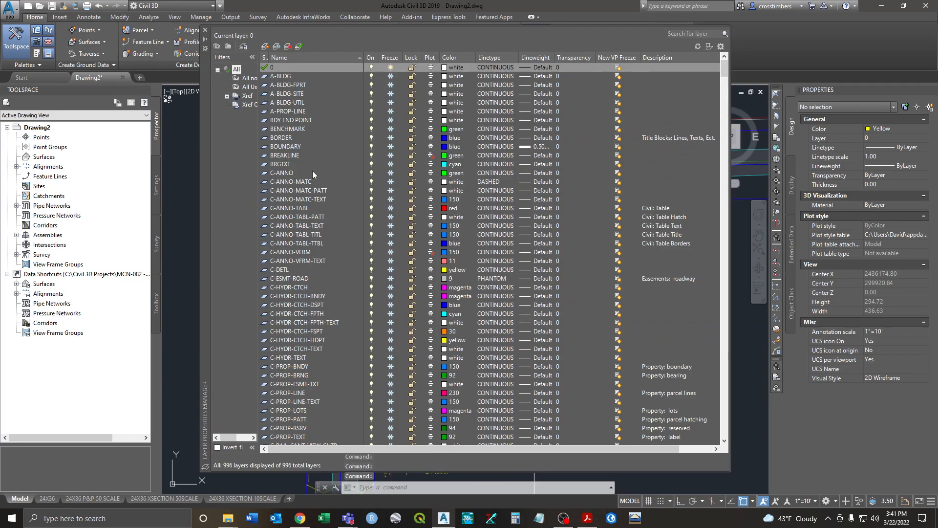
pyautogui.scroll(-20, 310, 169)
pyautogui.scroll(-20, 298, 264)
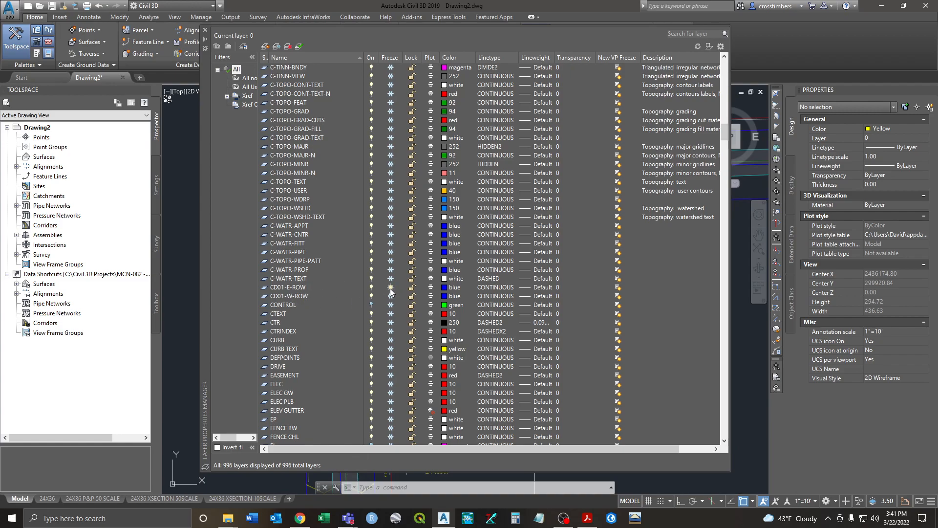
pyautogui.doubleClick(265, 288)
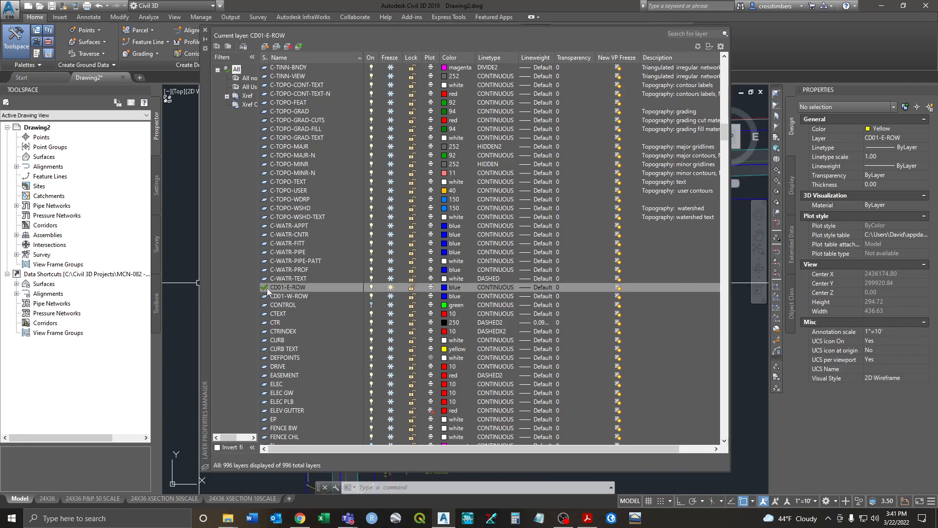
pyautogui.click(206, 31)
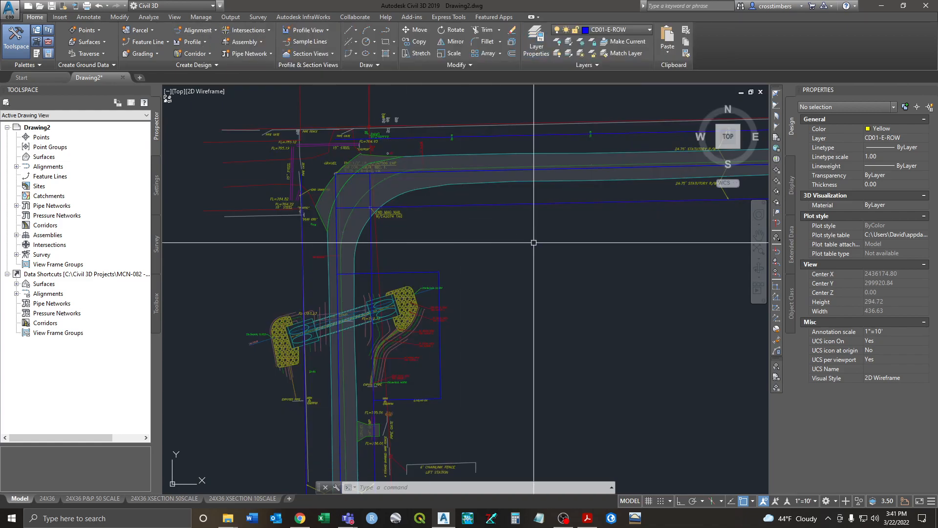
# Step: Set the colour for new objects to ByLayer
pyautogui.click(925, 129)
pyautogui.click(884, 138)
pyautogui.moveTo(450, 255); pyautogui.dragTo(457, 264, button='middle')
pyautogui.press('Escape')
pyautogui.press('Escape')
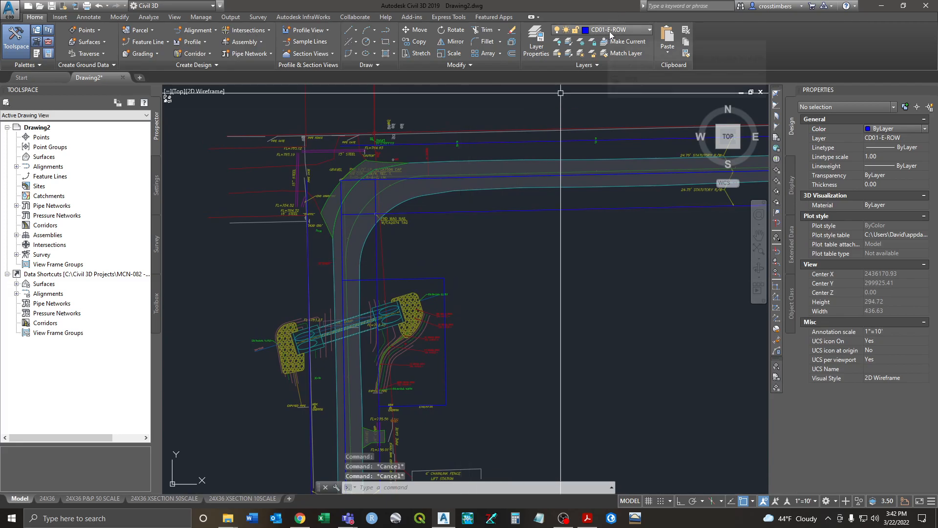
pyautogui.moveTo(414, 258); pyautogui.dragTo(434, 231, button='middle')
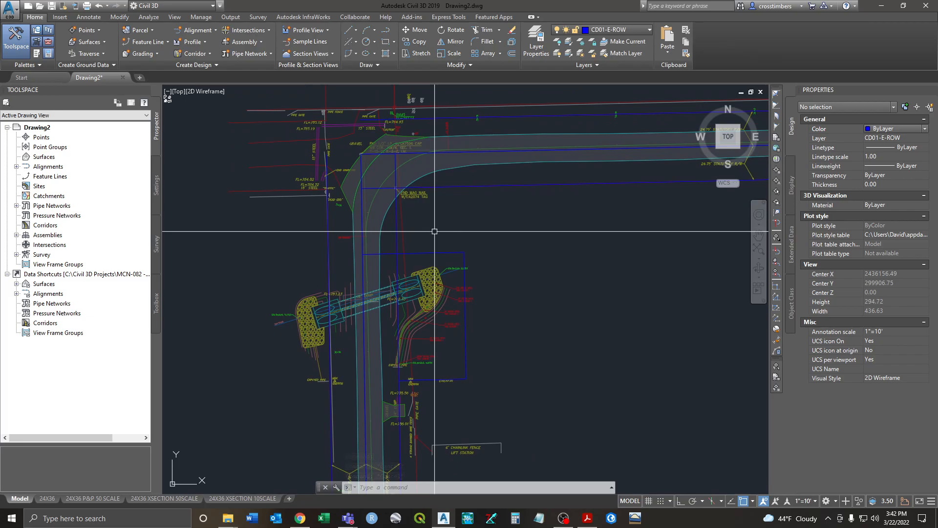
# Step: Start a polyline and snap its corners to the blue line endpoints around the culvert
pyautogui.press('Return')
pyautogui.scroll(6, 479, 195)
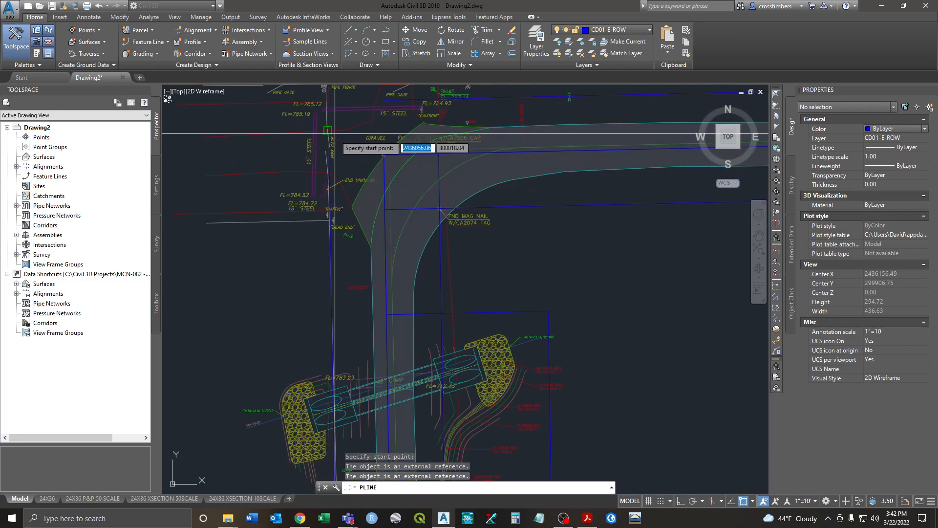
pyautogui.scroll(5, 434, 197)
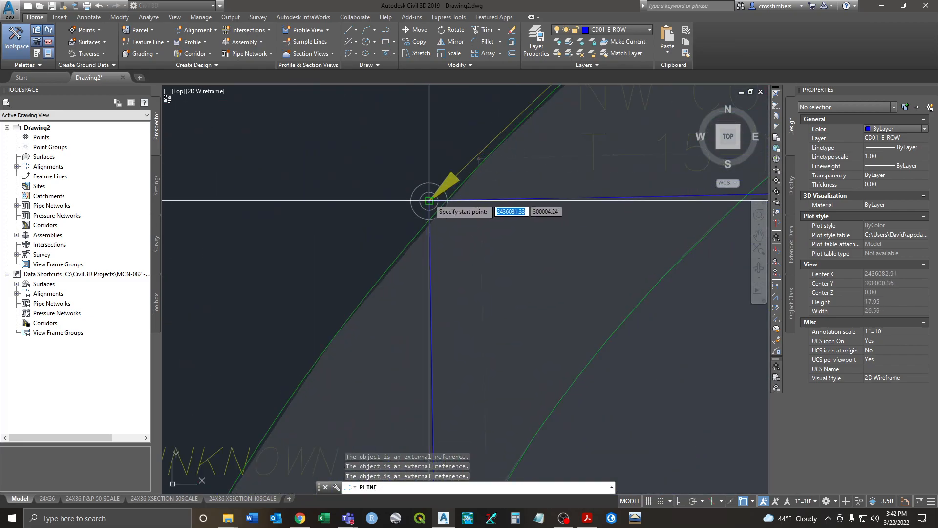
pyautogui.click(429, 201)
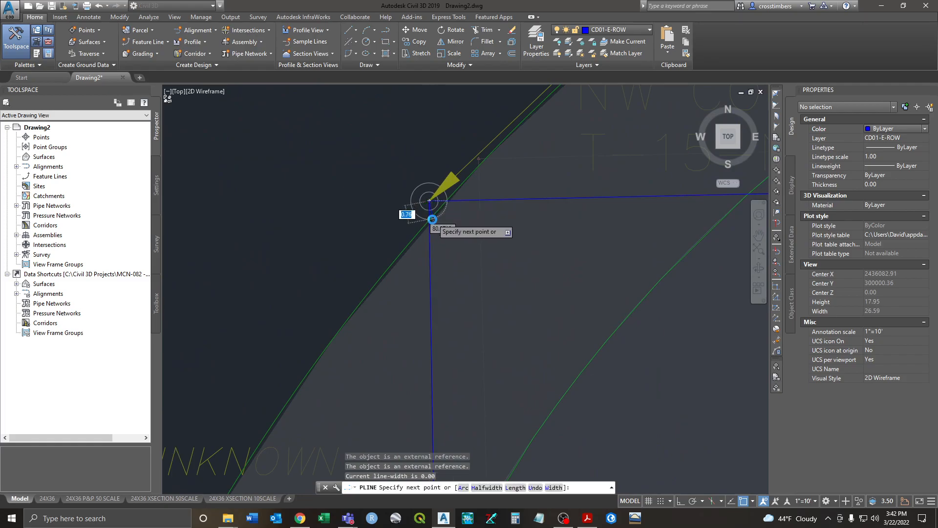
pyautogui.scroll(-5, 450, 283)
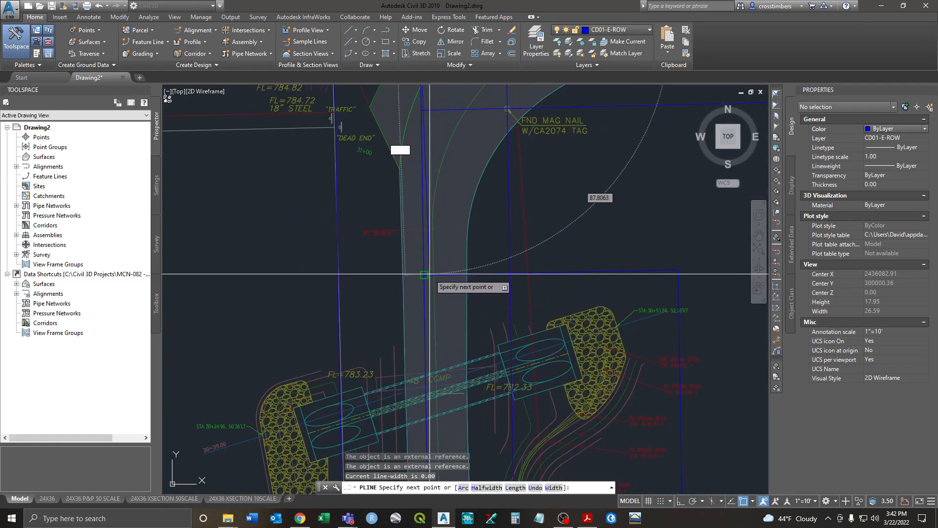
pyautogui.click(424, 275)
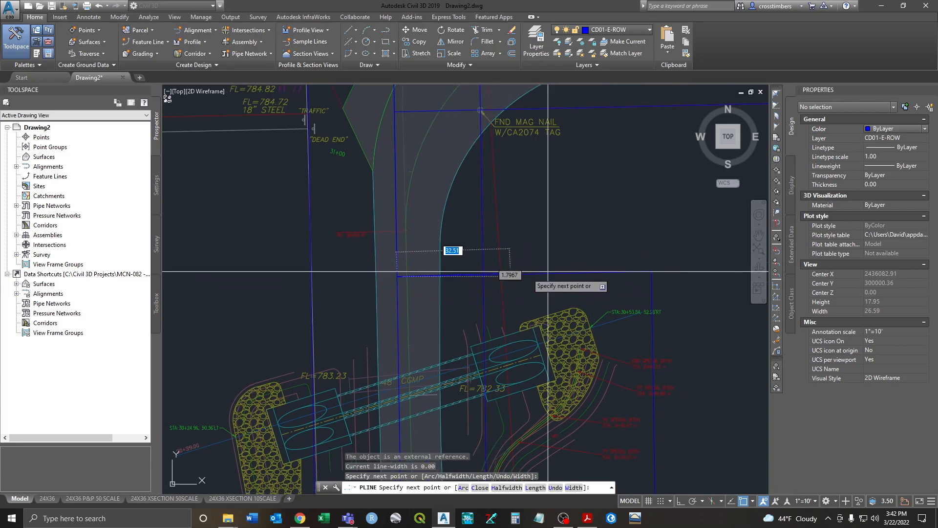
pyautogui.click(652, 270)
pyautogui.moveTo(686, 352); pyautogui.dragTo(647, 160, button='middle')
pyautogui.click(617, 395)
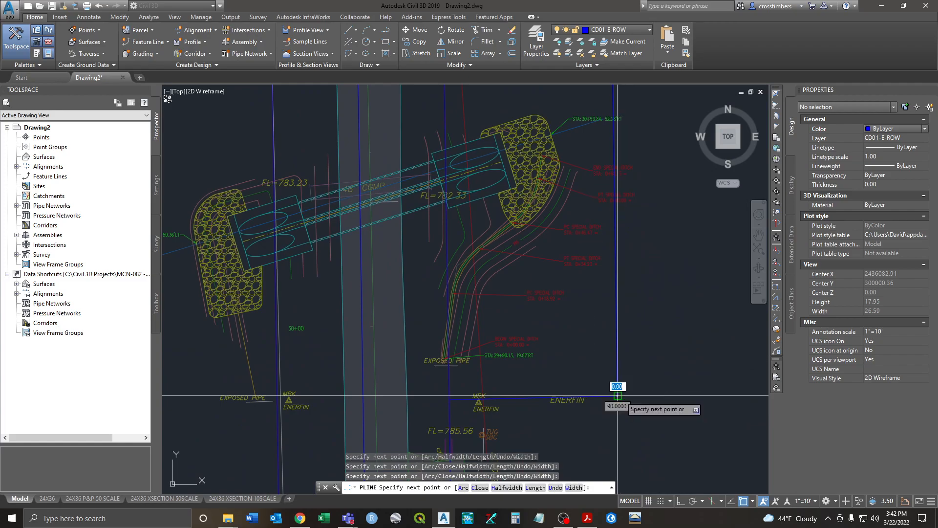
pyautogui.click(449, 399)
# Step: Snap the final corner to the blue lines' intersection and finish the polyline
pyautogui.moveTo(466, 95); pyautogui.dragTo(494, 324, button='middle')
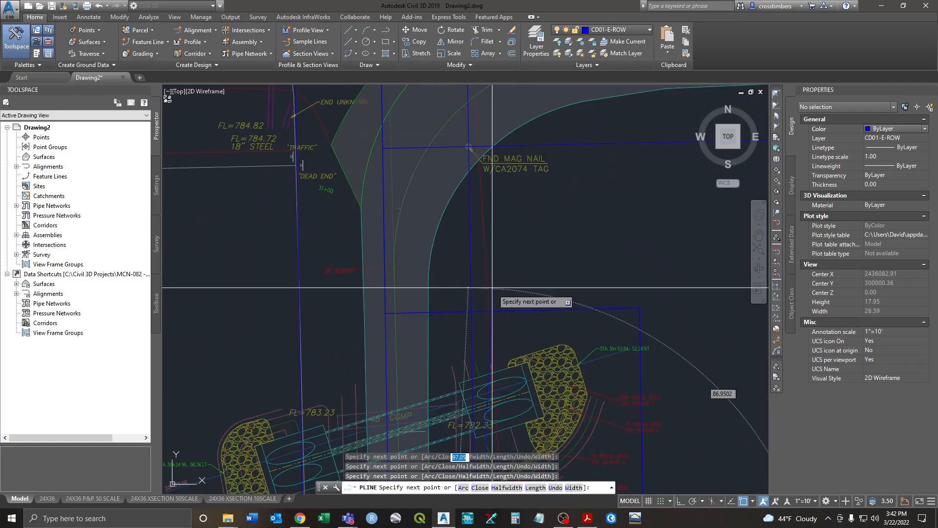
pyautogui.scroll(5, 462, 289)
pyautogui.keyDown('shift'); pyautogui.rightClick(494, 267); pyautogui.keyUp('shift')
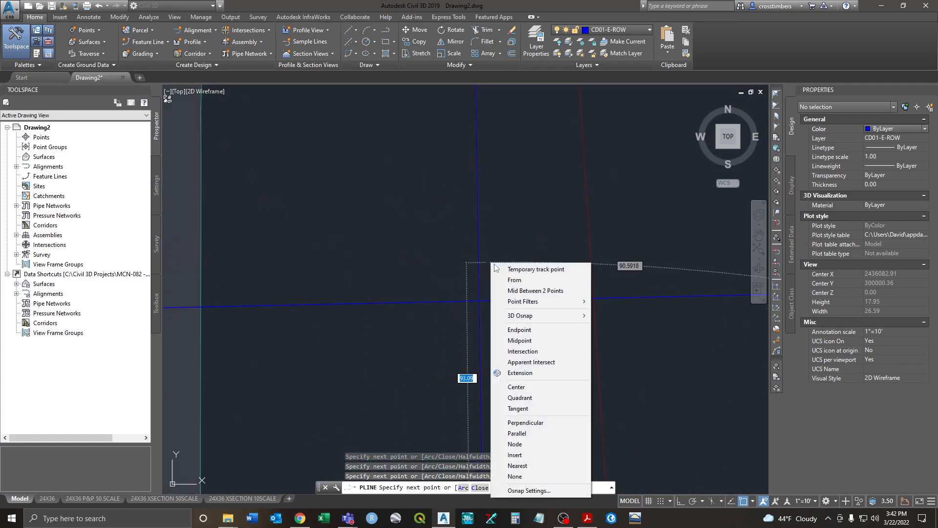
pyautogui.click(528, 350)
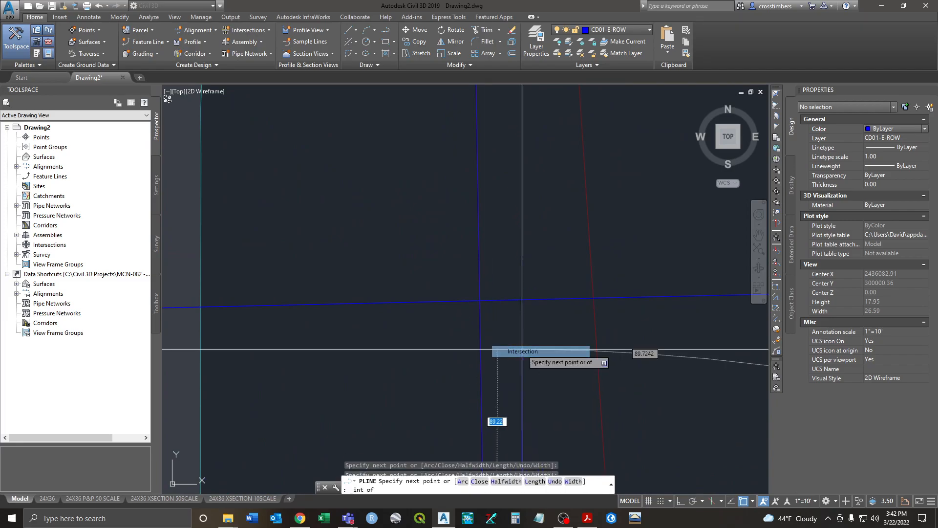
pyautogui.click(482, 302)
pyautogui.rightClick(501, 269)
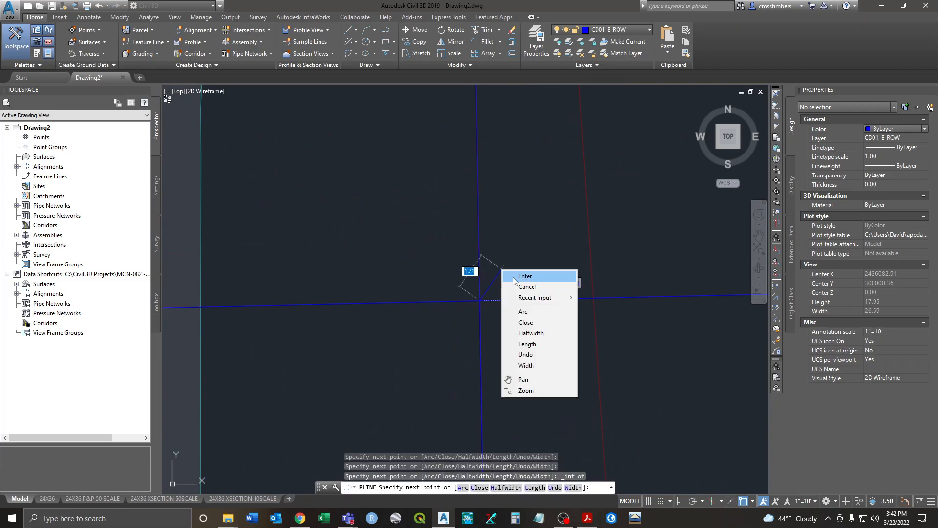
pyautogui.click(518, 276)
# Step: Select the finished 376.58-long outline polyline to check it
pyautogui.scroll(-10, 511, 279)
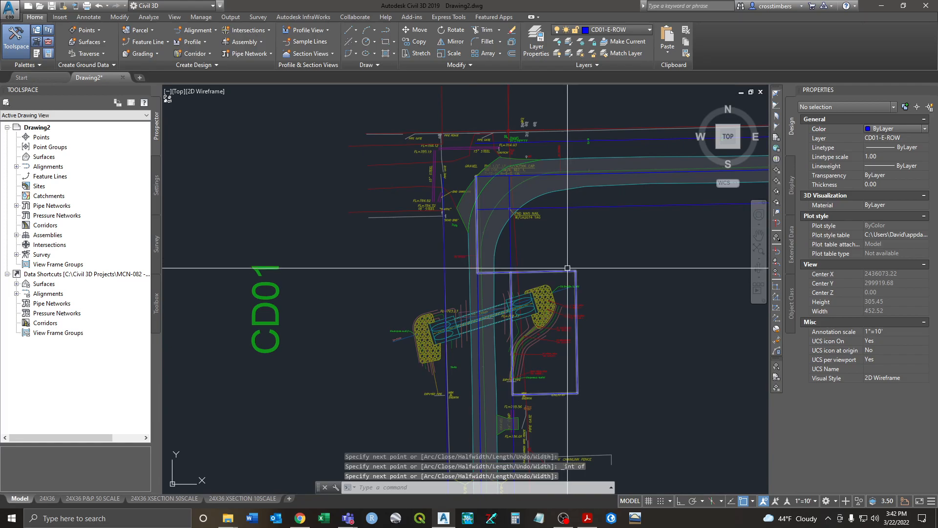
pyautogui.click(564, 271)
pyautogui.scroll(-2, 620, 304)
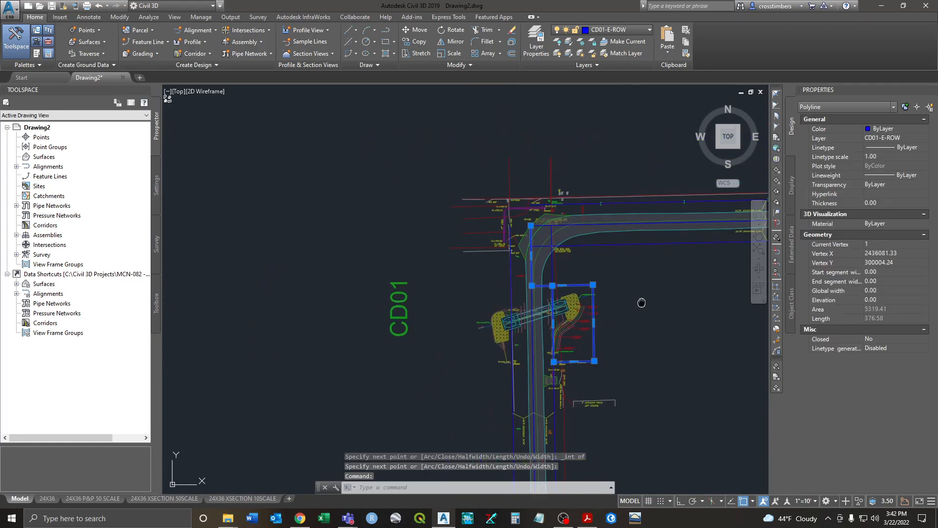
pyautogui.moveTo(641, 301); pyautogui.dragTo(592, 309, button='middle')
pyautogui.scroll(-4, 508, 259)
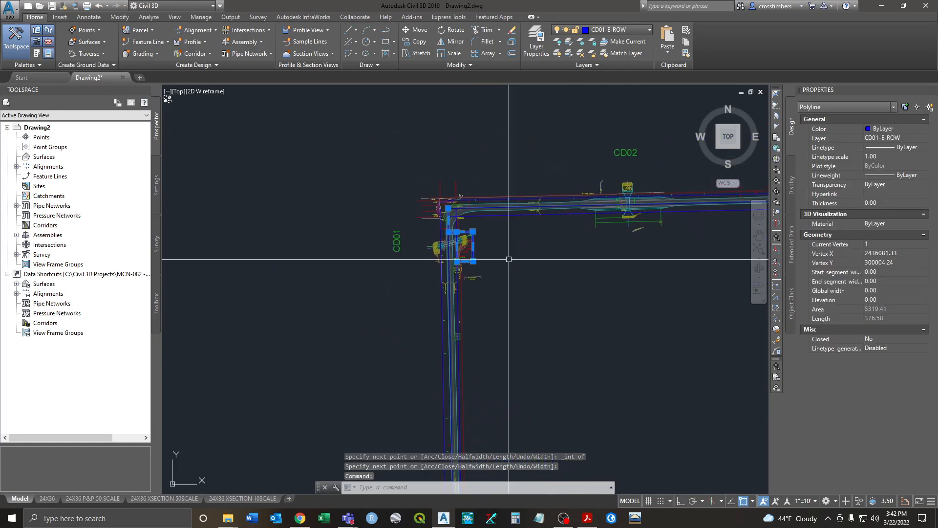
# Step: Copy the outline polyline to an empty area to the southeast
pyautogui.write('co')
pyautogui.press('Return')
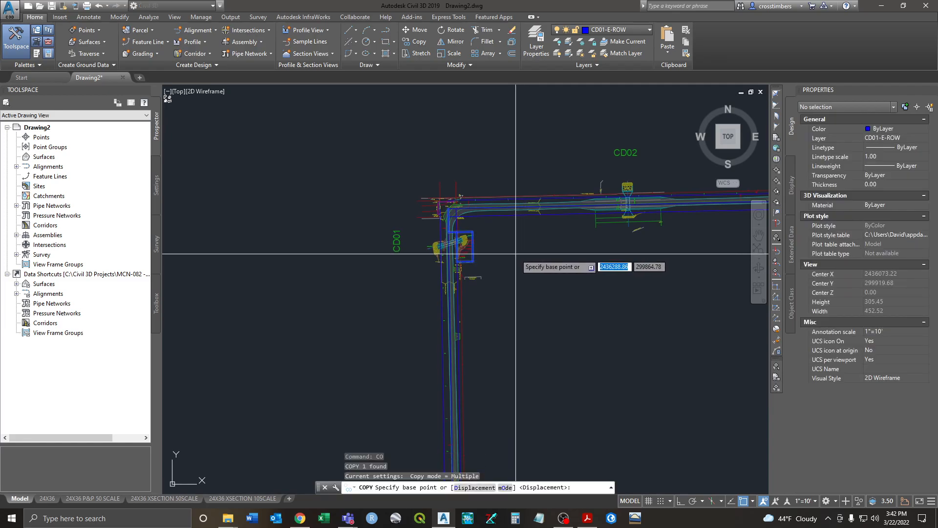
pyautogui.click(508, 259)
pyautogui.scroll(-4, 510, 262)
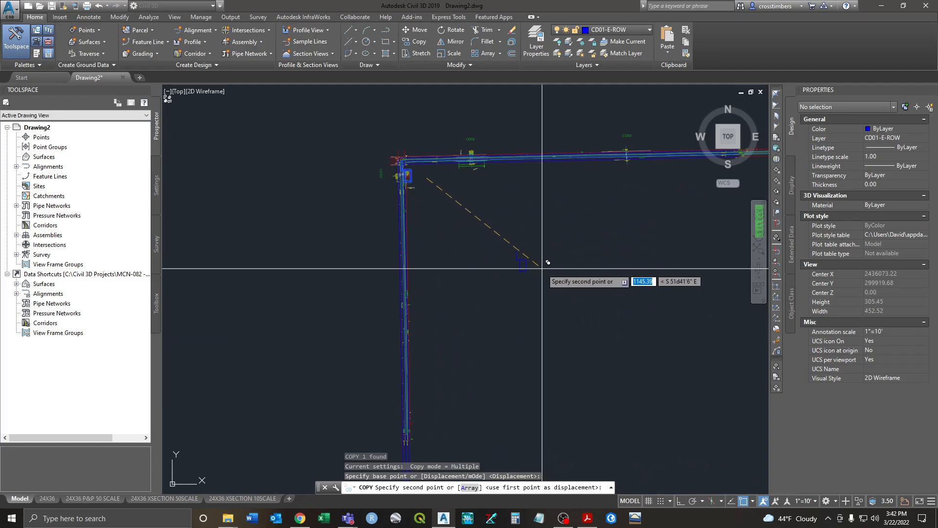
pyautogui.moveTo(336, 295)
pyautogui.mouseDown(button='middle')
pyautogui.moveTo(595, 241)
pyautogui.moveTo(304, 320)
pyautogui.mouseUp(button='middle')
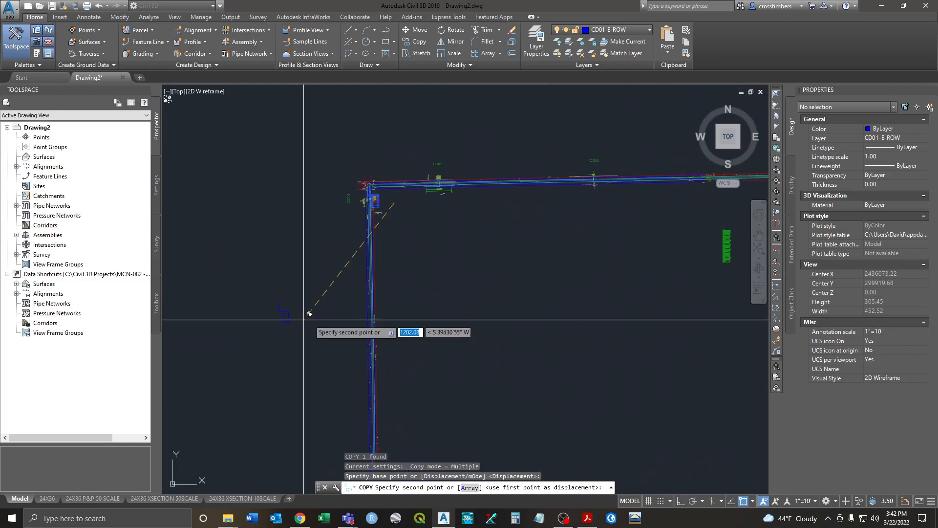
pyautogui.click(499, 298)
pyautogui.press('Escape')
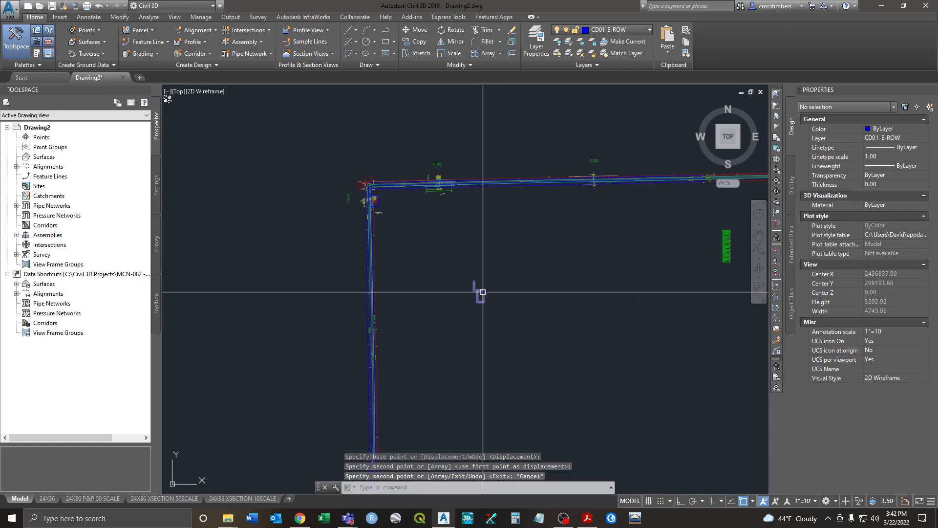
pyautogui.scroll(2, 479, 286)
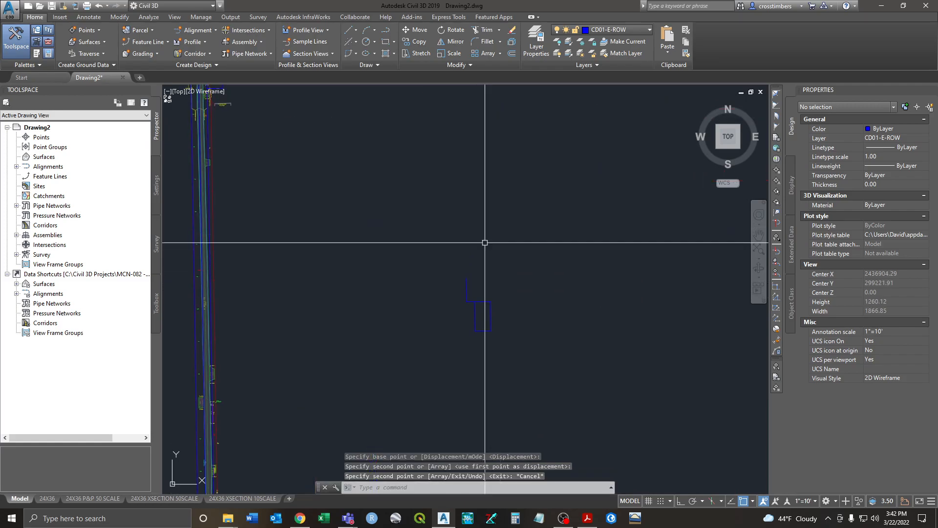
pyautogui.scroll(2, 485, 259)
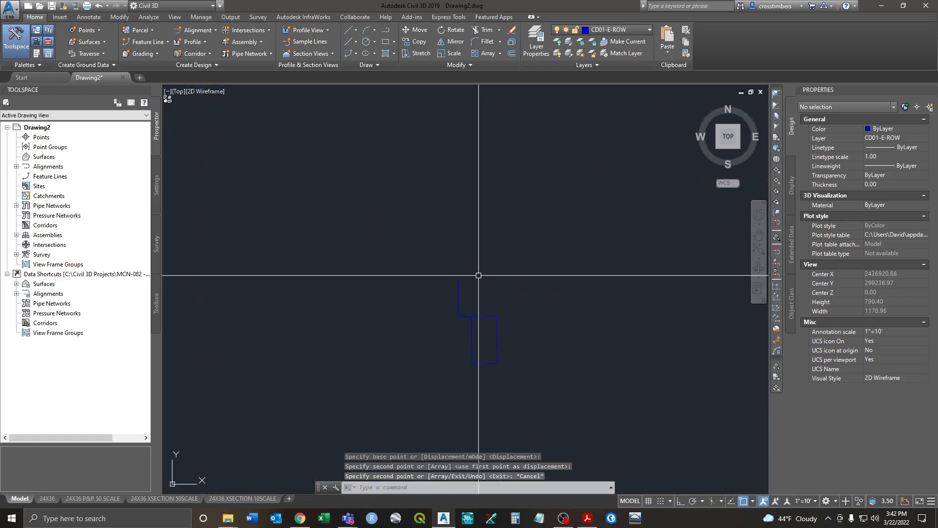
# Step: Add a yellow single-line text label CD01-E-ROW above the copied outline
pyautogui.click(924, 129)
pyautogui.click(887, 164)
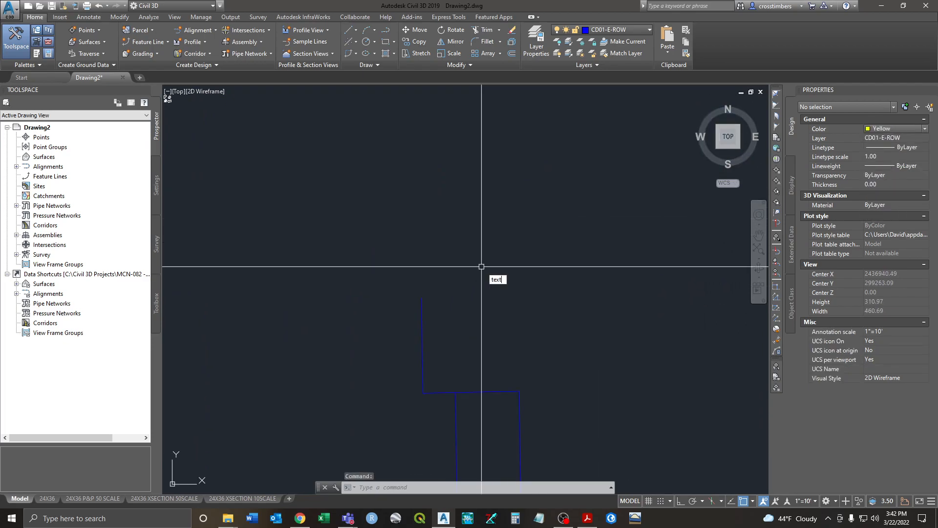
pyautogui.press('Return')
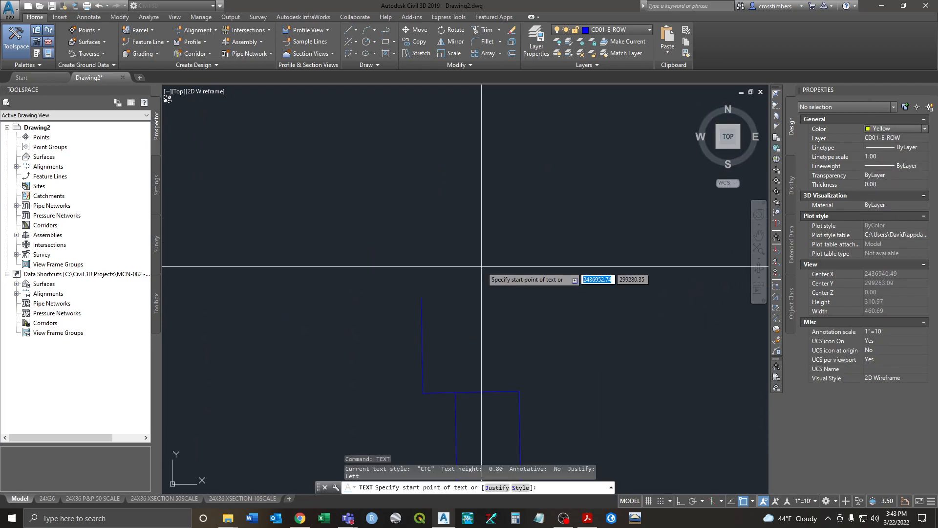
pyautogui.click(460, 242)
pyautogui.press('Return')
pyautogui.press('Return')
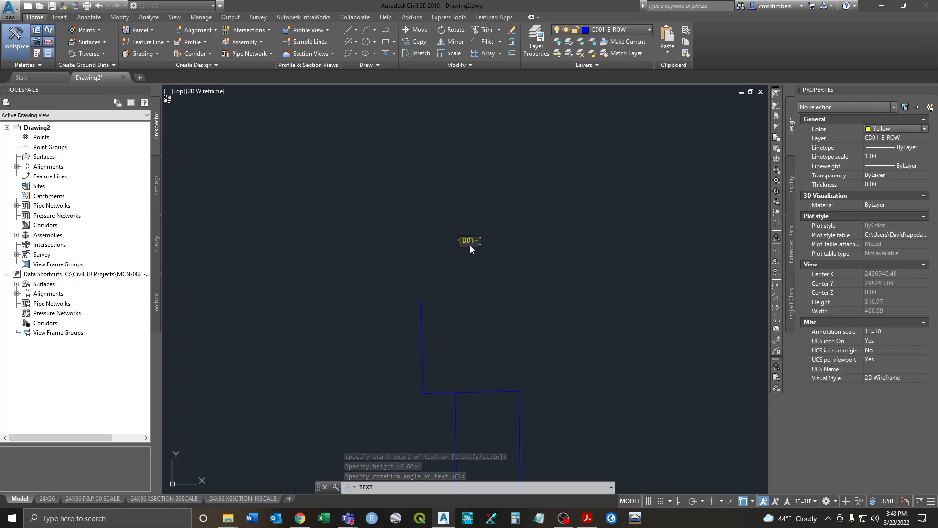
pyautogui.write('CD01-E-ROW')
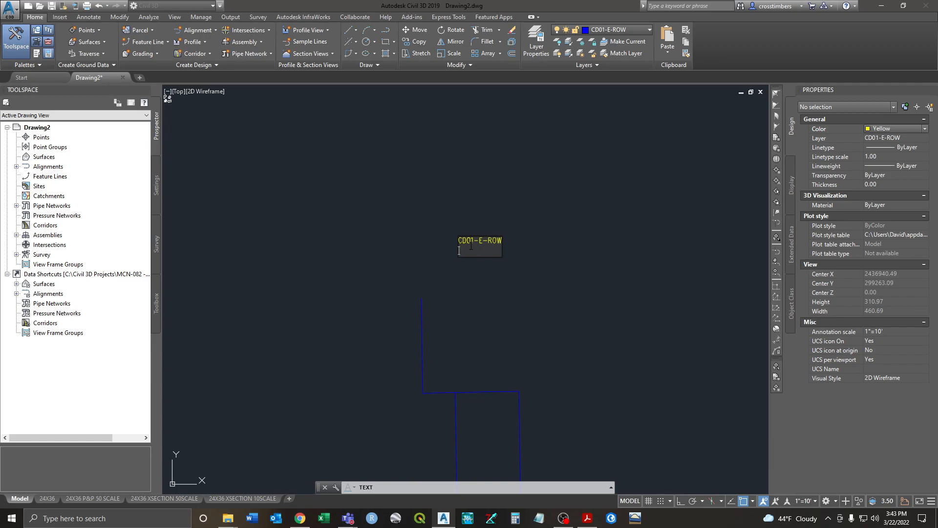
pyautogui.press('Return')
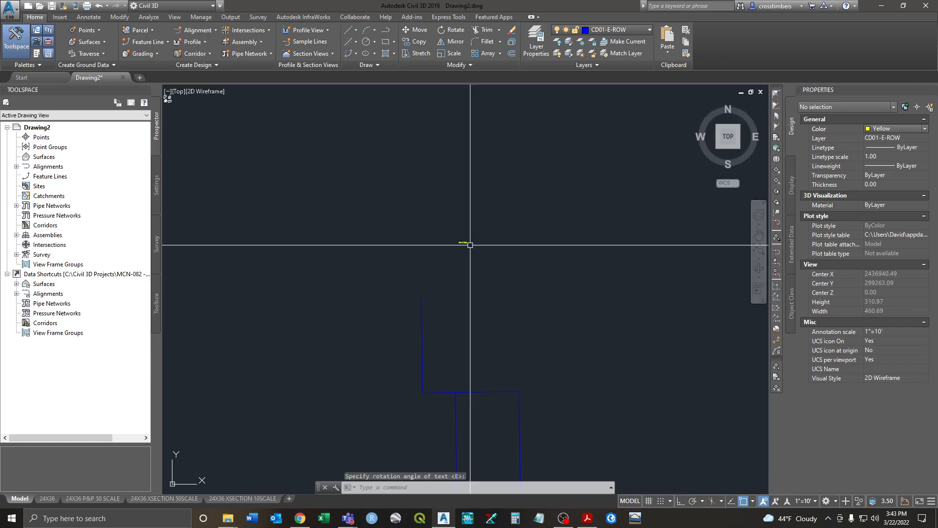
# Step: Increase the CD01-E-ROW label's height to 10
pyautogui.click(462, 242)
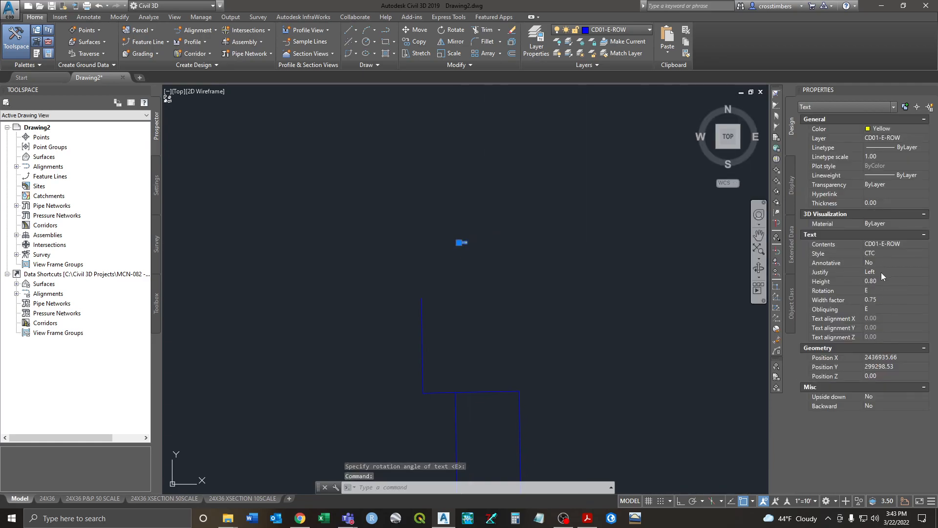
pyautogui.write('10')
pyautogui.press('Return')
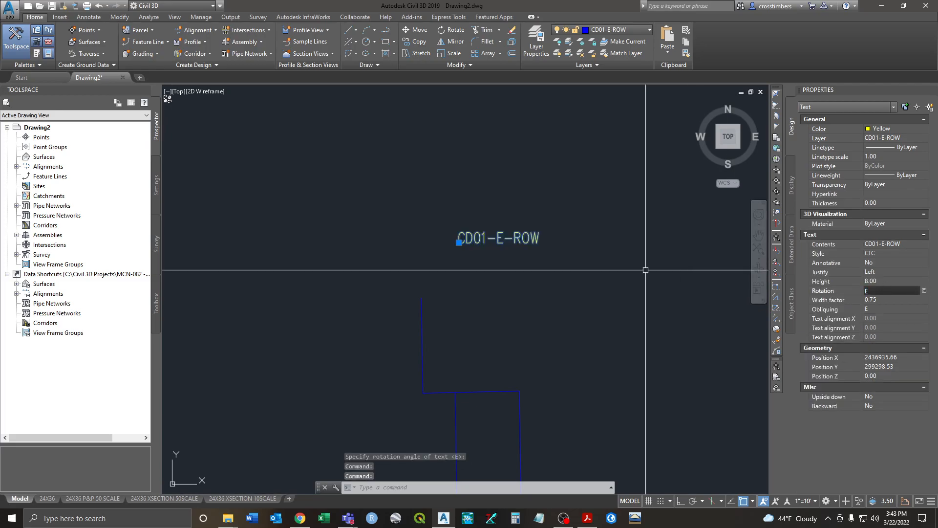
pyautogui.press('Escape')
pyautogui.press('Escape')
pyautogui.press('Escape')
pyautogui.moveTo(491, 292); pyautogui.dragTo(506, 243, button='middle')
pyautogui.scroll(-1, 506, 243)
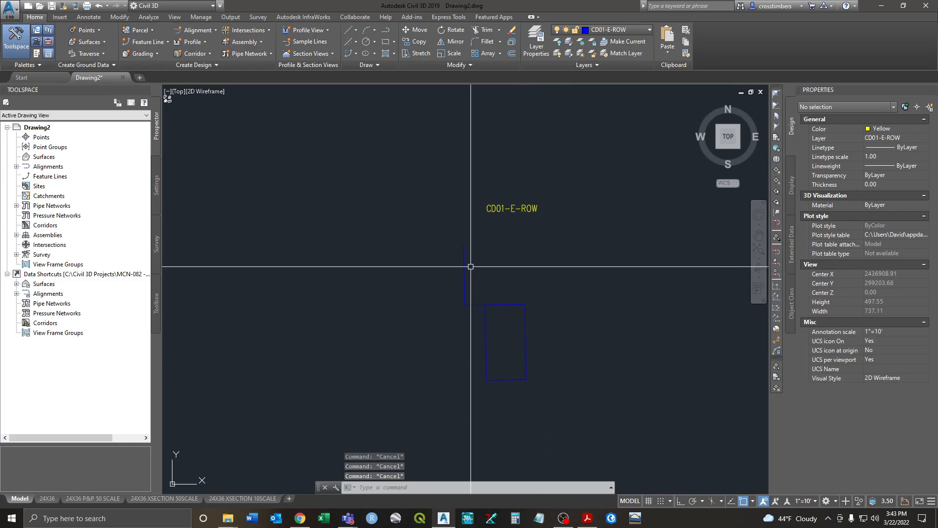
pyautogui.write('L')
pyautogui.press('Return')
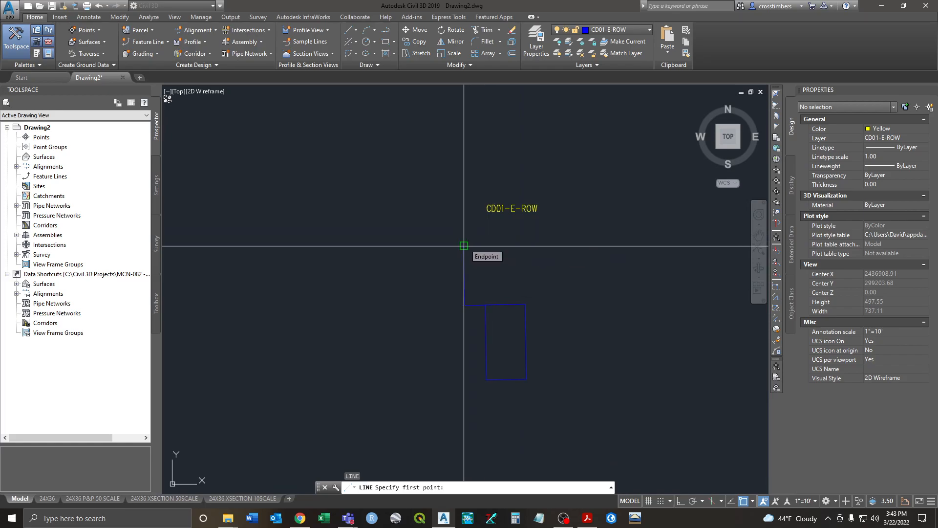
# Step: Trace yellow lines from the outline's endpoint around the blue rectangle's corners and back up
pyautogui.click(464, 245)
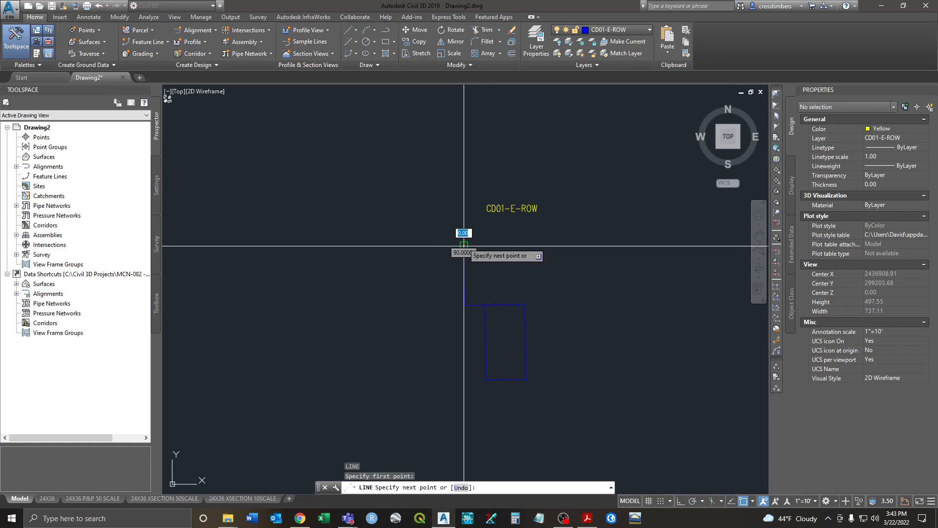
pyautogui.click(465, 305)
pyautogui.scroll(4, 490, 288)
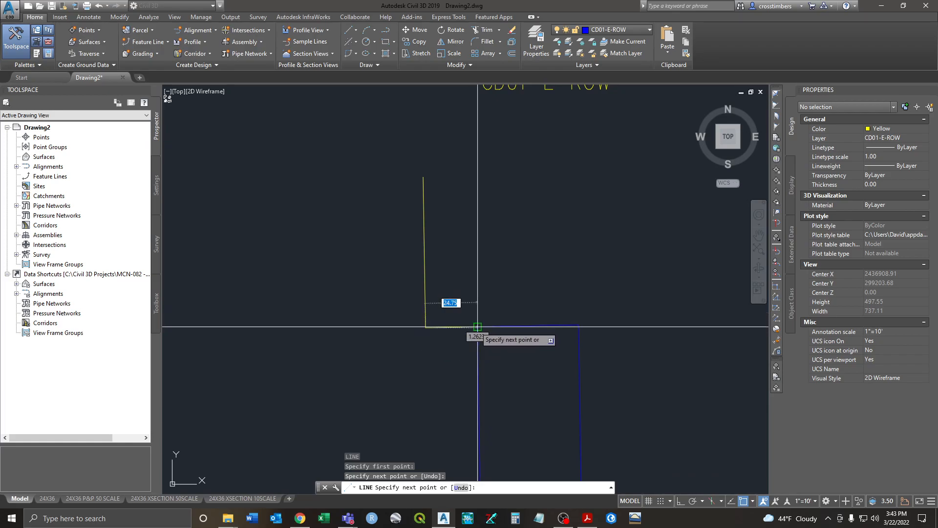
pyautogui.click(477, 326)
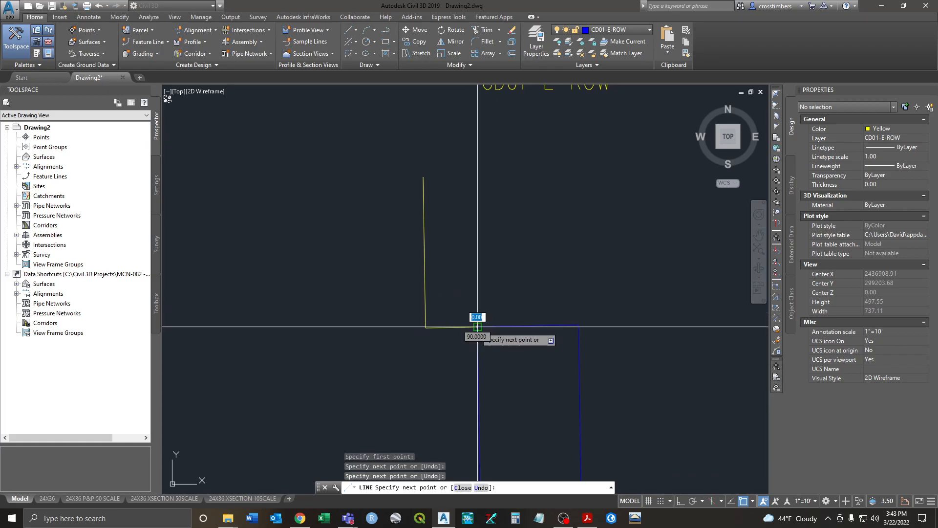
pyautogui.click(580, 324)
pyautogui.moveTo(583, 308); pyautogui.dragTo(570, 179, button='middle')
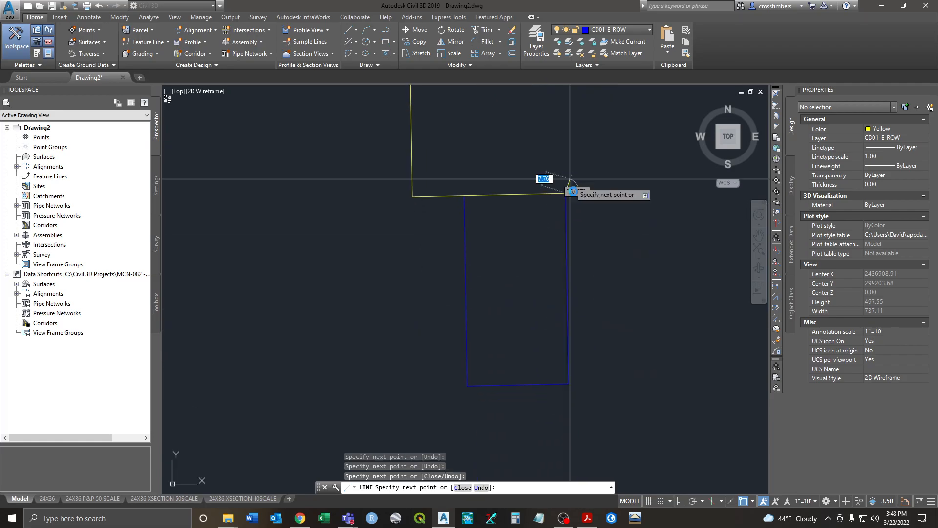
pyautogui.click(567, 383)
pyautogui.click(467, 386)
pyautogui.click(465, 196)
pyautogui.rightClick(493, 148)
pyautogui.click(504, 154)
# Step: Inspect the vertical, short horizontal and top-edge yellow lines, including the 72.19 vertical length
pyautogui.scroll(-3, 502, 153)
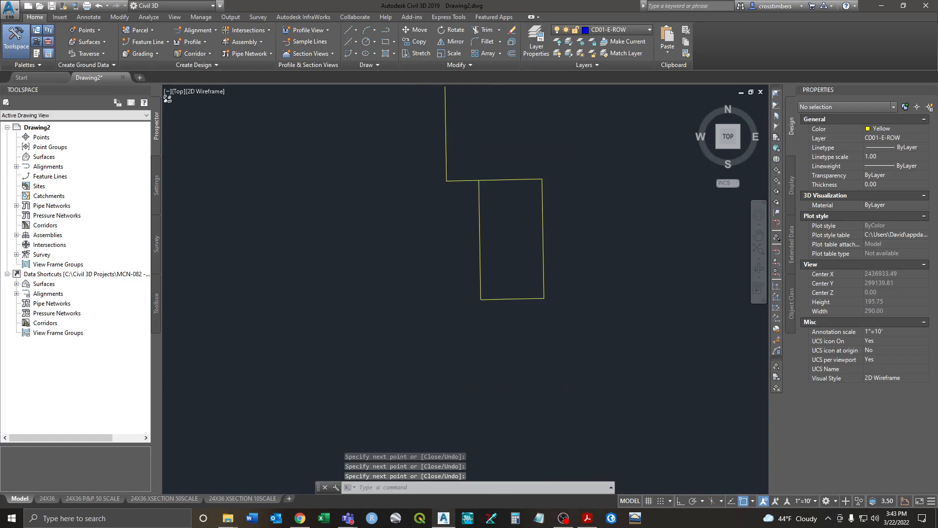
pyautogui.click(463, 234)
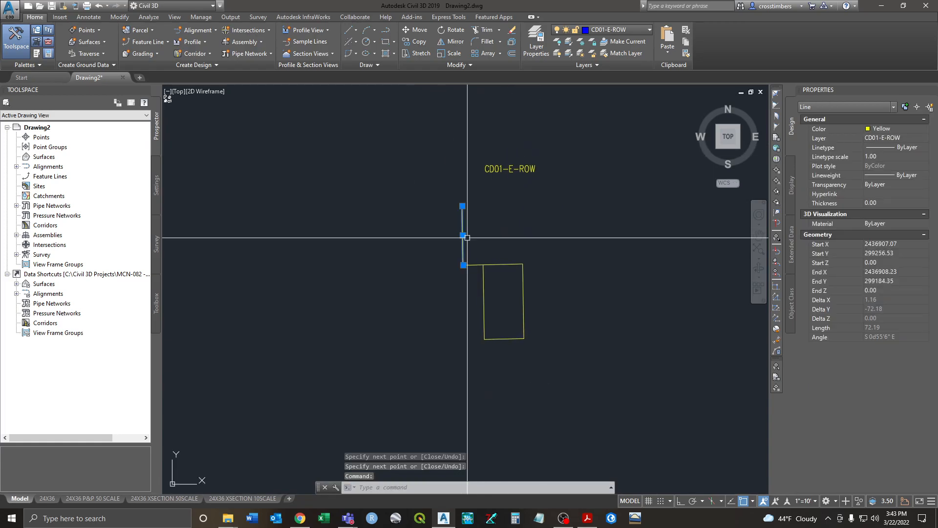
pyautogui.press('Escape')
pyautogui.click(477, 265)
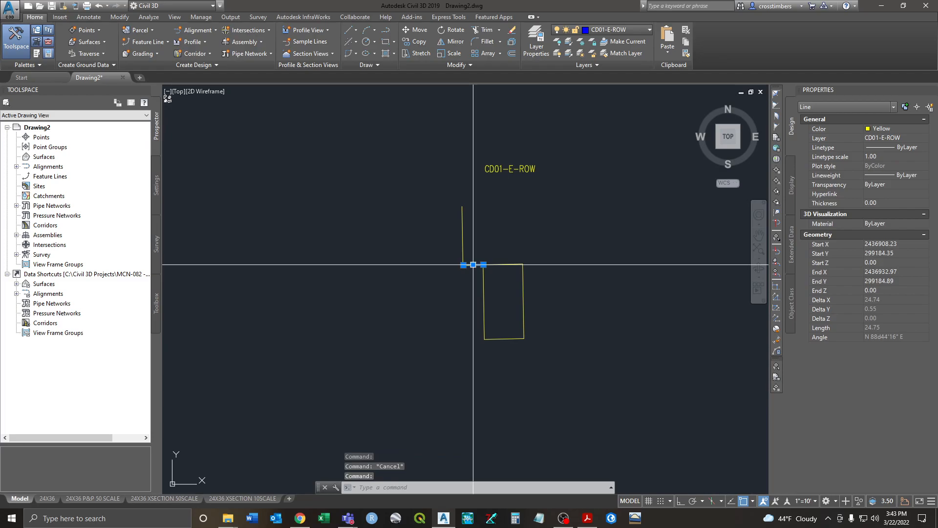
pyautogui.press('Escape')
pyautogui.click(503, 265)
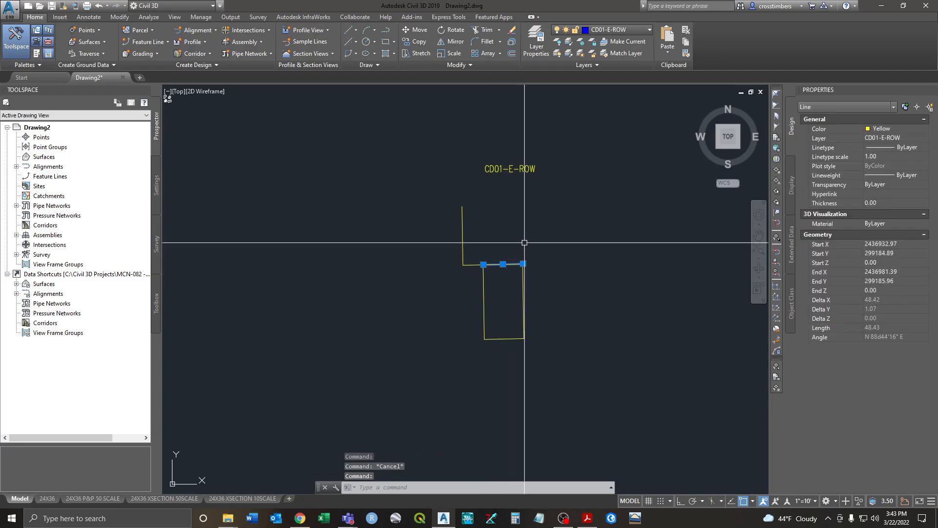
pyautogui.press('Escape')
pyautogui.scroll(5, 465, 243)
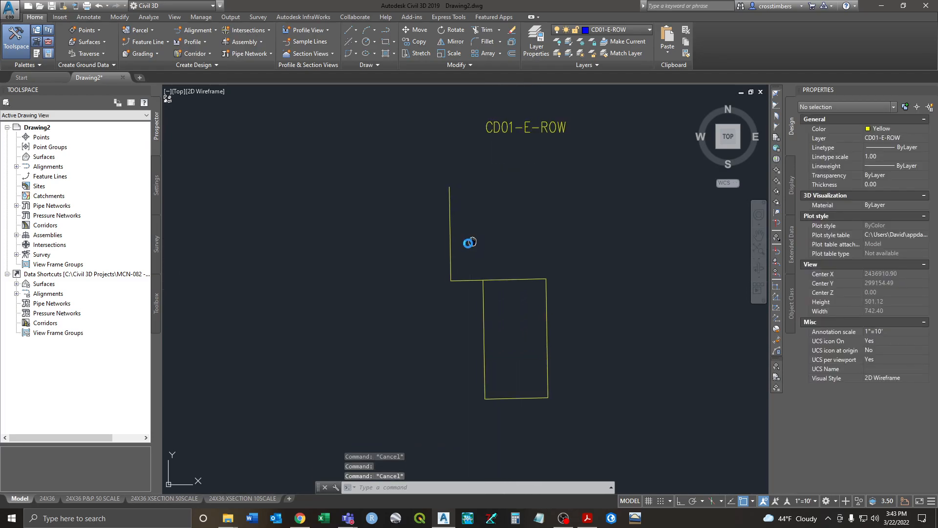
pyautogui.click(431, 242)
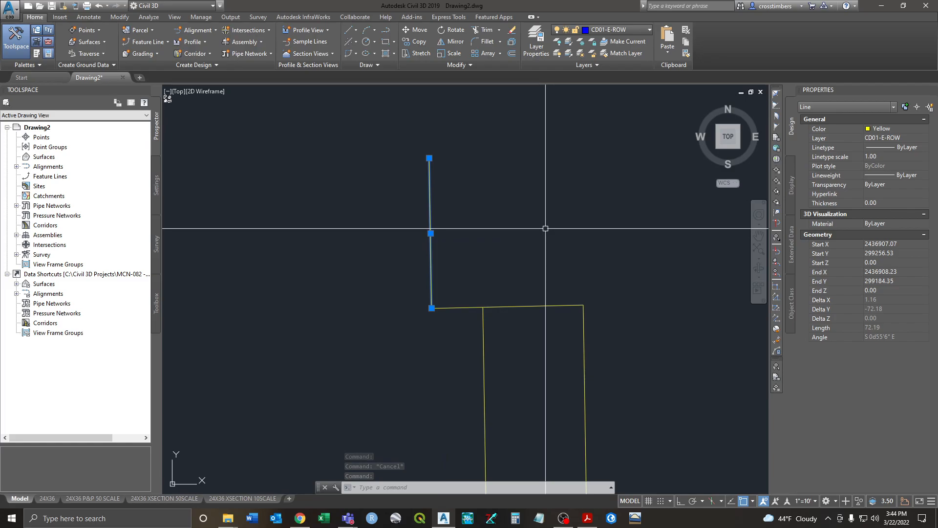
pyautogui.press('Escape')
pyautogui.moveTo(538, 226); pyautogui.dragTo(439, 233, button='middle')
pyautogui.scroll(-2, 439, 234)
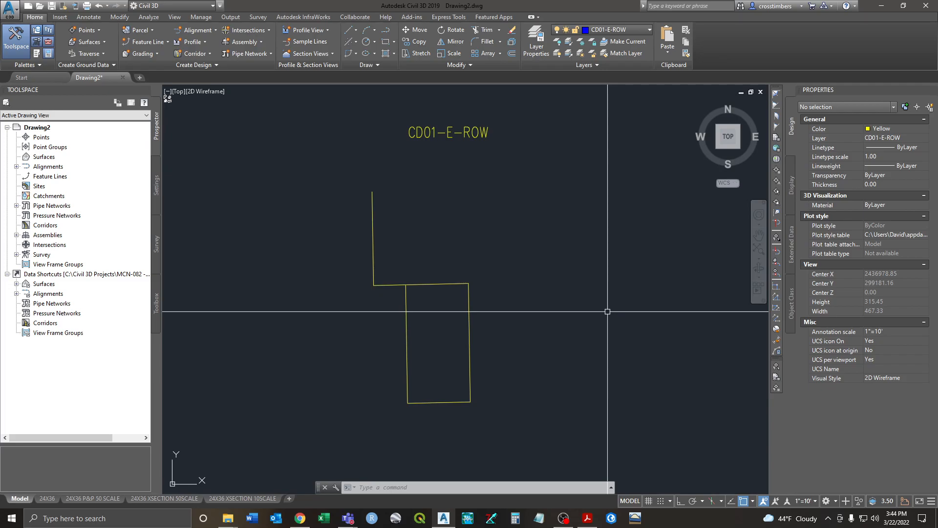
pyautogui.click(373, 274)
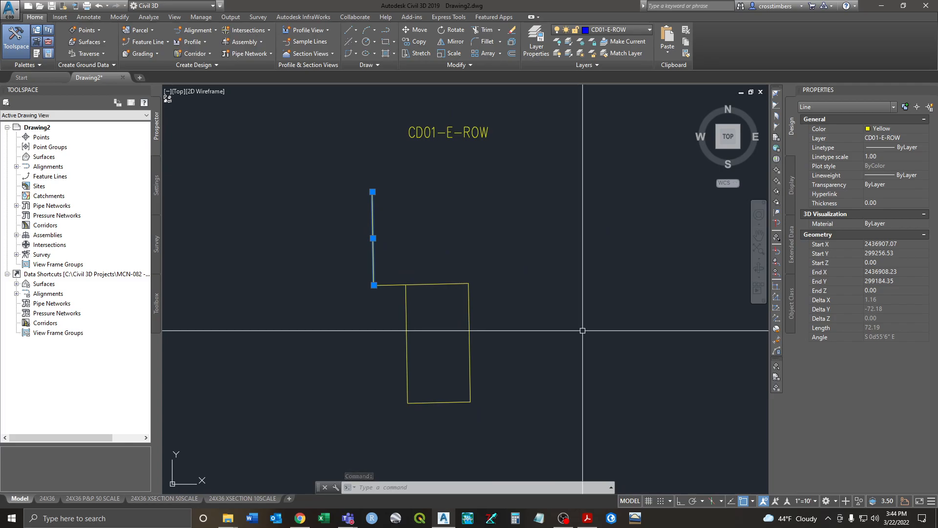
pyautogui.press('Escape')
pyautogui.press('Escape')
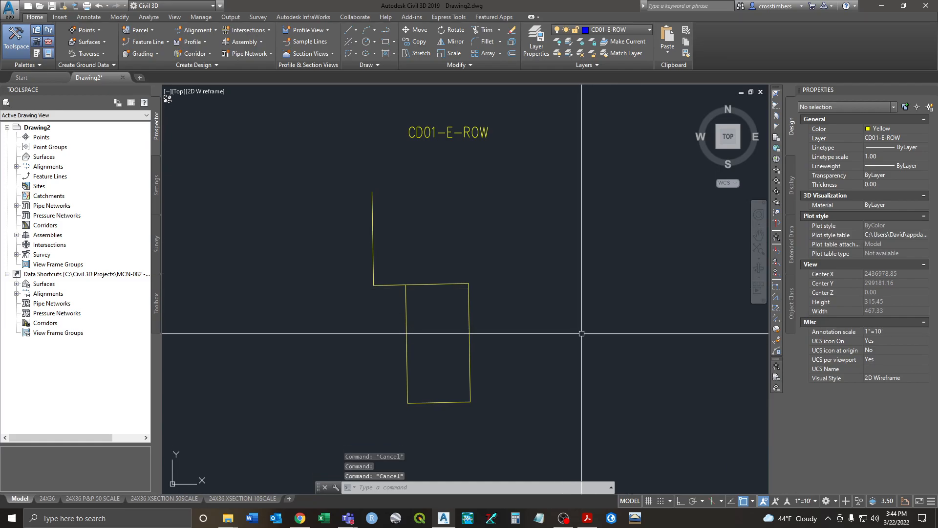
pyautogui.click(372, 226)
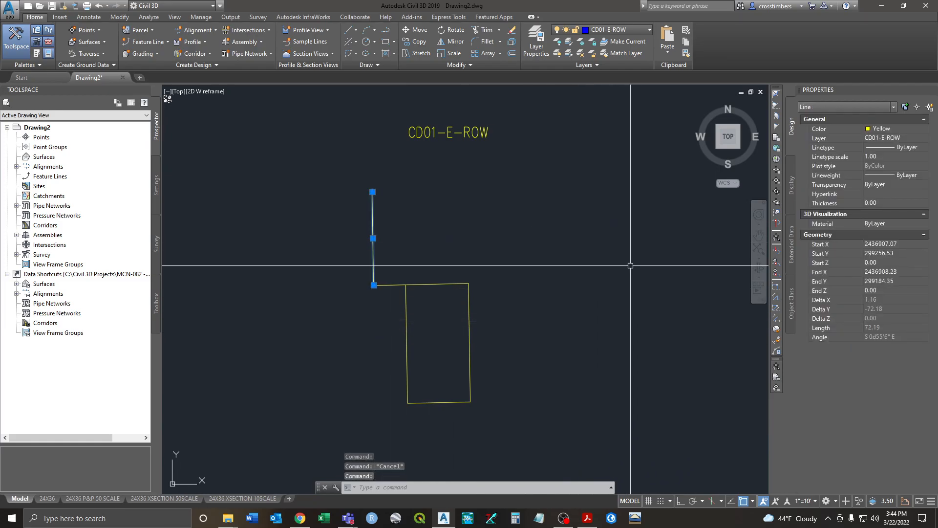
pyautogui.press('Escape')
pyautogui.scroll(-6, 479, 240)
pyautogui.scroll(-3, 478, 240)
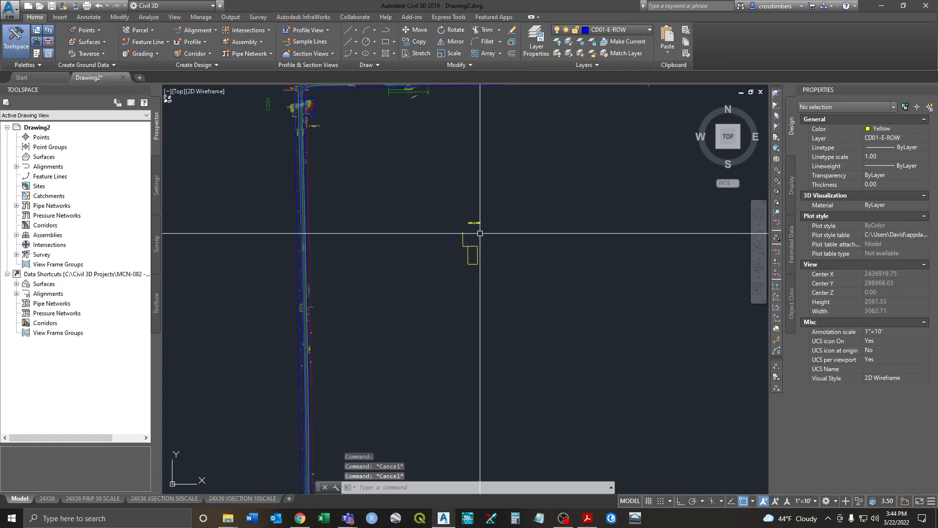
pyautogui.moveTo(452, 264); pyautogui.dragTo(464, 311, button='middle')
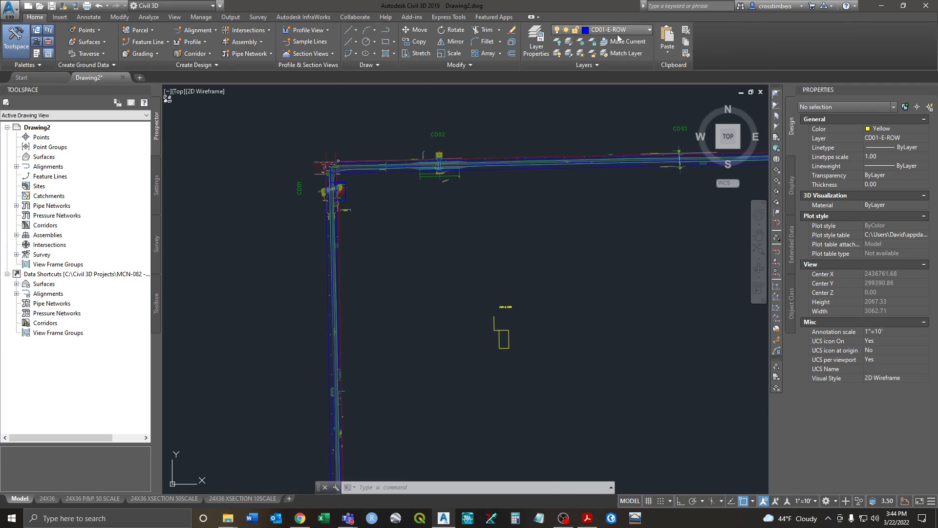
# Step: Make layer 0 current and freeze CD01-E-ROW by picking the yellow outline
pyautogui.click(638, 30)
pyautogui.moveTo(761, 110); pyautogui.dragTo(755, 31)
pyautogui.click(617, 42)
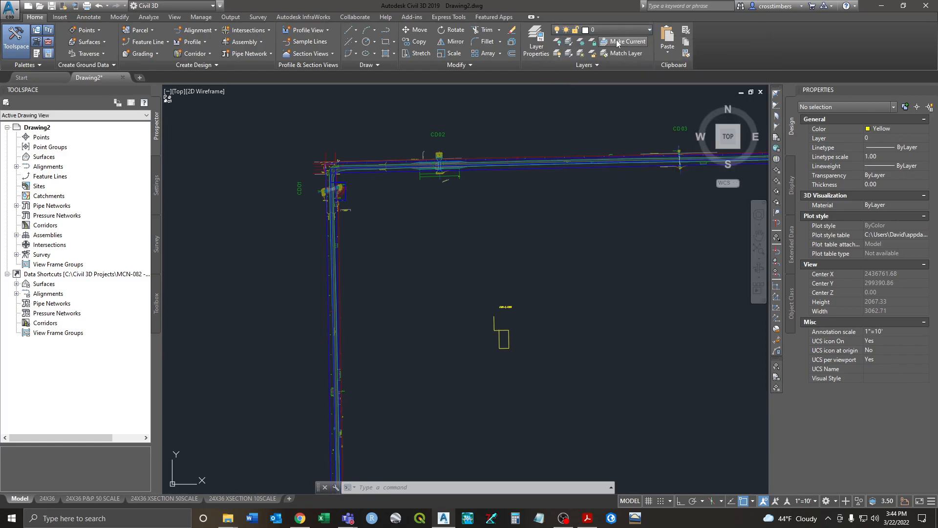
pyautogui.click(581, 42)
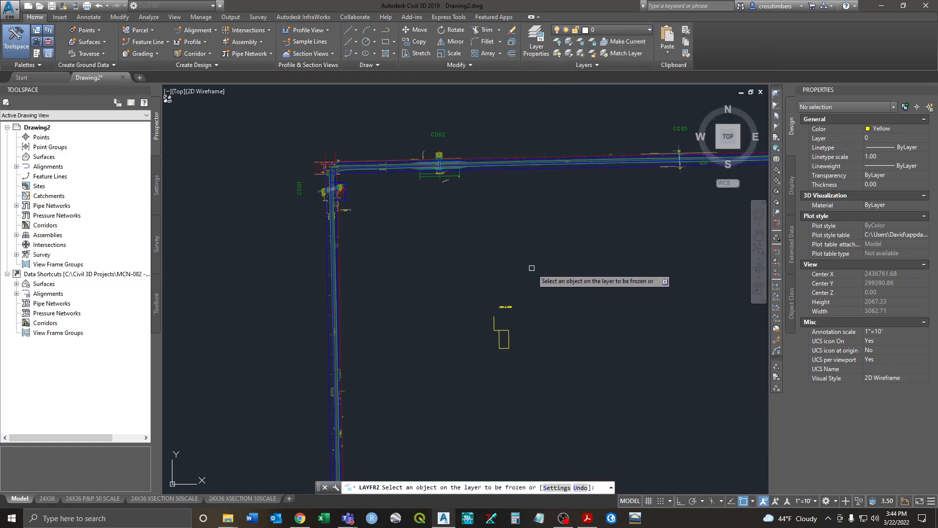
pyautogui.click(504, 305)
pyautogui.rightClick(402, 234)
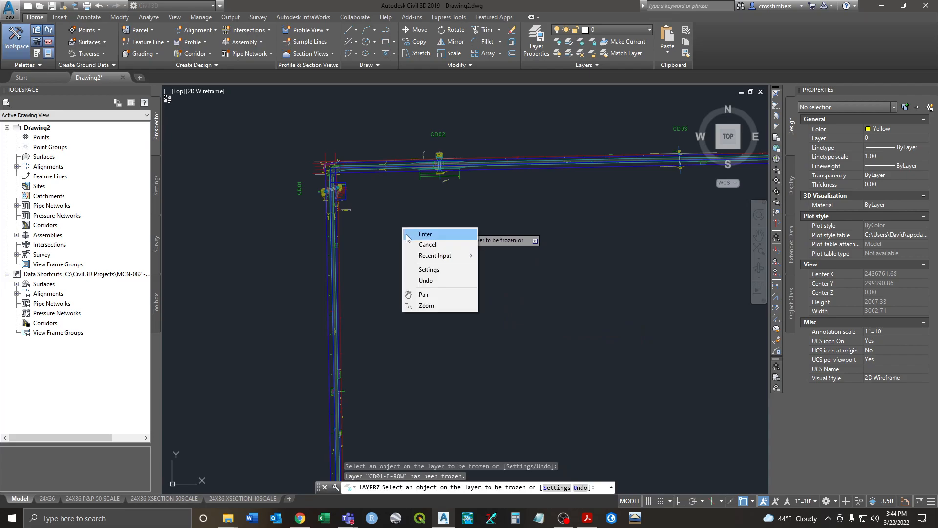
pyautogui.click(426, 237)
pyautogui.scroll(8, 337, 186)
pyautogui.click(398, 202)
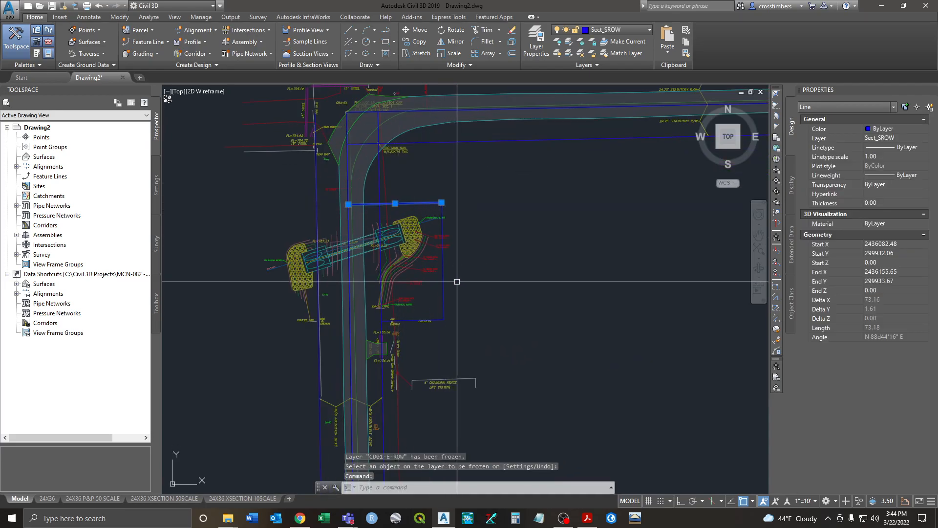
# Step: Try deleting the rectangle's three blue lines, undoing each attempt to restore them
pyautogui.click(442, 312)
pyautogui.click(438, 319)
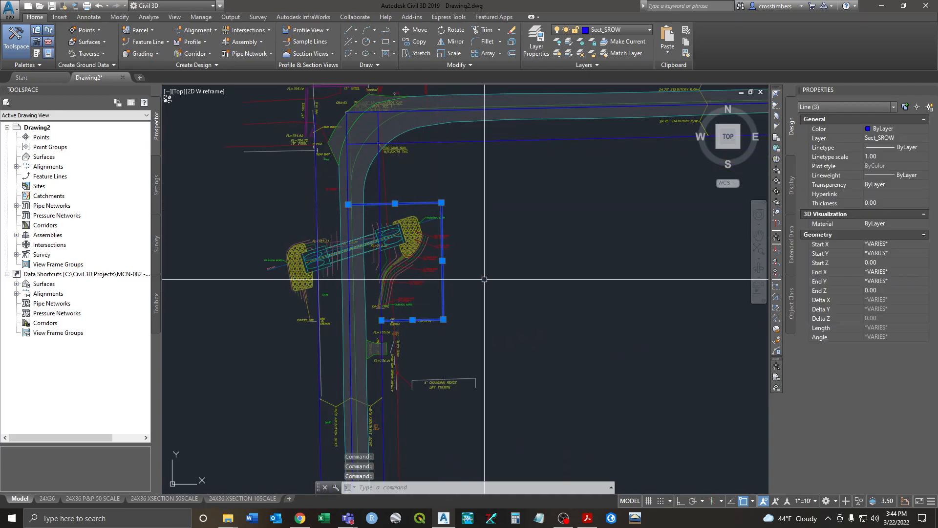
pyautogui.press('Delete')
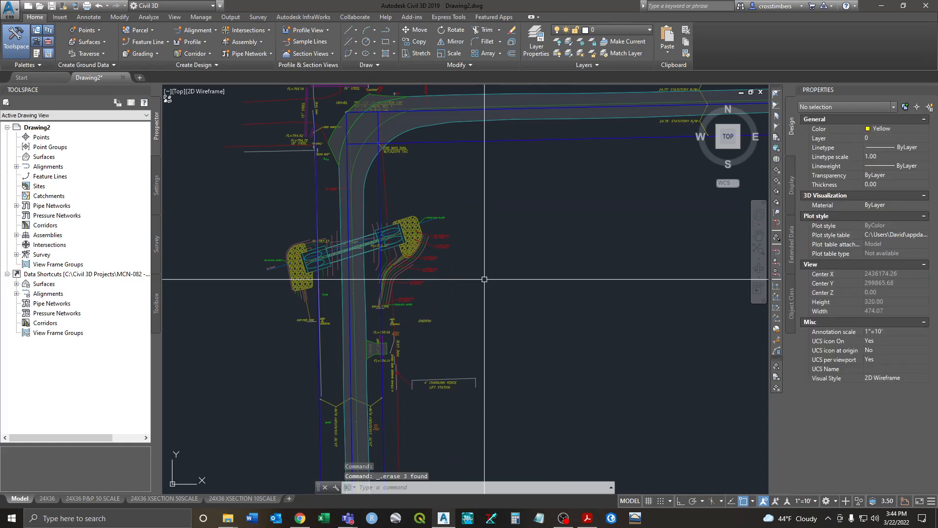
pyautogui.scroll(-2, 484, 279)
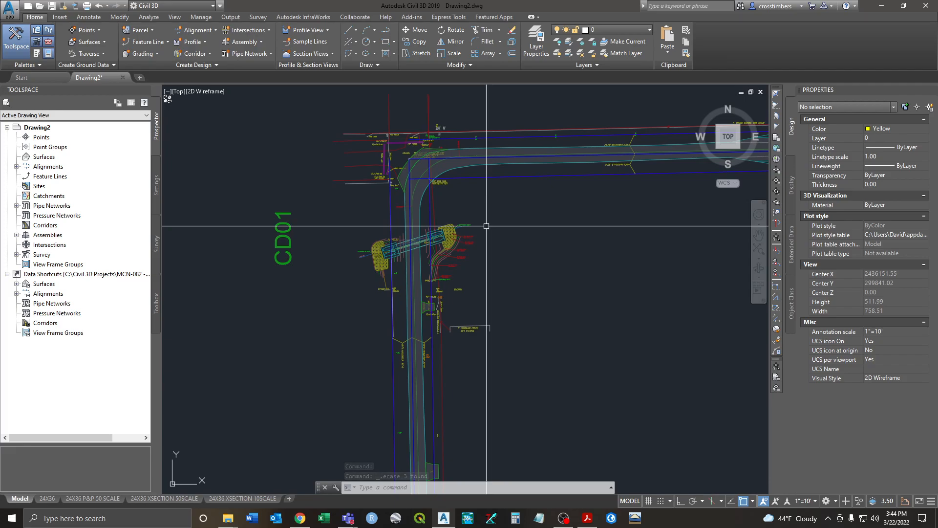
pyautogui.moveTo(486, 226); pyautogui.dragTo(499, 235, button='middle')
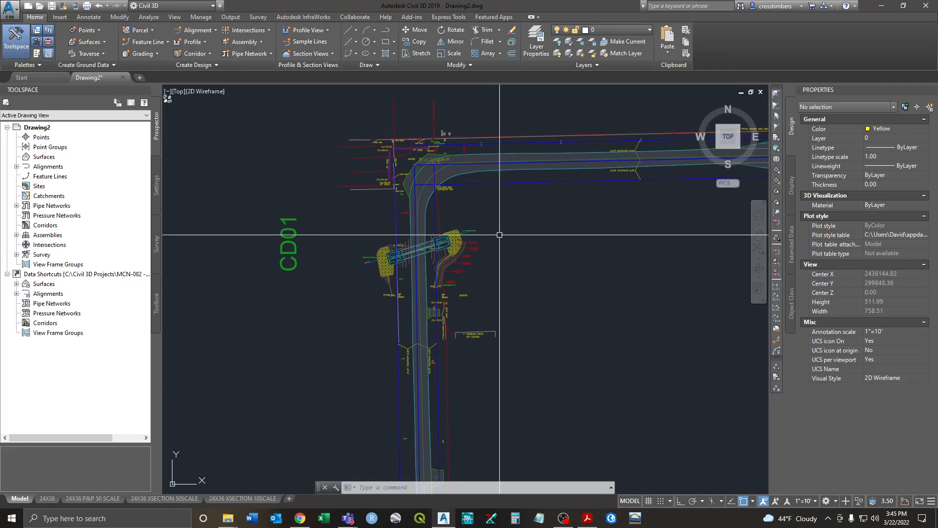
pyautogui.write('erase')
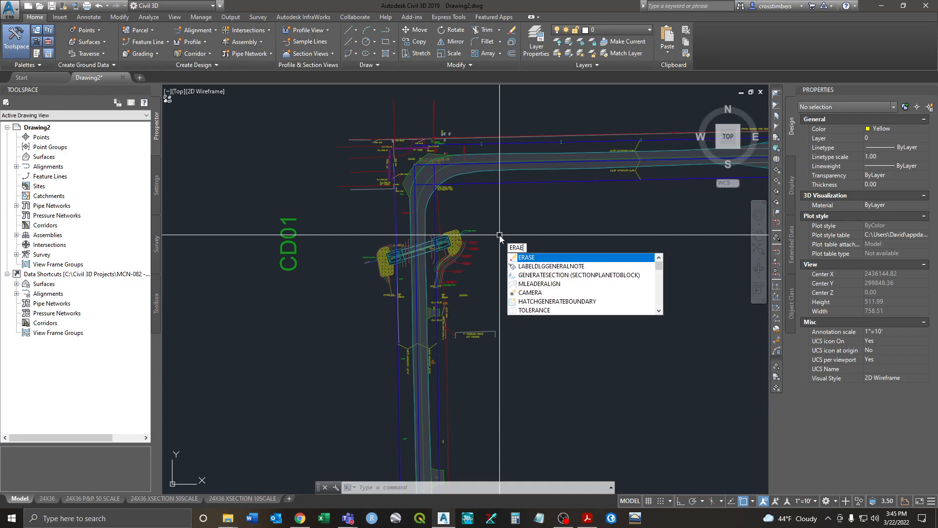
pyautogui.press('Return')
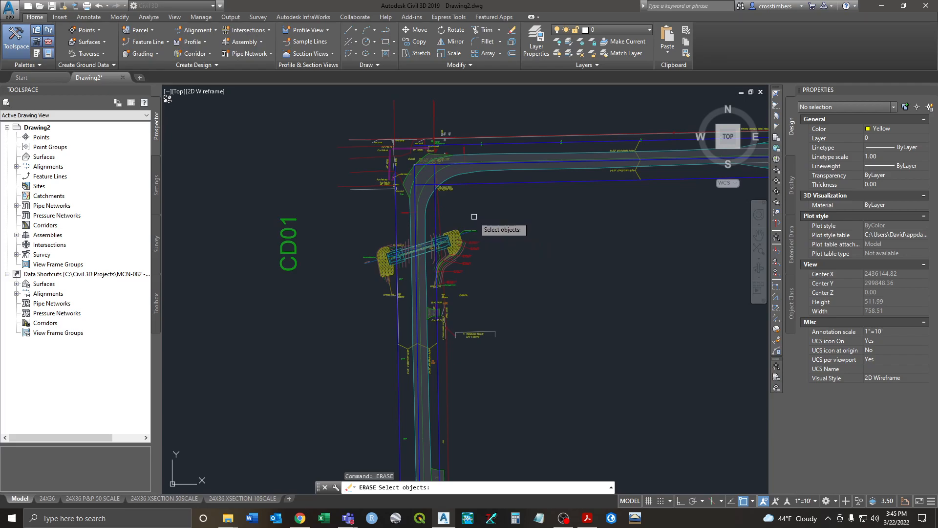
pyautogui.press('Escape')
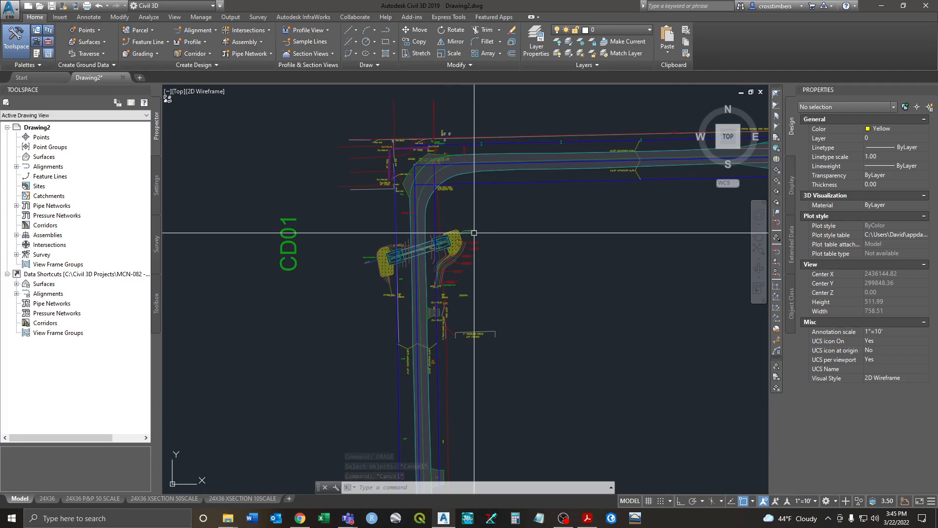
pyautogui.hotkey('ctrl', 'z')
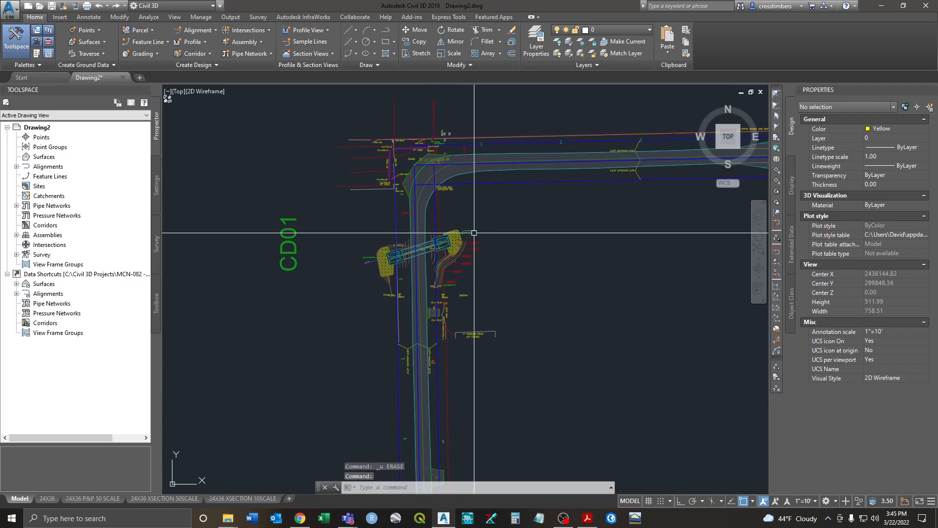
pyautogui.hotkey('ctrl', 'z')
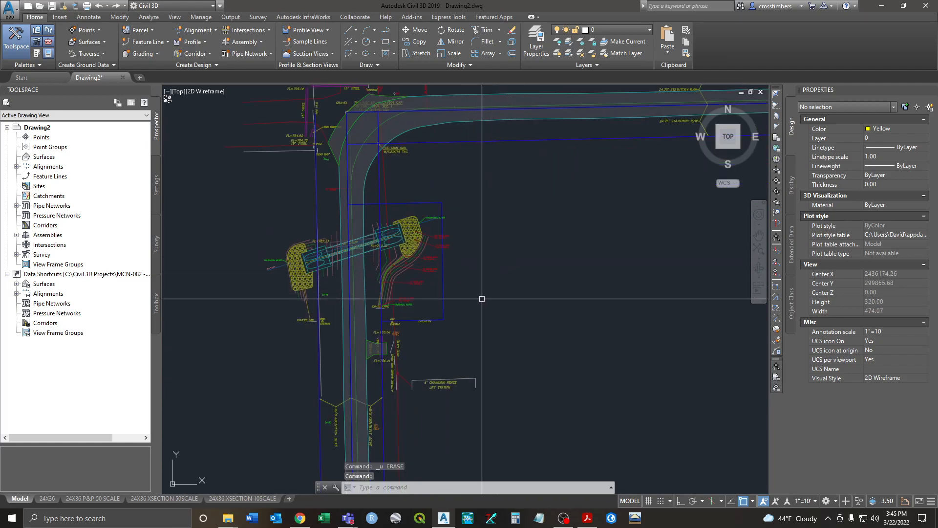
pyautogui.click(442, 316)
pyautogui.click(436, 319)
pyautogui.click(436, 203)
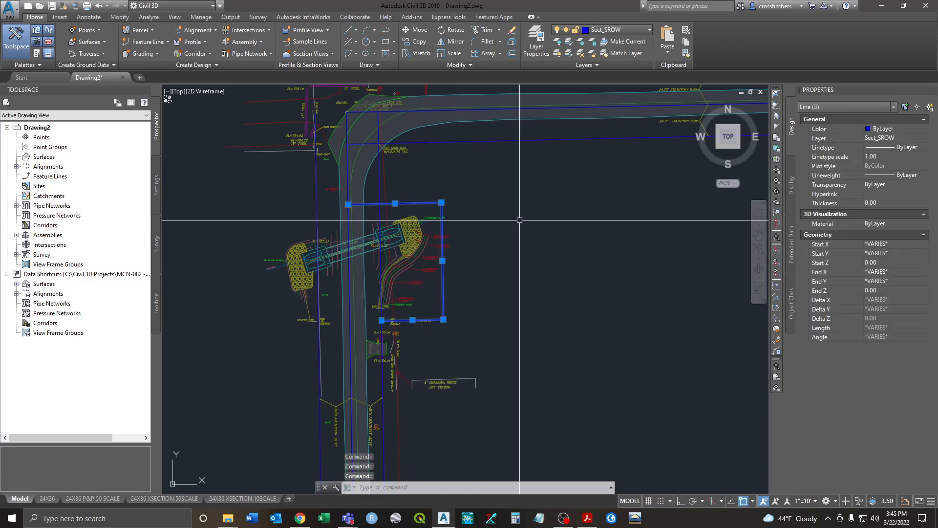
pyautogui.press('Delete')
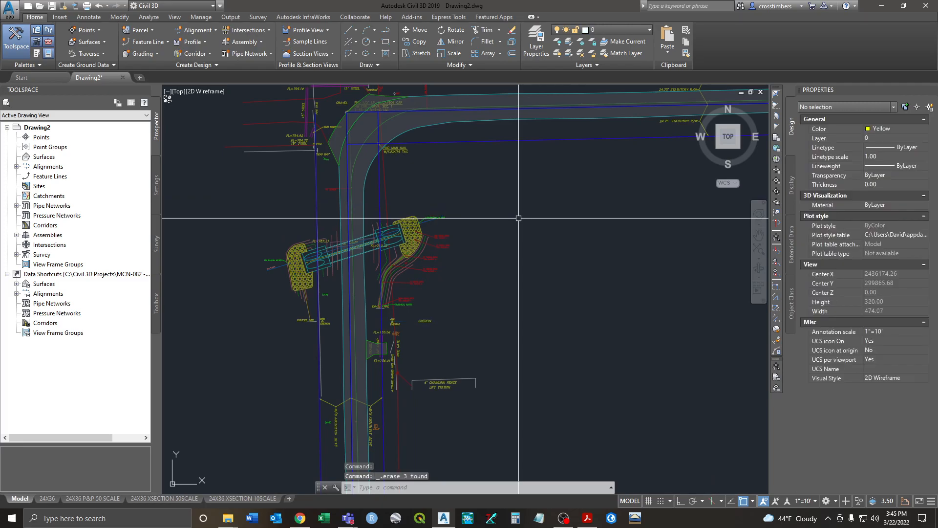
pyautogui.hotkey('ctrl', 'z')
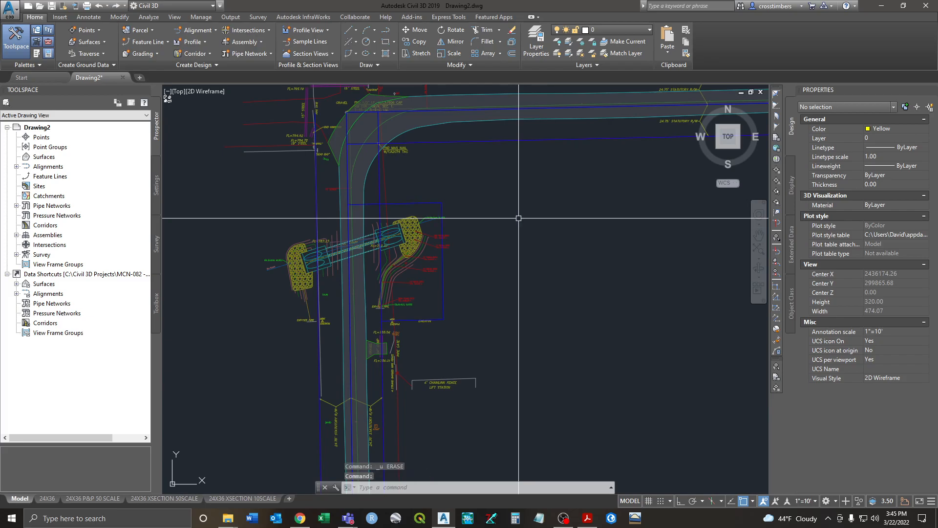
# Step: Erase the rectangle's top, right and bottom blue lines for good
pyautogui.click(432, 203)
pyautogui.click(442, 213)
pyautogui.click(440, 318)
pyautogui.press('Delete')
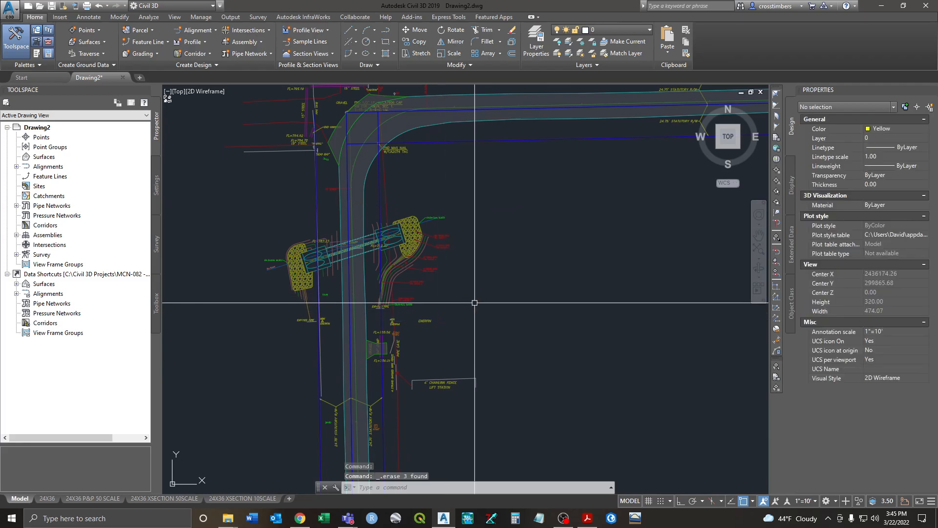
pyautogui.scroll(-6, 477, 301)
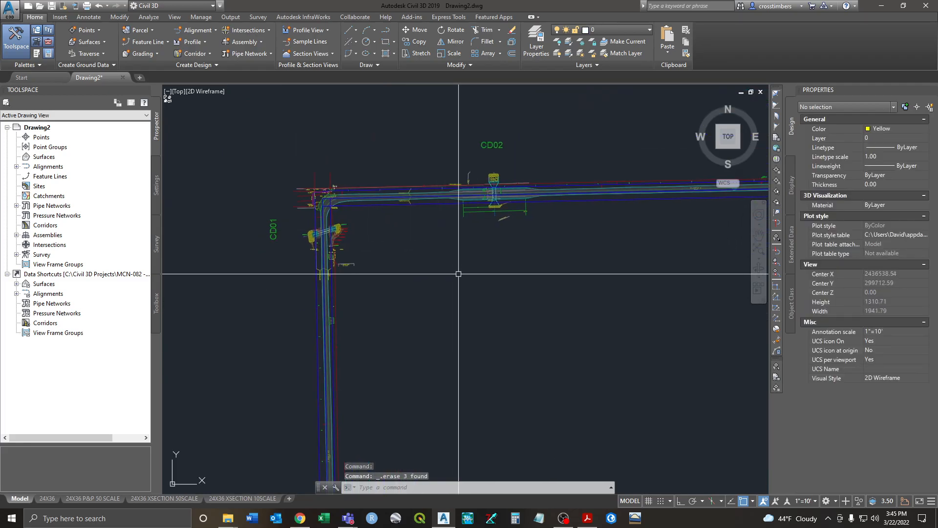
# Step: Undo the view change and the erase to restore the rectangle lines at the culvert
pyautogui.scroll(6, 332, 226)
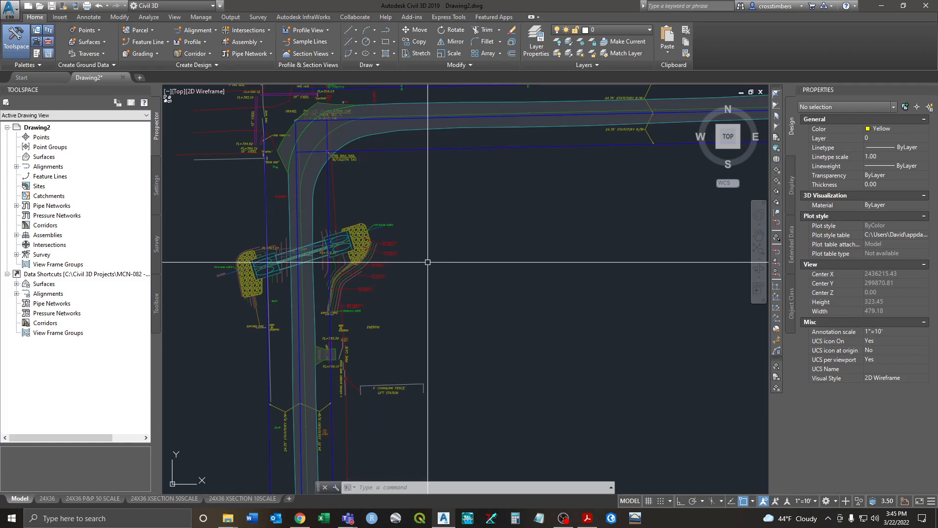
pyautogui.hotkey('ctrl', 'z')
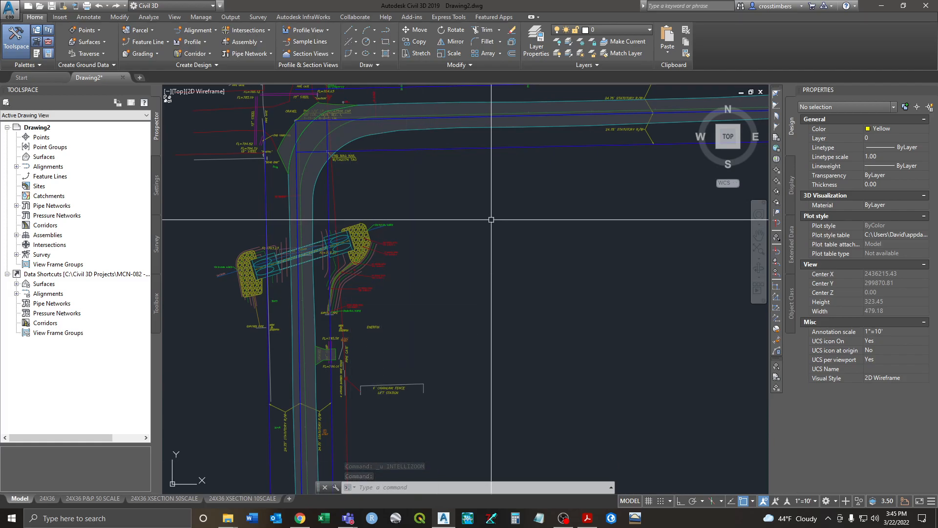
pyautogui.scroll(-5, 491, 219)
pyautogui.hotkey('ctrl', 'z')
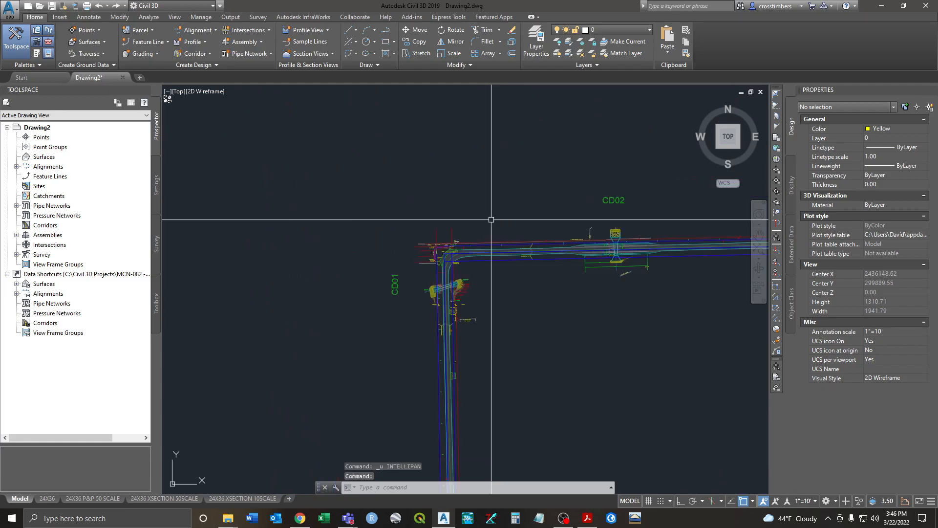
pyautogui.hotkey('ctrl', 'z')
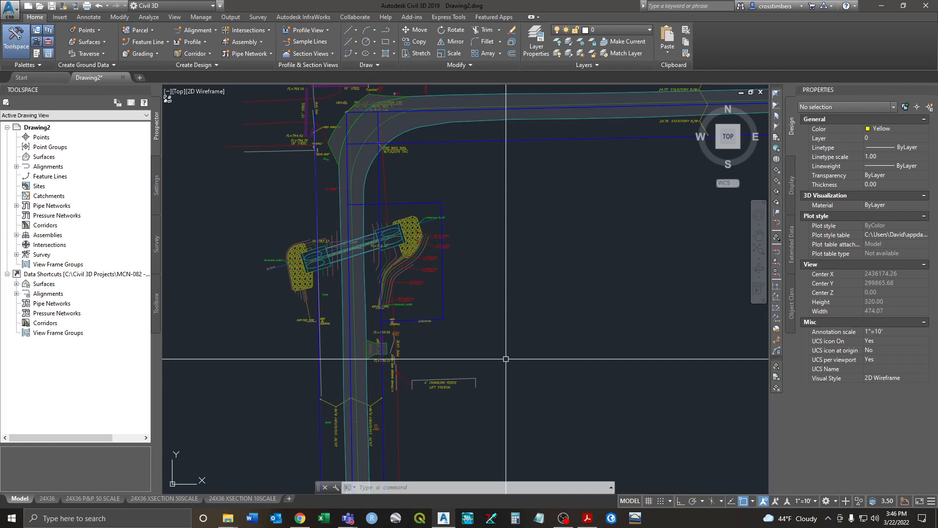
# Step: Delete the bottom, right and top Sect_SROW lines of the culvert rectangle again
pyautogui.click(436, 319)
pyautogui.click(443, 299)
pyautogui.click(437, 203)
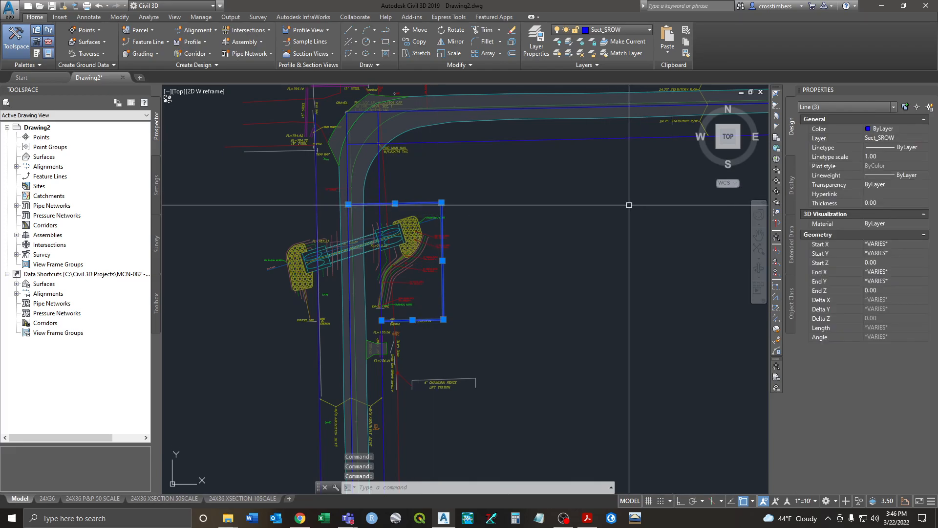
pyautogui.press('Escape')
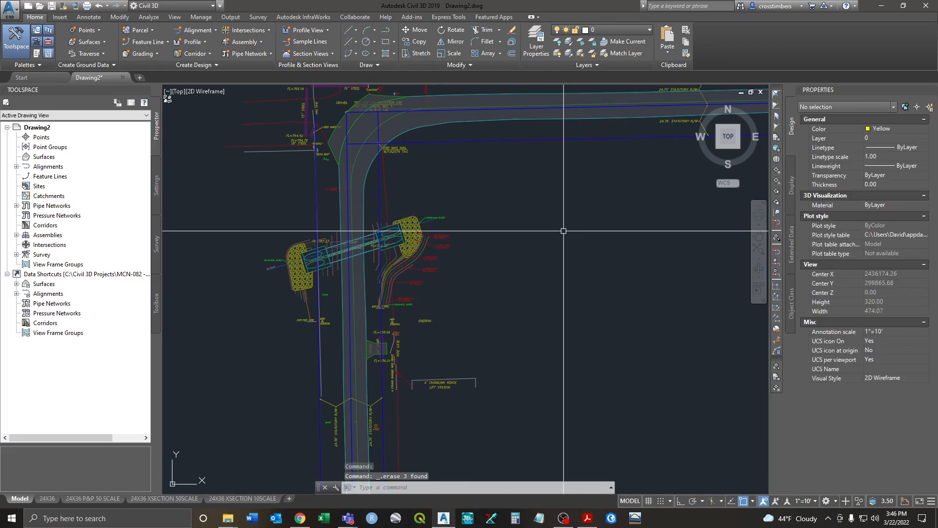
# Step: Unfreeze CD01-E-ROW and CD01-W-ROW in the Layer Properties Manager, then close it
pyautogui.click(536, 39)
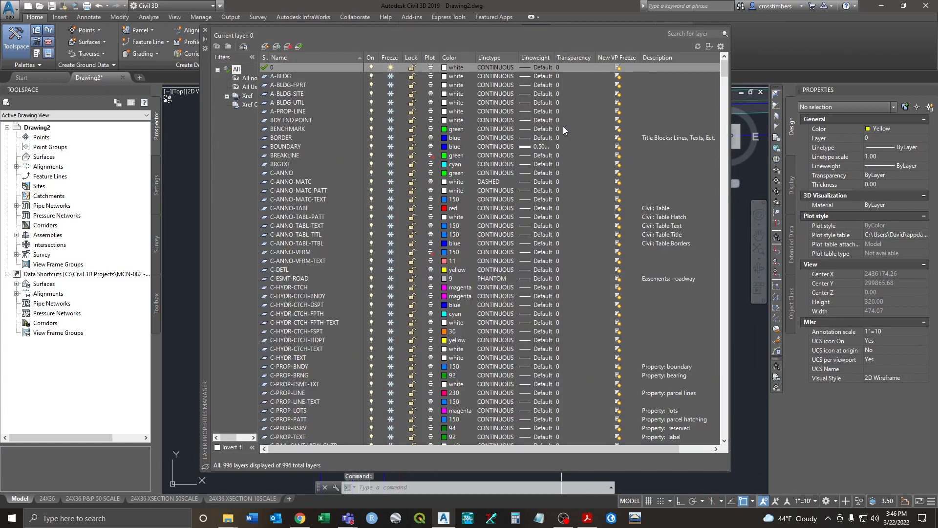
pyautogui.scroll(-1, 722, 79)
pyautogui.moveTo(722, 185); pyautogui.dragTo(723, 141)
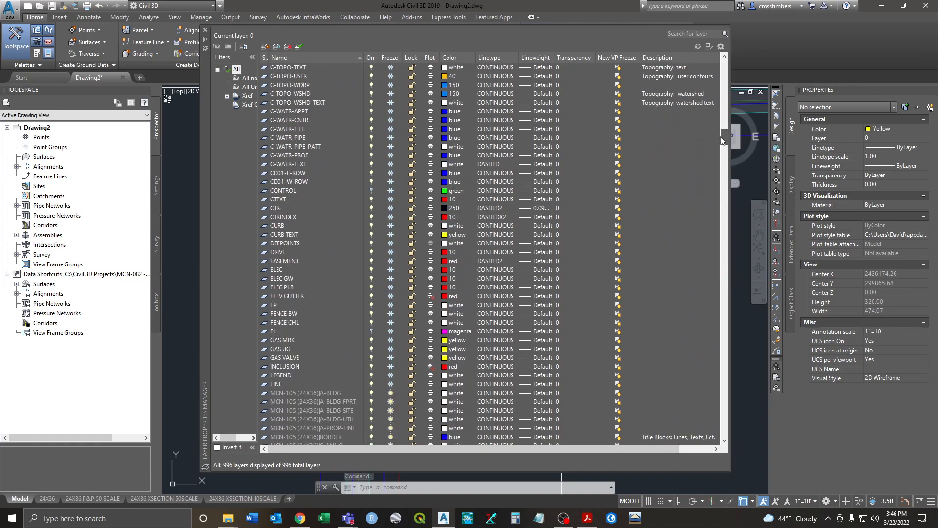
pyautogui.click(390, 173)
pyautogui.click(390, 181)
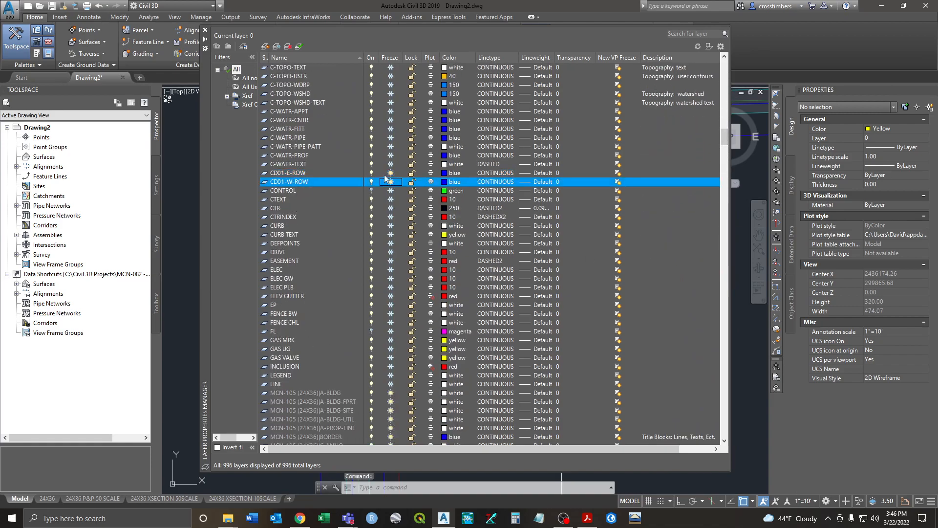
pyautogui.click(206, 30)
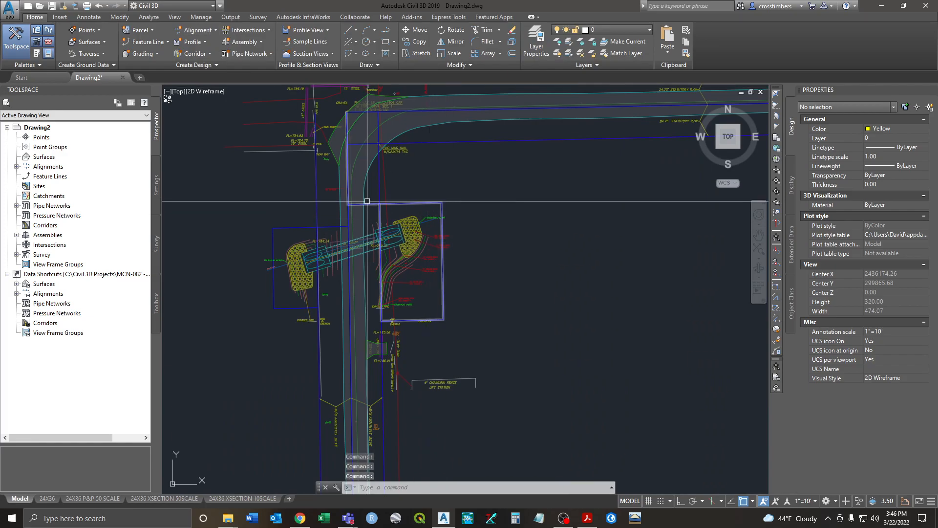
# Step: Zoom to the CD01 culvert and inspect the CD01-E-ROW outline polyline
pyautogui.scroll(-4, 472, 270)
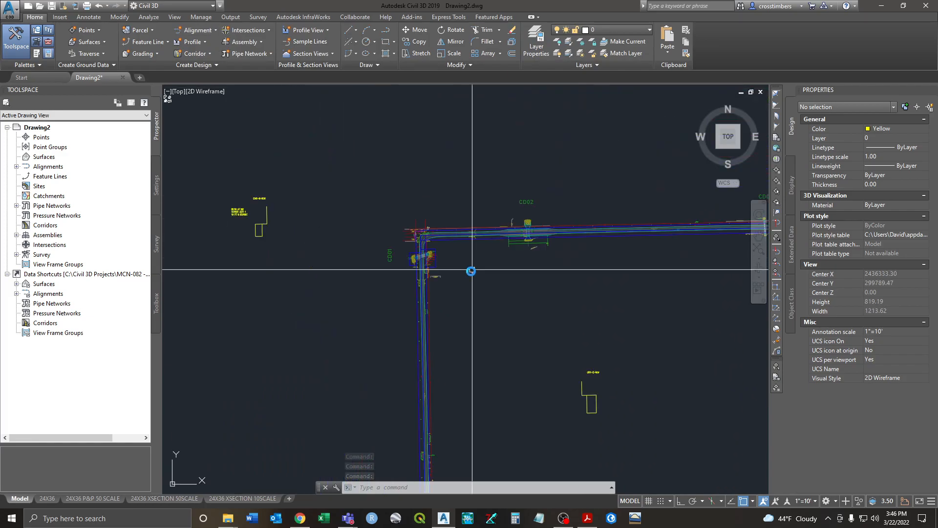
pyautogui.scroll(-6, 472, 270)
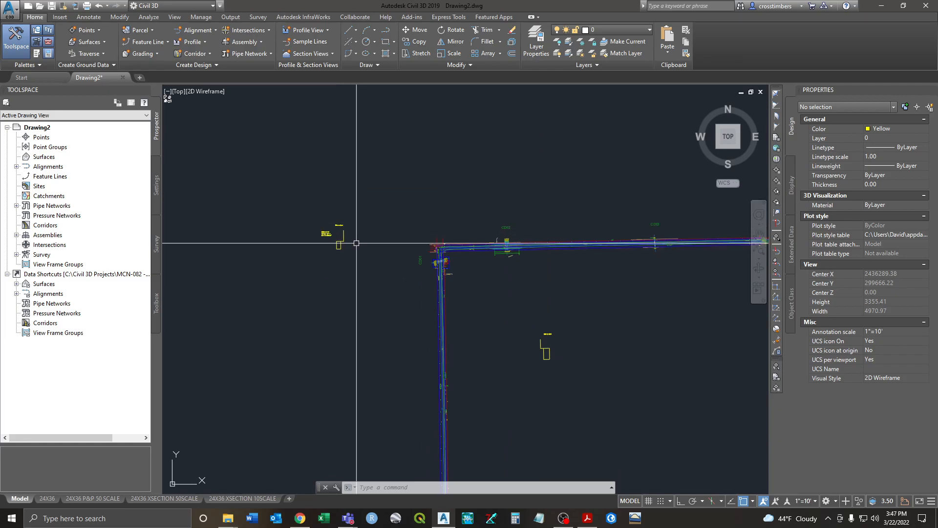
pyautogui.scroll(6, 400, 259)
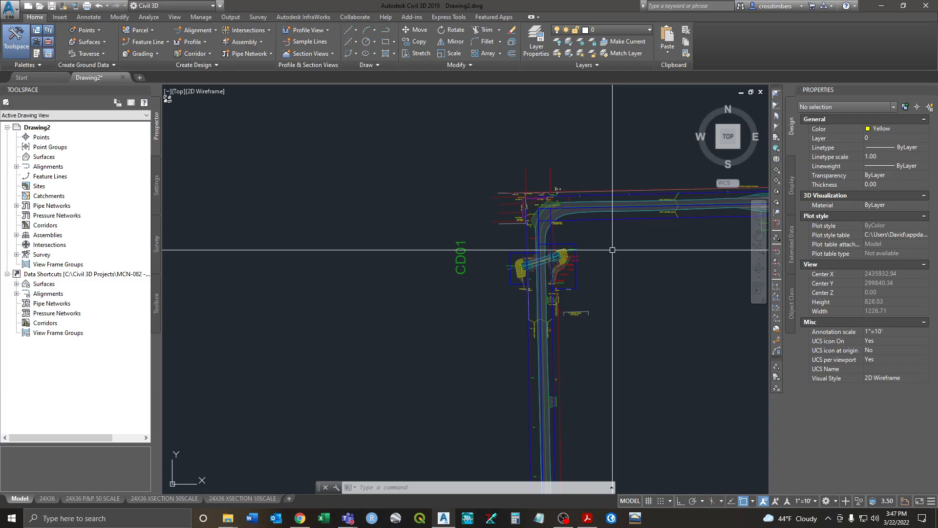
pyautogui.scroll(4, 578, 219)
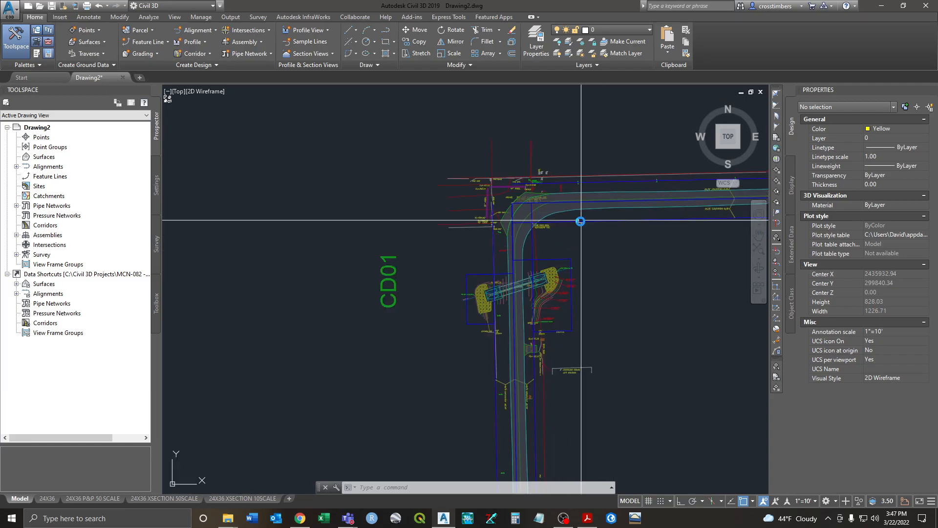
pyautogui.click(534, 279)
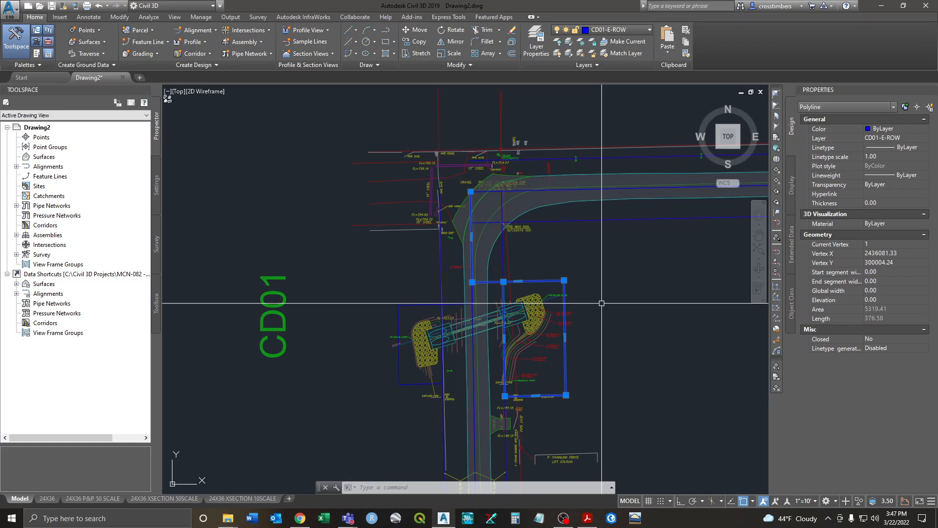
pyautogui.press('Escape')
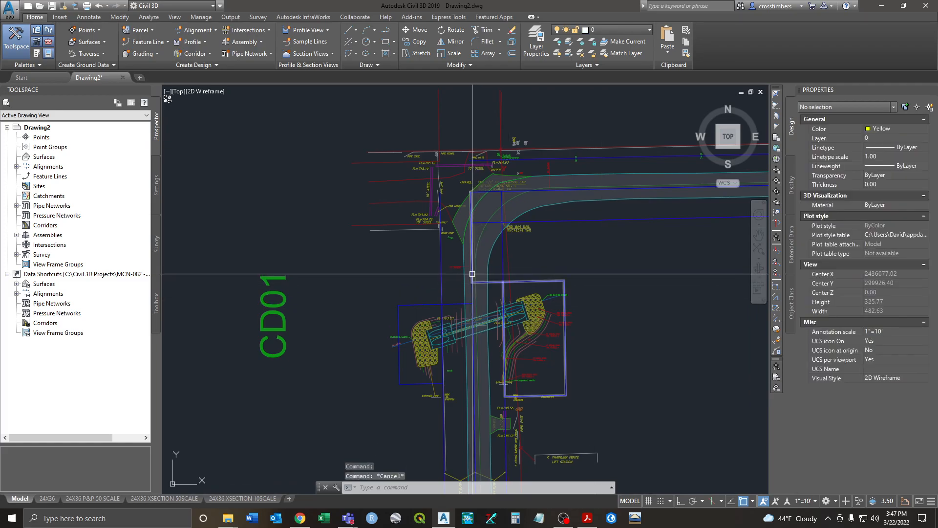
# Step: Pan and zoom over to the CD02 crossing beneath the road
pyautogui.scroll(10, 472, 271)
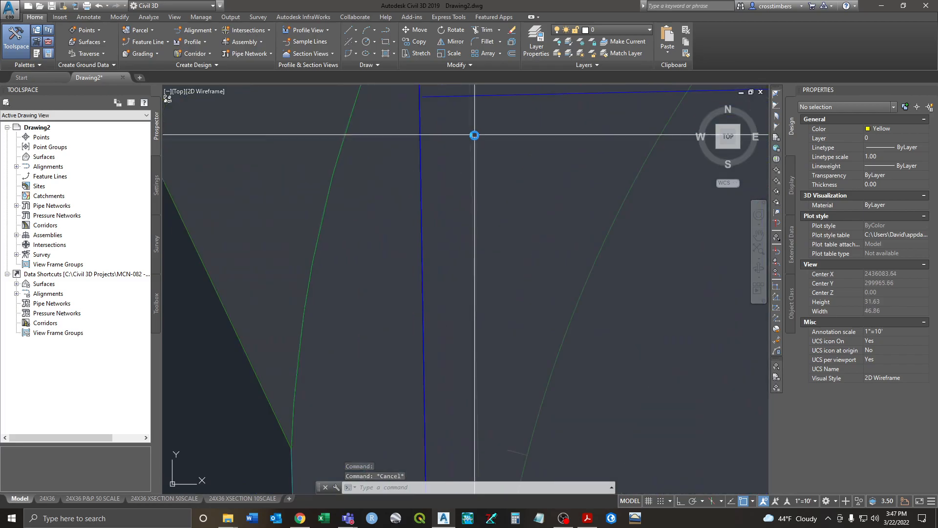
pyautogui.scroll(-12, 471, 141)
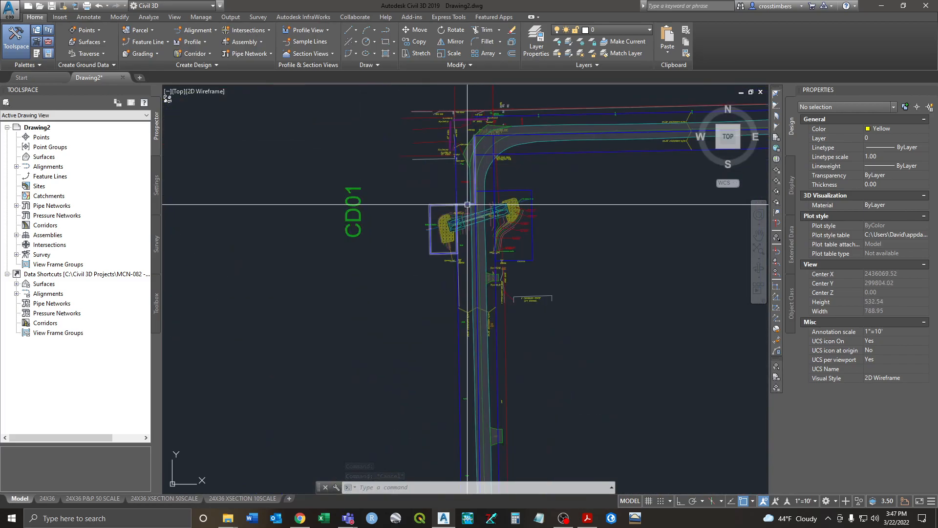
pyautogui.moveTo(534, 189)
pyautogui.mouseDown(button='middle')
pyautogui.moveTo(519, 222)
pyautogui.moveTo(518, 267)
pyautogui.mouseUp(button='middle')
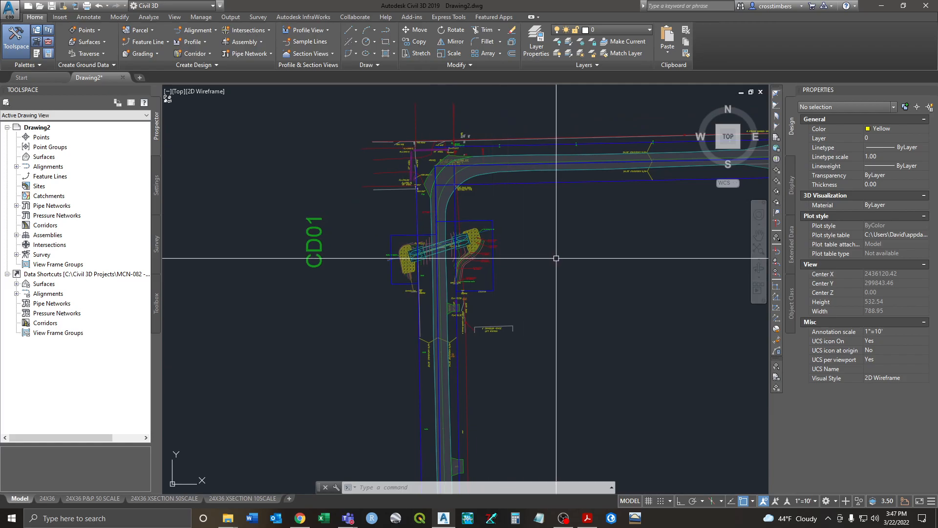
pyautogui.scroll(-2, 556, 261)
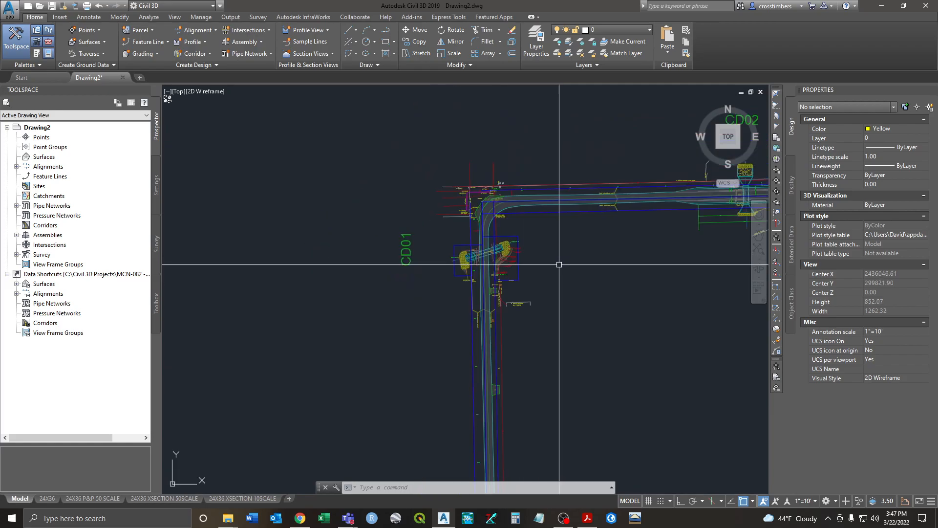
pyautogui.scroll(-1, 559, 262)
pyautogui.moveTo(580, 249)
pyautogui.mouseDown(button='middle')
pyautogui.moveTo(433, 304)
pyautogui.moveTo(549, 273)
pyautogui.mouseUp(button='middle')
pyautogui.scroll(3, 557, 268)
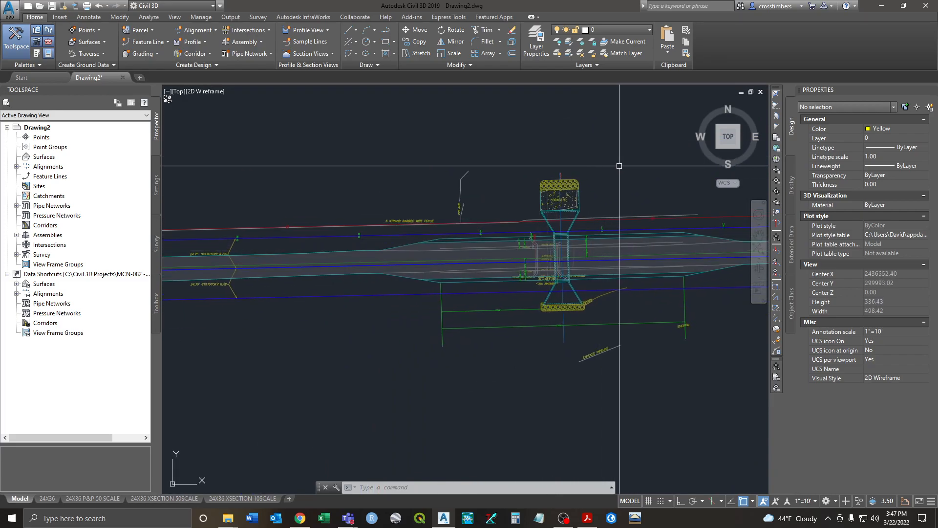
pyautogui.moveTo(573, 171); pyautogui.dragTo(525, 198, button='middle')
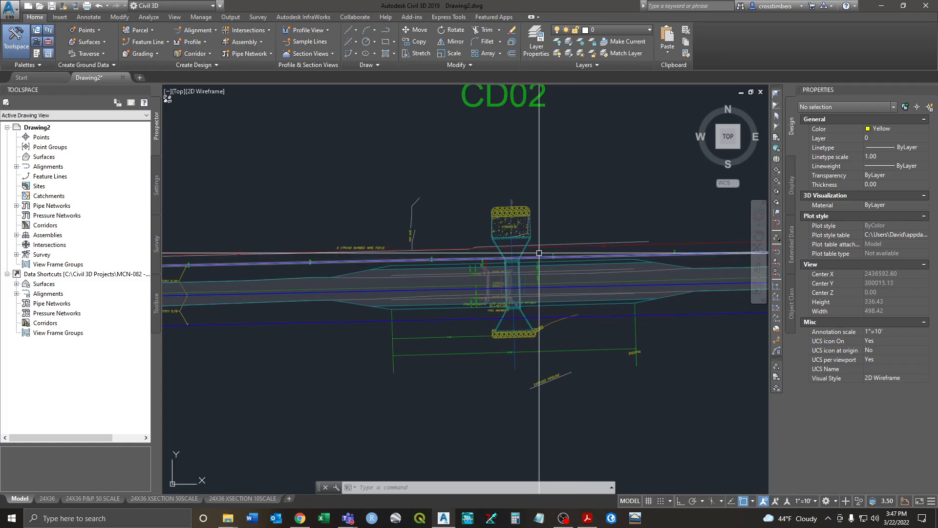
pyautogui.moveTo(545, 162); pyautogui.dragTo(540, 230, button='middle')
pyautogui.scroll(-3, 515, 197)
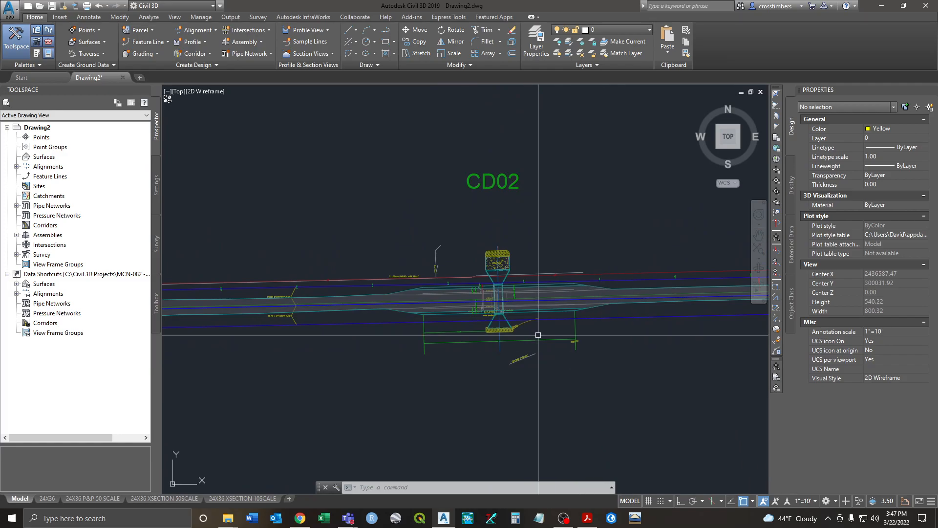
pyautogui.scroll(2, 552, 262)
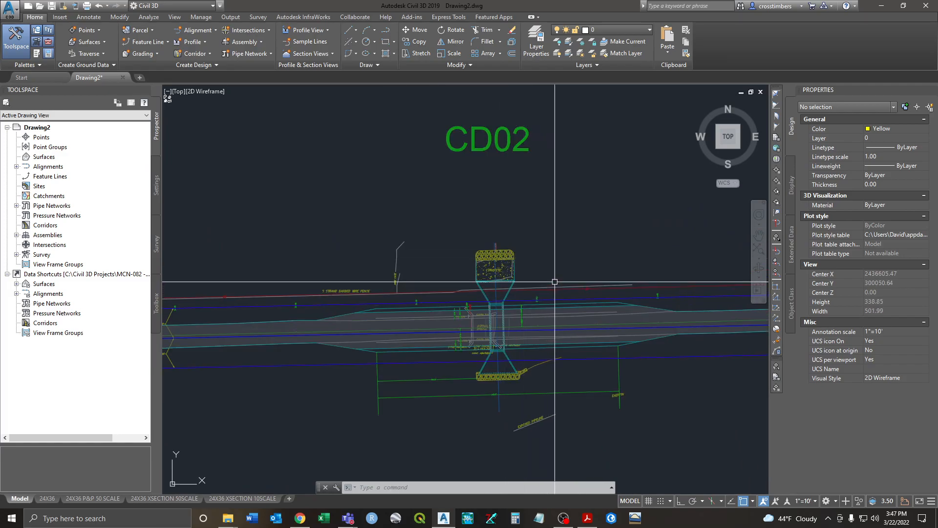
# Step: Copy the blue right-of-way line along the road to a position above the road
pyautogui.write('co')
pyautogui.press('Return')
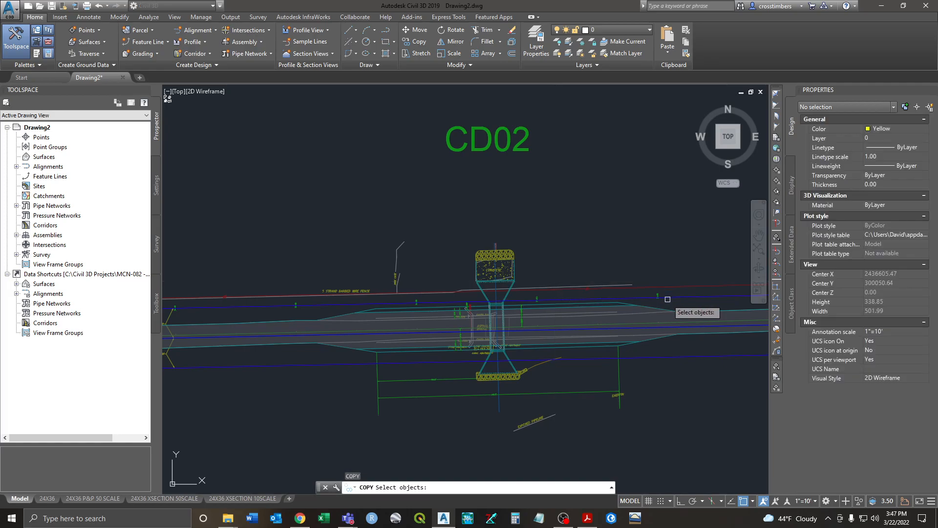
pyautogui.click(556, 296)
pyautogui.press('Return')
pyautogui.click(576, 267)
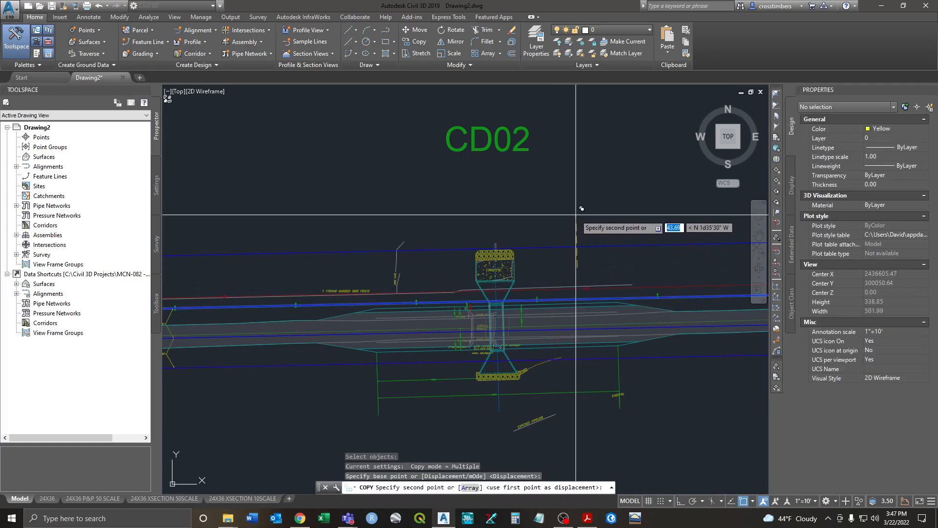
pyautogui.click(581, 208)
pyautogui.scroll(2, 562, 227)
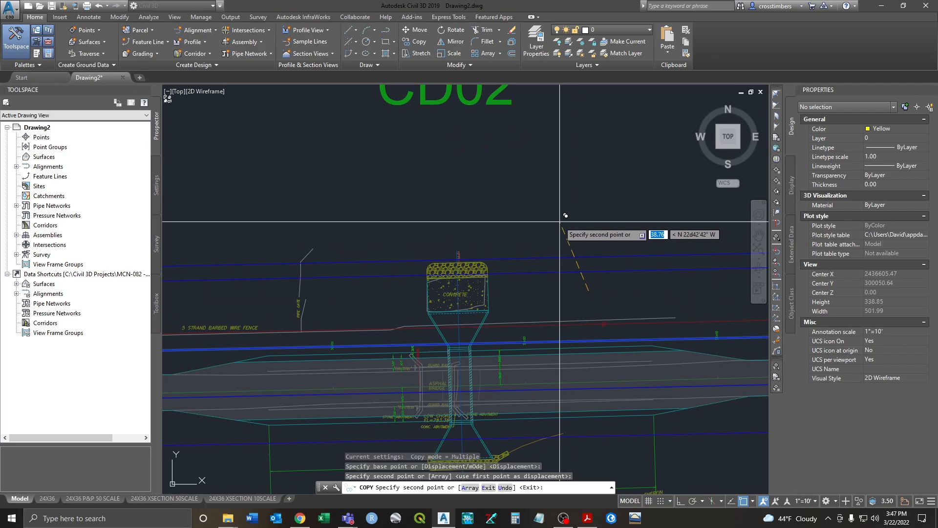
pyautogui.press('Escape')
# Step: Offset the blue right-of-way line 10 upward, then delete the unwanted offset line
pyautogui.write('o')
pyautogui.press('Return')
pyautogui.write('10')
pyautogui.press('Return')
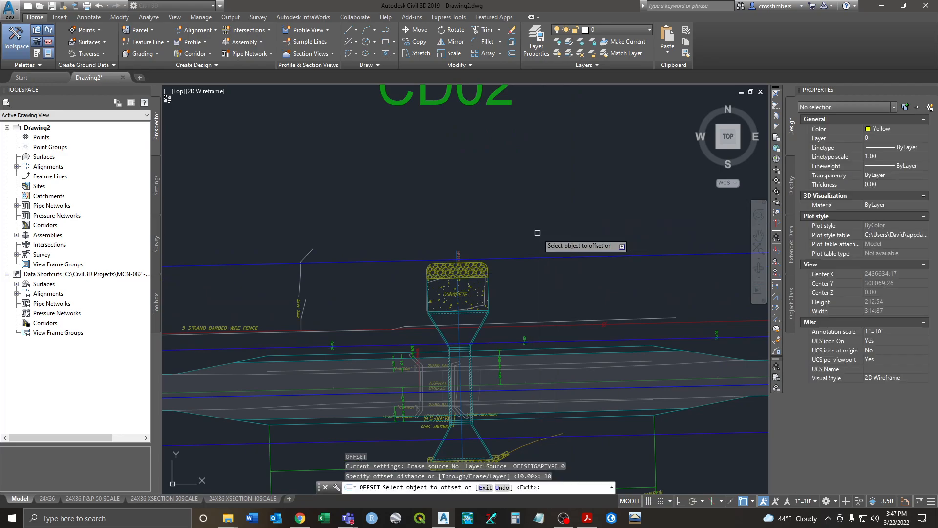
pyautogui.click(529, 257)
pyautogui.click(527, 211)
pyautogui.rightClick(528, 209)
pyautogui.click(546, 215)
pyautogui.click(524, 259)
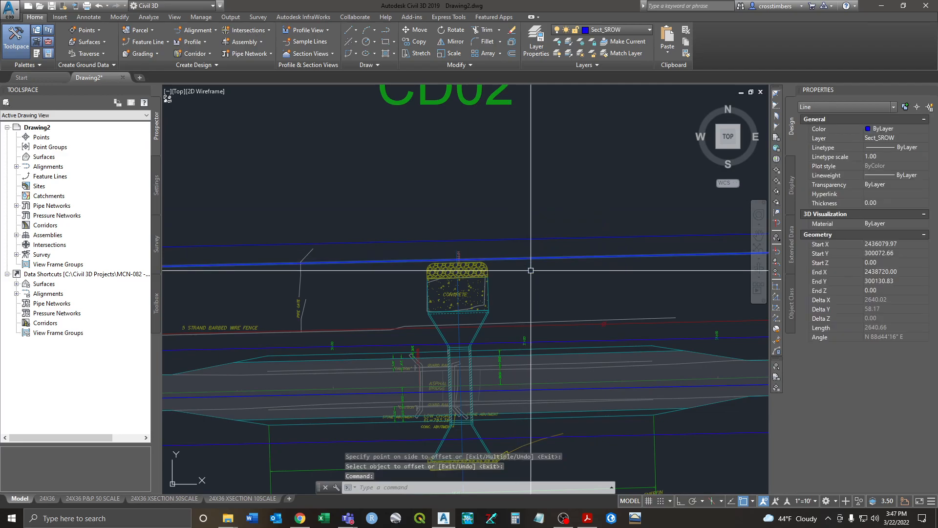
pyautogui.press('Delete')
# Step: Copy a line from near CD01 onto the CD02 crossing, with object snap off
pyautogui.scroll(-3, 431, 266)
pyautogui.moveTo(355, 292); pyautogui.dragTo(642, 265, button='middle')
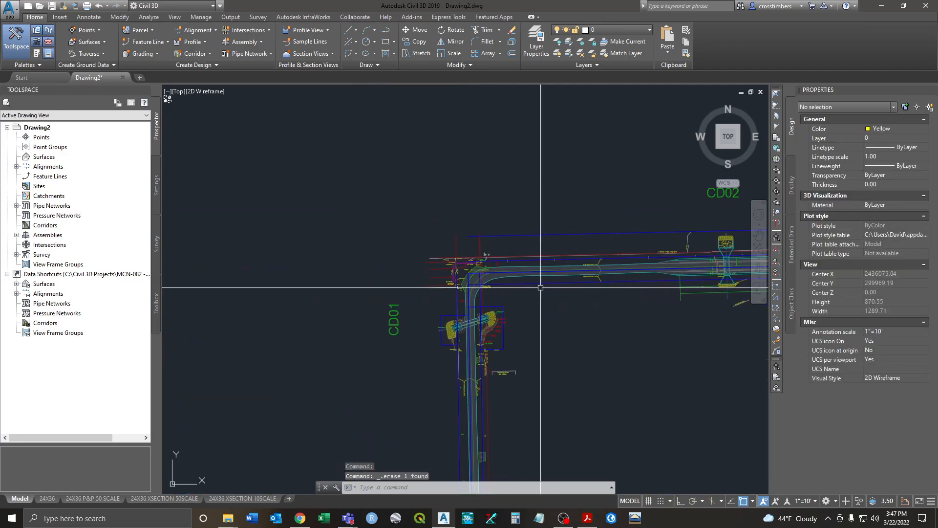
pyautogui.write('co')
pyautogui.press('Return')
pyautogui.scroll(4, 475, 370)
pyautogui.click(455, 376)
pyautogui.press('Return')
pyautogui.click(577, 426)
pyautogui.moveTo(647, 303); pyautogui.dragTo(300, 372, button='middle')
pyautogui.scroll(-5, 300, 373)
pyautogui.moveTo(516, 311); pyautogui.dragTo(488, 341, button='middle')
pyautogui.scroll(5, 481, 341)
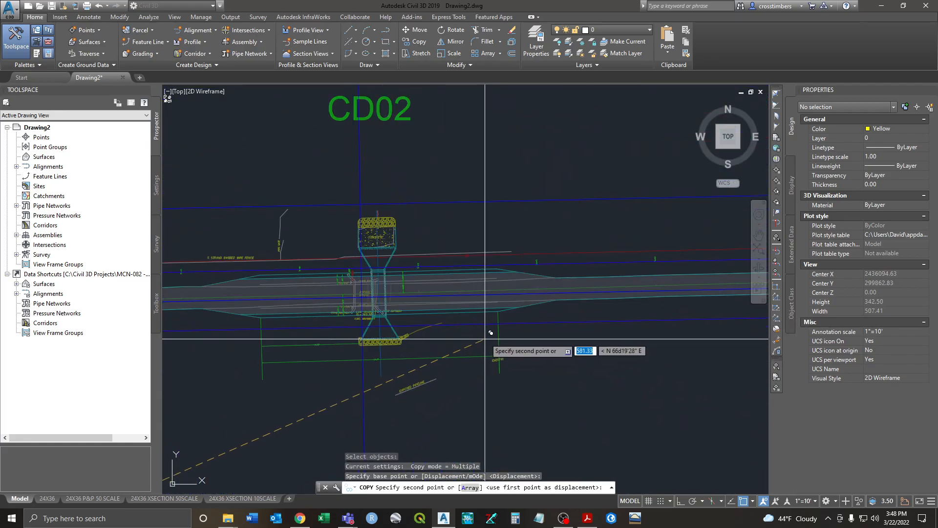
pyautogui.press('F3')
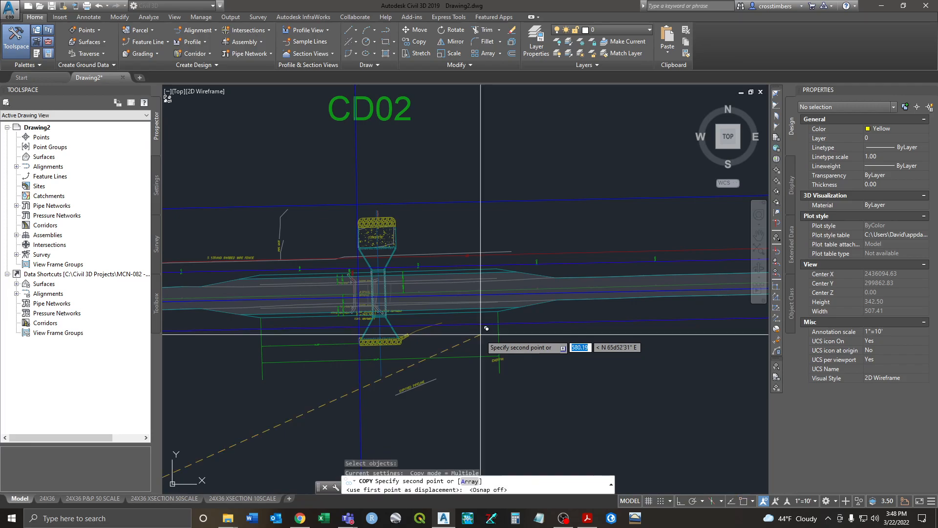
pyautogui.click(493, 328)
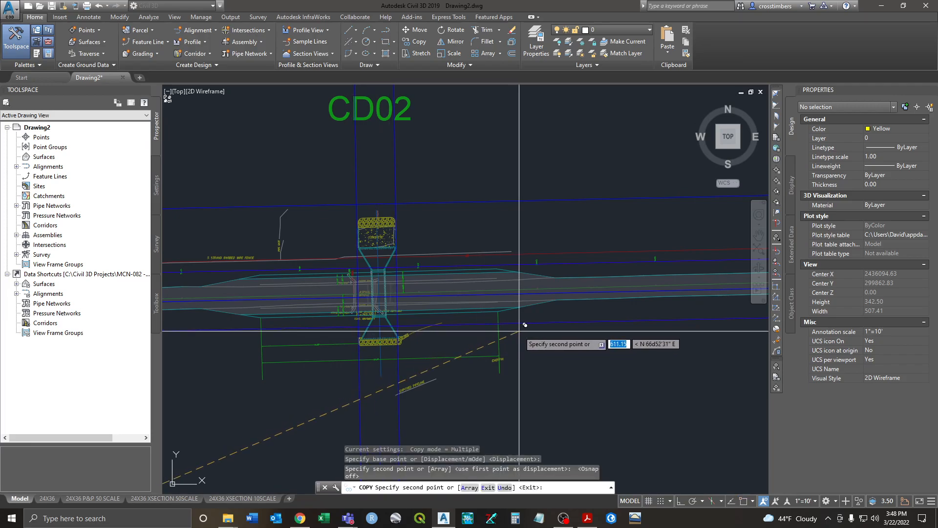
pyautogui.press('Escape')
# Step: Offset the right vertical line at CD02 by 10 to the right and erase unwanted verticals
pyautogui.write('o')
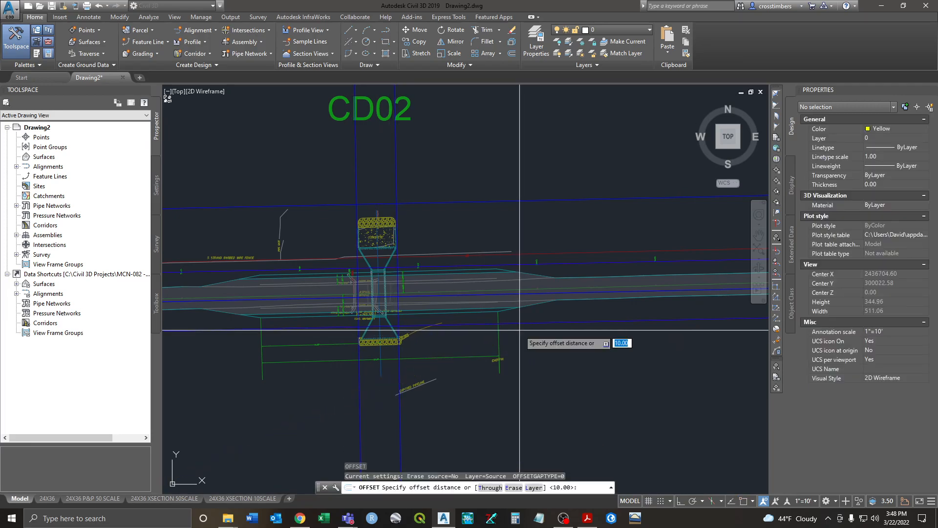
pyautogui.press('Return')
pyautogui.write('10')
pyautogui.press('Return')
pyautogui.click(405, 257)
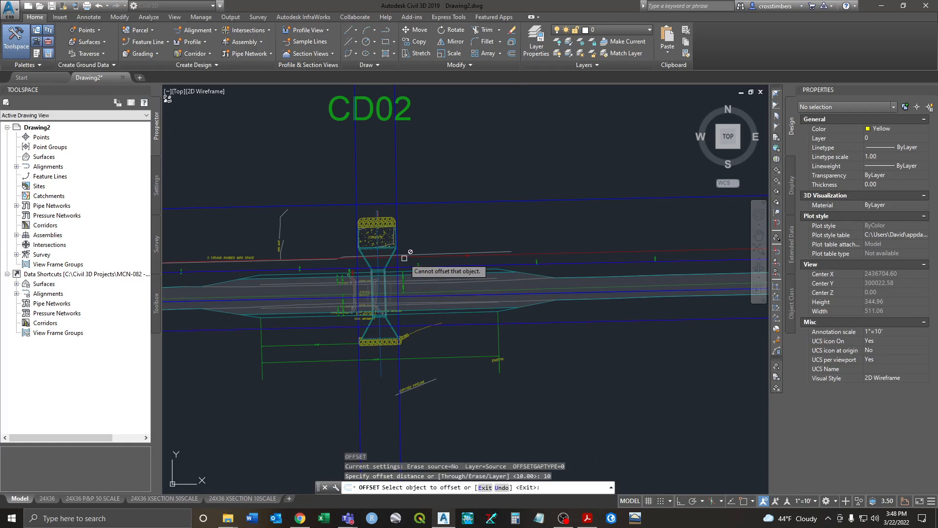
pyautogui.click(396, 212)
pyautogui.click(410, 215)
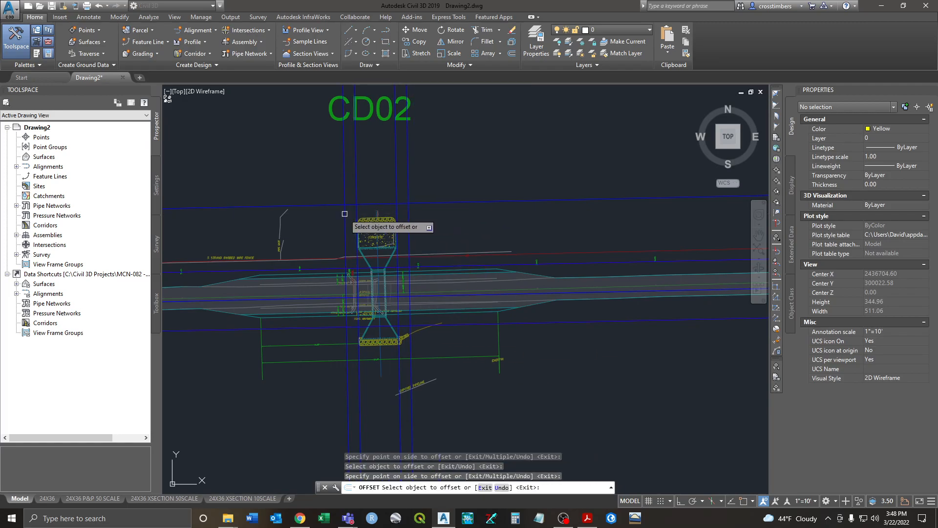
pyautogui.press('Escape')
pyautogui.click(395, 208)
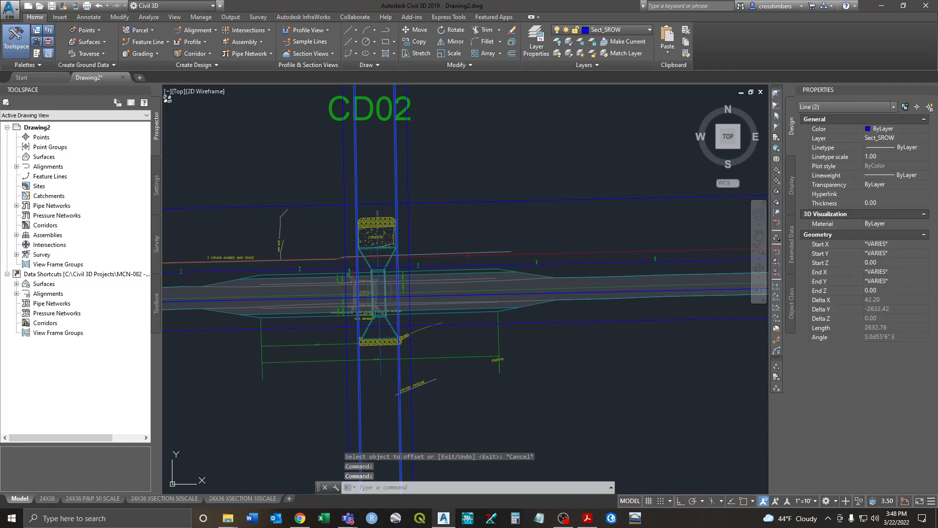
pyautogui.press('Delete')
# Step: Trim the CD02 right-of-way lines against three window-selected cutting edges to form clean corners
pyautogui.write('tr')
pyautogui.press('Return')
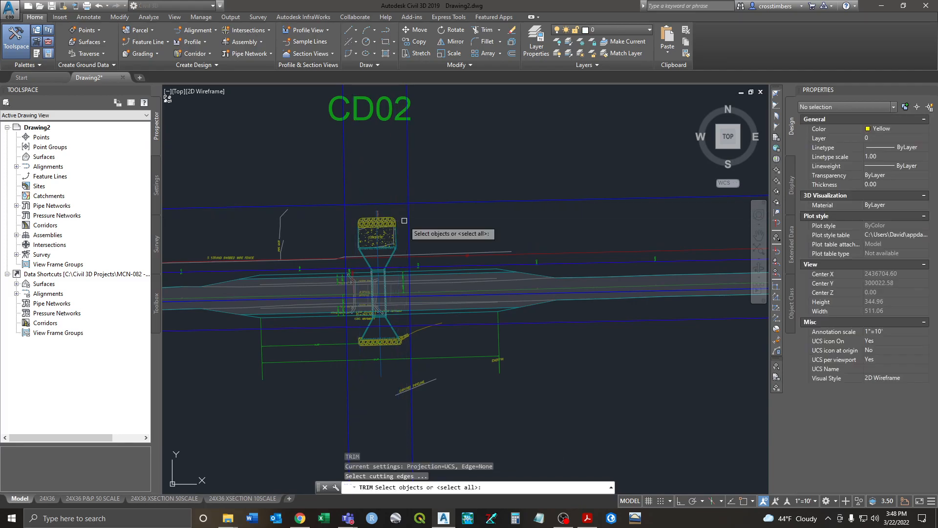
pyautogui.click(430, 188)
pyautogui.click(348, 200)
pyautogui.press('Return')
pyautogui.click(344, 193)
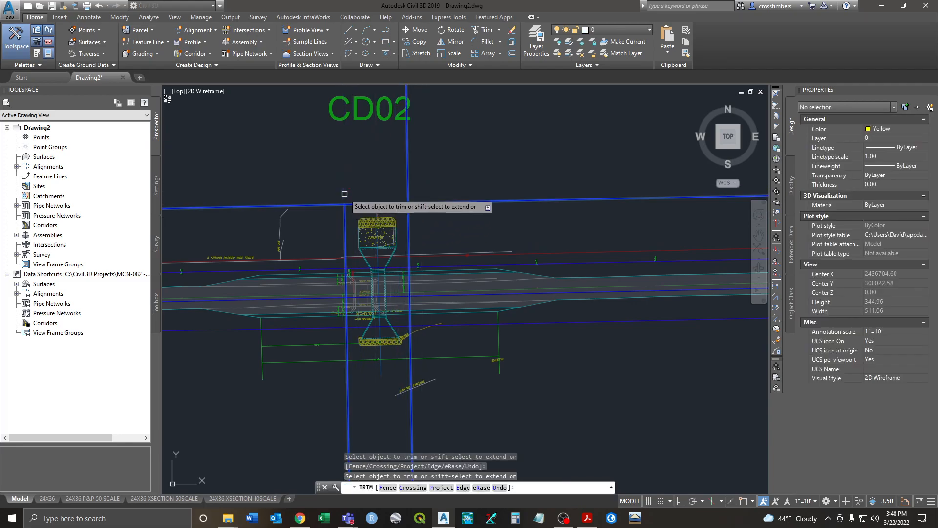
pyautogui.click(339, 195)
pyautogui.click(333, 206)
pyautogui.click(407, 188)
pyautogui.click(418, 199)
pyautogui.rightClick(419, 202)
pyautogui.click(432, 215)
pyautogui.scroll(-4, 432, 218)
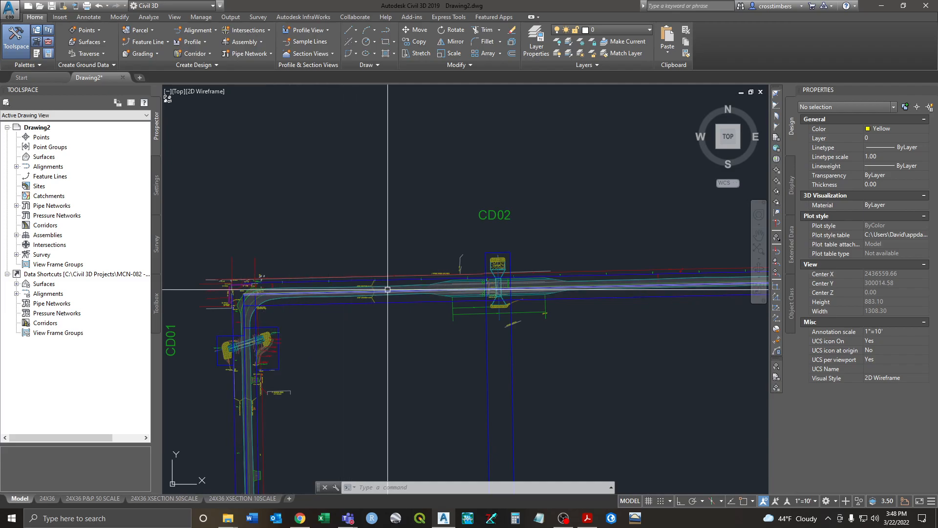
# Step: Pan along the road toward the bridge and driveway to check the right-of-way linework
pyautogui.scroll(-6, 481, 287)
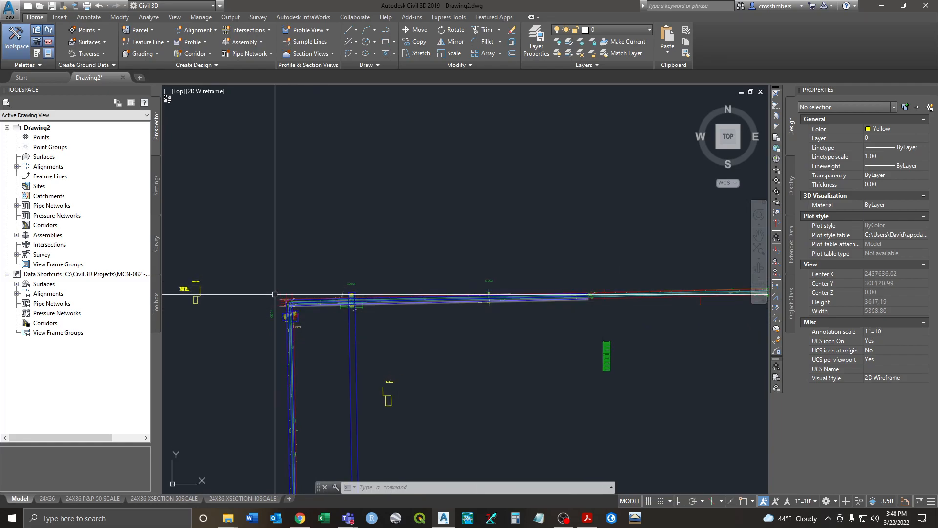
pyautogui.moveTo(468, 275); pyautogui.dragTo(259, 263, button='middle')
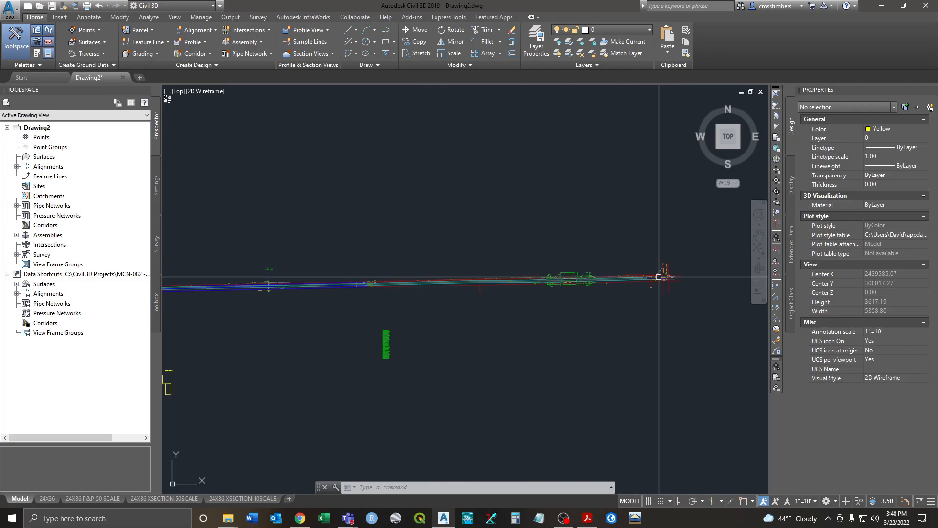
pyautogui.moveTo(486, 268); pyautogui.dragTo(613, 268, button='middle')
pyautogui.scroll(12, 491, 290)
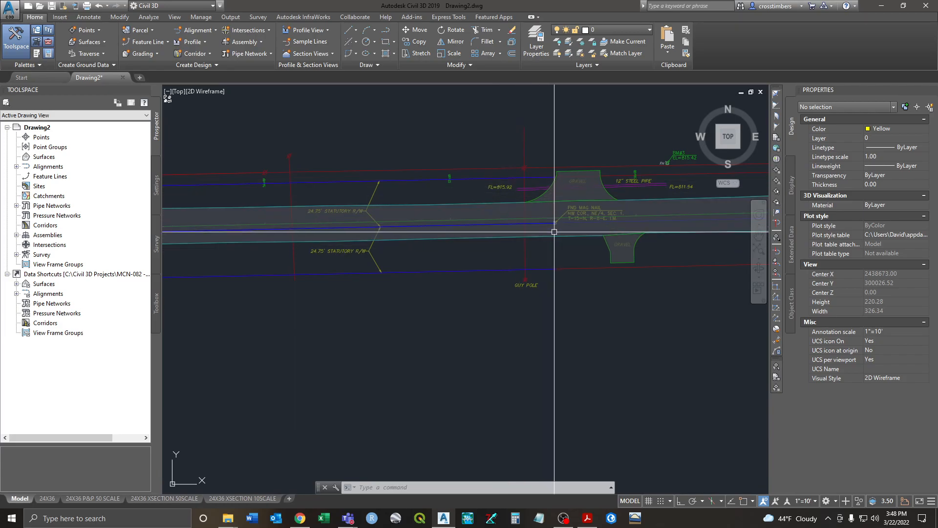
pyautogui.moveTo(554, 232); pyautogui.dragTo(494, 245, button='middle')
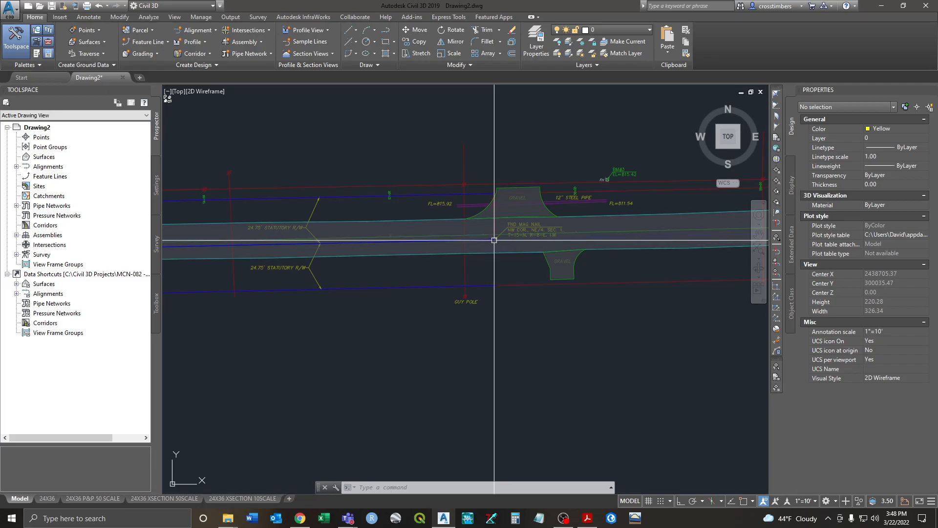
pyautogui.moveTo(601, 200); pyautogui.dragTo(329, 199, button='middle')
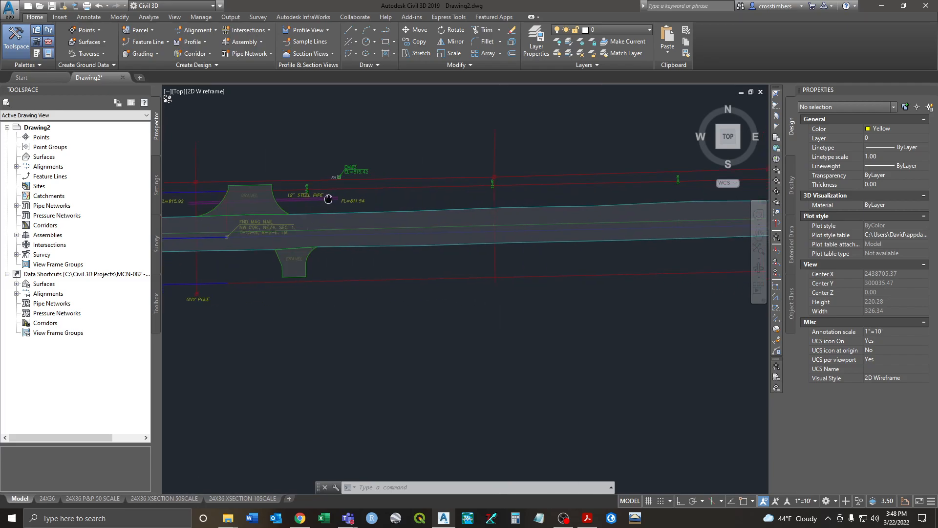
pyautogui.scroll(-3, 326, 199)
pyautogui.moveTo(550, 194); pyautogui.dragTo(209, 252, button='middle')
pyautogui.moveTo(640, 251)
pyautogui.mouseDown(button='middle')
pyautogui.moveTo(322, 265)
pyautogui.moveTo(457, 259)
pyautogui.moveTo(299, 255)
pyautogui.moveTo(526, 256)
pyautogui.mouseUp(button='middle')
pyautogui.scroll(-2, 363, 281)
pyautogui.moveTo(296, 288); pyautogui.dragTo(579, 289, button='middle')
pyautogui.scroll(3, 317, 291)
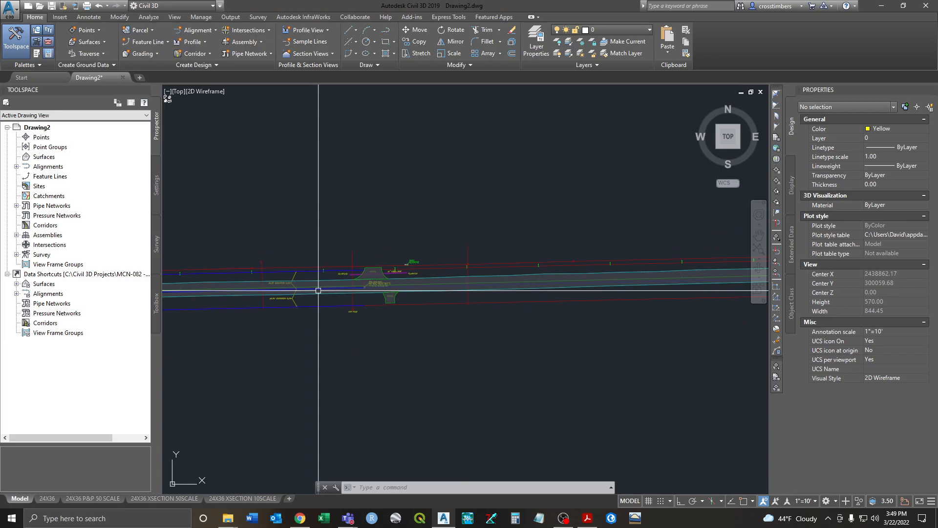
pyautogui.scroll(4, 377, 277)
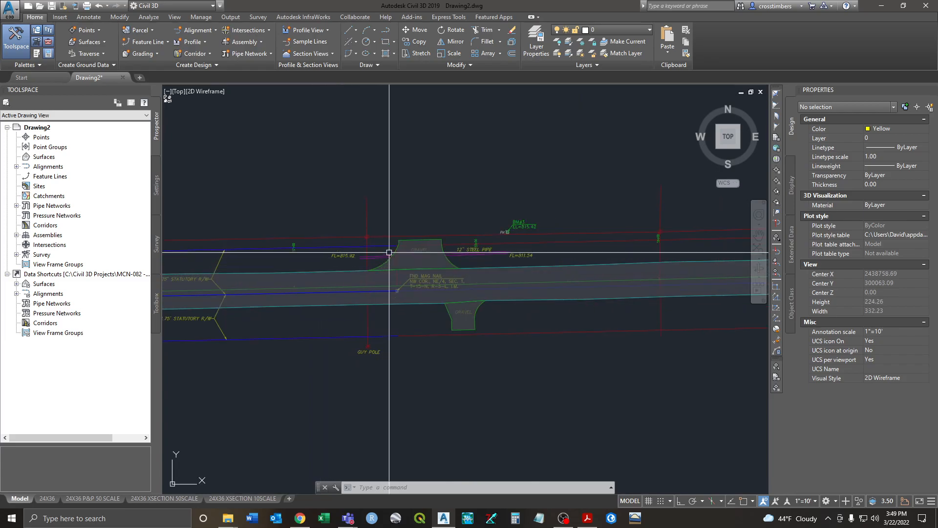
pyautogui.scroll(2, 391, 236)
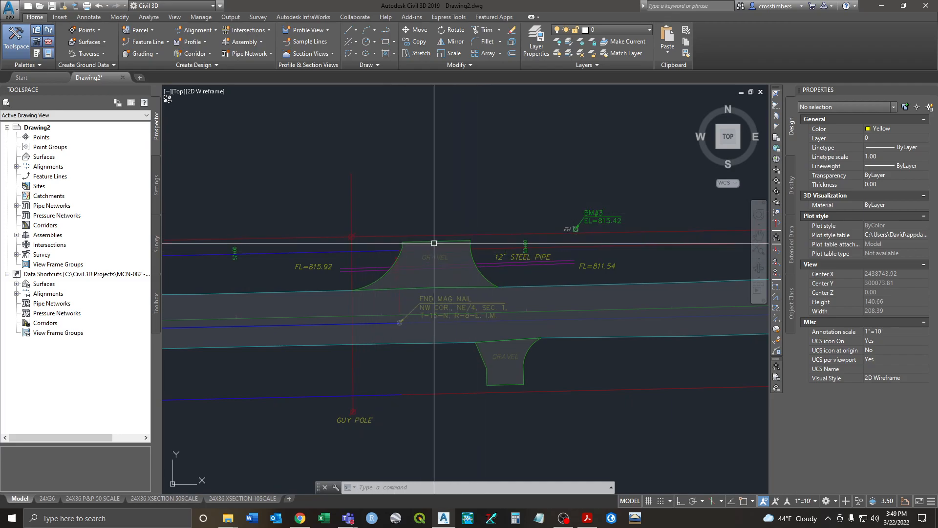
pyautogui.moveTo(406, 246)
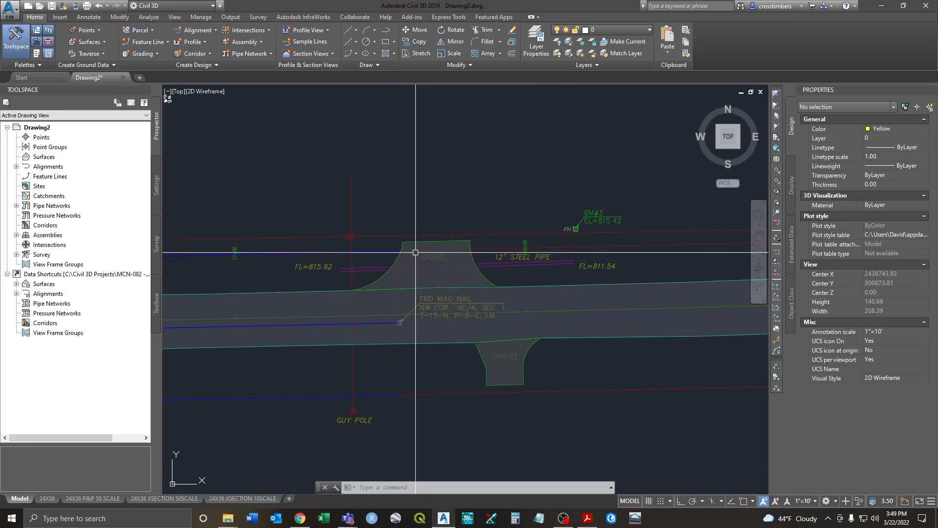
pyautogui.moveTo(432, 261)
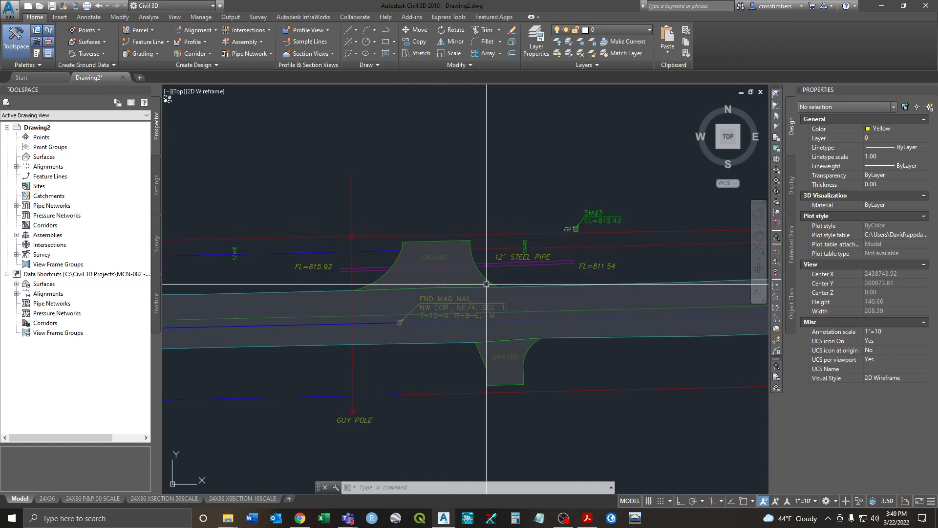
# Step: Pan back west along the road and centre the CD02 crossing in view
pyautogui.scroll(-4, 376, 280)
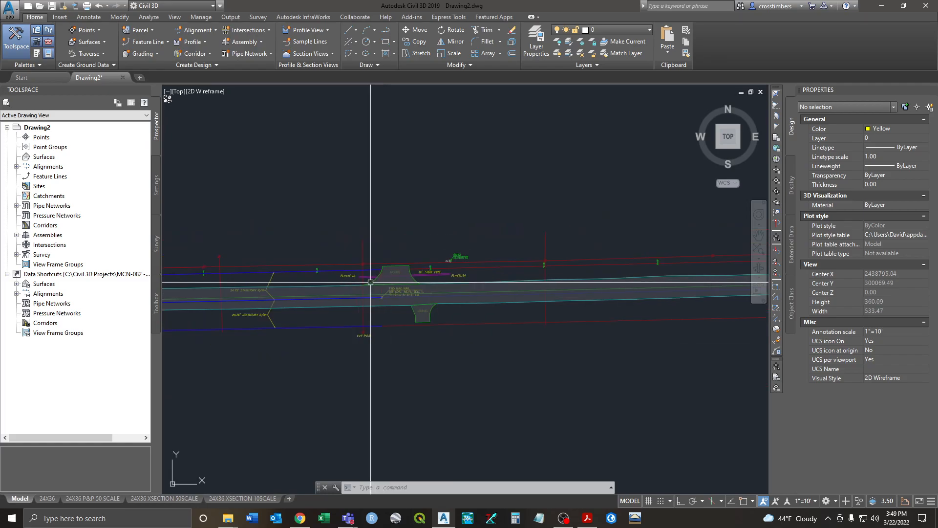
pyautogui.moveTo(321, 293); pyautogui.dragTo(696, 268, button='middle')
pyautogui.moveTo(284, 320); pyautogui.dragTo(552, 313, button='middle')
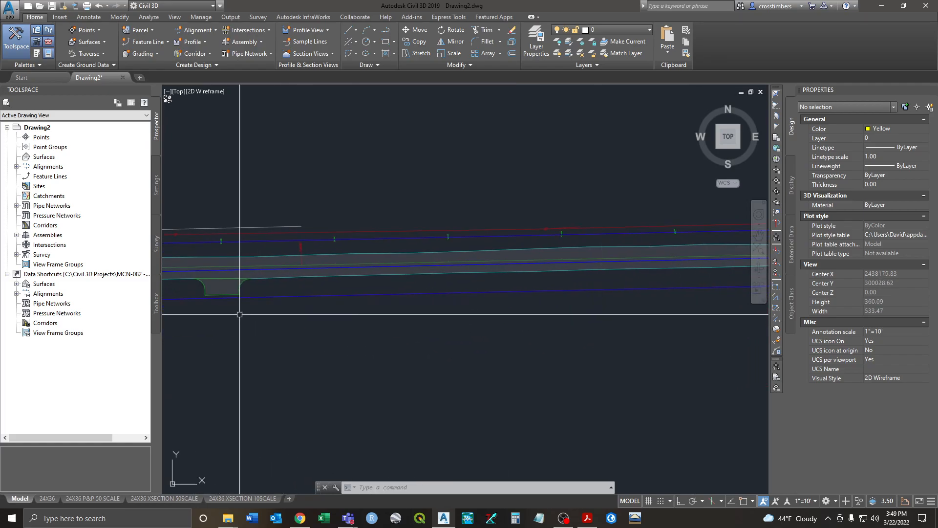
pyautogui.moveTo(229, 316); pyautogui.dragTo(723, 308, button='middle')
pyautogui.moveTo(332, 320); pyautogui.dragTo(704, 339, button='middle')
pyautogui.moveTo(249, 342); pyautogui.dragTo(601, 333, button='middle')
pyautogui.hscroll(1, 131, 342)
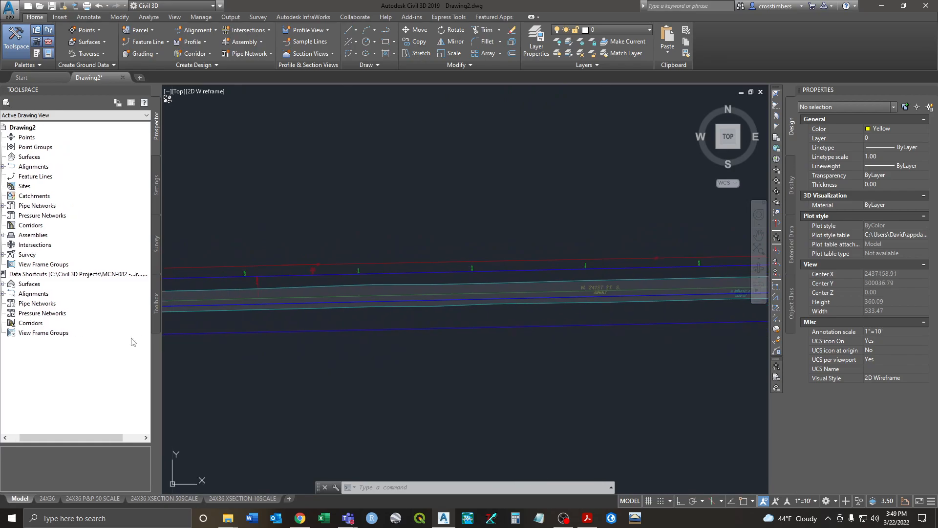
pyautogui.moveTo(227, 325); pyautogui.dragTo(647, 308, button='middle')
pyautogui.moveTo(284, 308); pyautogui.dragTo(402, 326, button='middle')
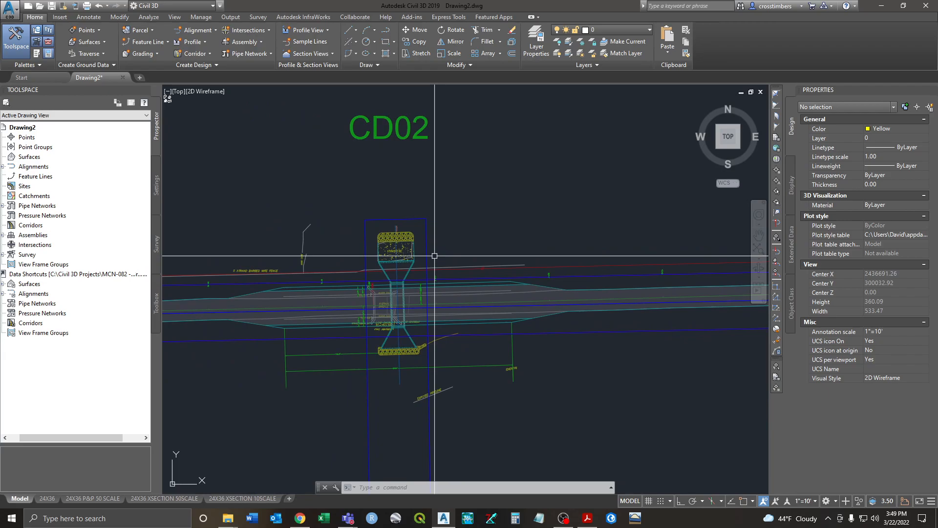
pyautogui.moveTo(434, 256); pyautogui.dragTo(570, 201, button='middle')
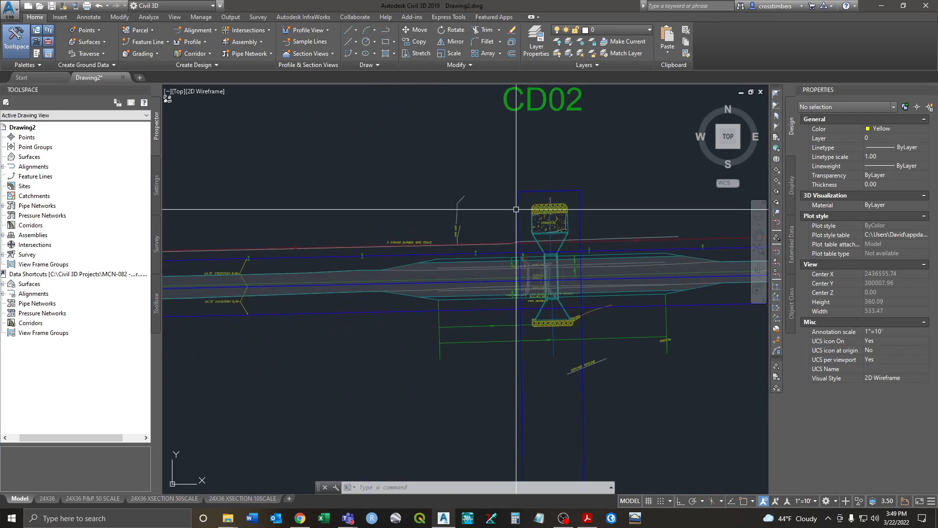